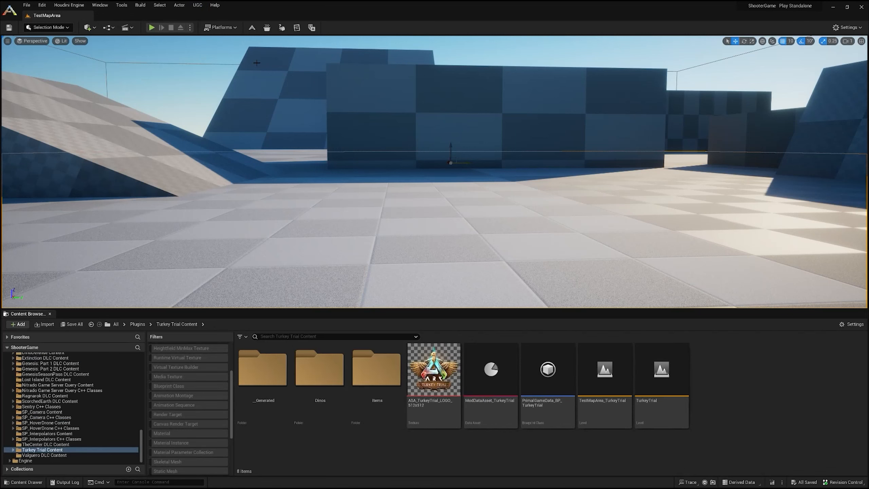
- Open the DinoDefense Content plugin folder to show its assets
scroll(57, 390, "down", 3)
left_click(51, 385)
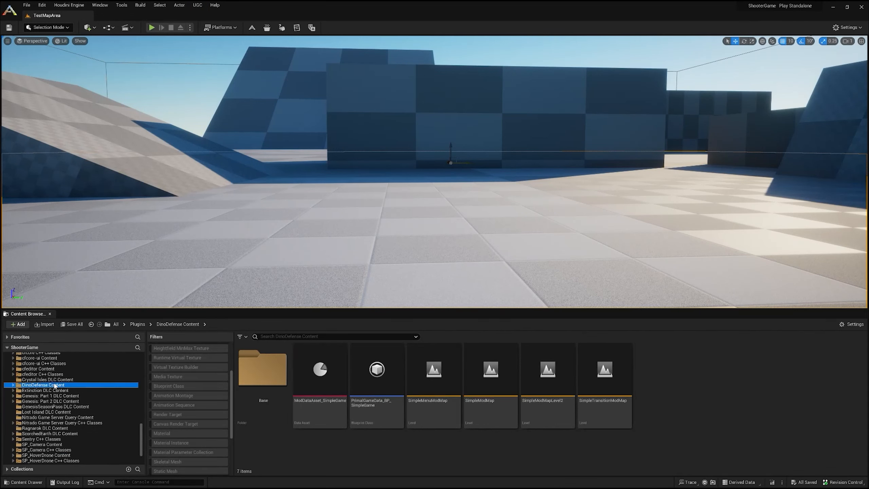
scroll(58, 411, "down", 2)
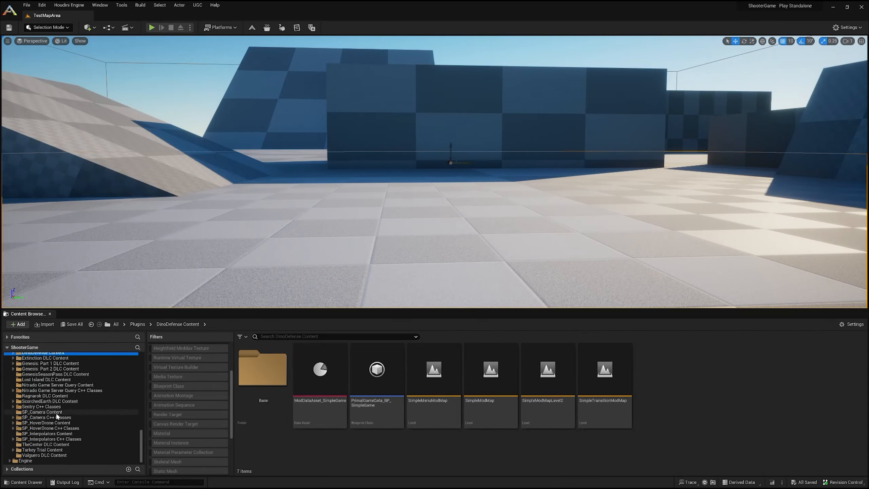
- Select everything in the DinoDefense Content folder except ModDataAsset_SimpleGame, and reduce the selection to that data asset alone
left_click(605, 379)
left_click(263, 386, "shift")
left_click(327, 416, "ctrl")
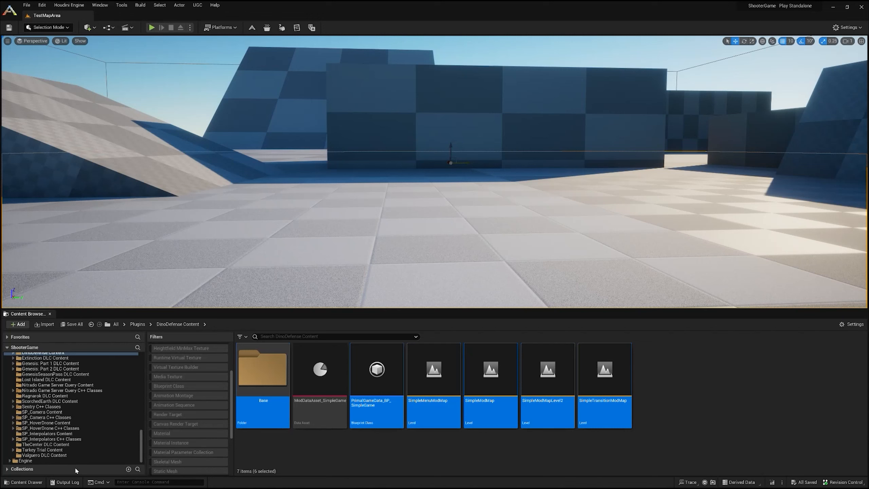
left_click(328, 425)
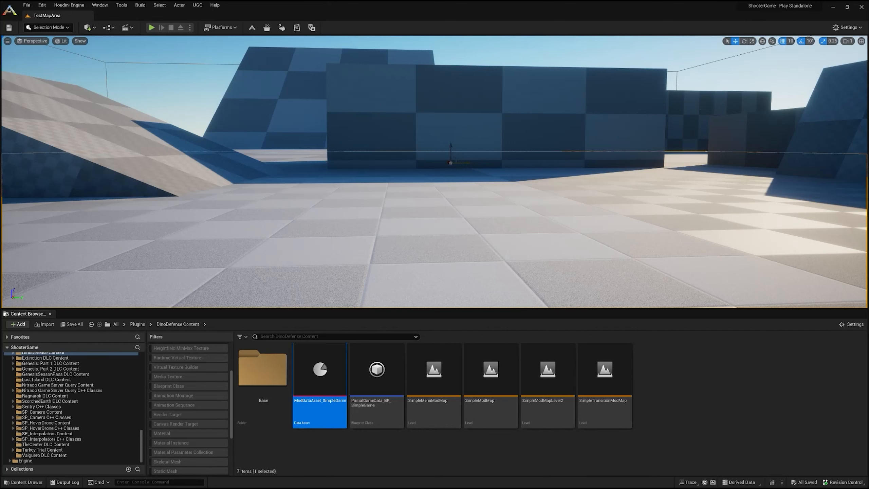
- Expand the Base folder and its CharacterSystem subfolder in the folder tree, and show the contents of Core
scroll(104, 396, "up", 2)
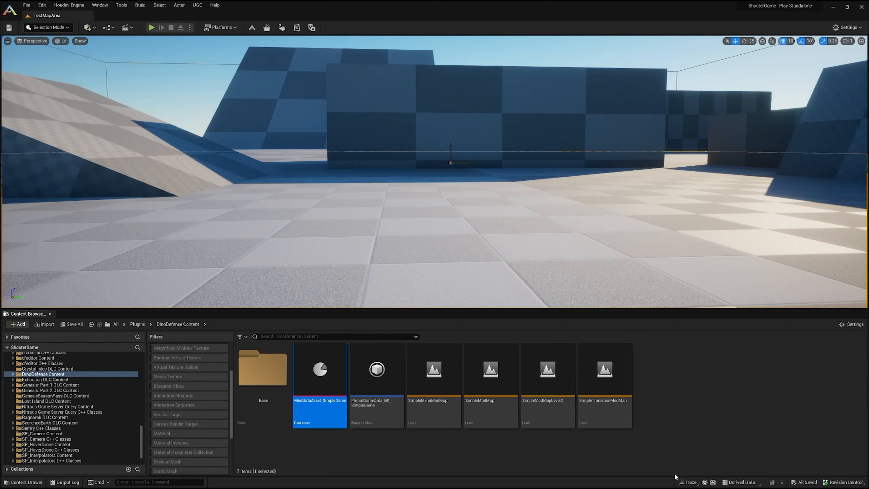
double_click(265, 391)
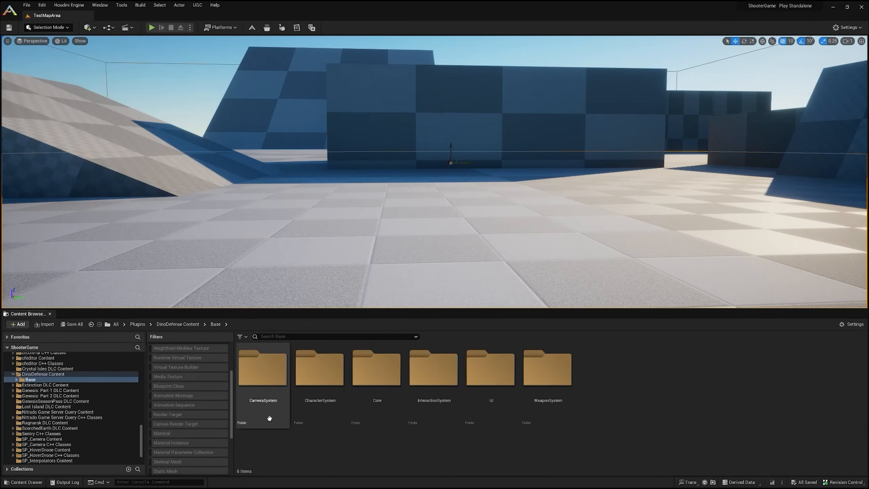
left_click(17, 379)
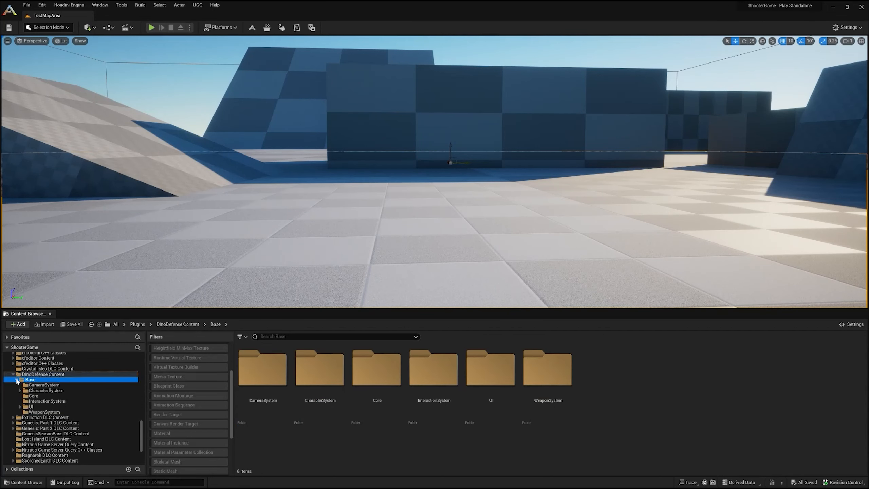
left_click(20, 391)
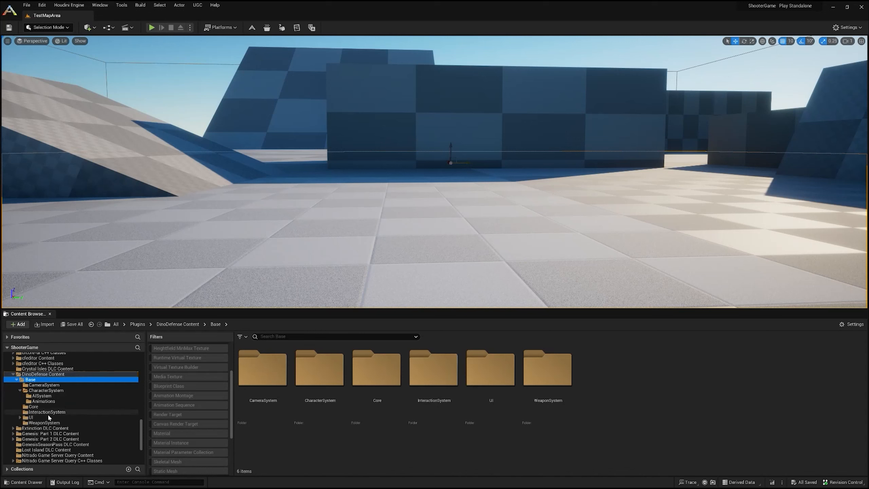
left_click(42, 407)
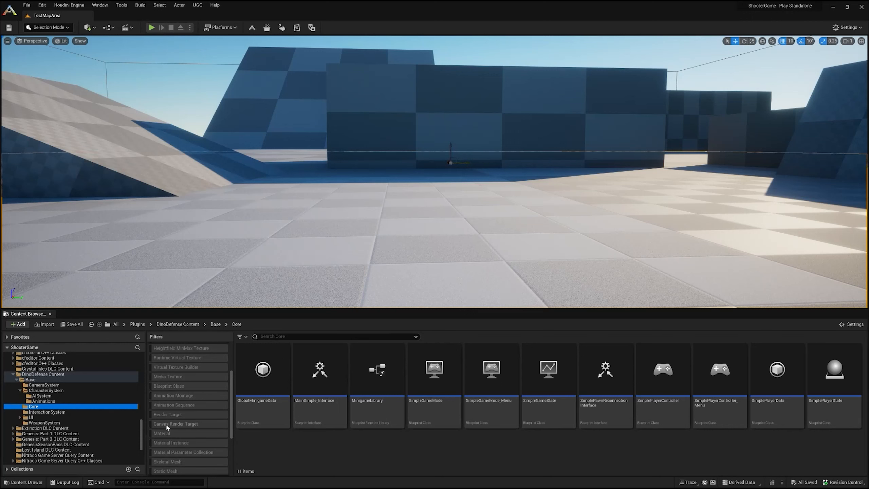
- Filter the assets to Blueprint Class and look through the CameraSystem, Core and InteractionSystem folders
left_click(179, 384)
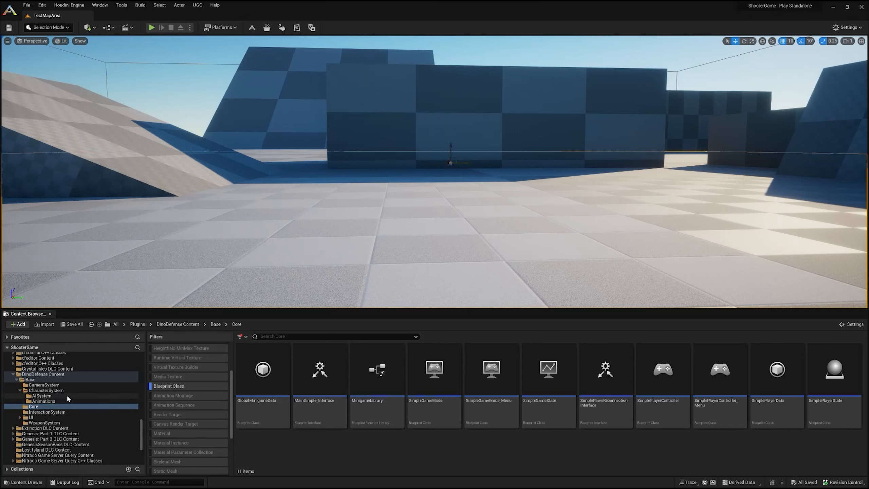
left_click(51, 385)
left_click(58, 407)
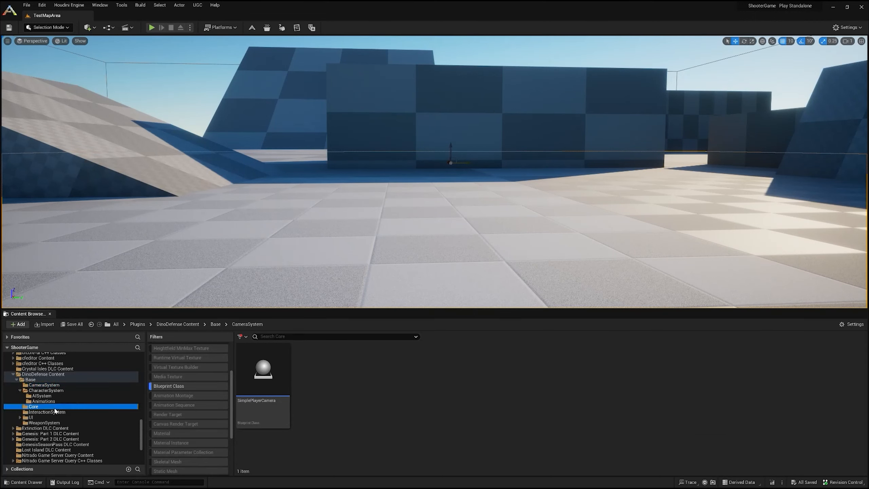
left_click(64, 411)
left_click(71, 416)
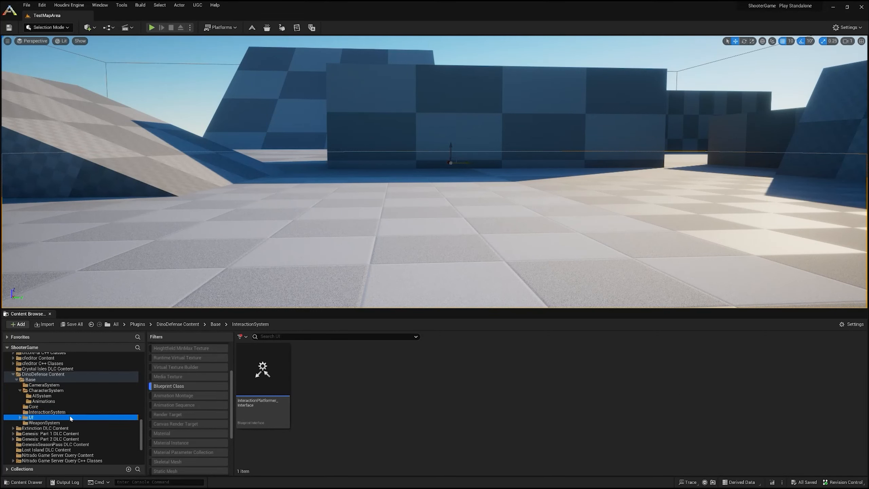
- Expand the UI folder and examine the blueprints in the WeaponSystem, CharacterSystem and CameraSystem folders
left_click(21, 413)
left_click(20, 416)
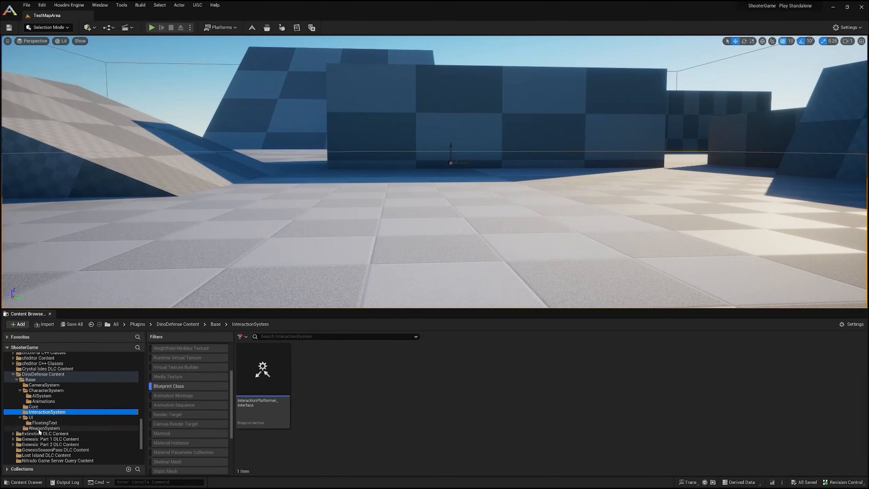
left_click(45, 428)
left_click(59, 391)
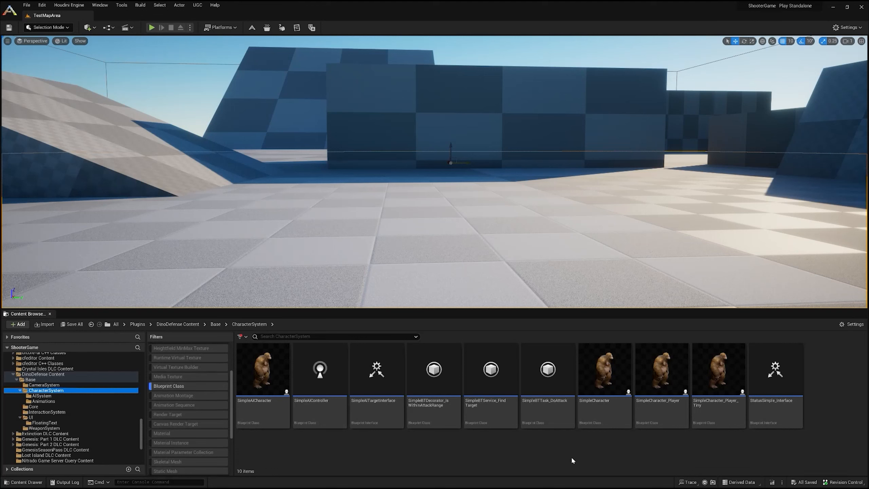
left_click(72, 385)
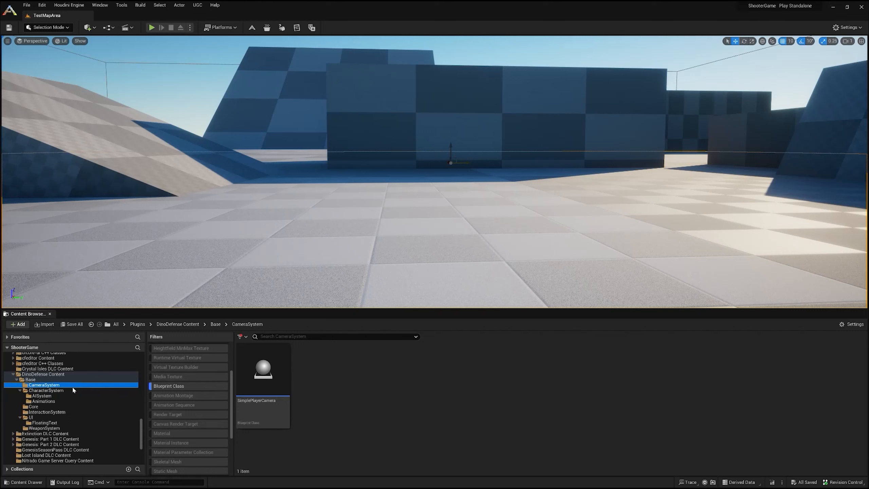
left_click(62, 391)
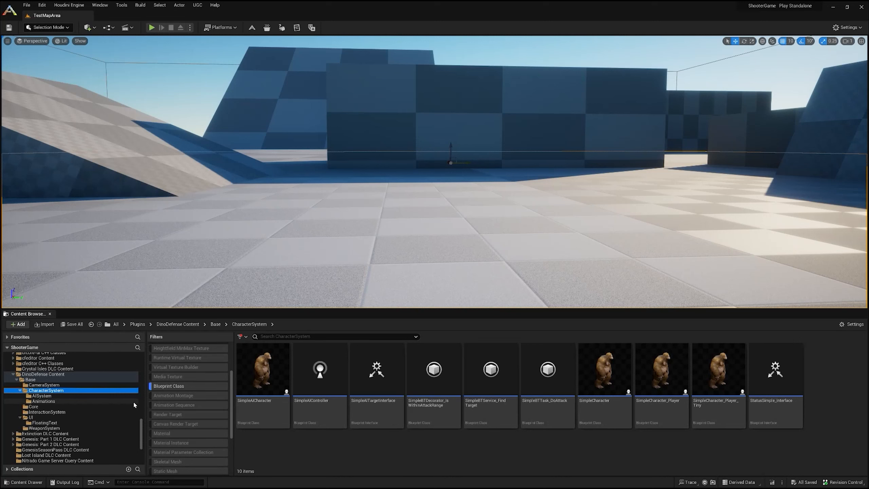
- Review all blueprint classes across the DinoDefense Content plugin and those in its Base folder
left_click(60, 374)
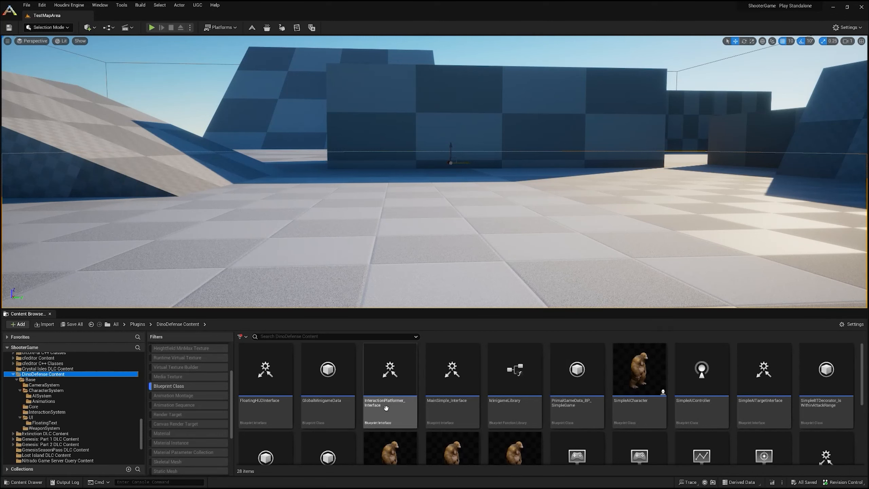
scroll(362, 403, "down", 3)
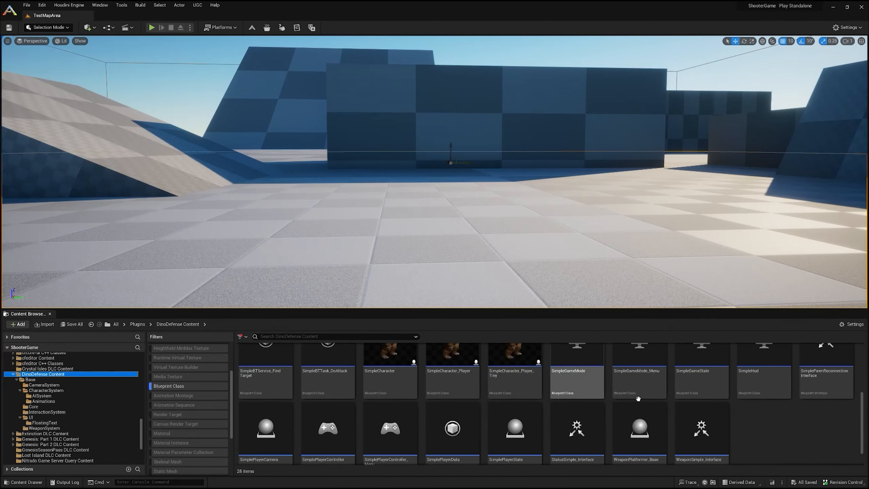
left_click(55, 385)
left_click(48, 380)
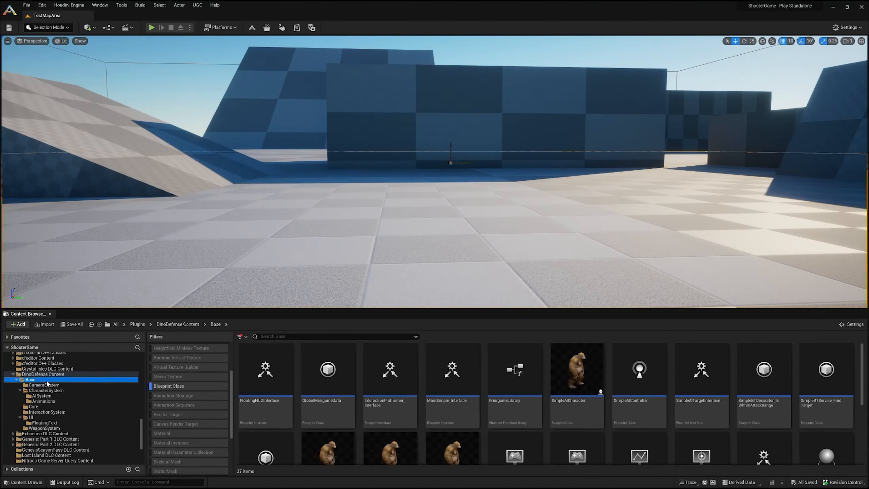
- Check the CameraSystem and CharacterSystem blueprints, and select SimplePlayerData in the Core folder
left_click(56, 386)
left_click(56, 390)
left_click(55, 406)
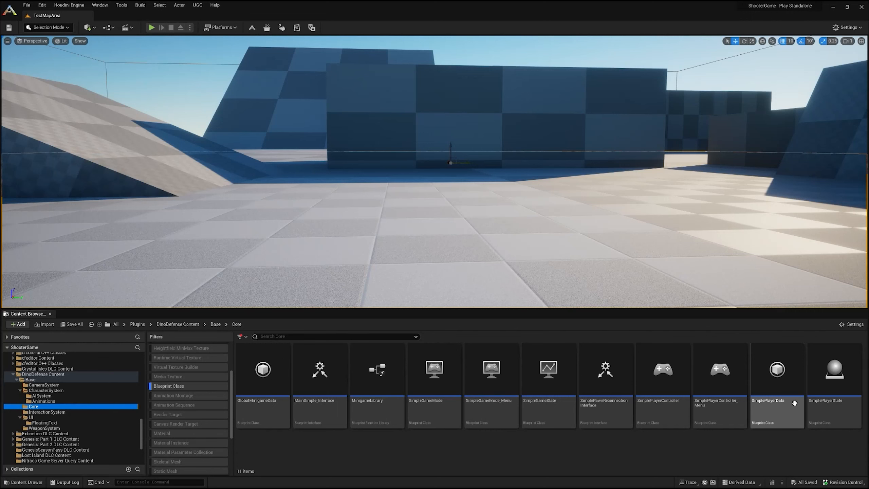
left_click(794, 403)
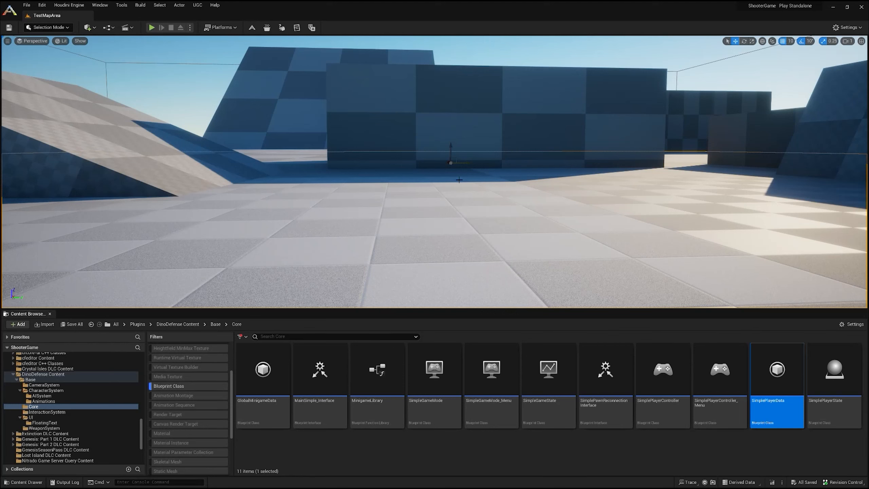
- Revisit the blueprint classes in the CharacterSystem, Base and CameraSystem folders
left_click(43, 396)
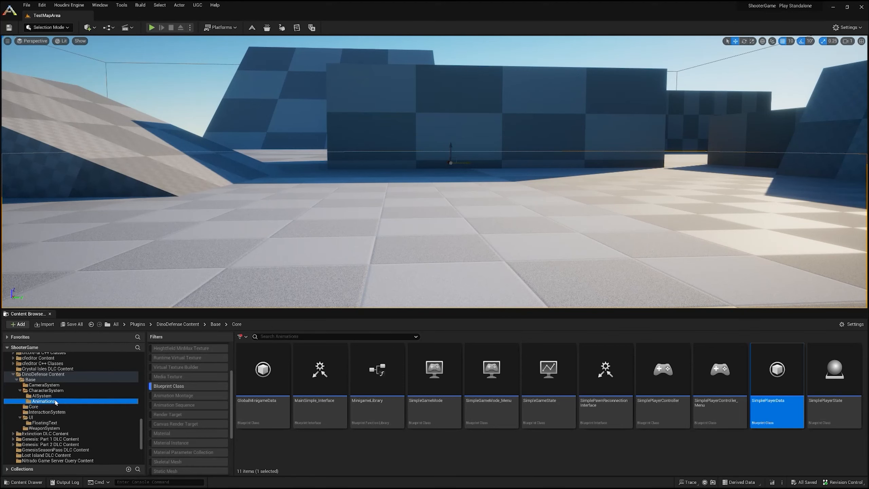
left_click(52, 391)
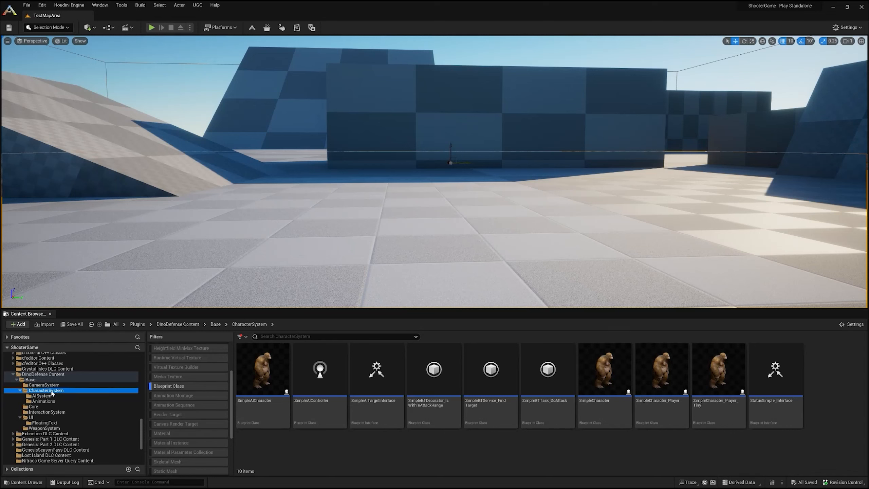
left_click(52, 380)
left_click(55, 385)
left_click(56, 391)
key("Up")
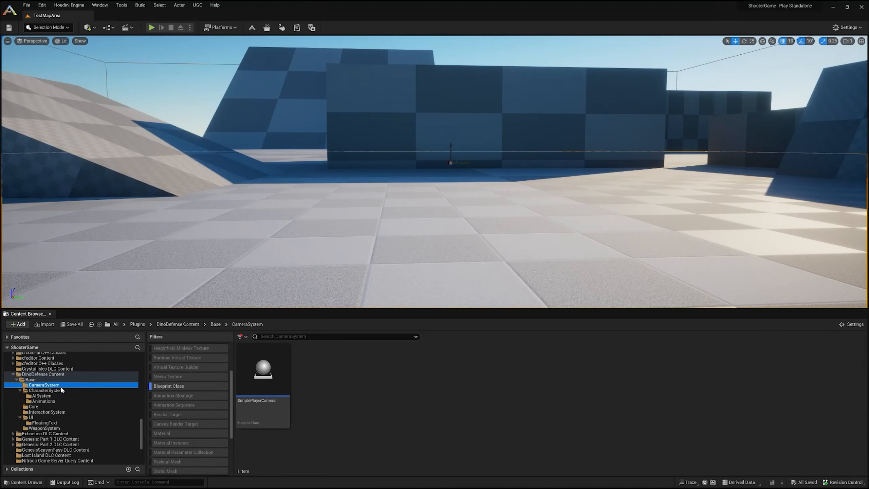
- Remove the Blueprint Class filter and show all assets in the CharacterSystem Animations folder
left_click(56, 400)
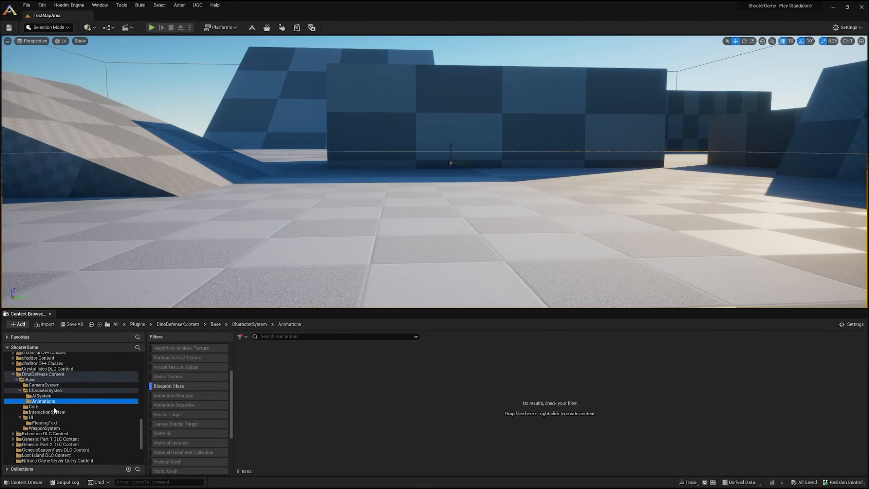
left_click(54, 406)
left_click(77, 401)
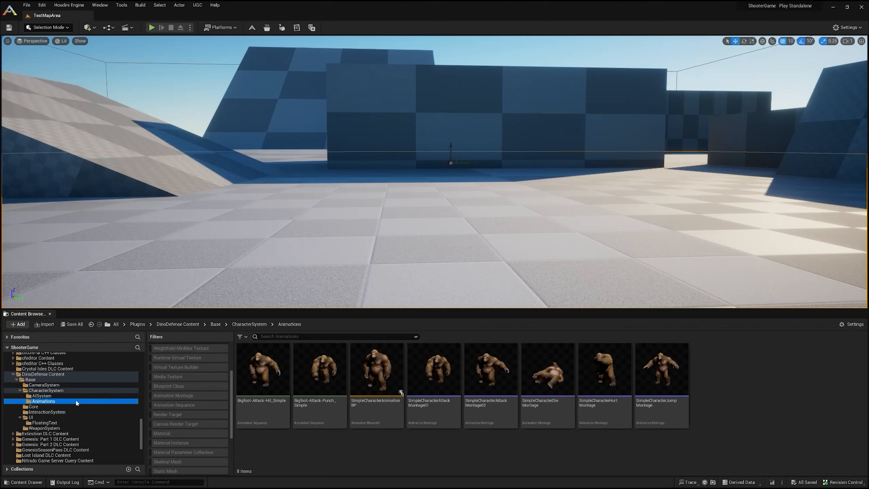
- Look through the unfiltered contents of the DinoDefense Content, CharacterSystem, CameraSystem and UI folders
left_click(71, 379)
left_click(67, 375)
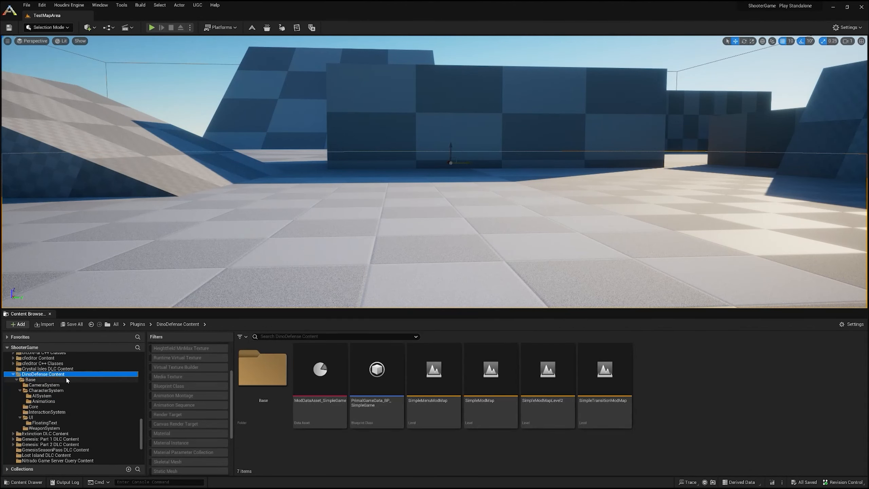
left_click(57, 390)
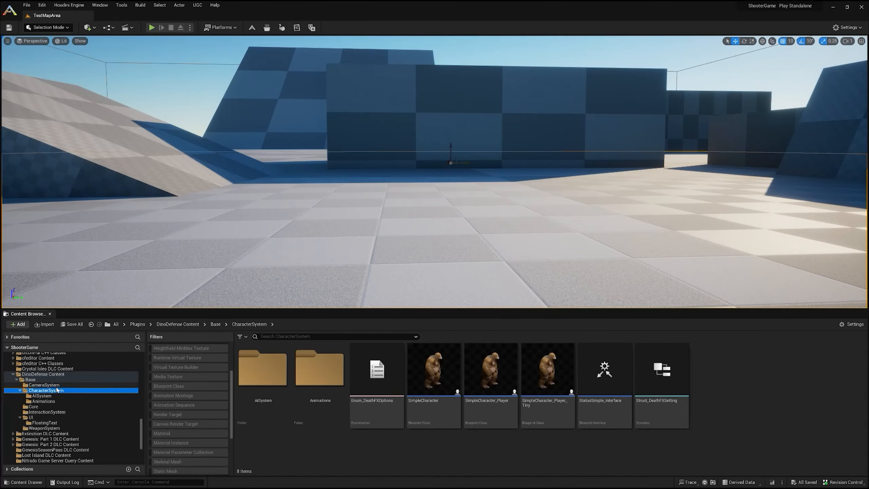
left_click(47, 412)
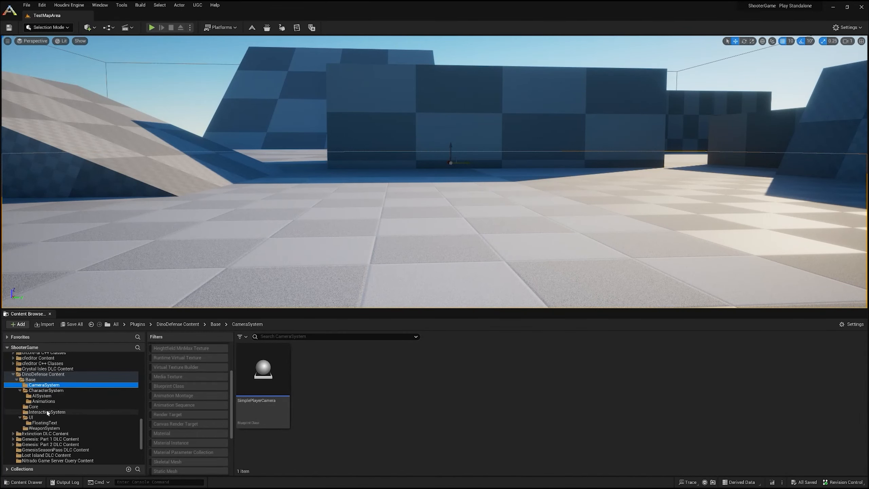
left_click(46, 417)
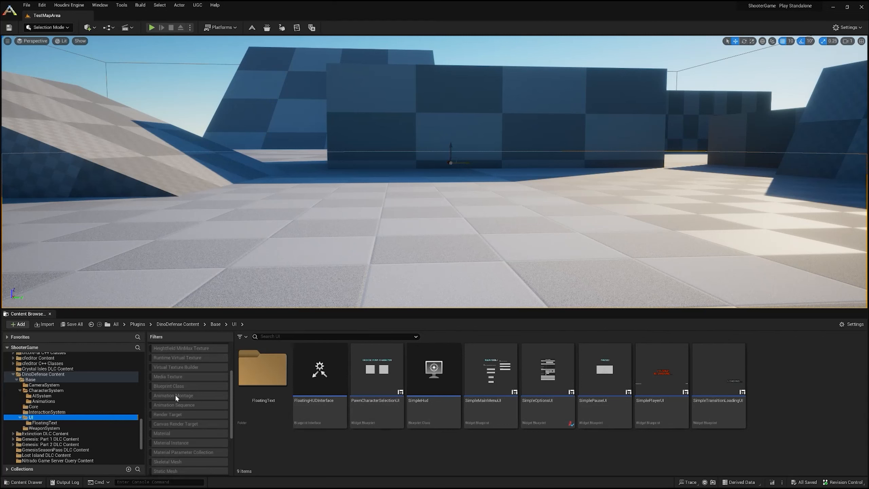
- Return to the DinoDefense Content root folder and select the PrimalGameData_BP_SimpleGame blueprint
left_click(116, 374)
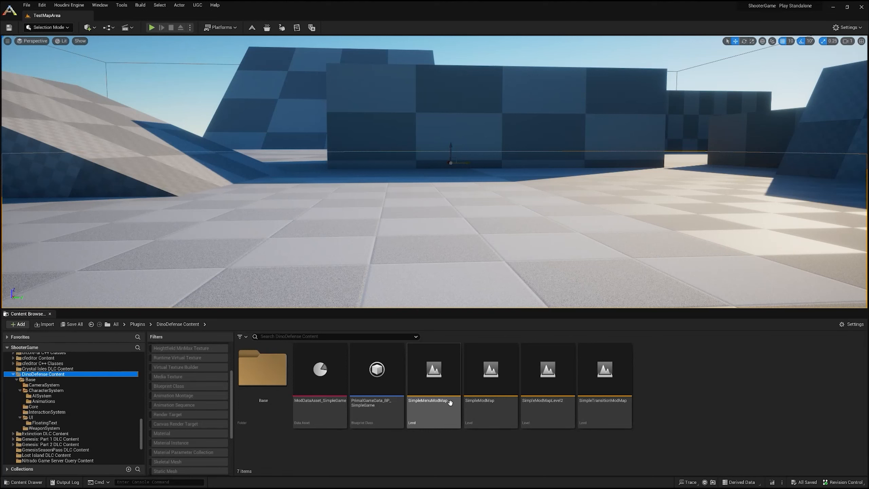
left_click(390, 417)
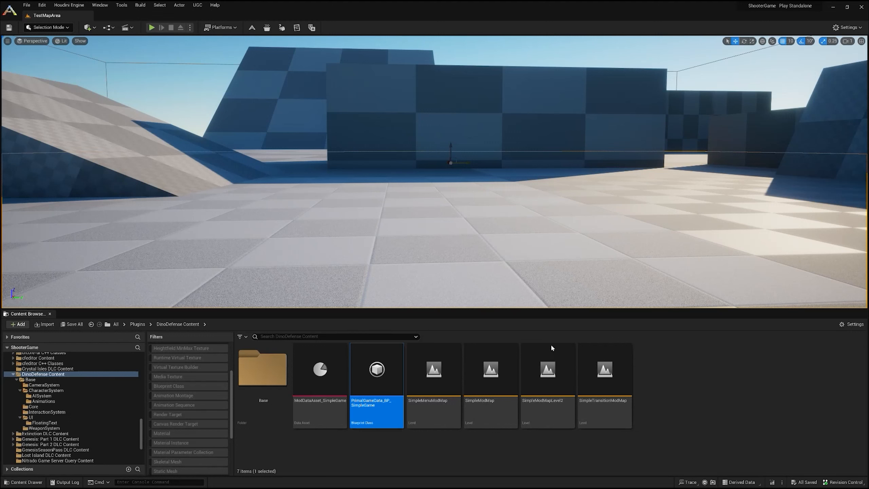
- Open the Base folder, and go through CharacterSystem to its AISystem subfolder
double_click(266, 396)
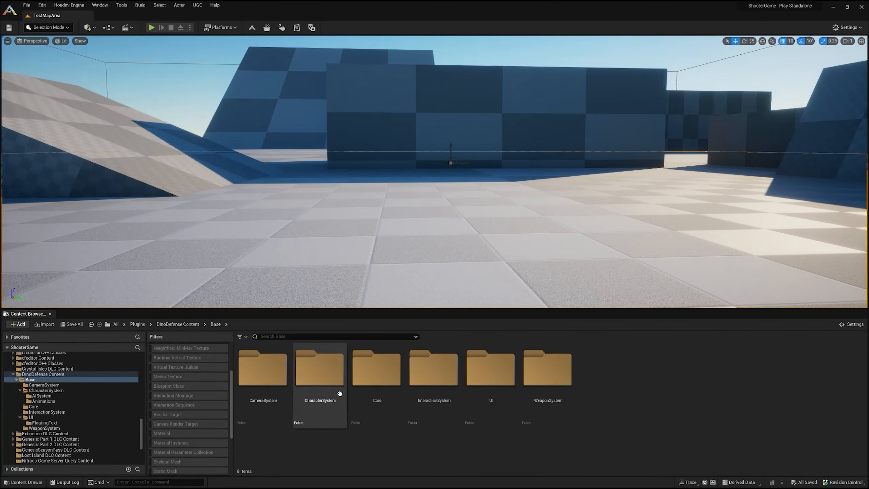
left_click(42, 391)
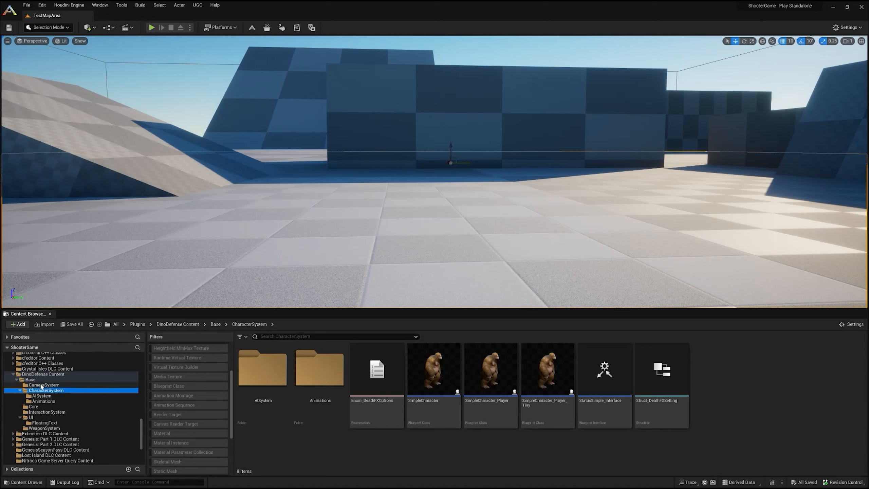
left_click(42, 396)
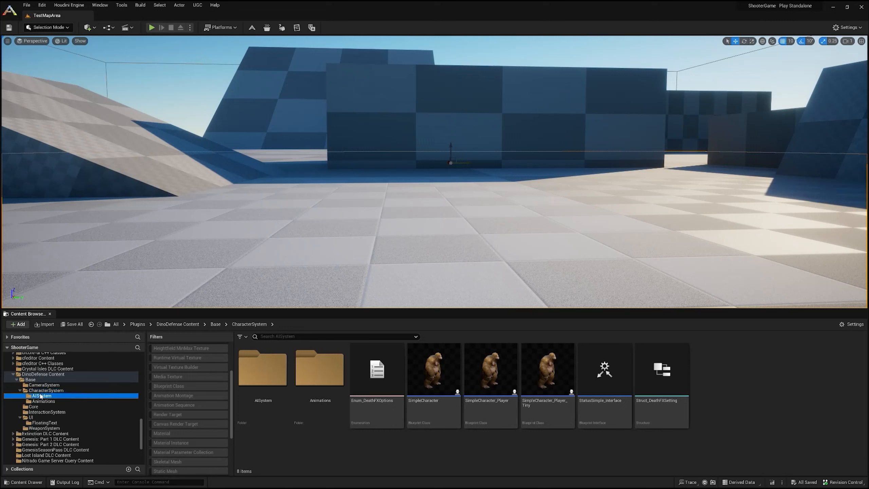
- Return to the DinoDefense Content root folder and end the play session running in the TestMapArea level
left_click(49, 374)
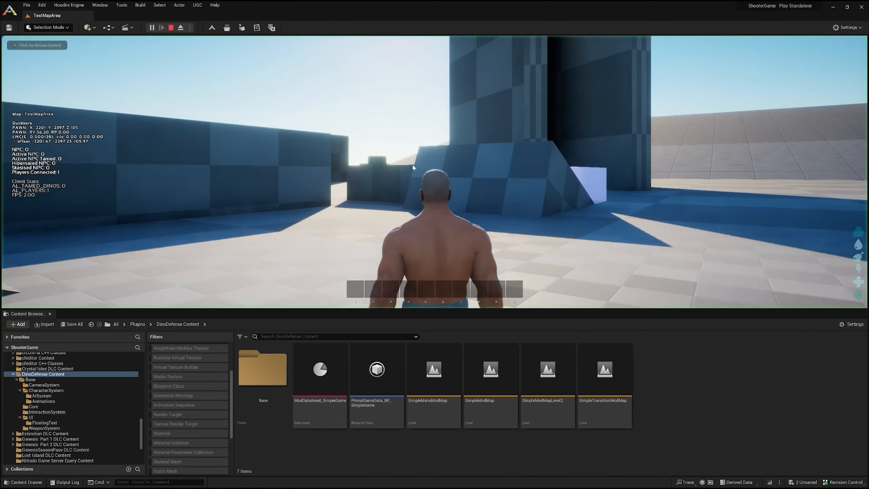
left_click(165, 149)
key("Escape")
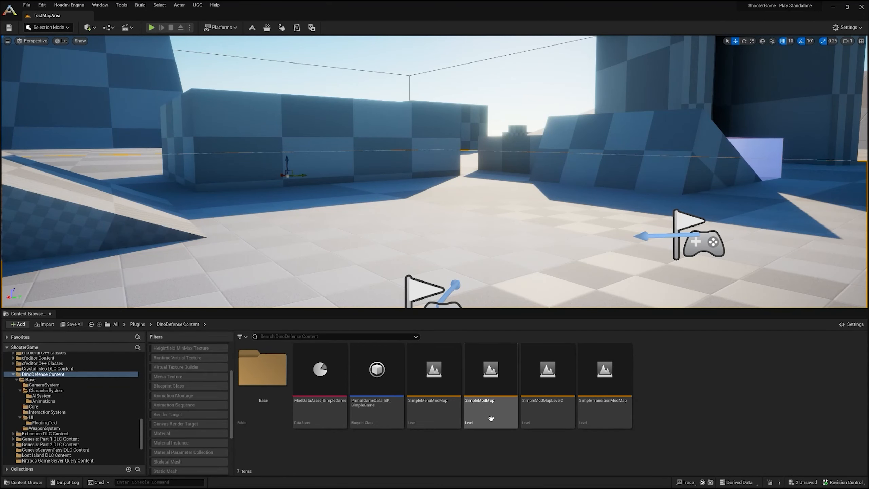
- Open the SimpleMenuModMap level, test-play it briefly in standalone mode, and select the PrimalGameData_BP_SimpleGame blueprint
left_click(447, 415)
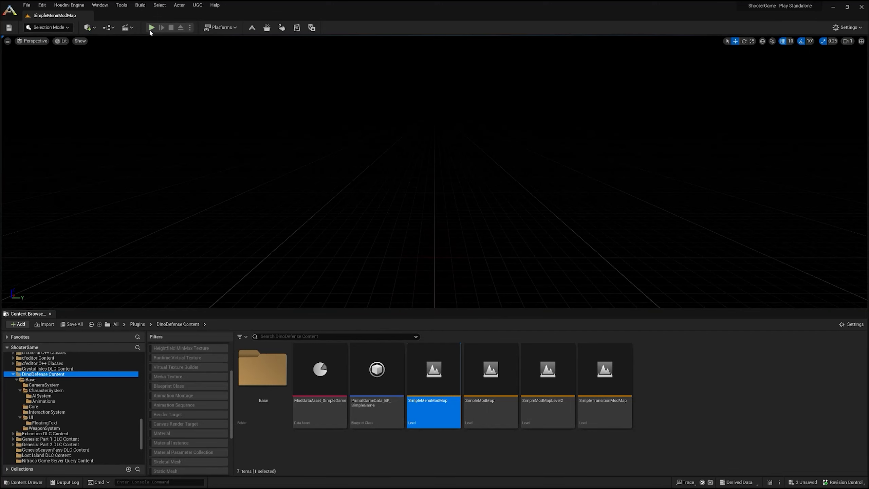
left_click(151, 29)
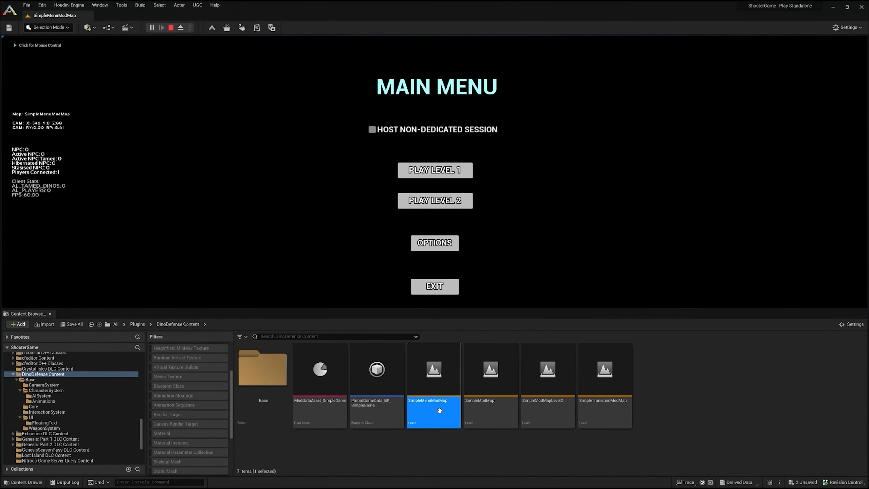
left_click(170, 27)
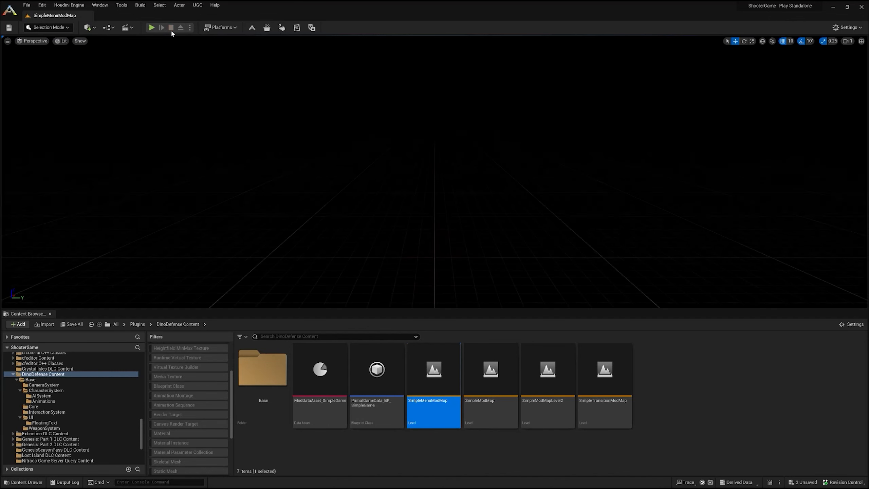
left_click(370, 407)
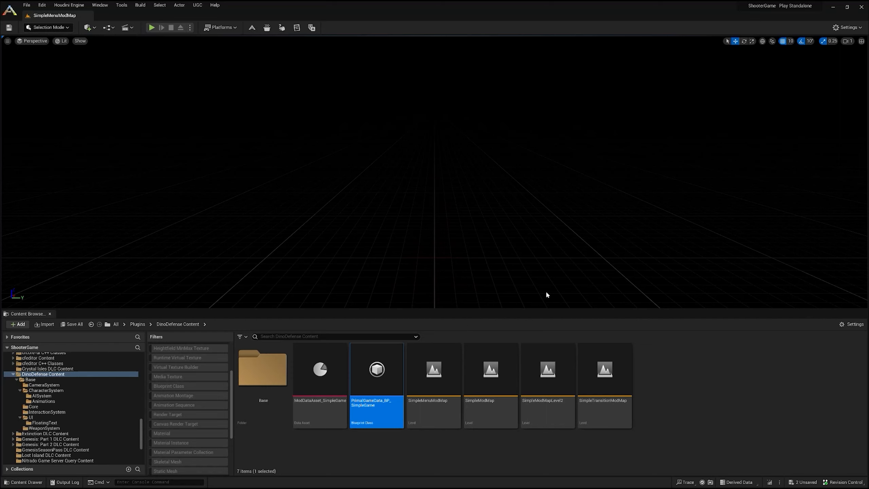
- Run the main menu again to inspect its Host Non-Dedicated Session settings and Options screen, and stop the session
left_click(151, 28)
left_click(371, 129)
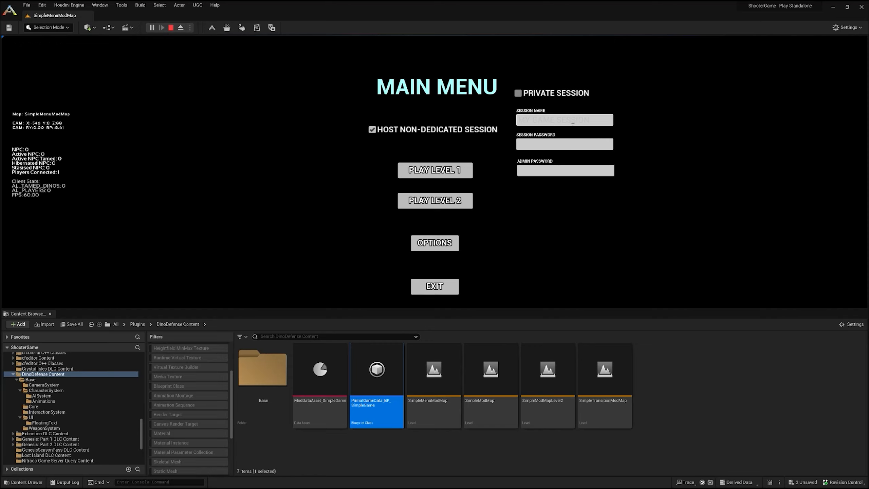
left_click(372, 130)
left_click(431, 242)
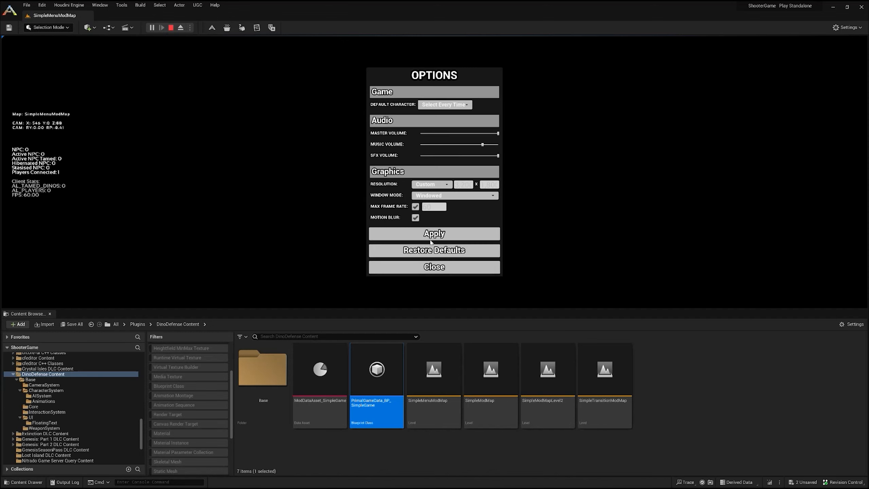
left_click(171, 27)
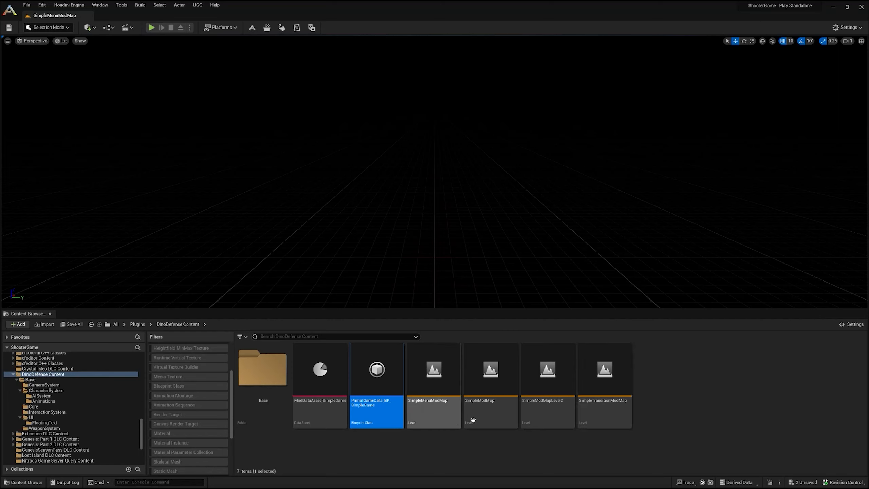
- Open the SimpleModMap level, play it in standalone mode as the Tiny Character, and walk forward
left_click(495, 422)
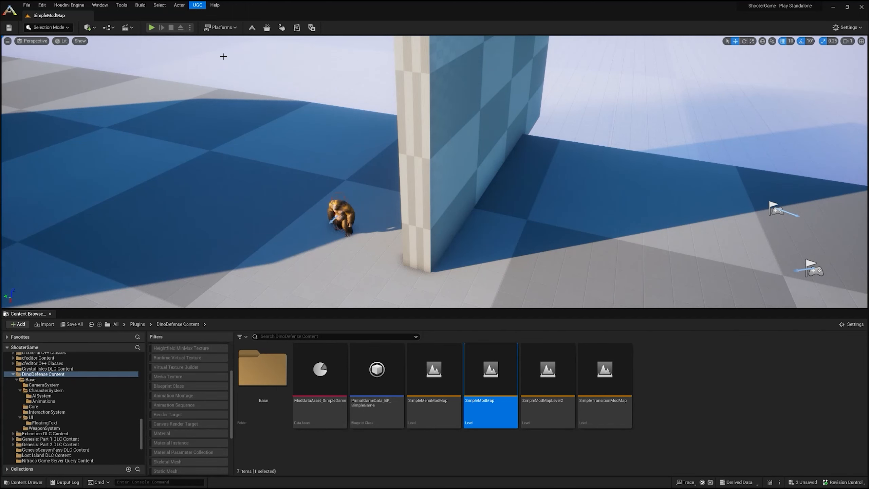
right_click_drag(210, 91, 224, 78)
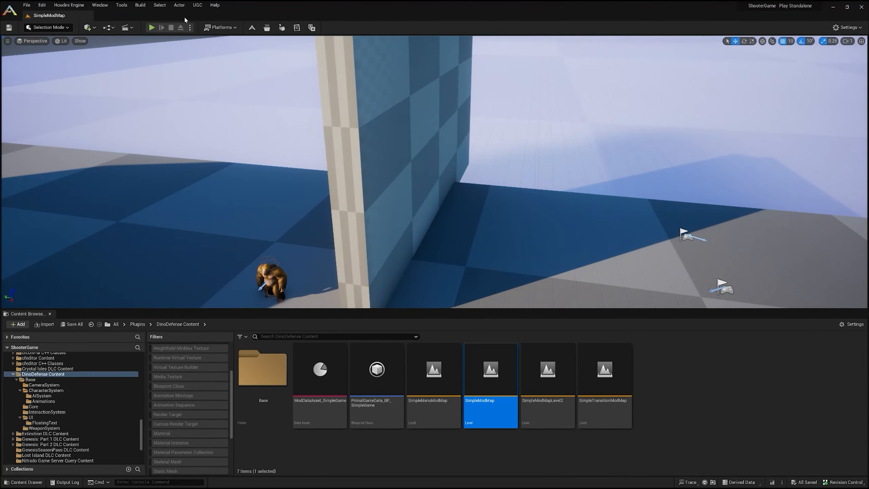
left_click(153, 28)
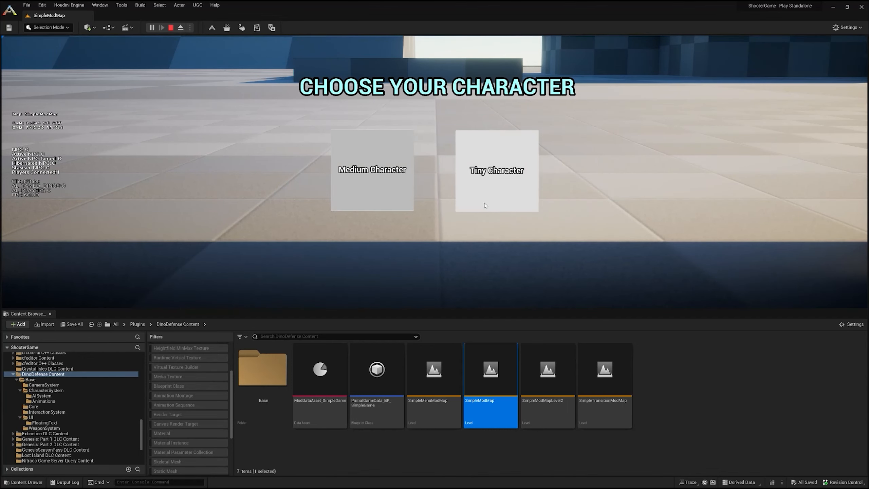
left_click(458, 186)
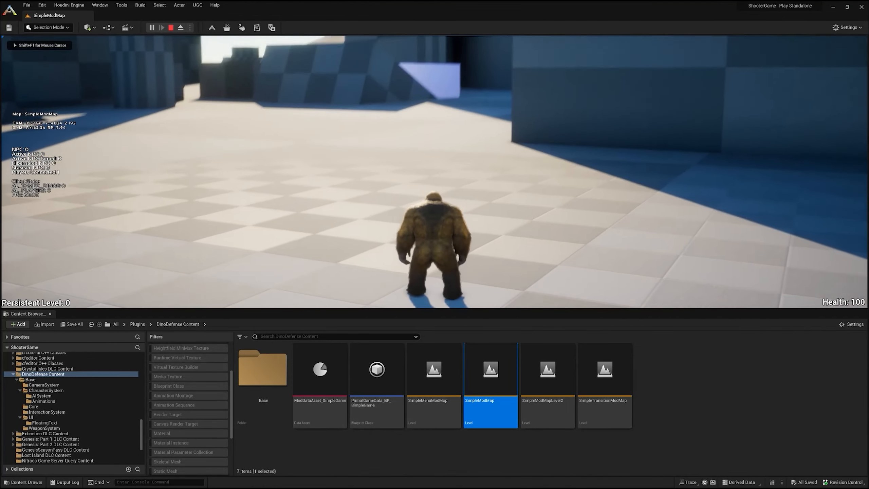
key("w")
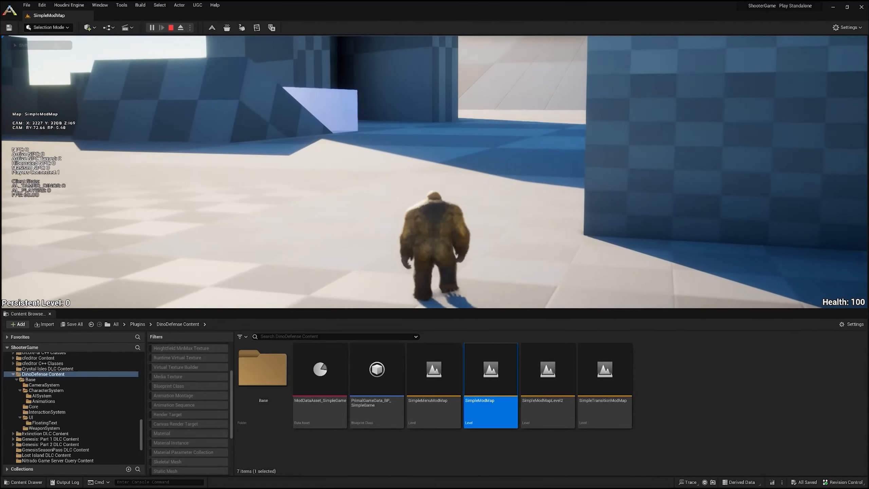
- Enter the sc console command in the running game and return control to the character
key("shift+F1")
key("grave")
type("sc")
key("grave")
left_click(498, 160)
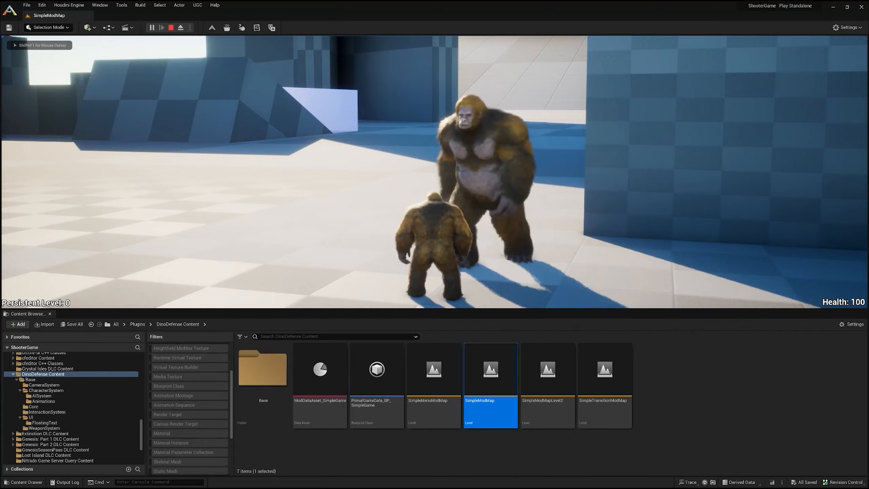
- Test movement, enemy attacks and respawning with the Tiny Character against the large ape, and end the play session
key("w")
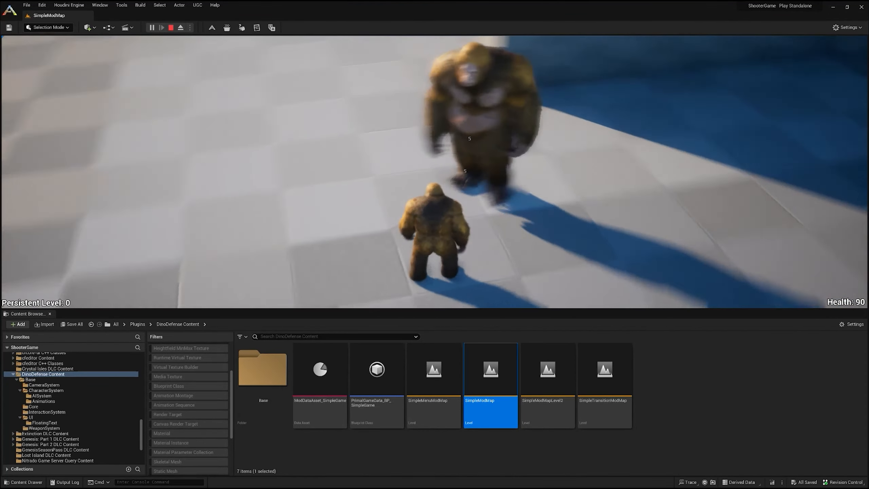
key("a")
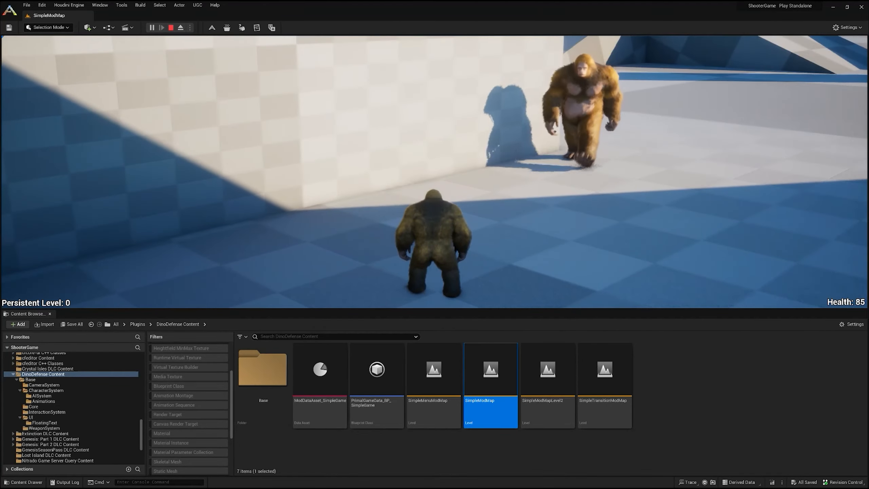
key("w")
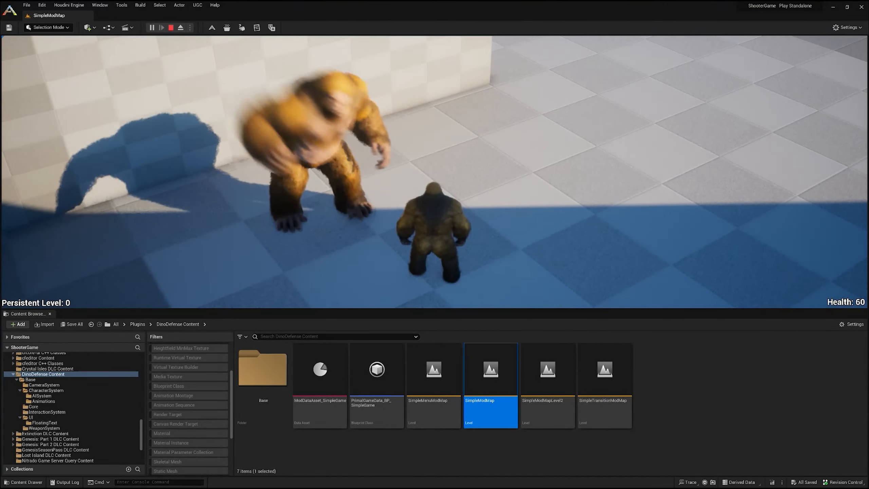
key("w")
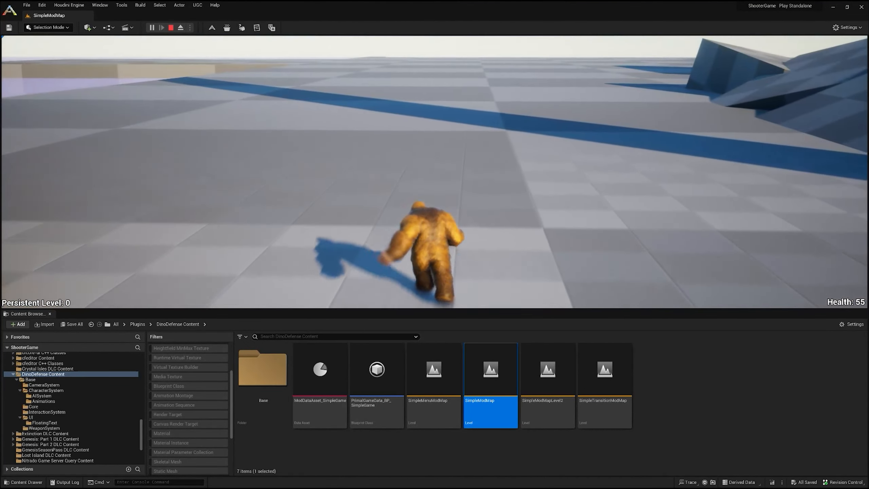
key("w")
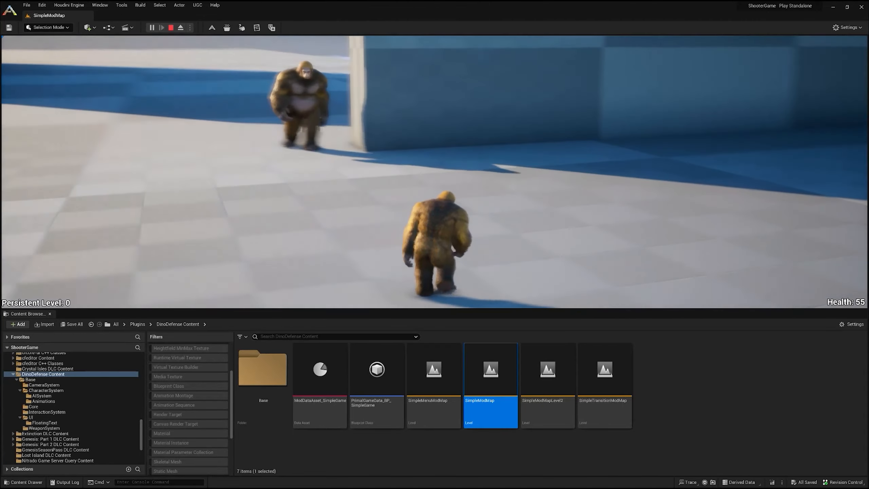
key("w")
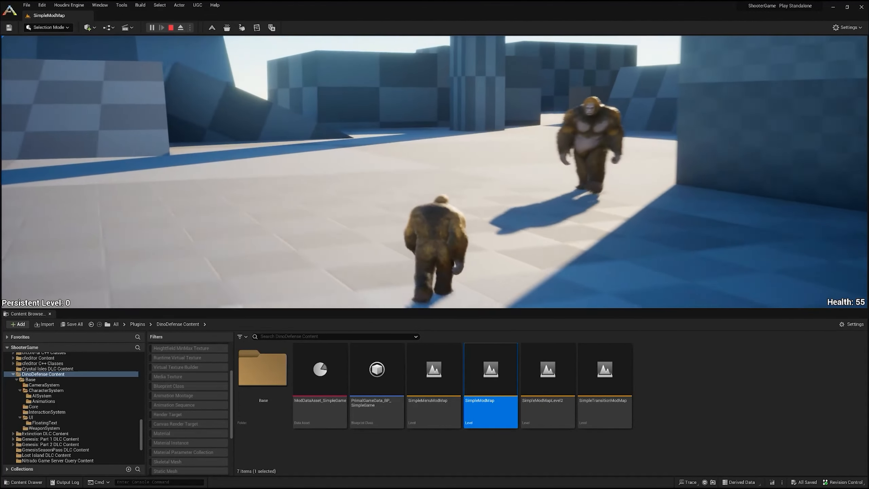
key("s")
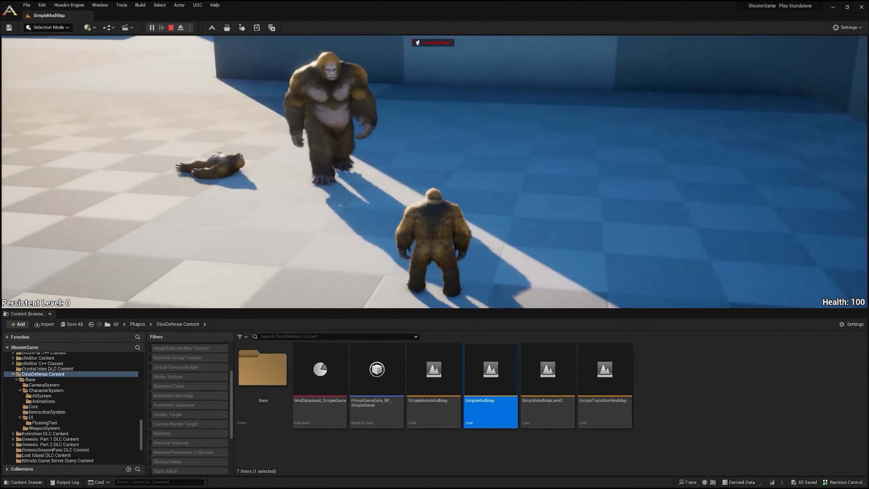
key("w")
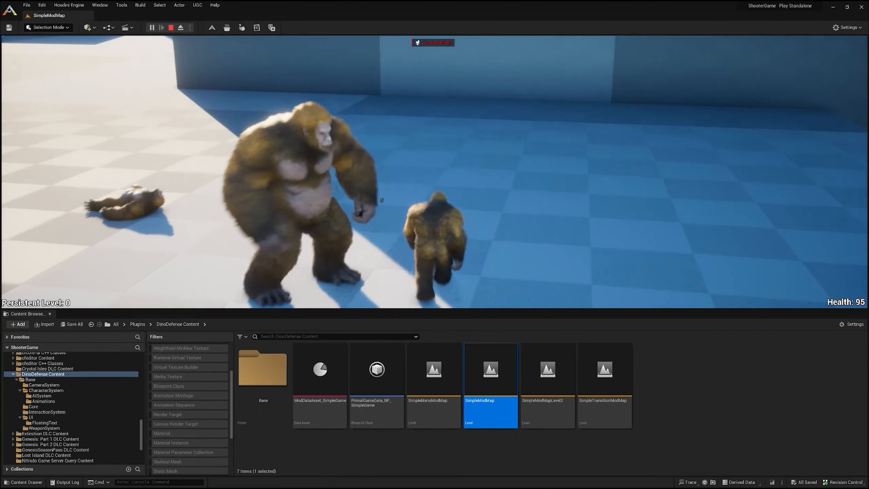
key("w")
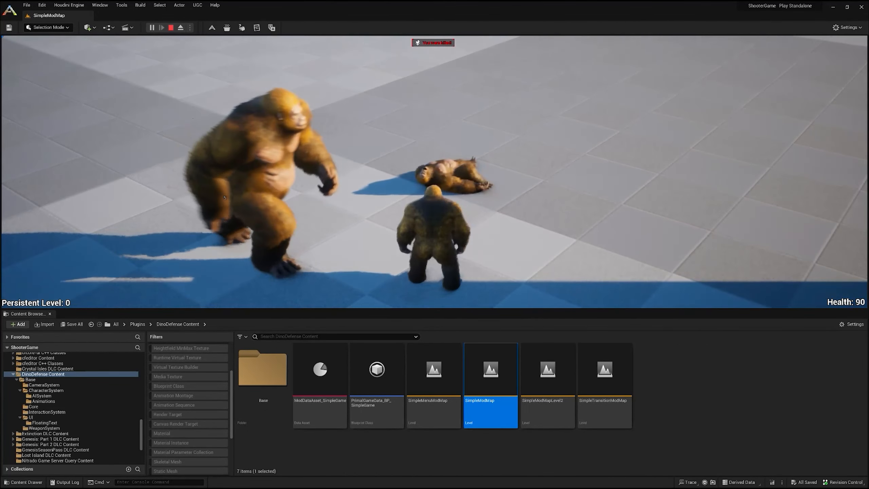
key("w")
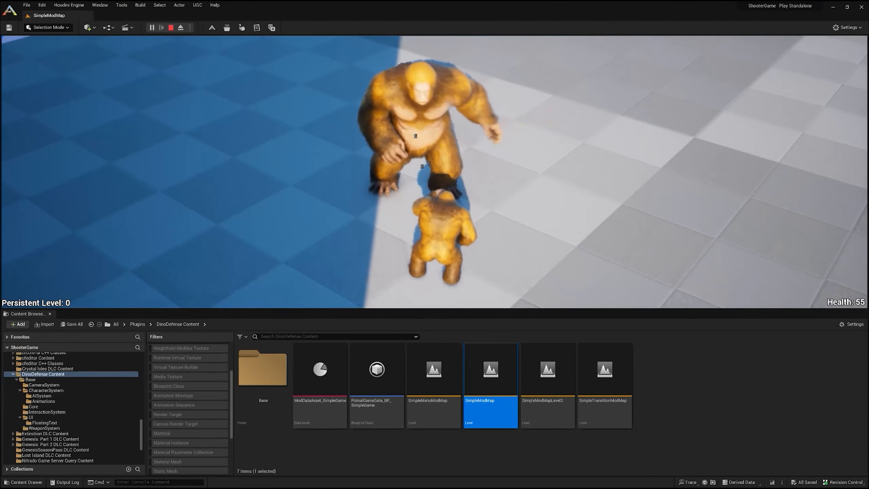
key("Escape")
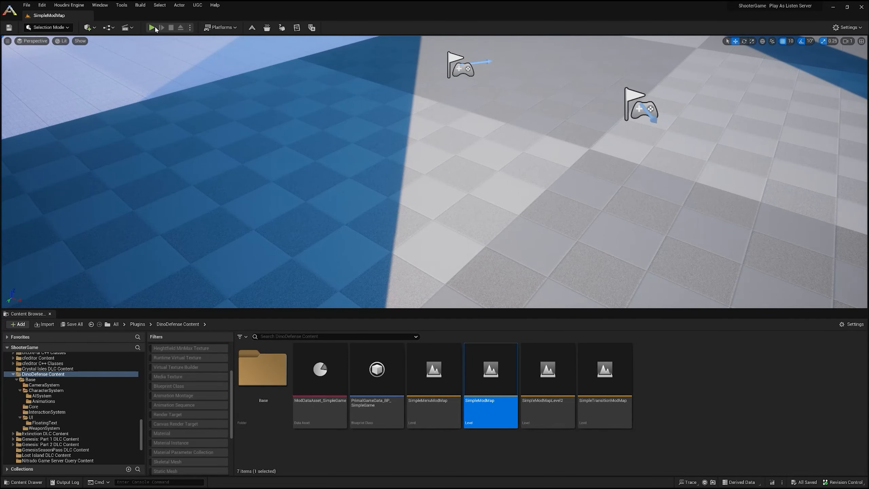
- Play SimpleModMap in Play As Listen Server mode as the Tiny Character, and stop the session
key("alt+p")
left_click(497, 171)
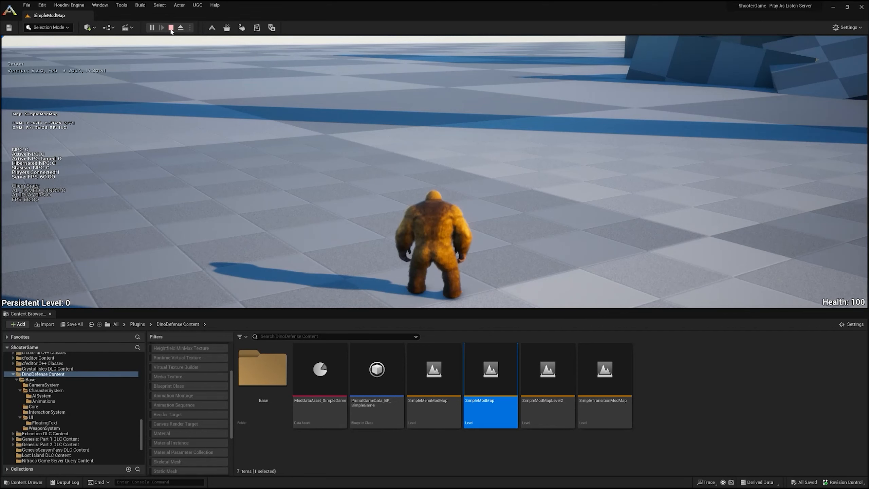
left_click(171, 28)
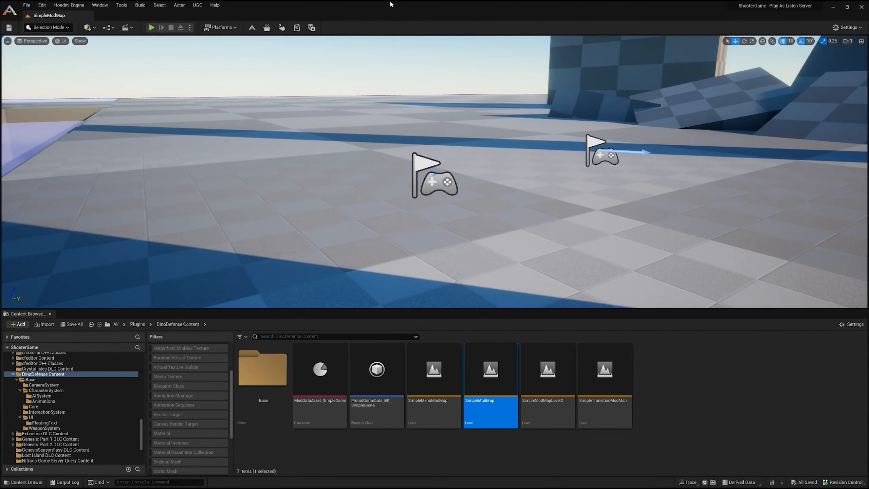
- Run a two-player listen server session as the Medium Character, move around near the other player's character, and stop playing
left_click(150, 28)
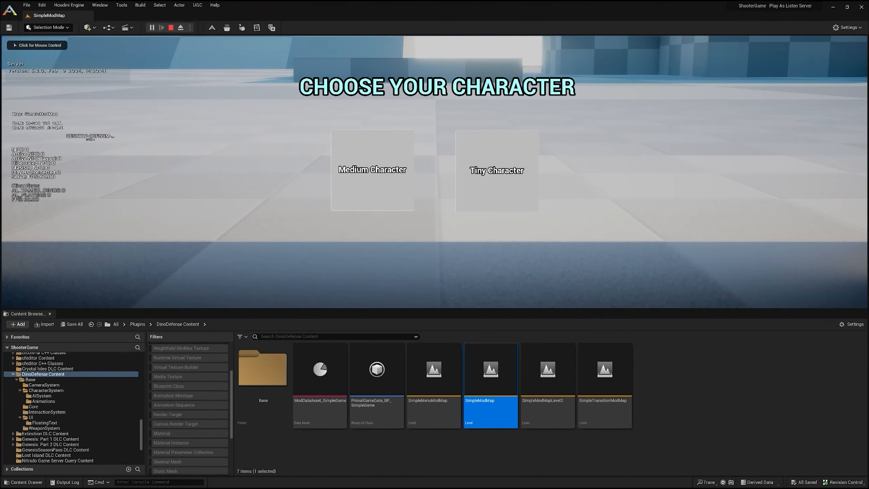
left_click(372, 170)
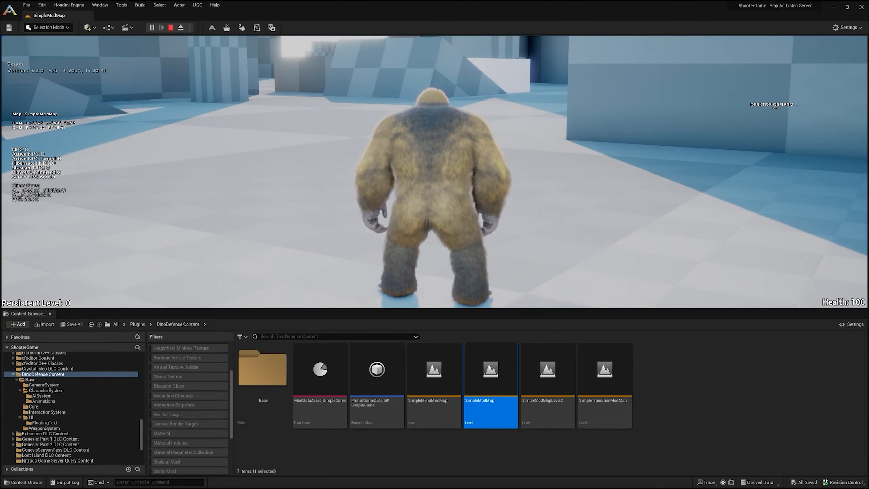
key("w")
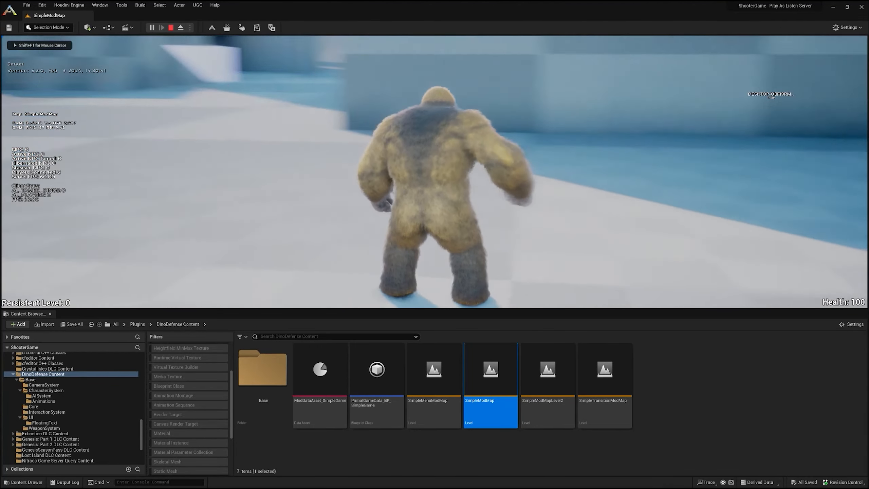
key("s")
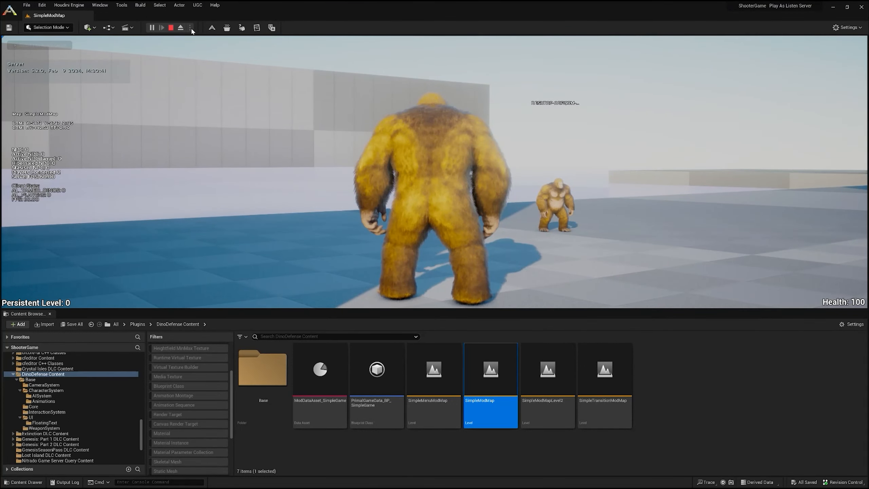
key("Escape")
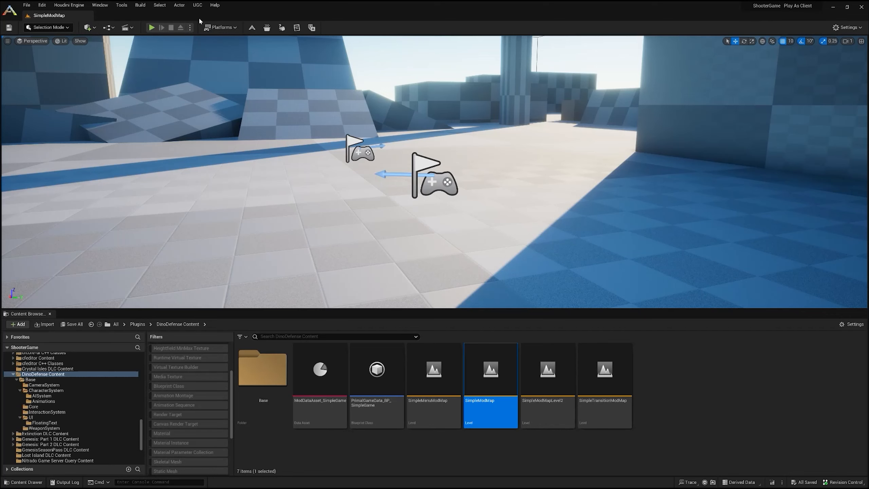
- Play SimpleModMap in Play As Client mode as the Tiny Character, and stop the session
left_click(152, 27)
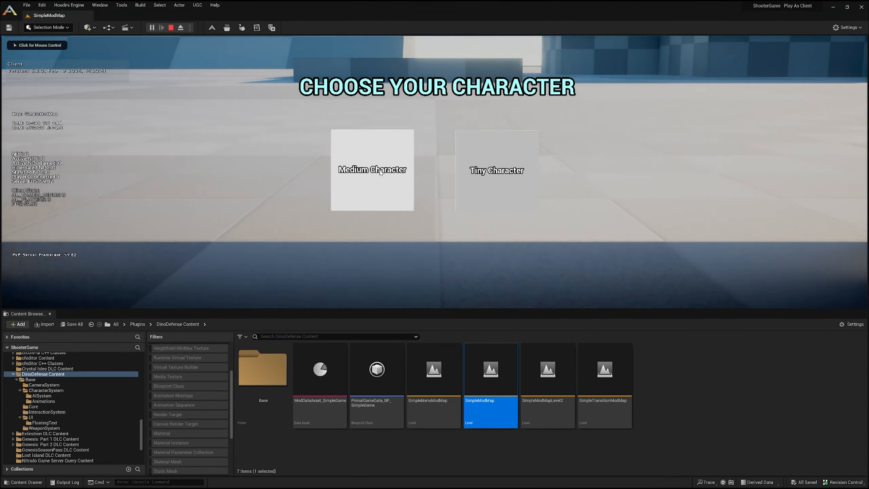
left_click(492, 173)
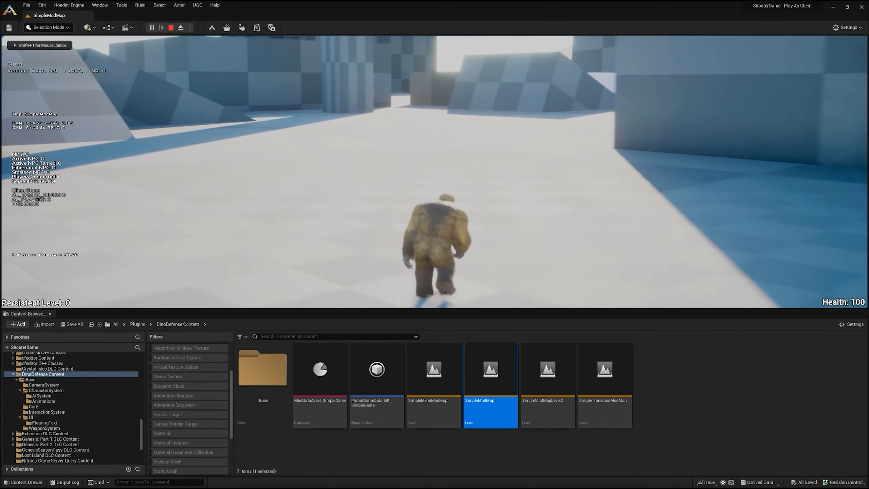
key("Escape")
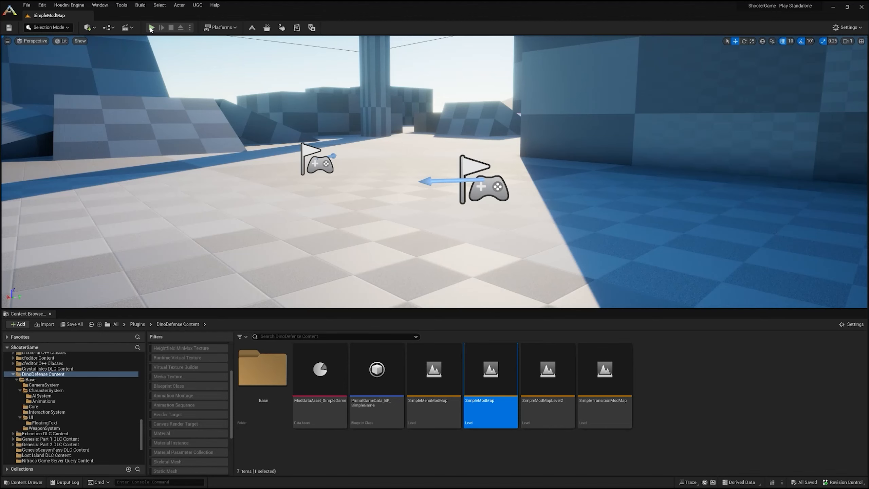
- Play SimpleModMap in Play Standalone mode as the Tiny Character with a second split-screen player, and stop the session
key("alt+p")
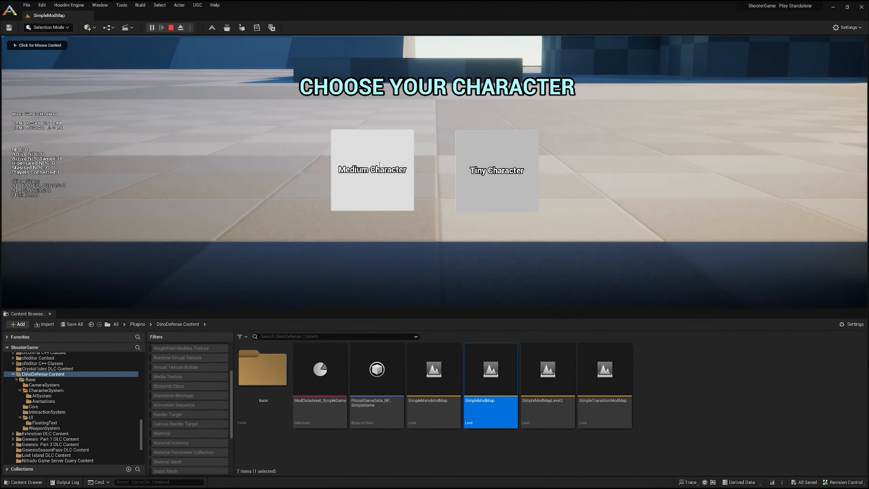
left_click(492, 170)
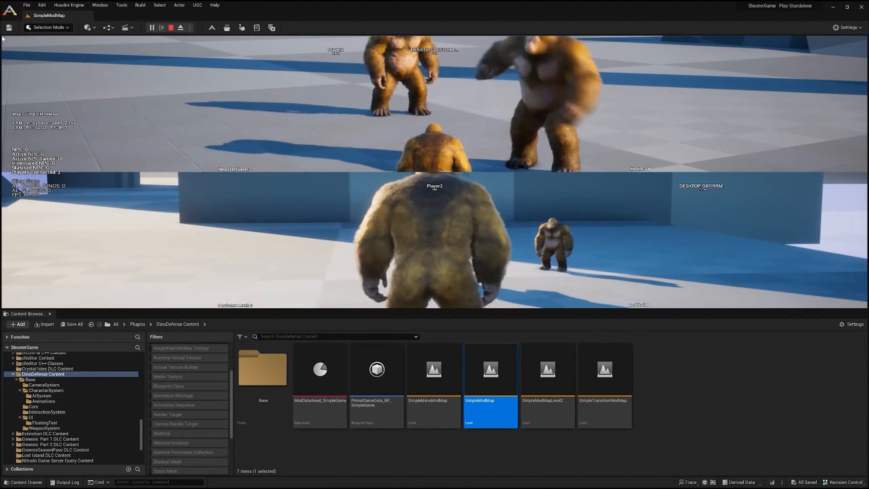
key("Escape")
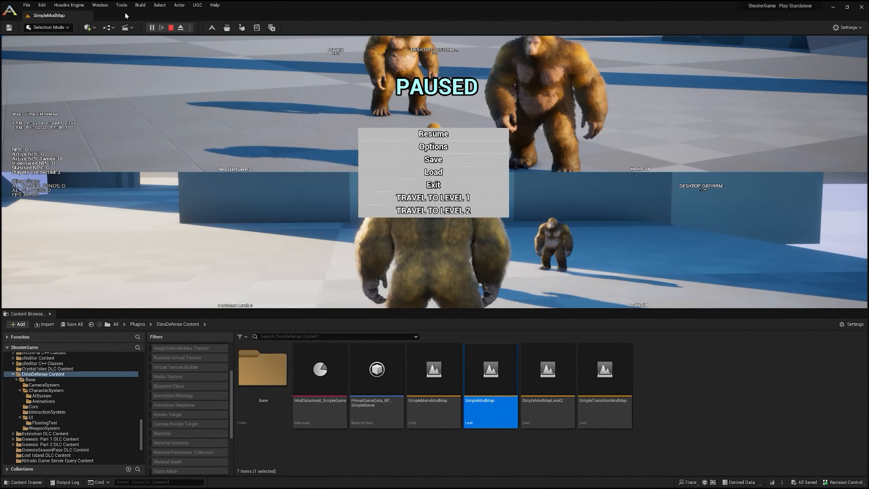
left_click(171, 27)
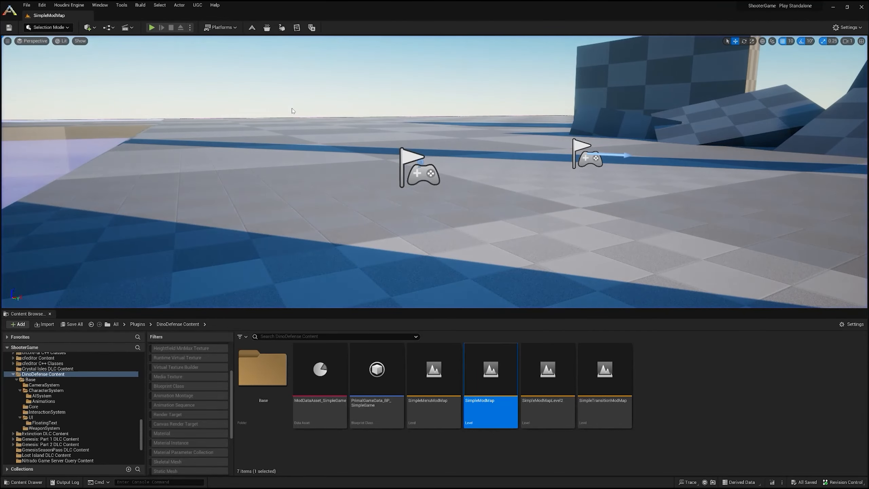
- Start another standalone split-screen session with the Medium Character for the first player and the Tiny Character for the second, and pause the game
left_click(151, 28)
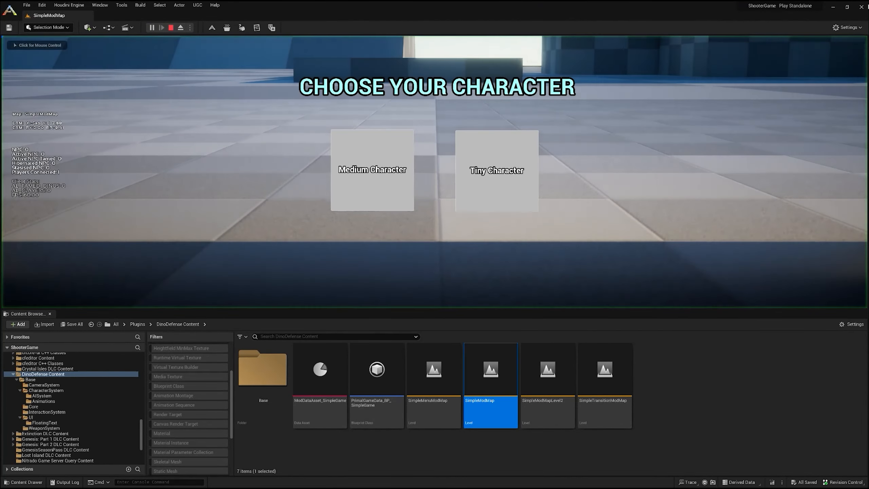
left_click(399, 178)
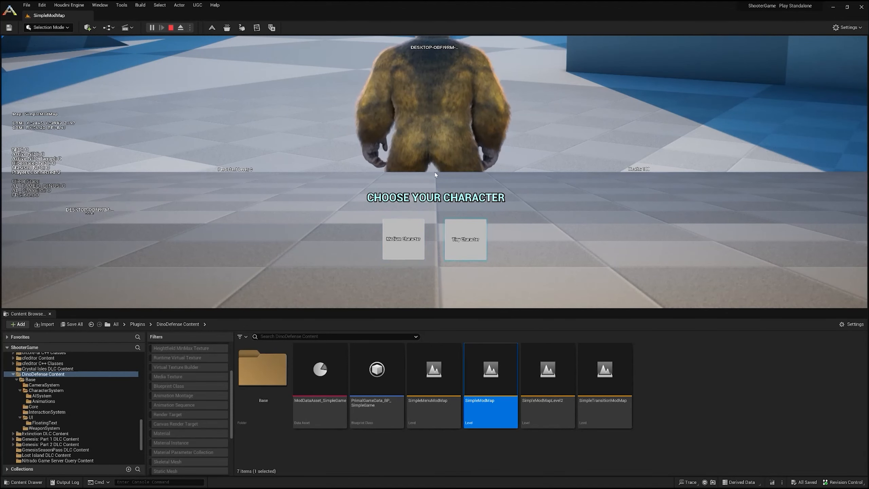
left_click(403, 239)
key("Escape")
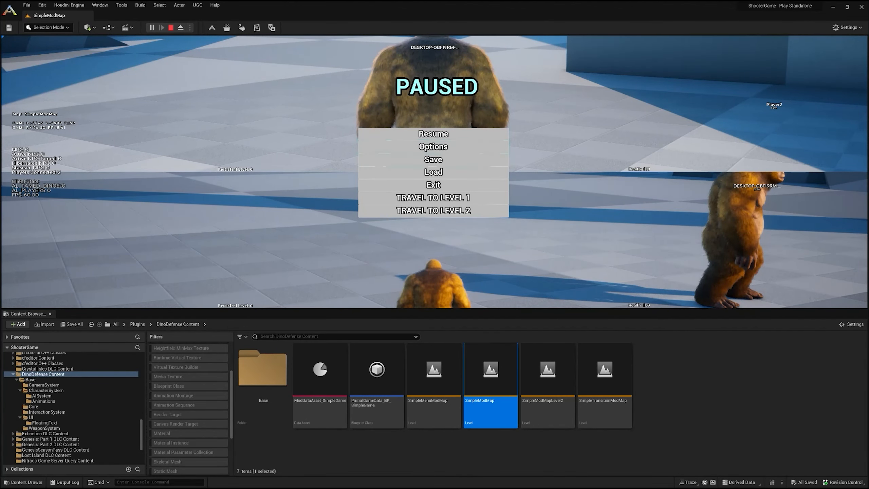
key("Down")
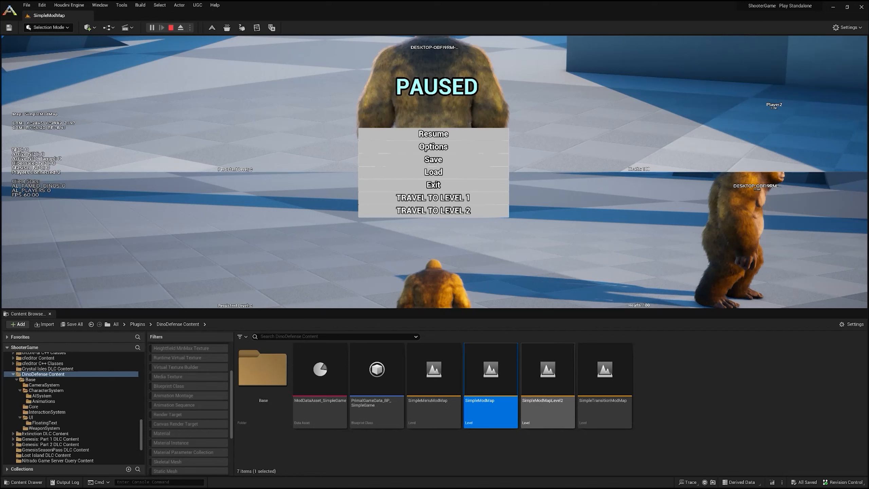
left_click(548, 386)
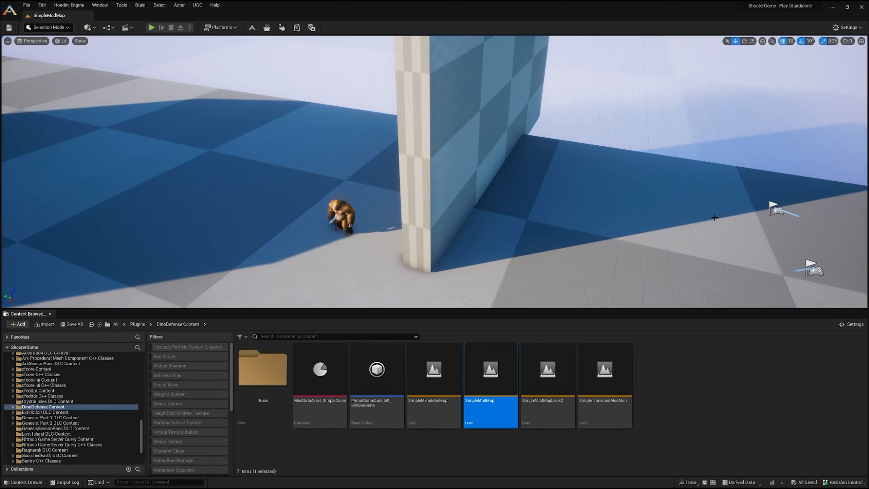
- Expand the DinoDefense Content folder and show the subfolders of its Base folder
left_click(13, 407)
left_click(17, 412)
left_click(30, 412)
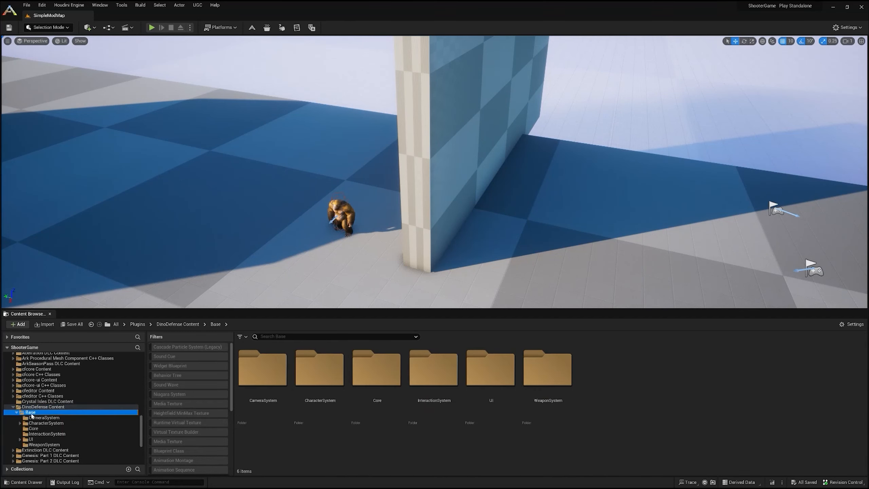
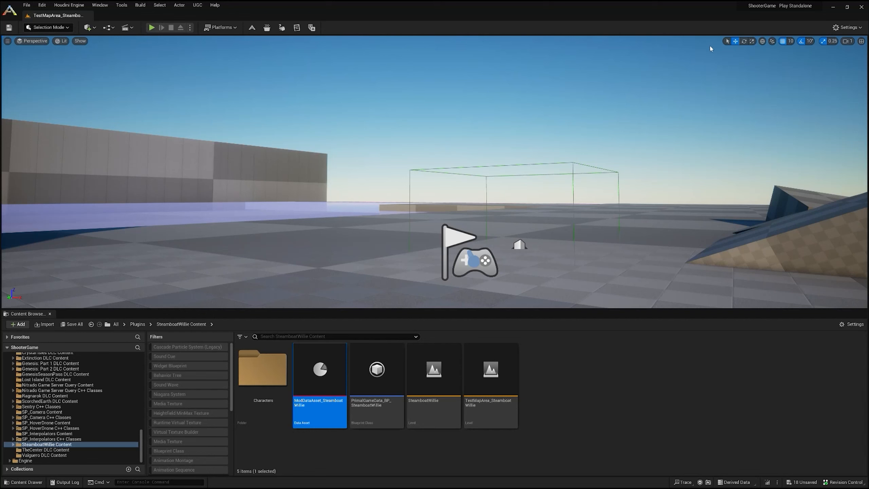
- Open the SteamboatWillie mod's Characters/Mickey folder and select PrimalItemSkin_CharacterSkin_Mickey
double_click(251, 396)
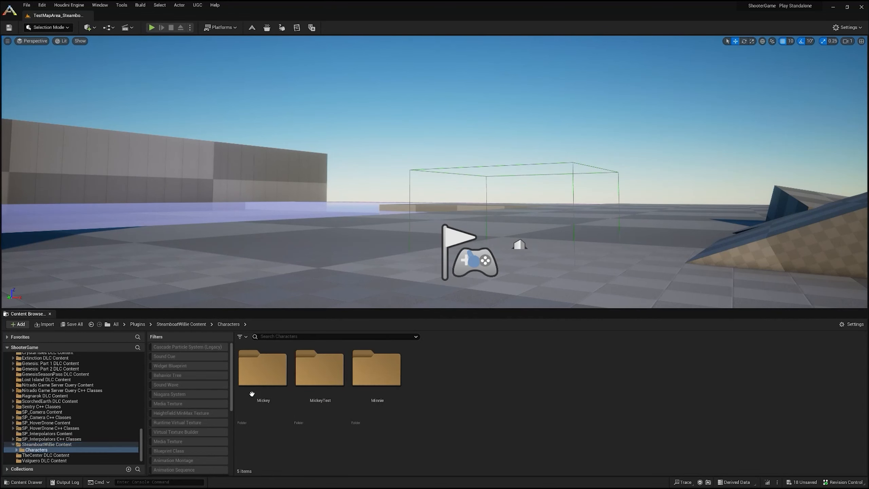
double_click(281, 396)
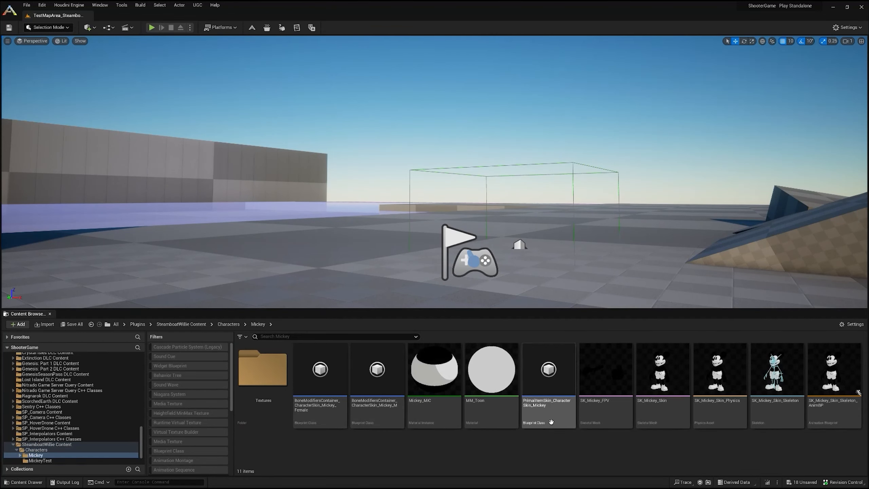
left_click(562, 375)
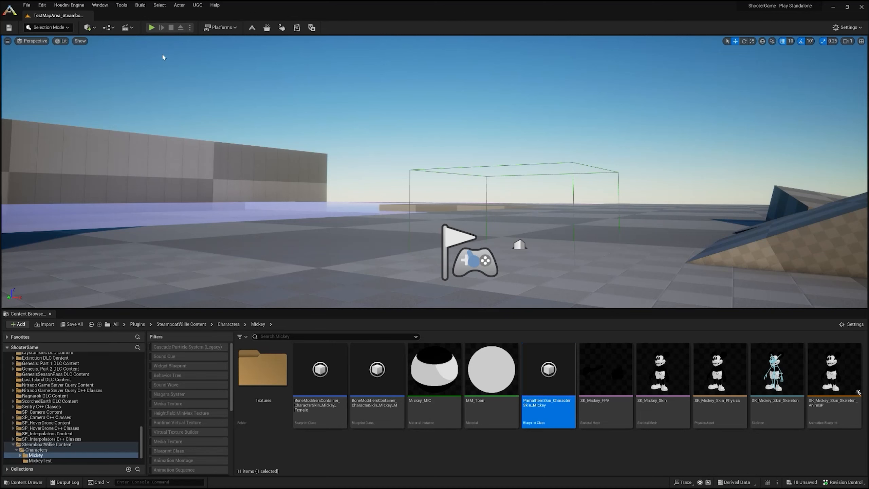
- Return to the SteamboatWillie Content folder and select ModDataAsset_SteamboatWillie
left_click(70, 444)
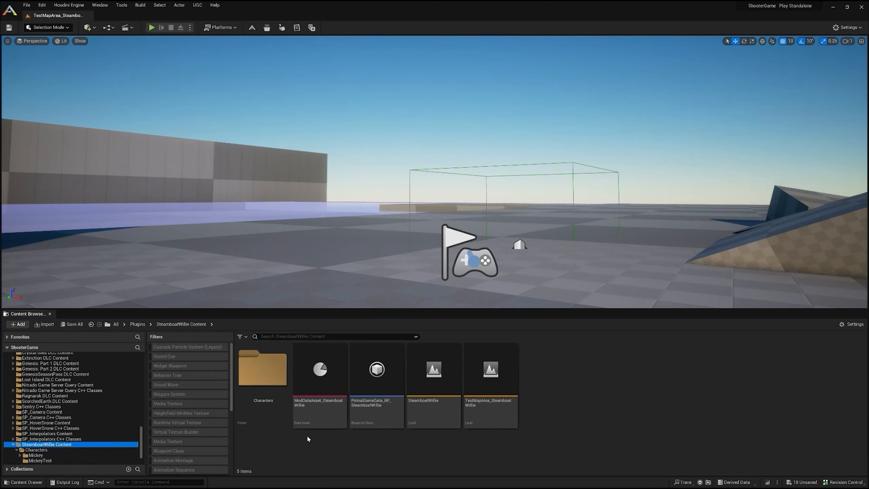
left_click(320, 415)
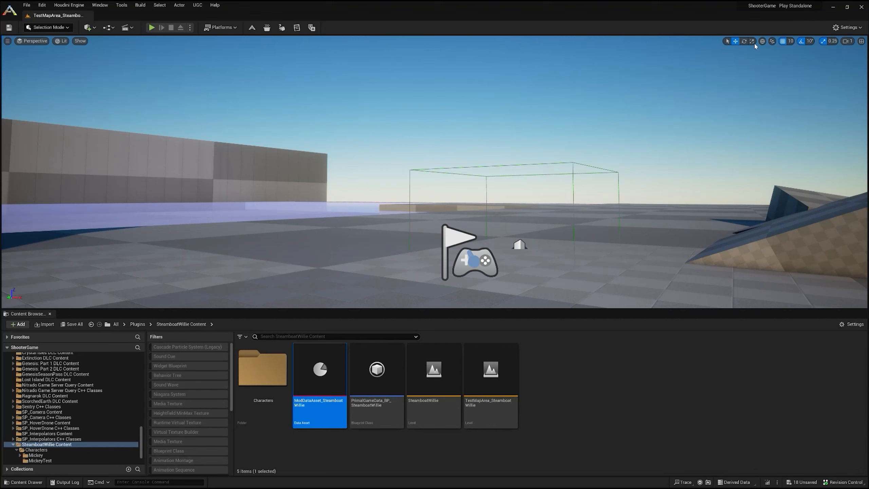
scroll(69, 451, "down", 3)
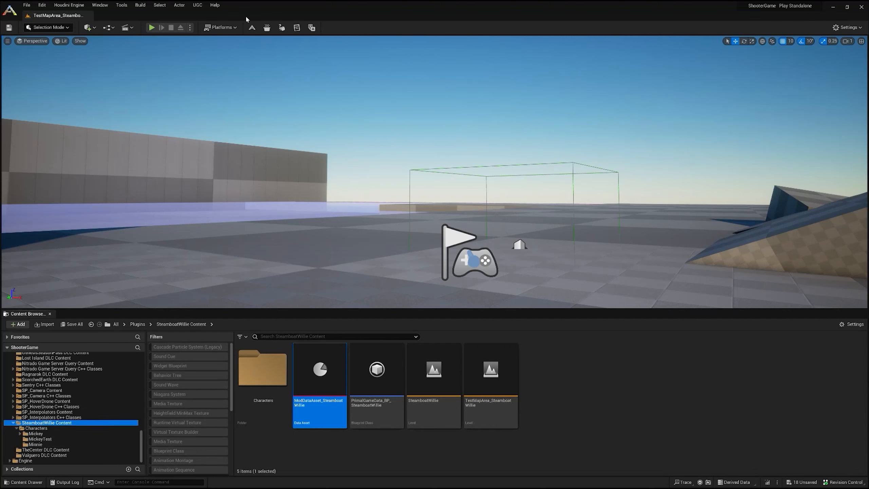
- Switch to the KrazyCosmetics mod, load its TestMapArea_KrazyCosmetics level, and select ModDataAsset_KrazyCosmetics
left_click(196, 7)
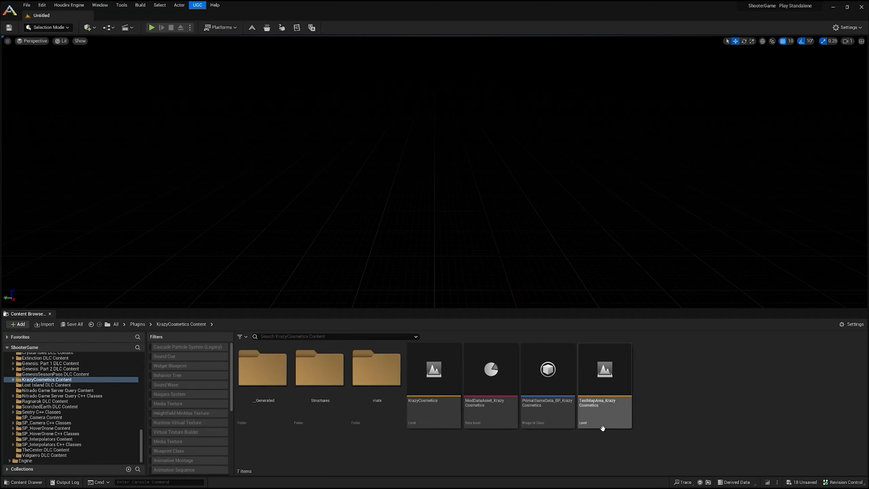
left_click(620, 422)
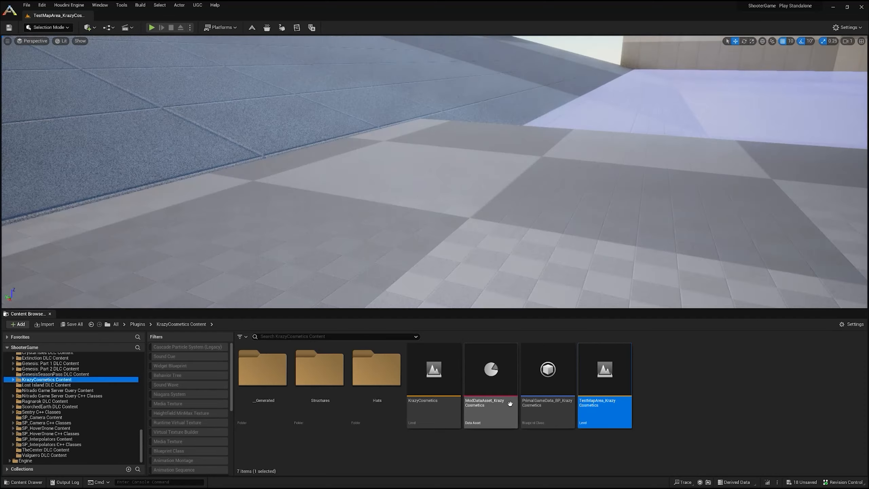
left_click(498, 403)
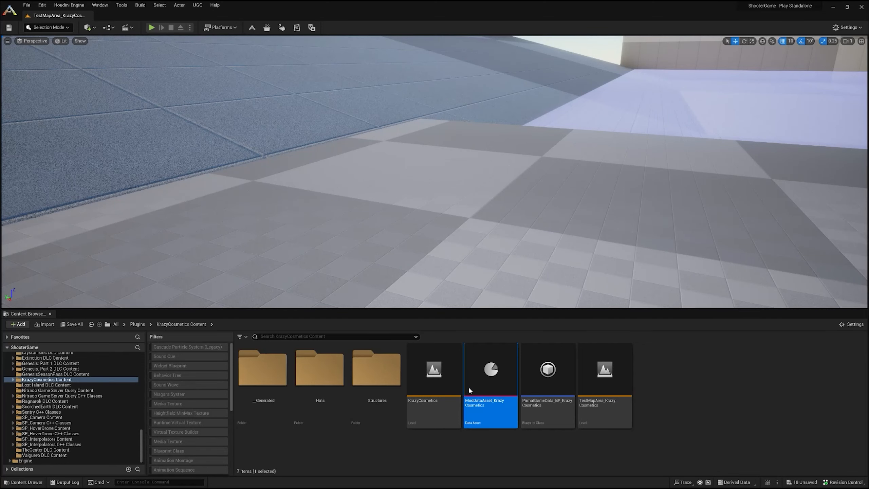
- Browse the KrazyCosmetics hat blueprints and the ArmChair structure skin assets
key("alt+Left")
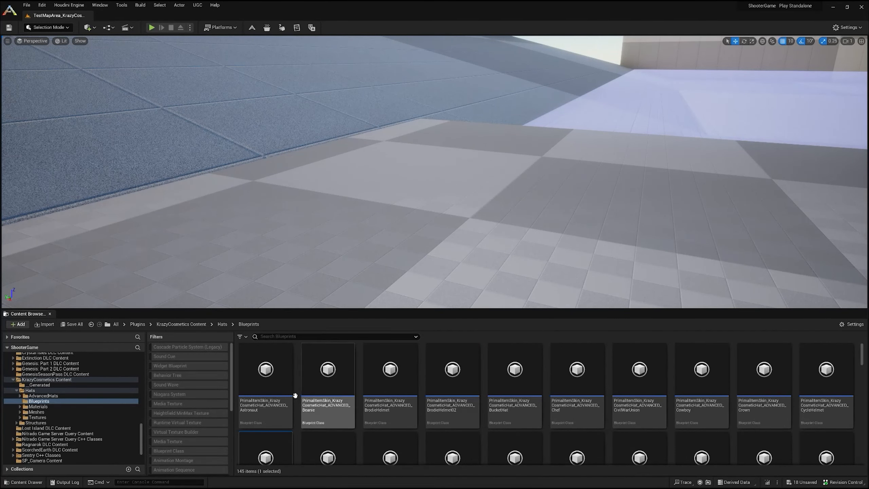
scroll(295, 394, "down", 4)
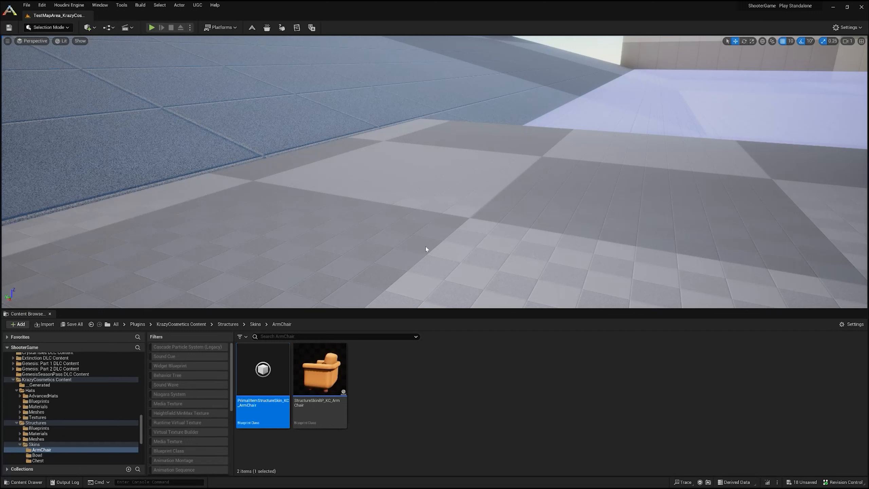
key("Right")
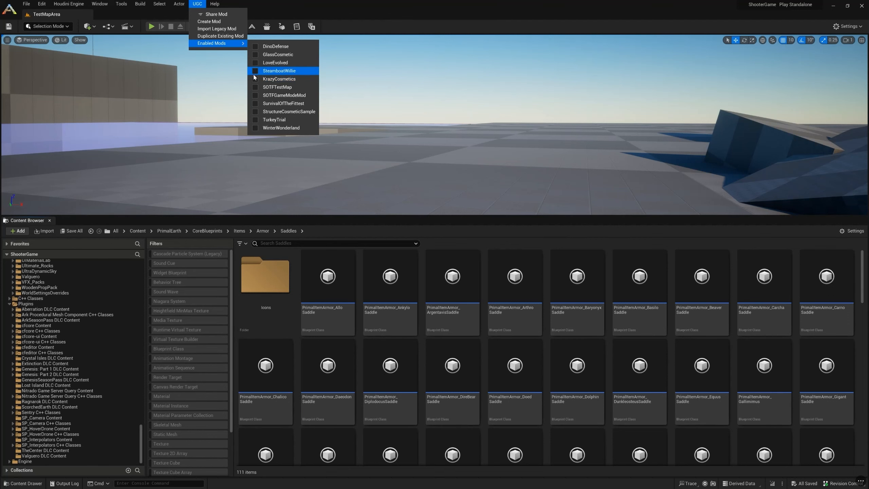
- Enable the SteamboatWillie mod, expand its content folder, and open ModDataAsset_SteamboatWillie
left_click(255, 70)
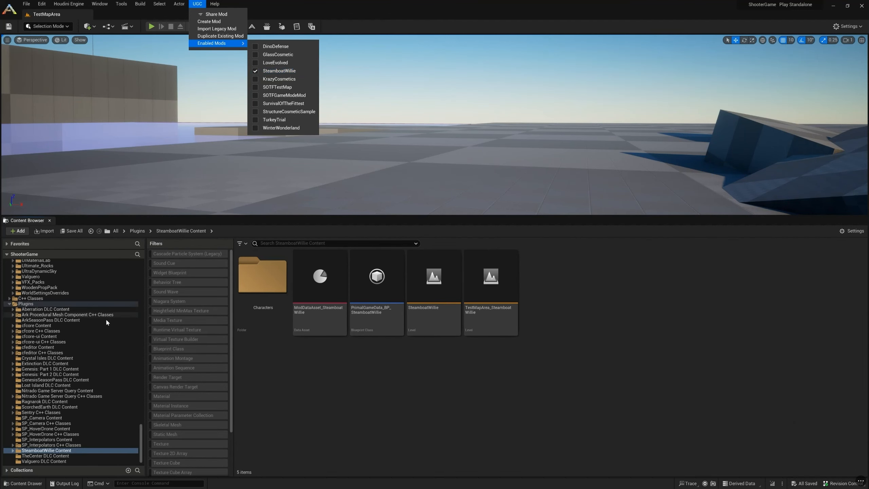
left_click(12, 445)
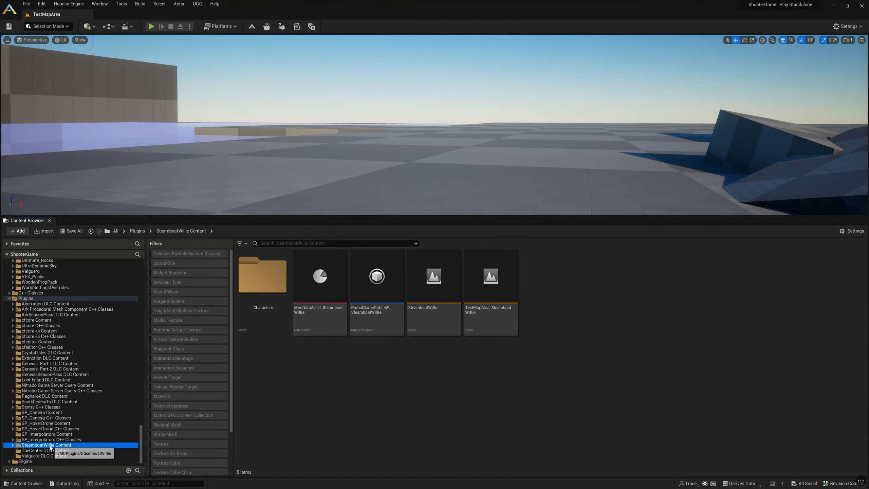
left_click(13, 445)
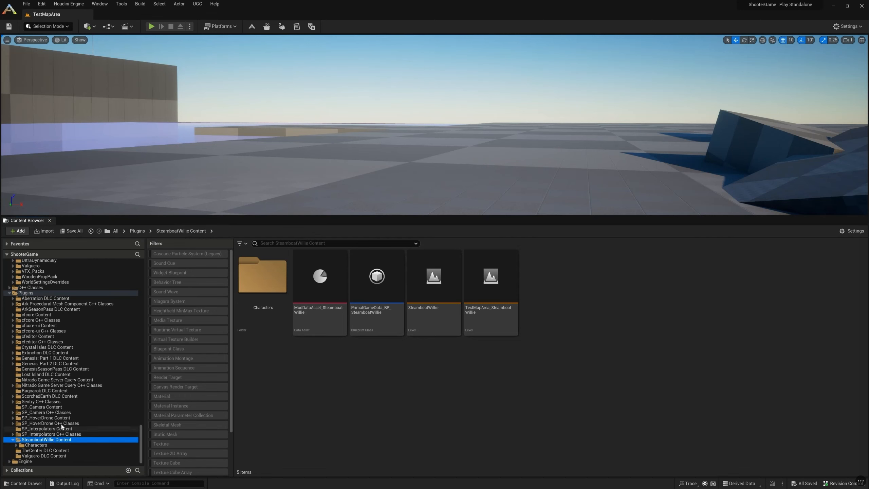
left_click(321, 280)
double_click(320, 293)
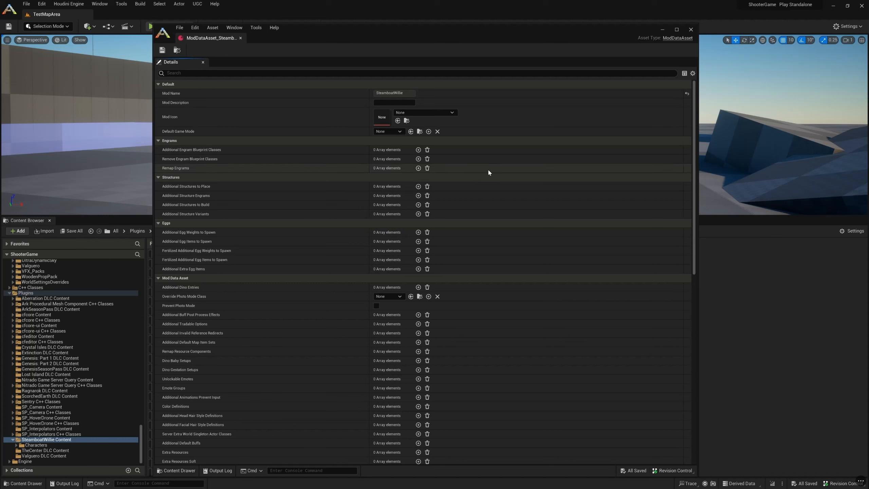
- Show only modified properties in the mod data asset and expand custom cosmetic entries 2 and 3
left_click(693, 73)
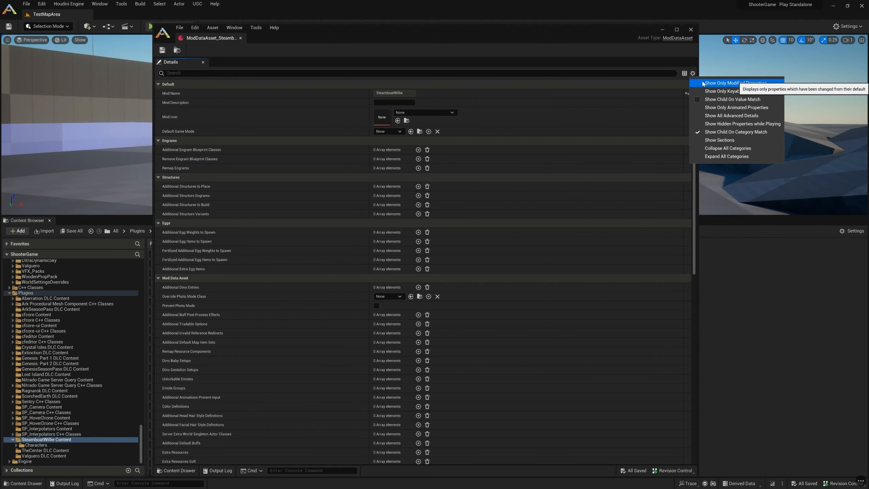
left_click(702, 83)
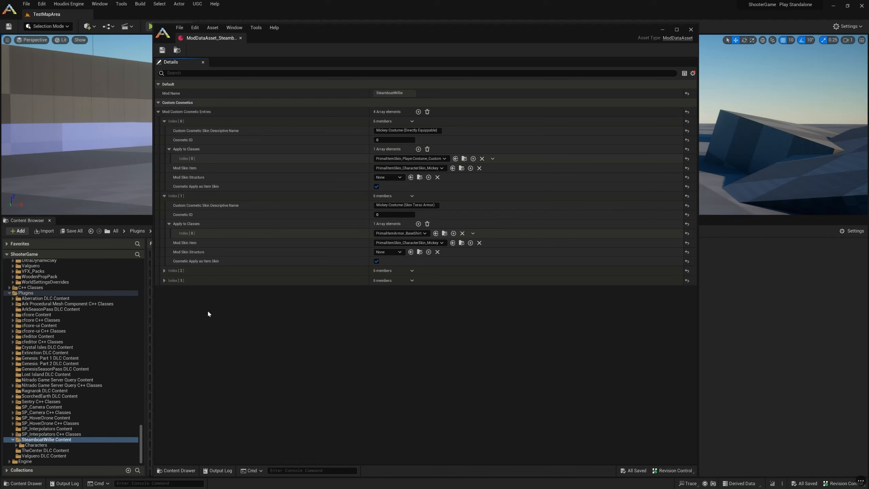
left_click(165, 281)
left_click(163, 271)
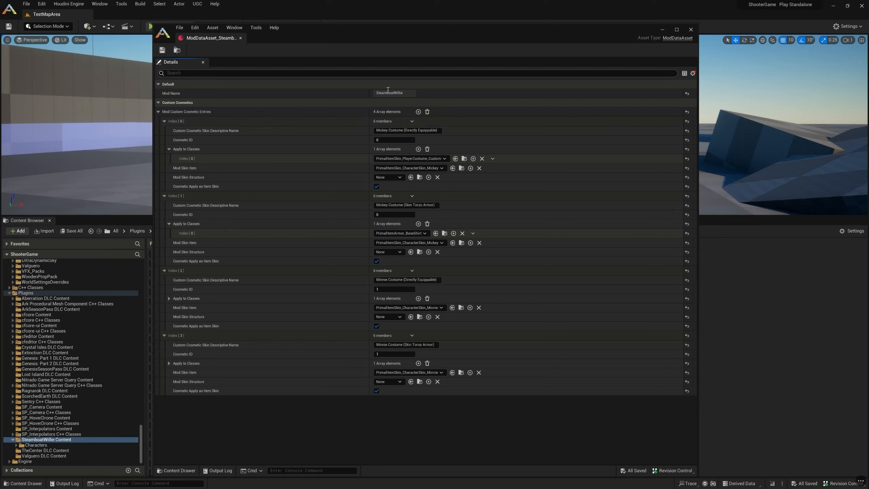
- Highlight the custom cosmetic skin descriptive name of the first entry, Mickey Costume (Directly Equippable)
left_click(387, 130)
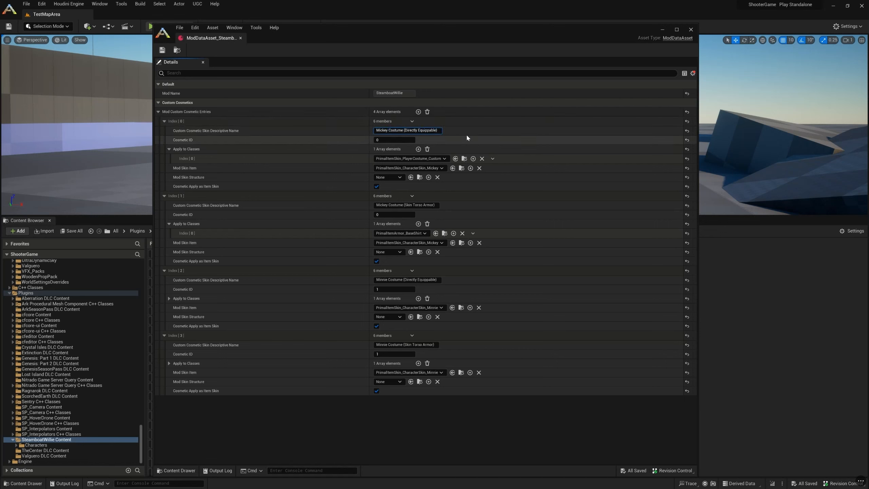
double_click(426, 131)
left_click(436, 132)
left_click_drag(436, 132, 344, 131)
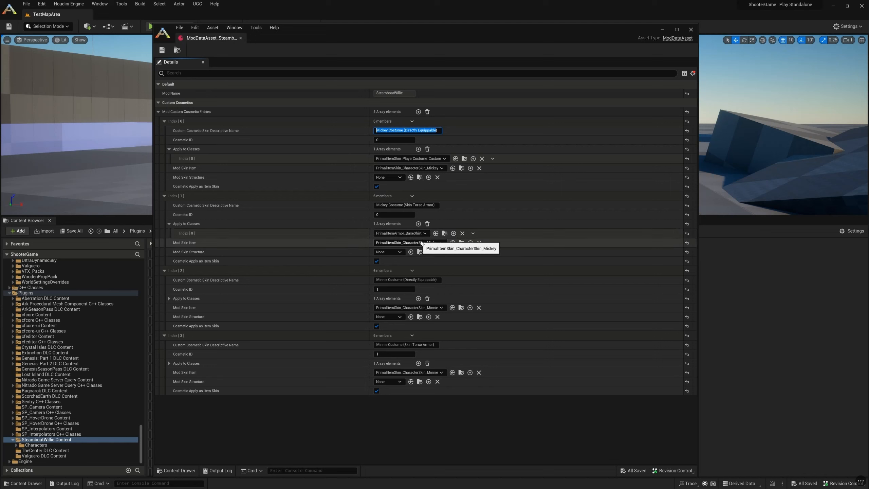
- Add PrimalItemArmor_BaseShirt to the Mickey Costume (Directly Equippable) entry's Apply to Classes, and delete the Mickey Costume (Skin Torso Armor) entry
left_click(418, 149)
left_click(387, 170)
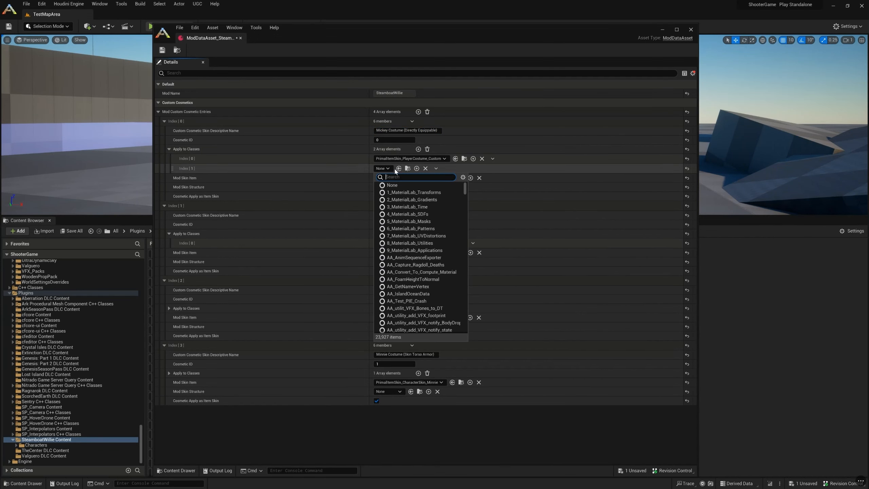
type("baseshir")
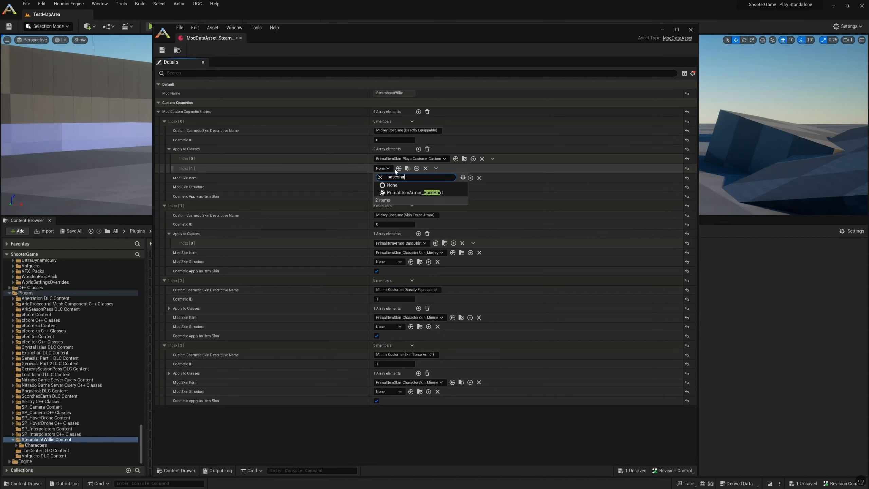
left_click(422, 192)
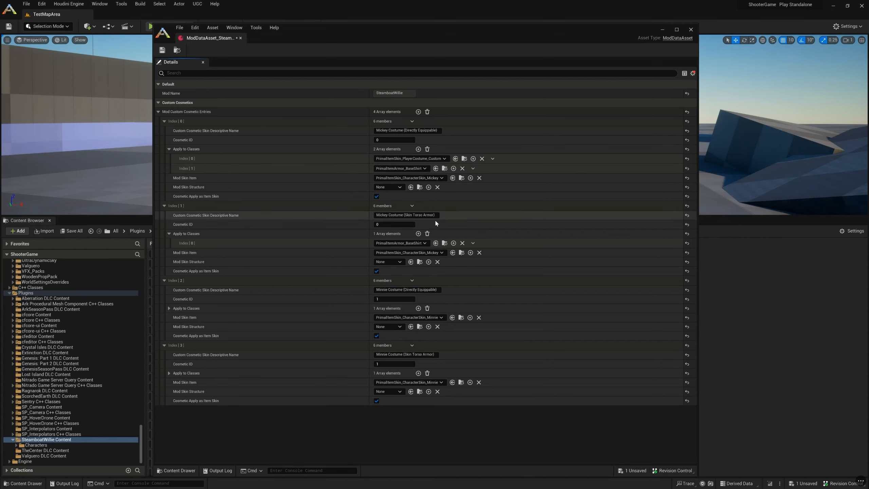
left_click(412, 205)
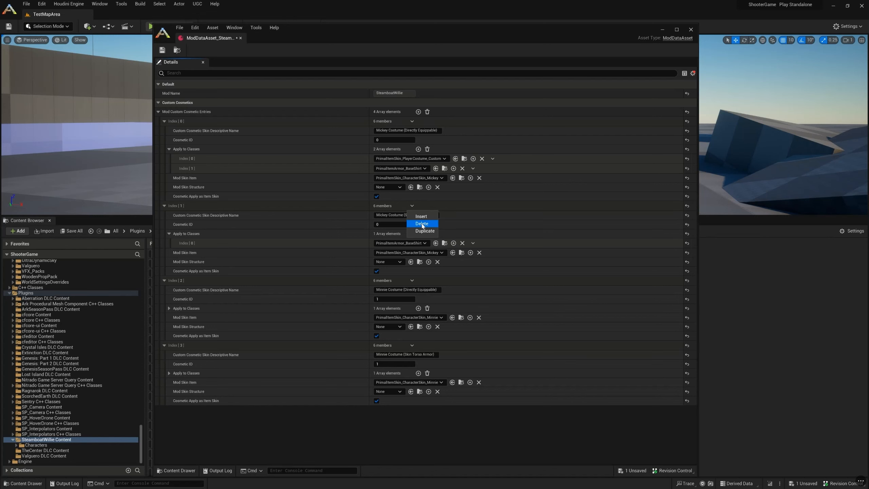
left_click(422, 224)
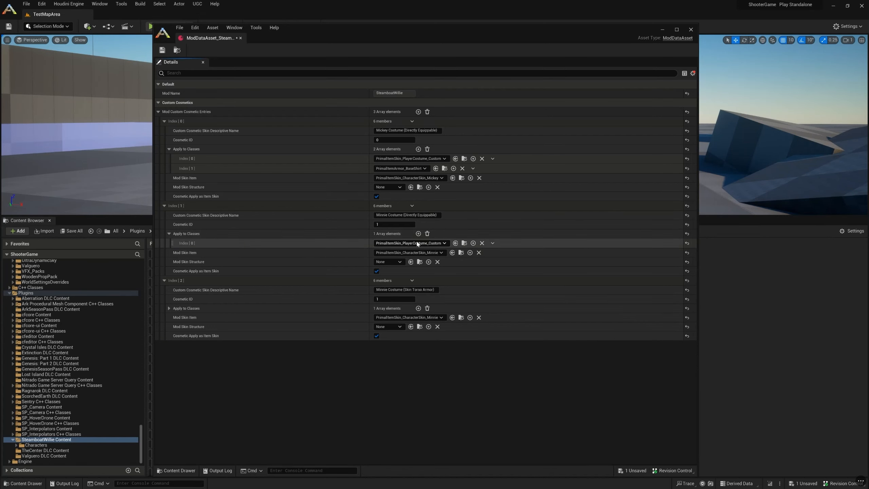
- Add PrimalItemArmor_BaseShirt to the Minnie Costume (Directly Equippable) entry's Apply to Classes, and delete the Minnie Costume (Skin Torso Armor) entry
left_click(418, 234)
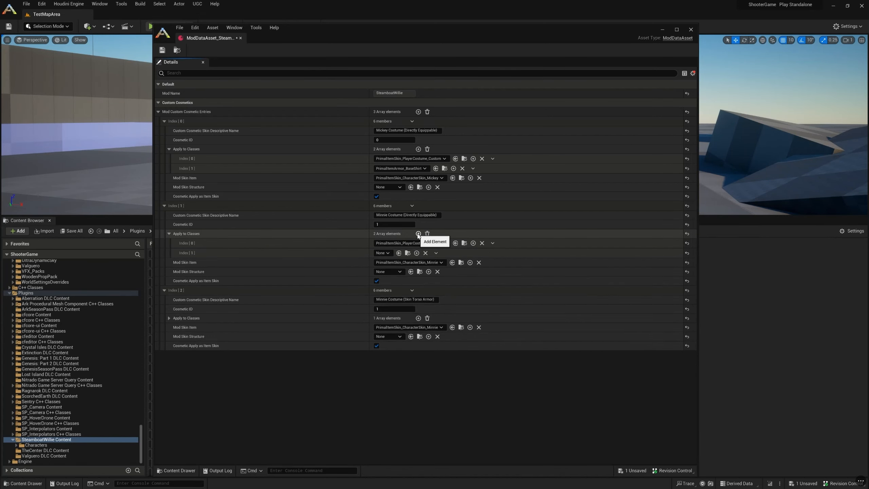
left_click(169, 318)
left_click(444, 328)
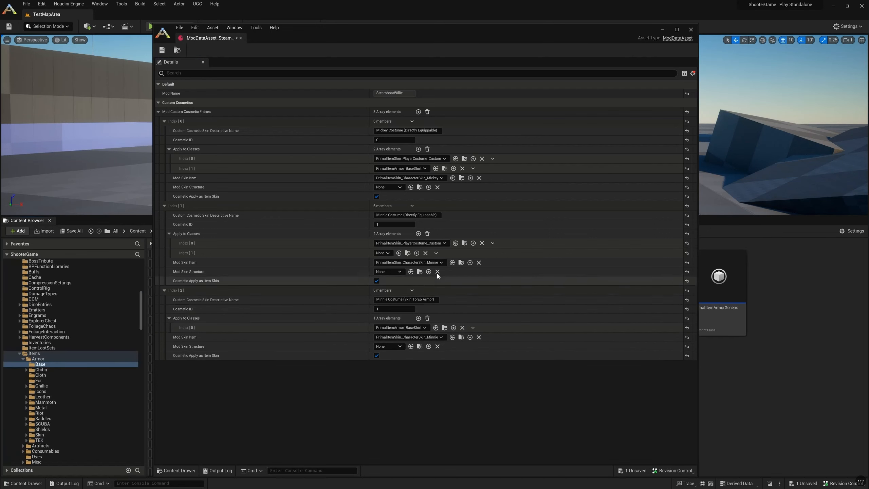
left_click(399, 253)
left_click(412, 290)
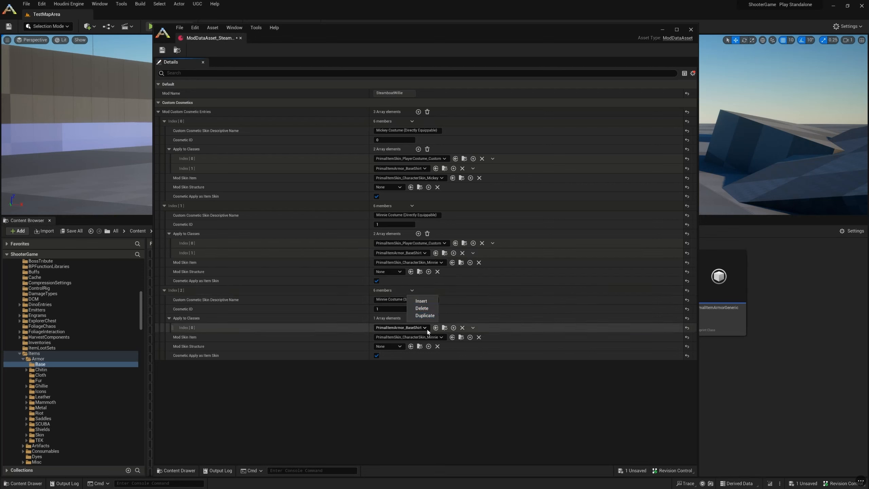
left_click(380, 400)
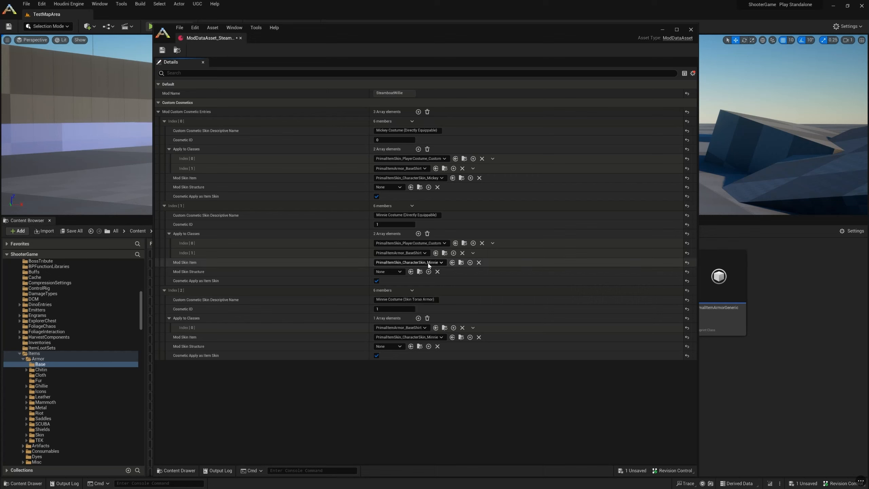
left_click(412, 290)
left_click(420, 308)
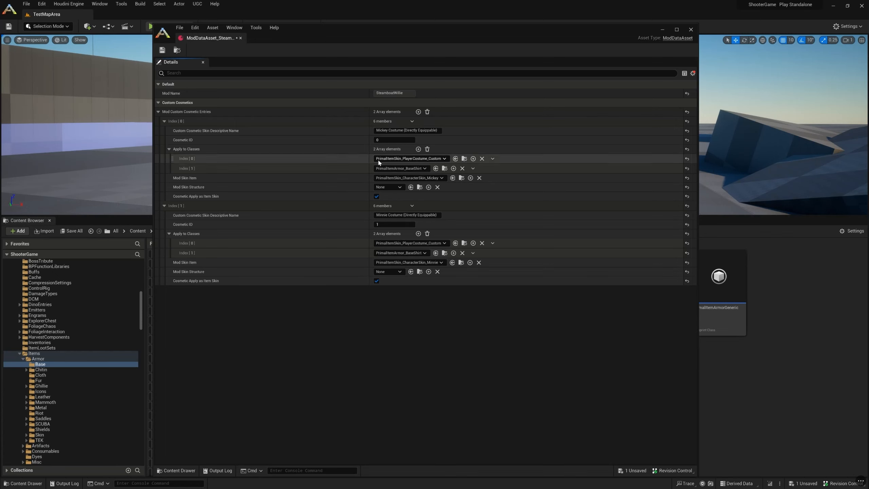
- Compare the Apply to Classes items and the Cosmetic IDs of the remaining Mickey and Minnie costume entries
left_click_drag(407, 161, 388, 245)
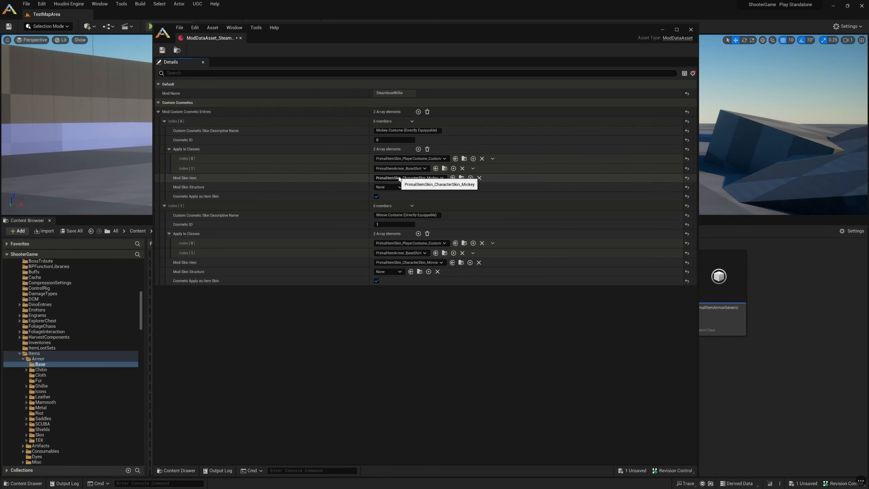
left_click(387, 224)
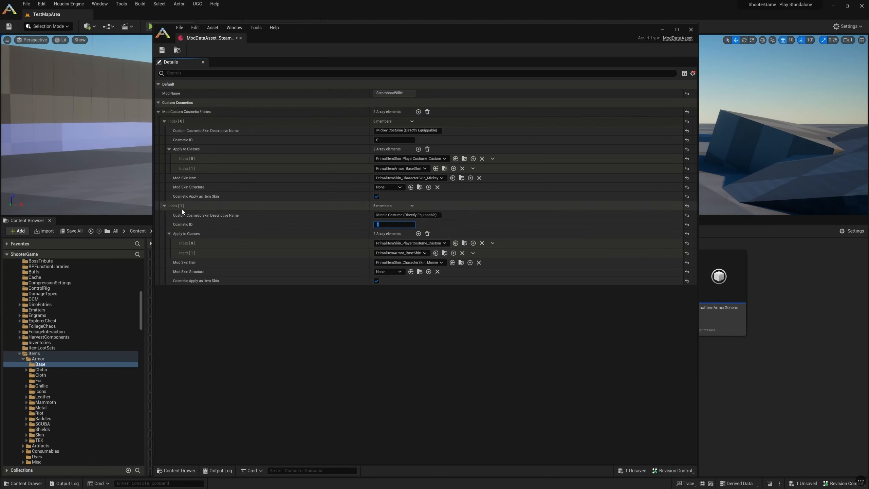
left_click(378, 140)
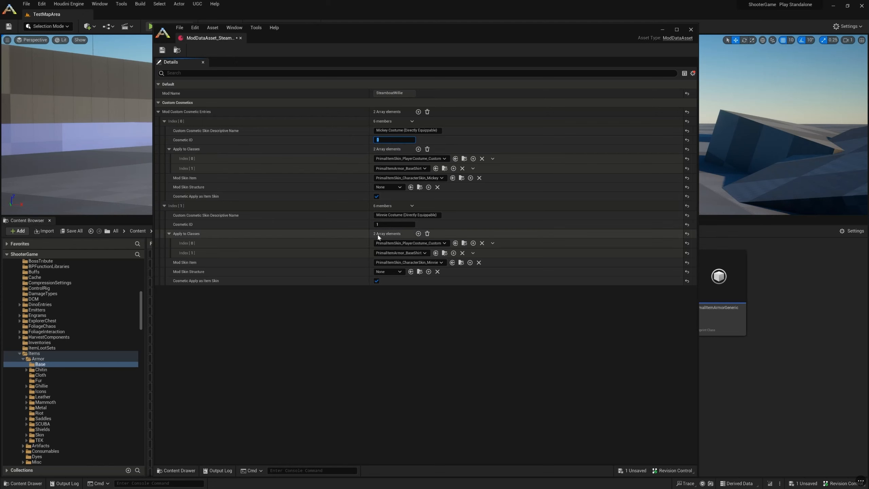
left_click(378, 224)
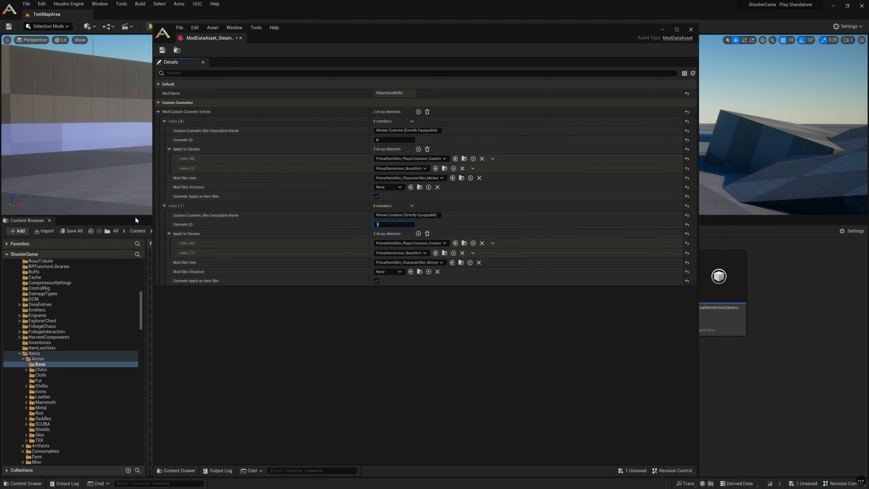
- Enlarge the level viewport, and narrow and reposition the mod data asset window so the content browser's folder tree is uncovered
left_click_drag(133, 216, 132, 353)
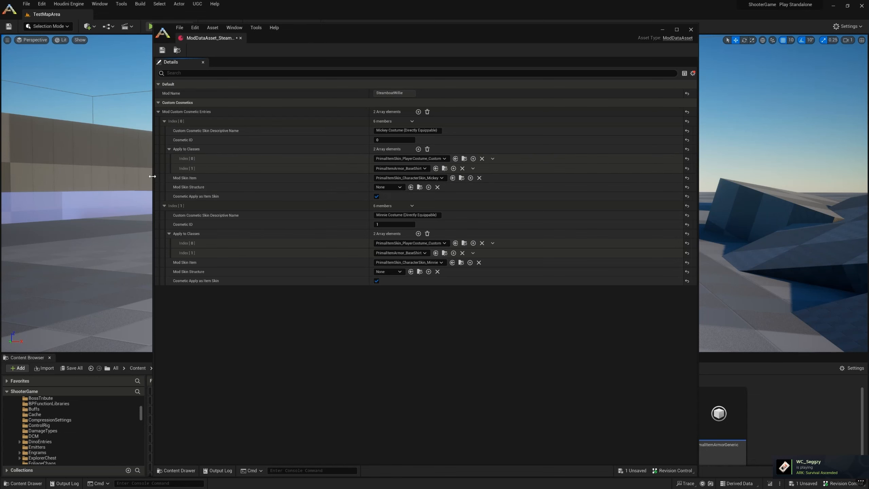
left_click_drag(153, 177, 310, 178)
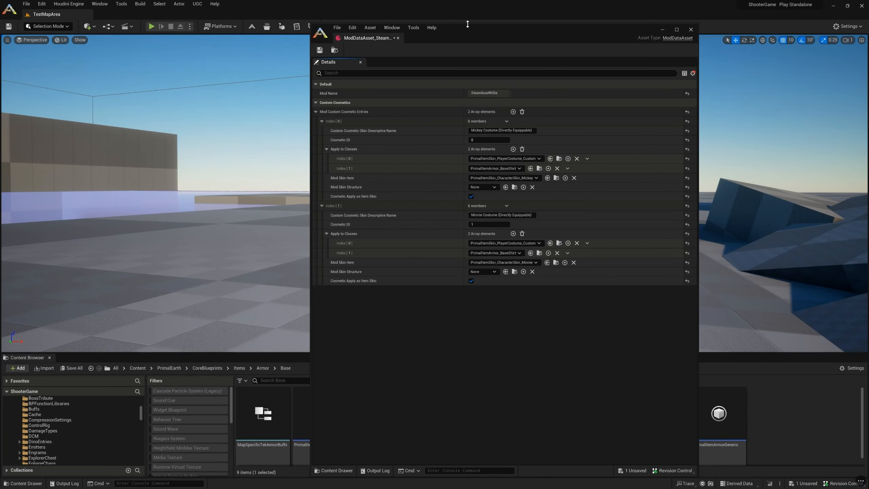
left_click_drag(467, 24, 539, 45)
left_click_drag(622, 43, 257, 64)
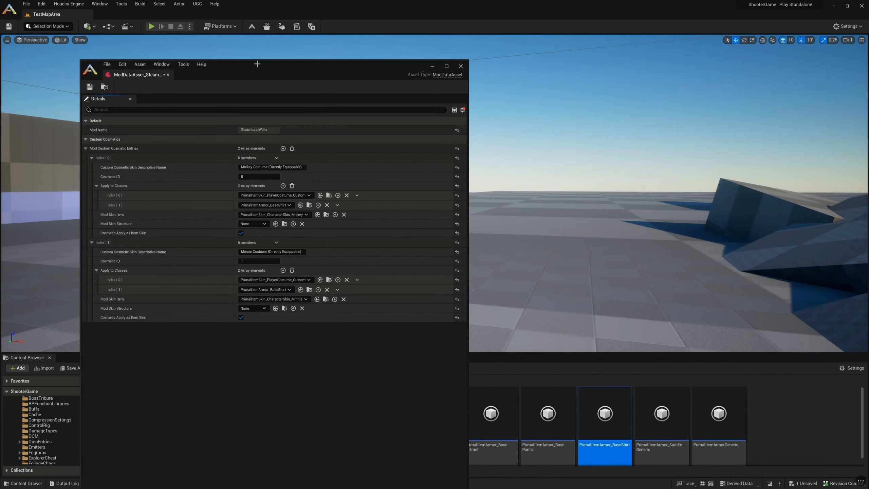
left_click(198, 4)
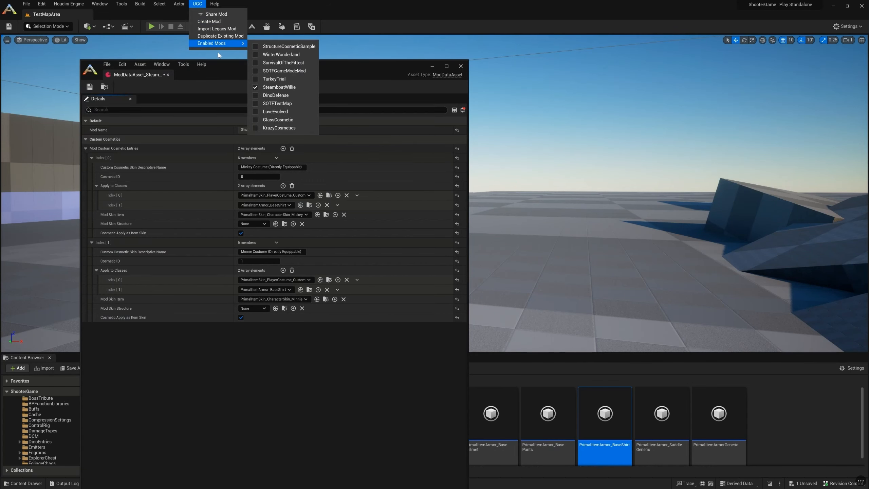
left_click_drag(371, 64, 638, 54)
- Open the TestMapArea_SteamboatWillie level from the SteamboatWillie Content folder without saving the modified mod data asset
scroll(124, 422, "down", 3)
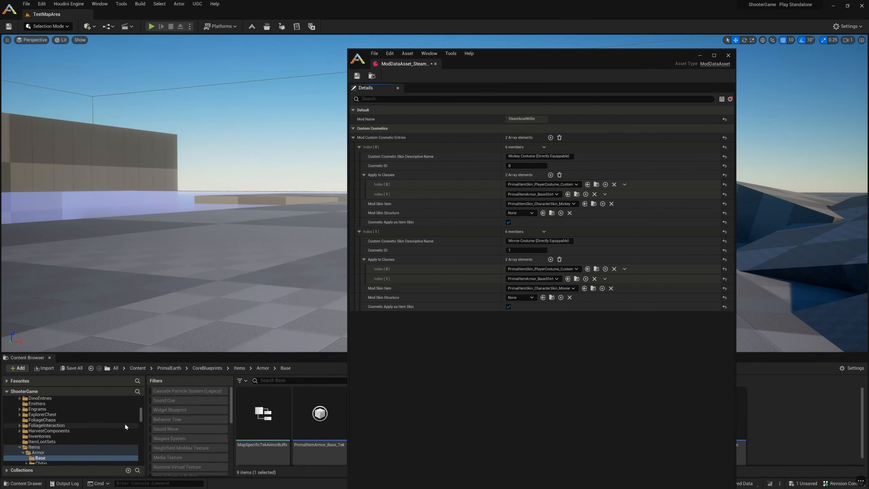
left_click_drag(141, 418, 141, 460)
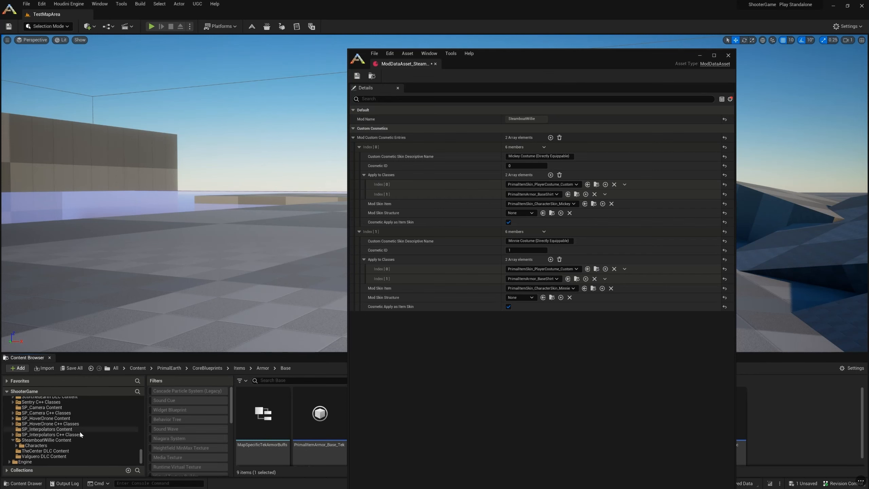
left_click(75, 441)
left_click_drag(581, 55, 743, 111)
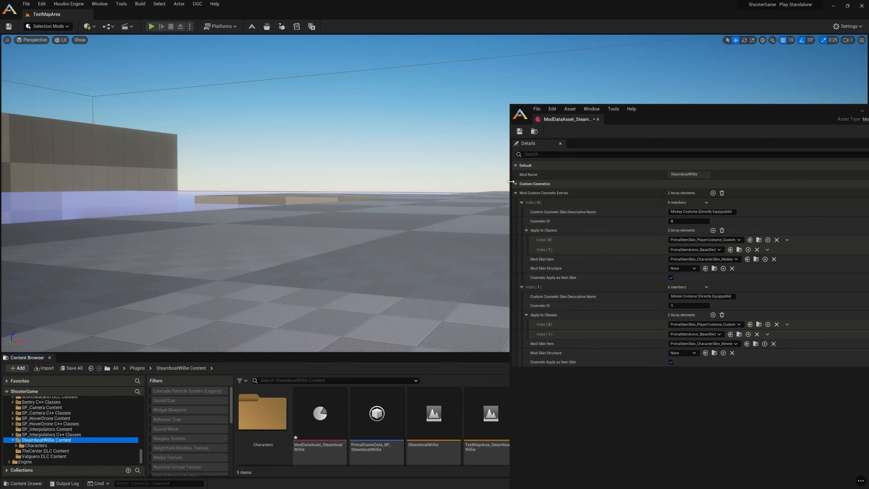
left_click_drag(510, 181, 560, 175)
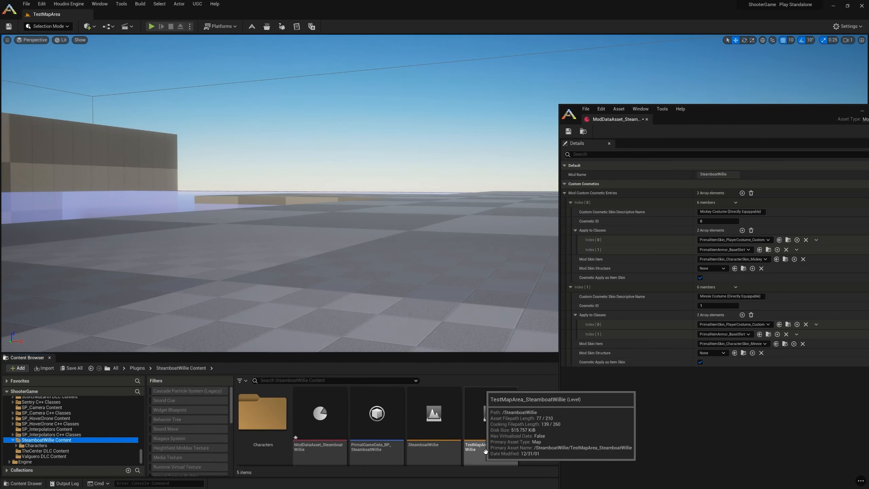
double_click(489, 432)
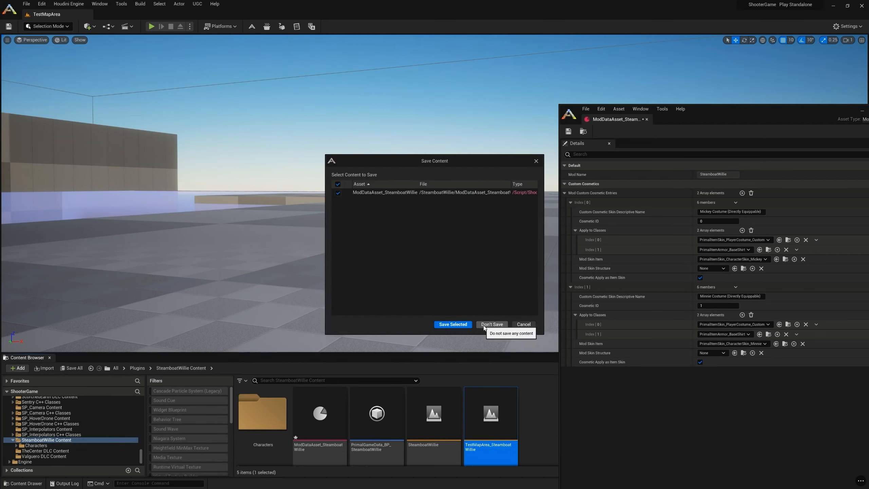
left_click(486, 325)
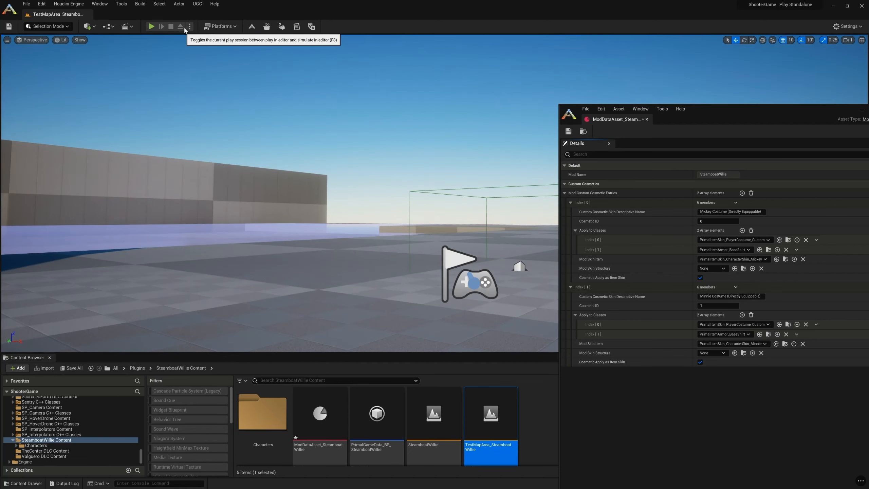
- Play the level in the selected viewport and show the cosmetics in the player's inventory
left_click(189, 27)
mouse_move(231, 174)
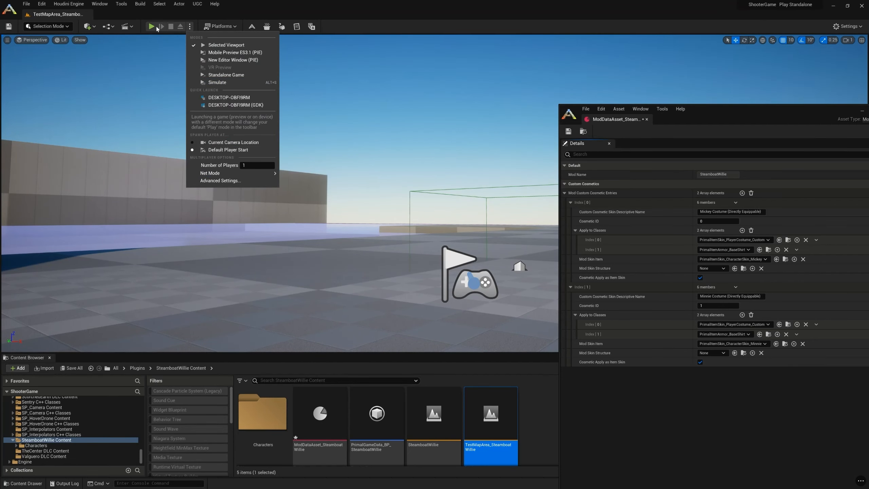
left_click(150, 27)
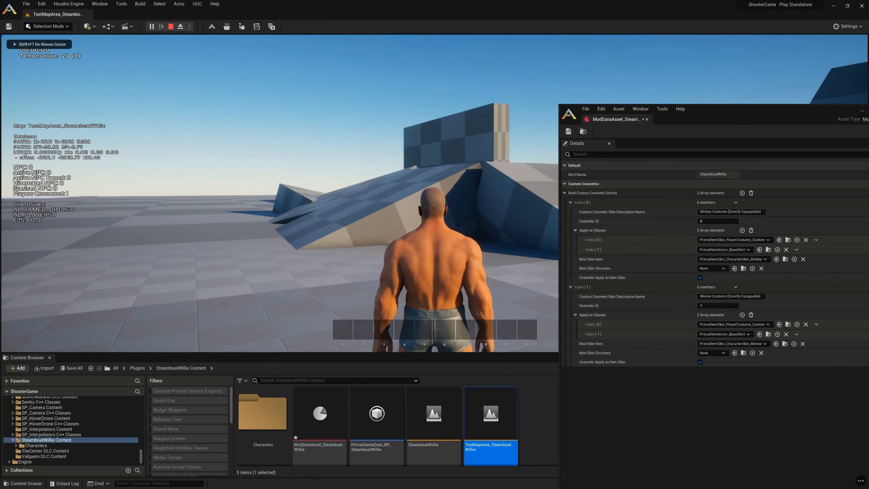
key("shift+F1")
key("i")
left_click(276, 78)
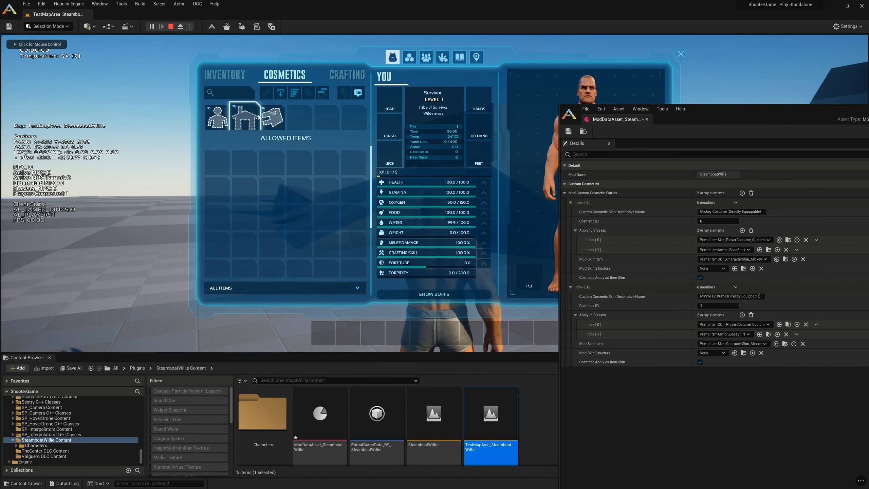
- Try on the custom survivor costume with the Steamboat Mickey custom cosmetic, and remove the cosmetic from it again
right_click(218, 117)
mouse_move(236, 189)
left_click(280, 193)
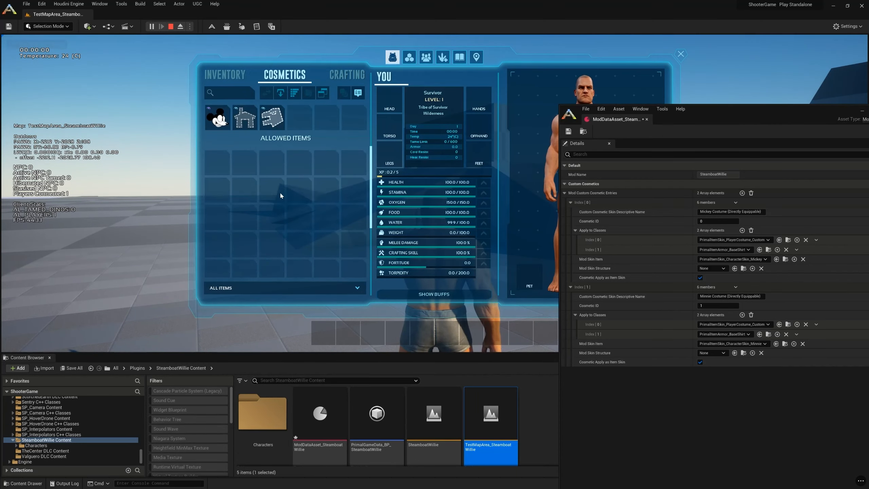
double_click(218, 117)
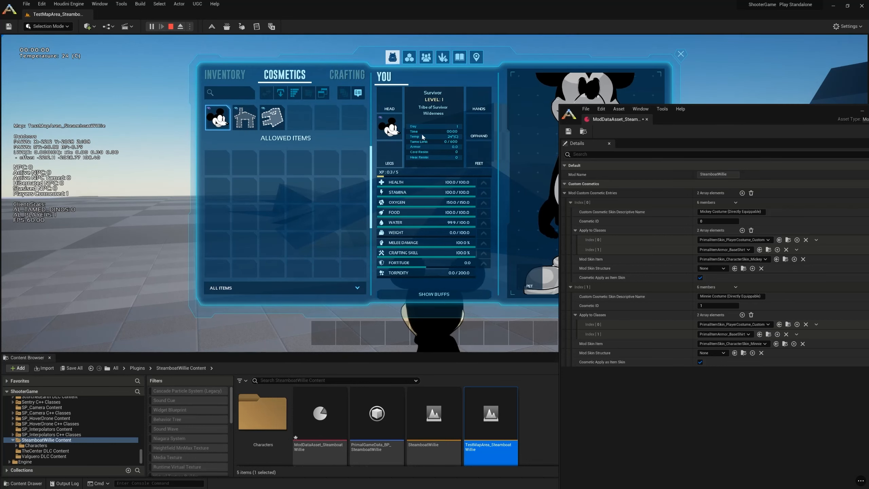
double_click(389, 126)
right_click(220, 119)
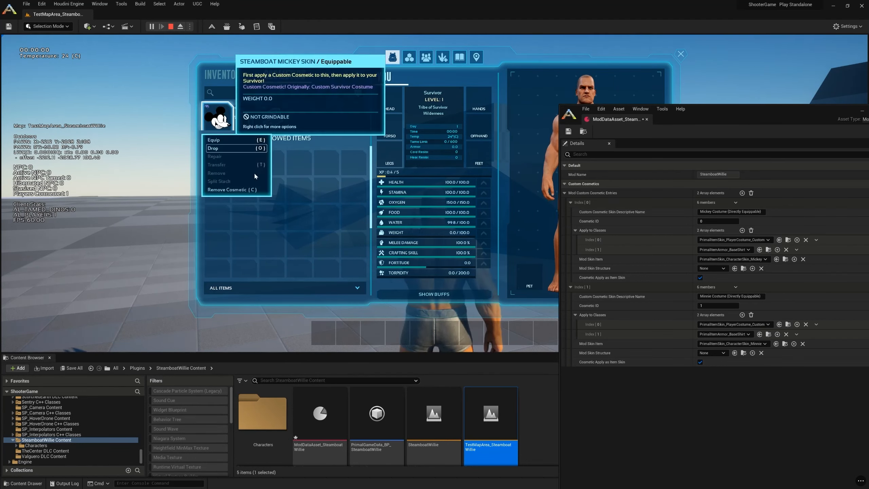
left_click(255, 190)
- Try on the custom survivor costume with the Steamboat Minnie custom cosmetic, and remove the cosmetic from it again
right_click(220, 118)
mouse_move(247, 194)
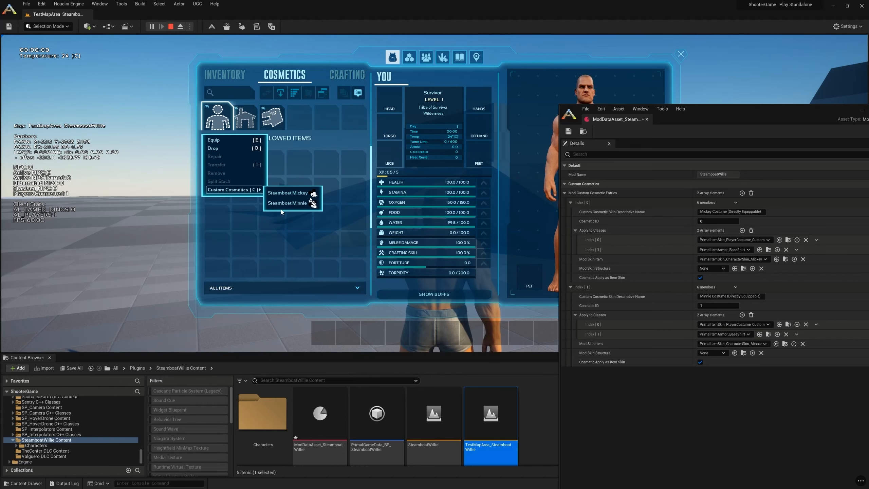
left_click(287, 203)
double_click(221, 122)
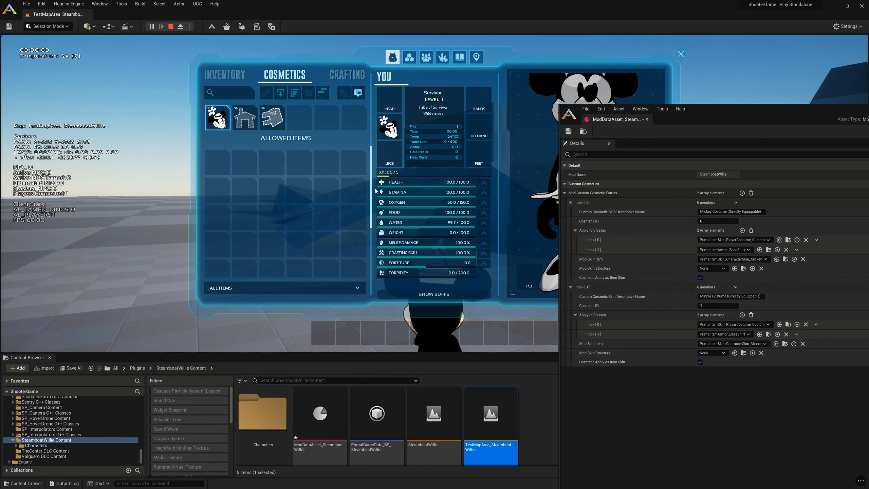
right_click(222, 119)
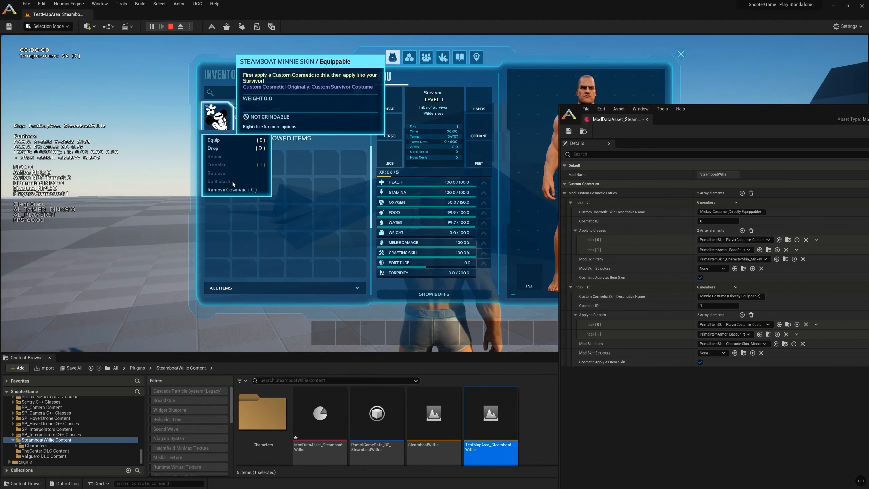
left_click(232, 190)
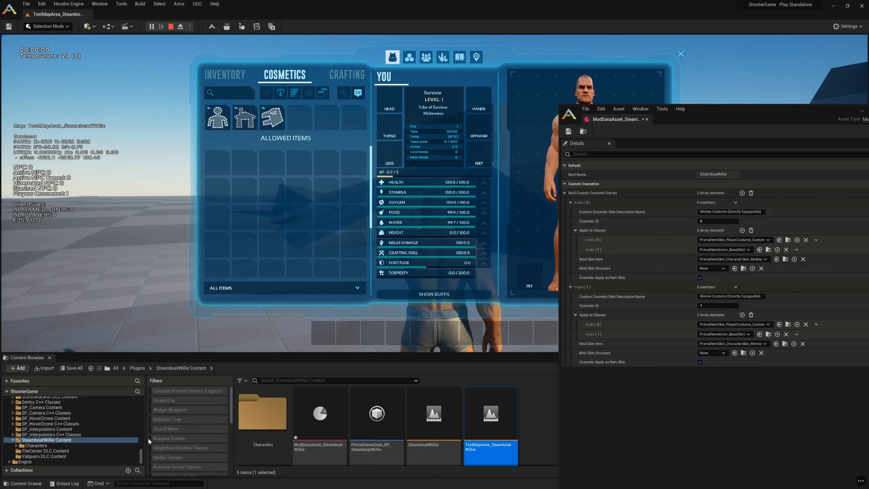
- Give the player a cloth shirt with the console command "gfid clothshirt"
key("grave")
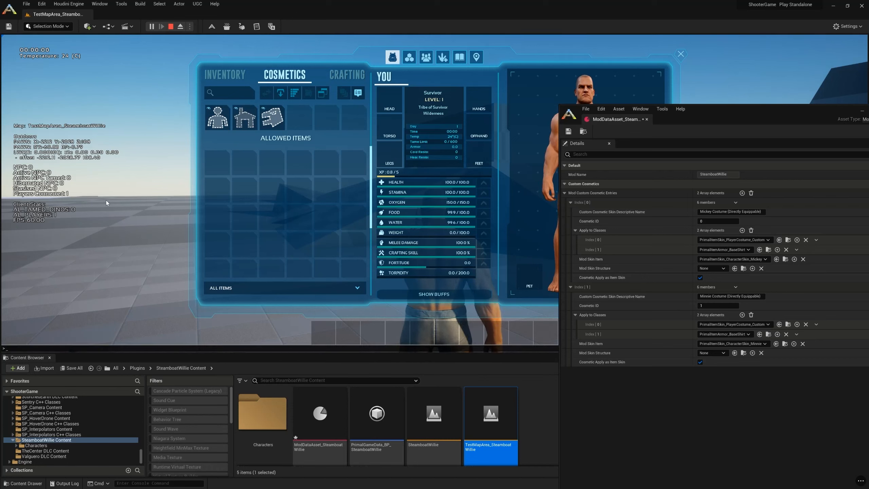
type("gfid cloth")
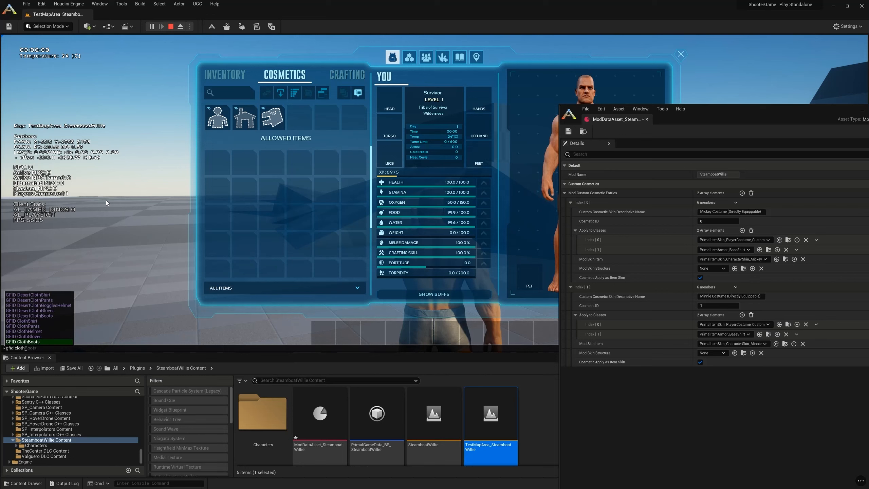
type("shirt")
key("Up")
key("Down")
key("Return")
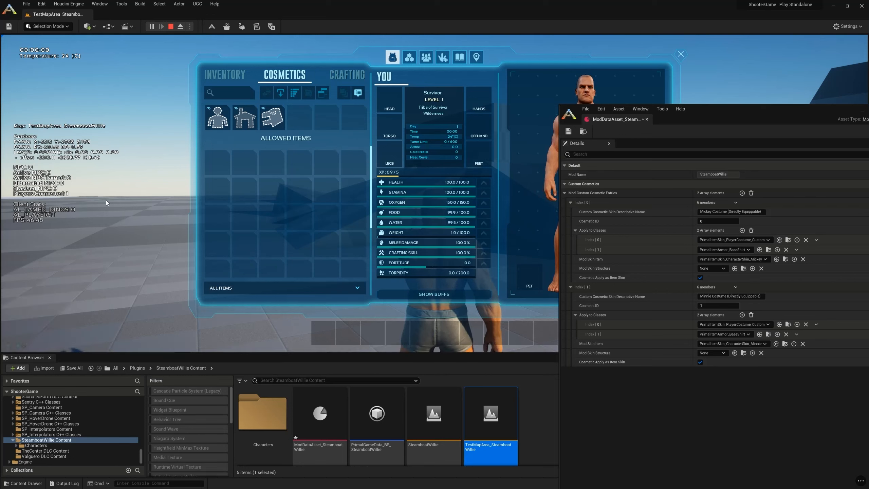
- Try on the cloth shirt from the inventory with the Steamboat Mickey custom cosmetic, and remove the cosmetic from the shirt again
left_click(236, 75)
right_click(244, 118)
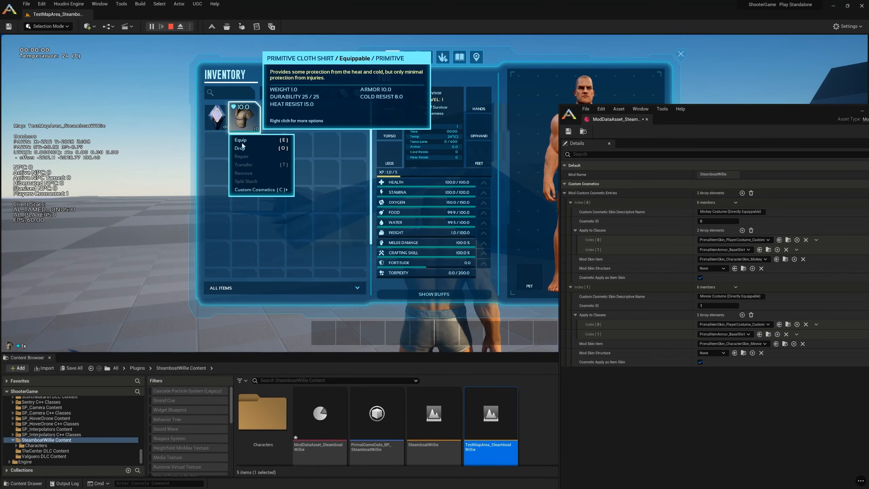
mouse_move(260, 189)
left_click(331, 194)
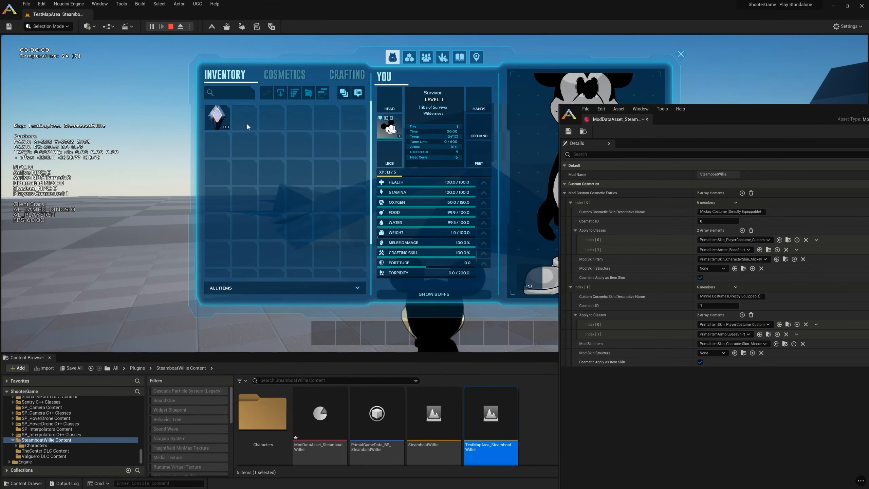
double_click(390, 125)
right_click(244, 118)
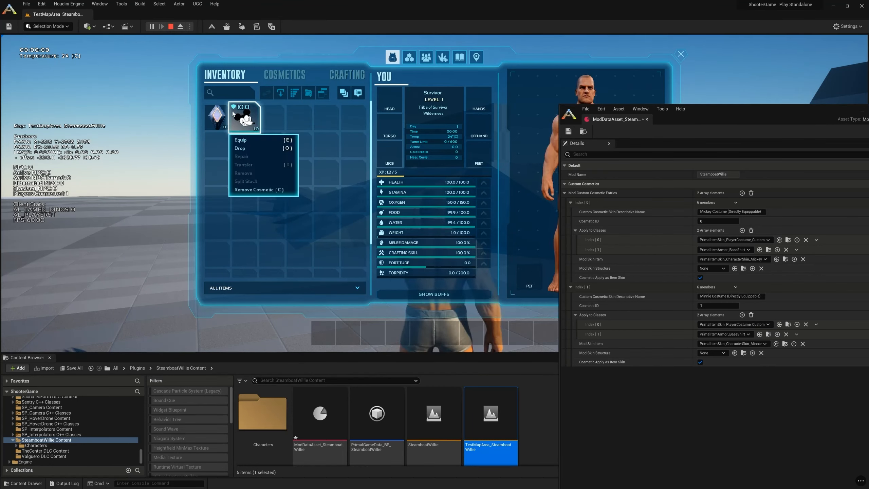
left_click(249, 190)
- Apply the Steamboat Minnie custom cosmetic to the cloth shirt, then equip and unequip the shirt
right_click(243, 118)
mouse_move(270, 190)
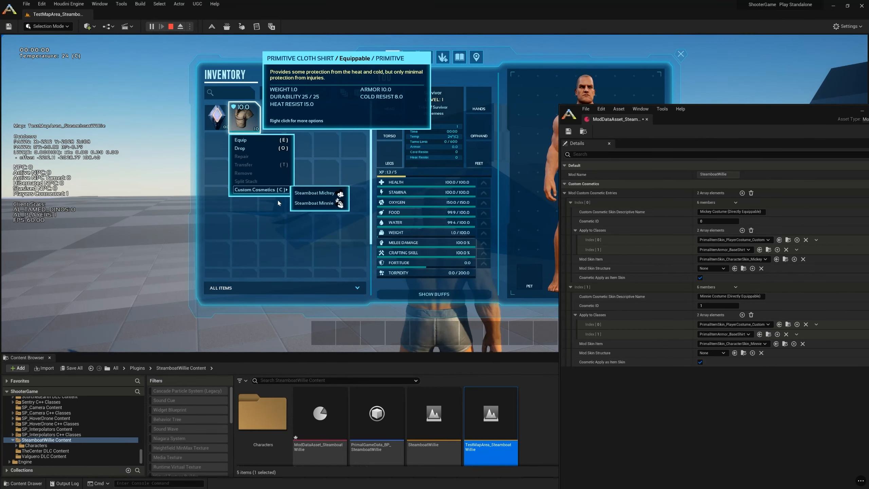
left_click(306, 203)
double_click(246, 123)
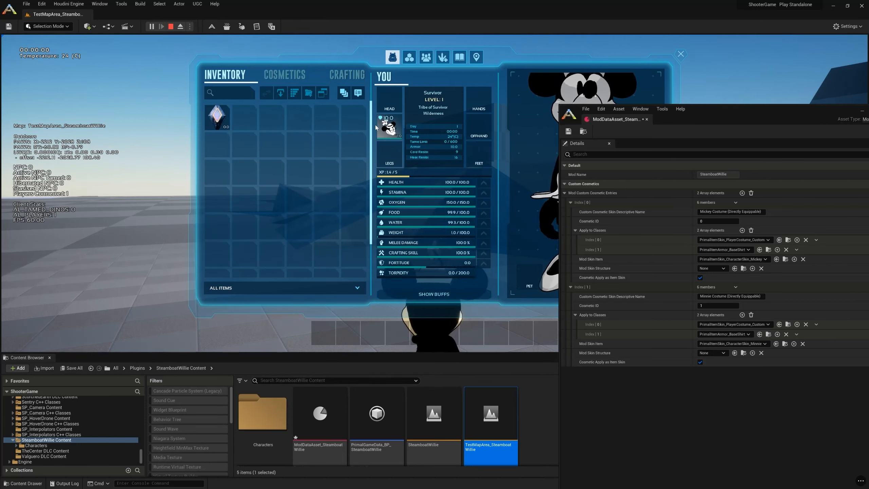
double_click(390, 126)
- Stop the play session and open PrimalItemSkin_CharacterSkin_Mickey, the mod skin item of the first custom cosmetic entry
left_click_drag(769, 119, 613, 69)
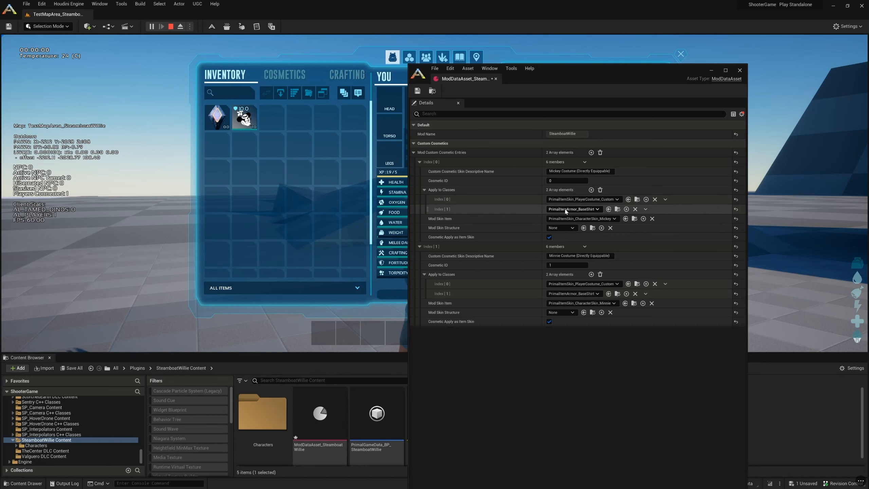
left_click(170, 27)
left_click(633, 219)
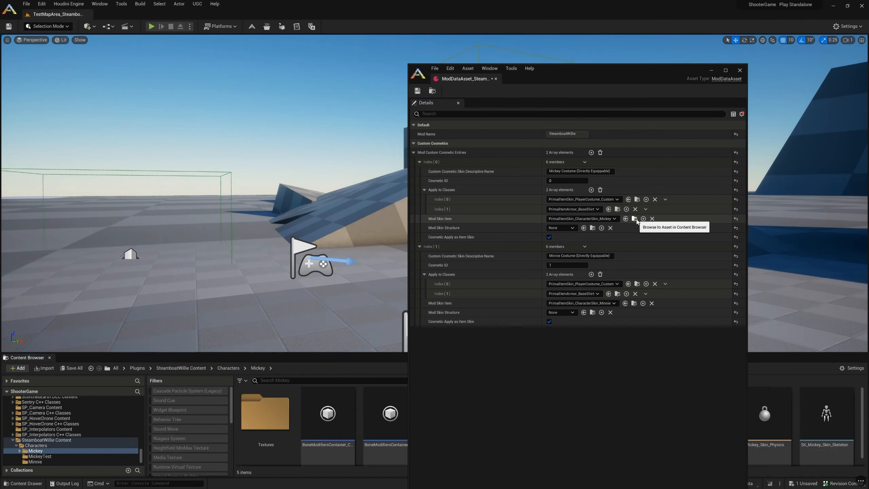
left_click_drag(622, 78, 358, 66)
double_click(585, 429)
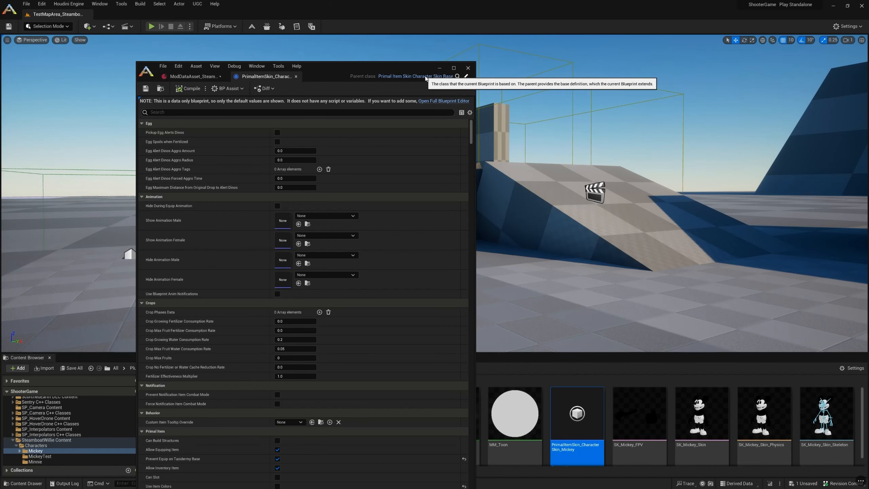
- Search all project content for "item costume test", filtered to Blueprint classes only
left_click_drag(380, 71, 868, 120)
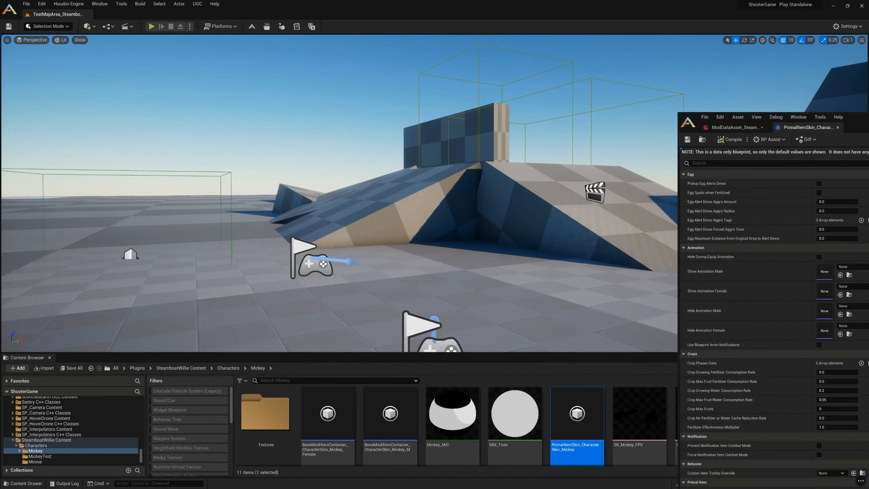
left_click_drag(140, 455, 138, 365)
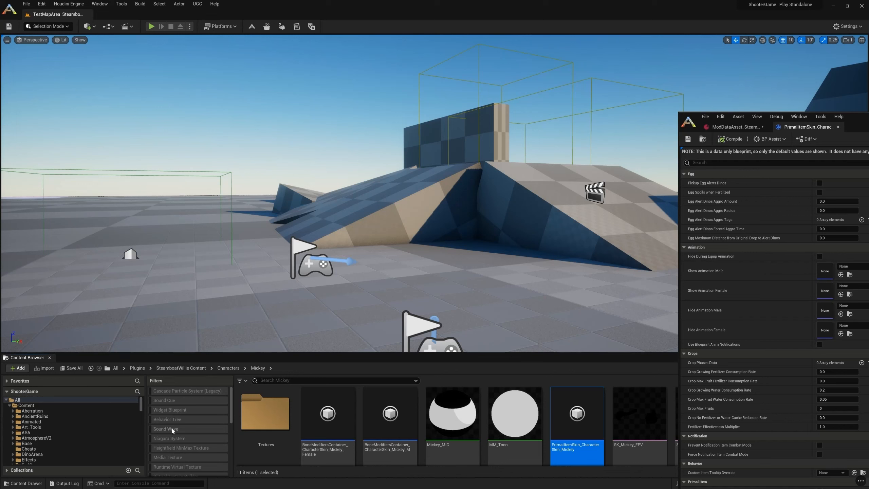
scroll(173, 431, "down", 3)
left_click(175, 442)
left_click(48, 399)
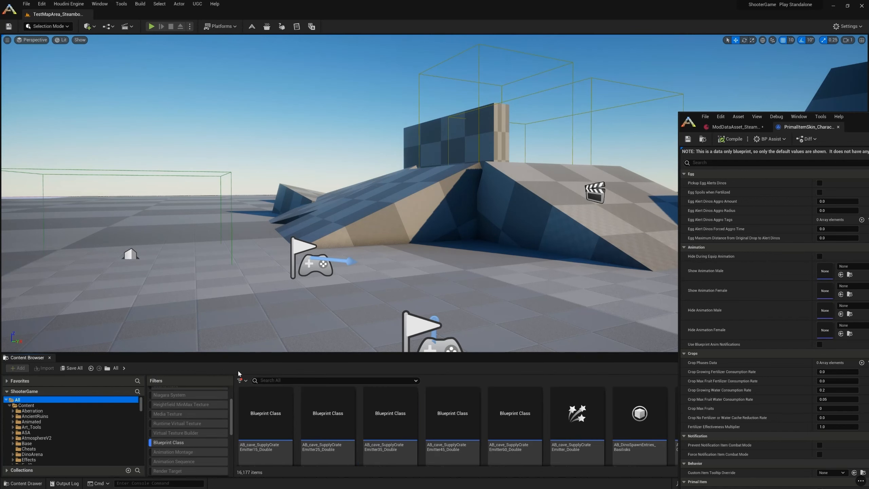
left_click(289, 379)
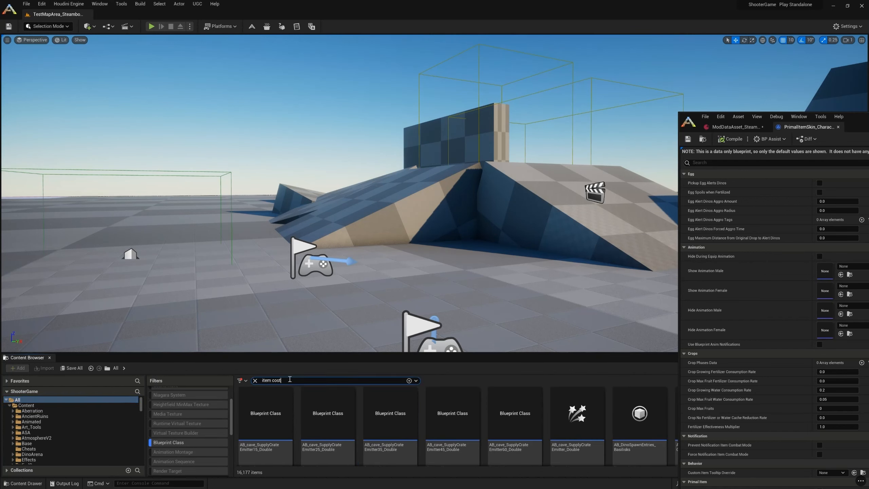
type("item costume test")
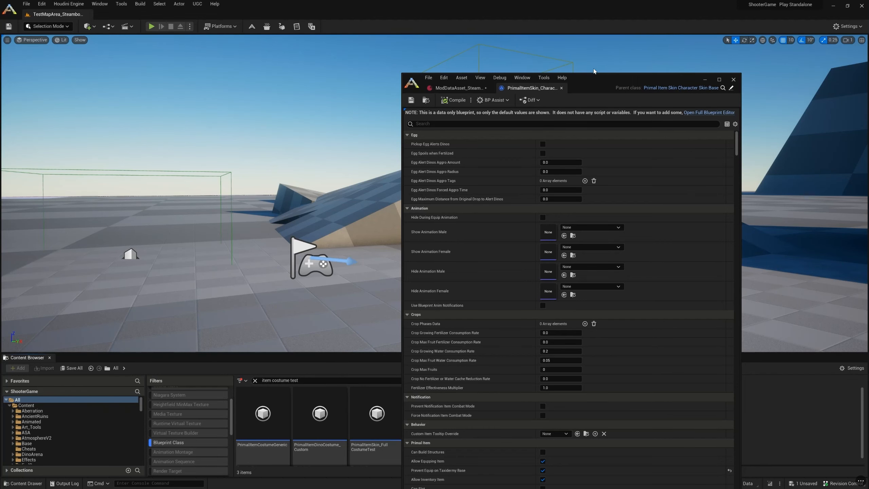
- Filter the Mickey skin item's properties by "skelet" to examine its skeletal mesh attachments
left_click_drag(597, 78, 699, 58)
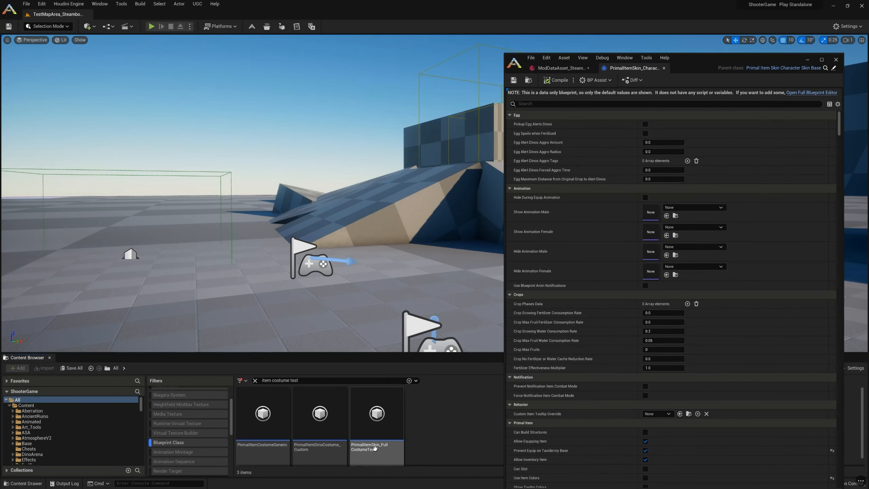
mouse_move(376, 449)
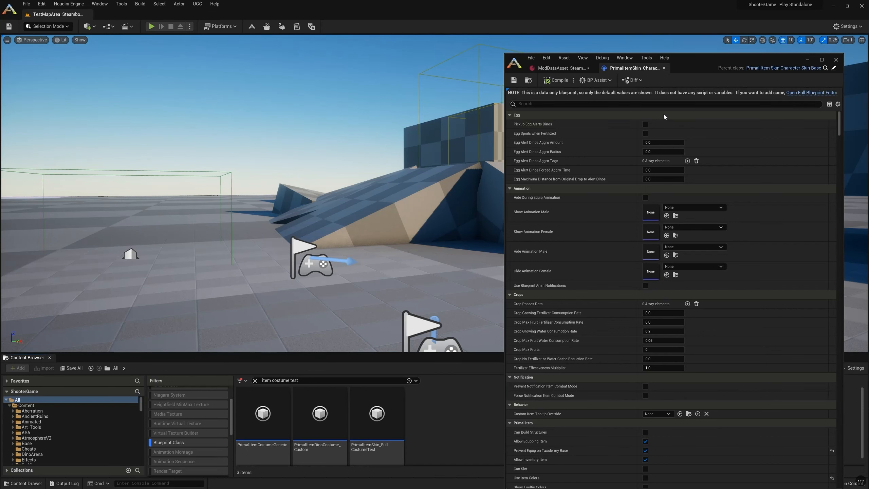
type("leta")
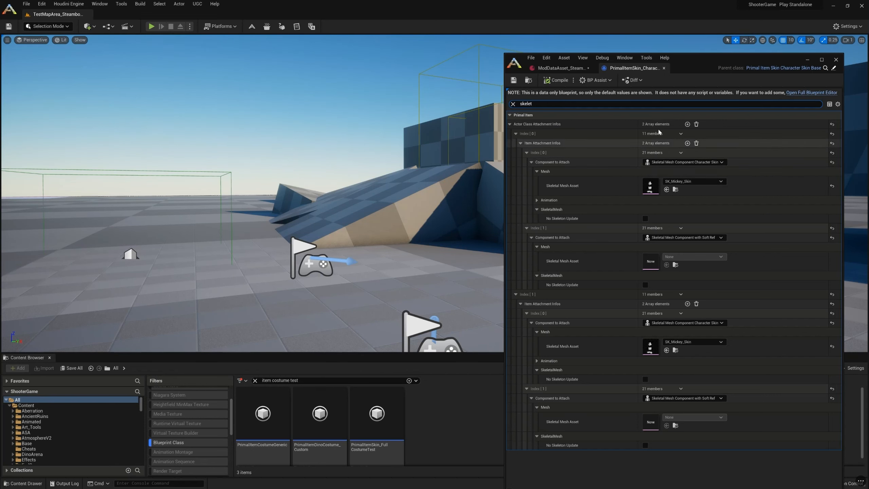
- Add a third entry to the SteamboatWillie mod's custom cosmetics, paste the copied Bionic Parasaur dino costume entry into it and expand its Apply to Classes
left_click(562, 67)
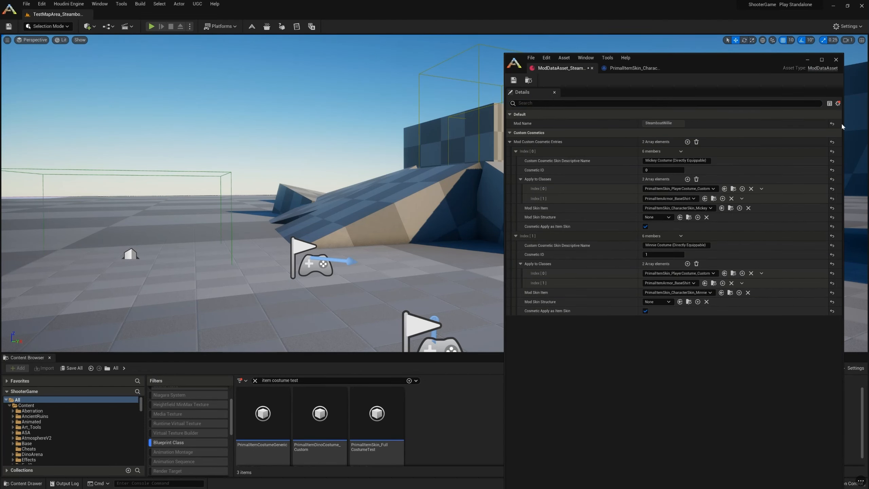
left_click_drag(843, 125, 759, 134)
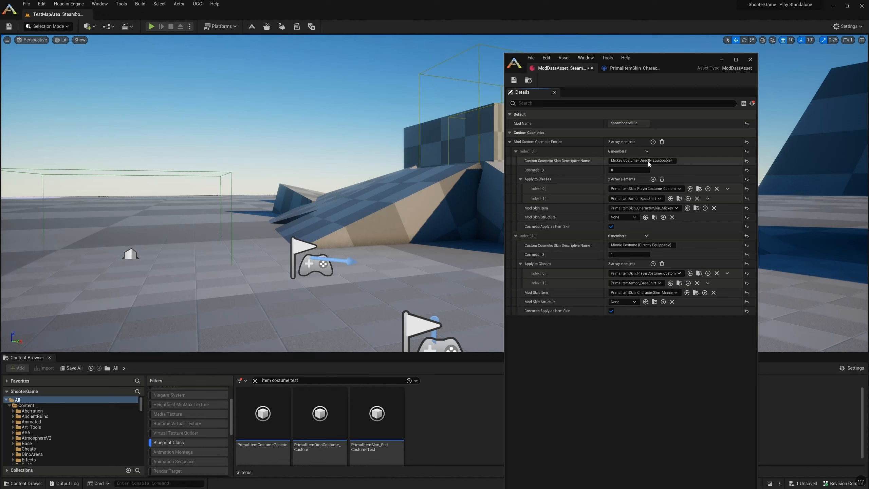
left_click(653, 142)
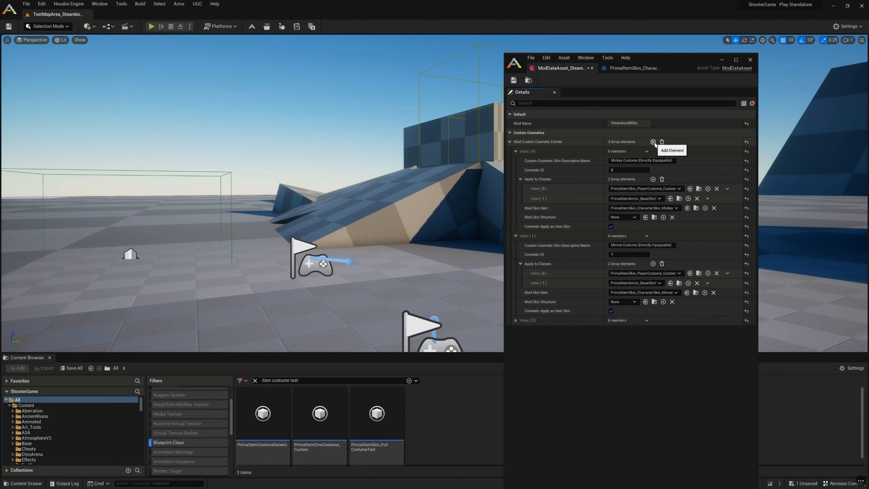
left_click(515, 320)
right_click(525, 320)
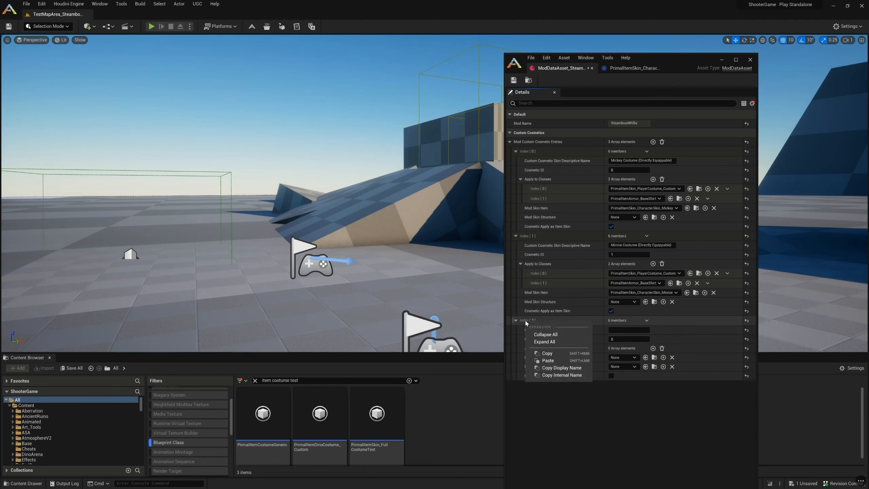
left_click(548, 360)
left_click(520, 348)
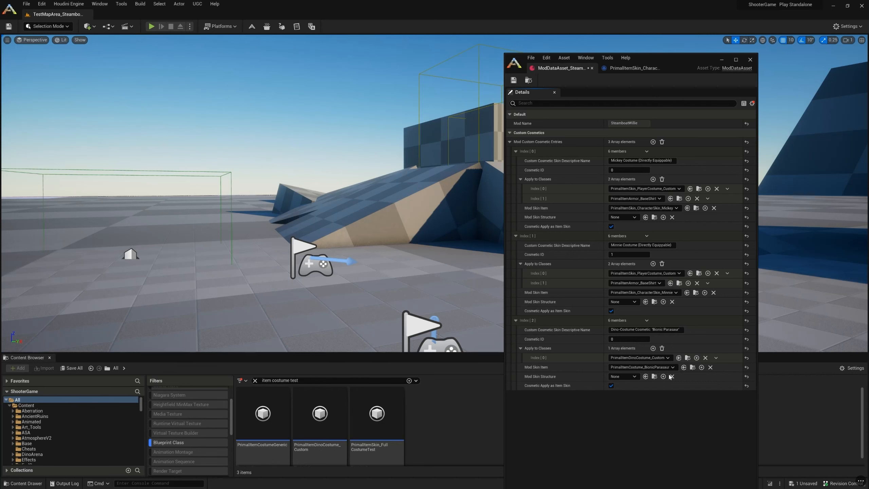
- Locate the new entry's mod skin item, PrimalItemCostume_BionicParasaur, in the Saddles folder and open it for editing in a wider window
left_click(693, 368)
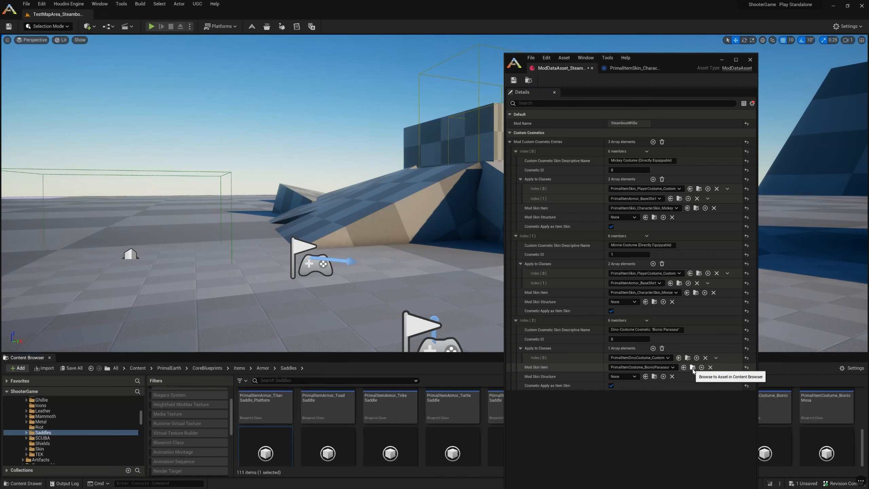
left_click_drag(362, 353, 343, 307)
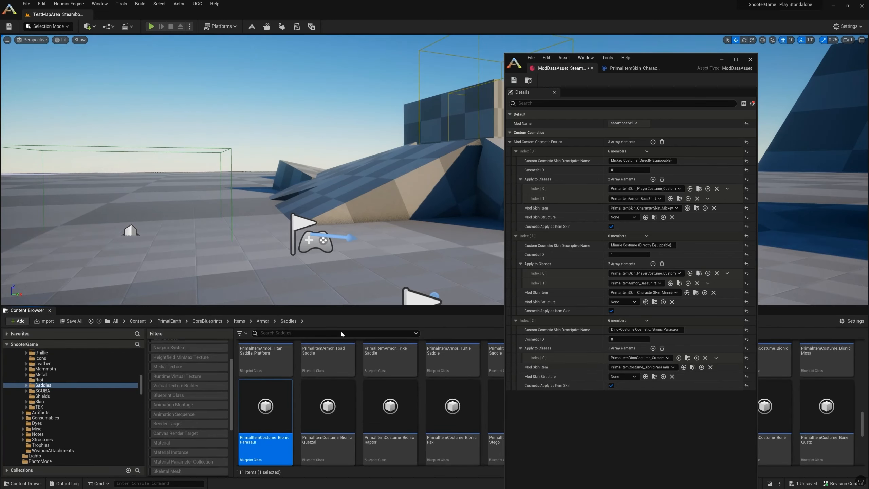
right_click(265, 407)
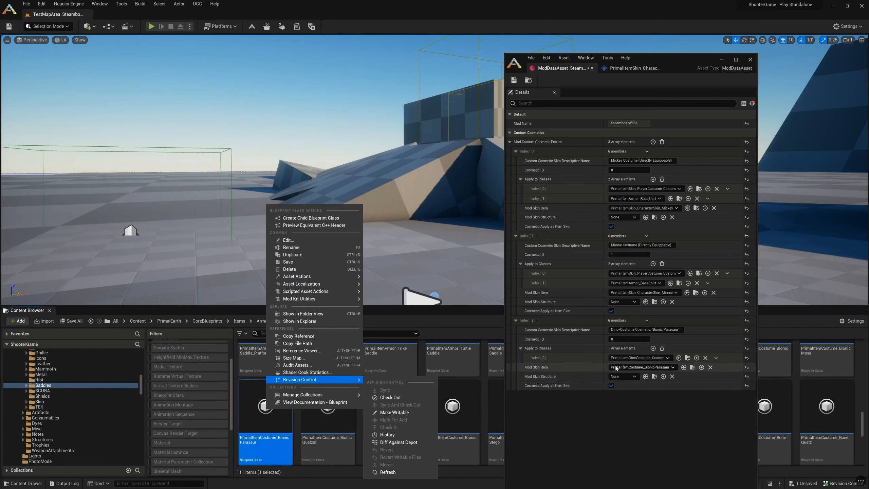
right_click(278, 453)
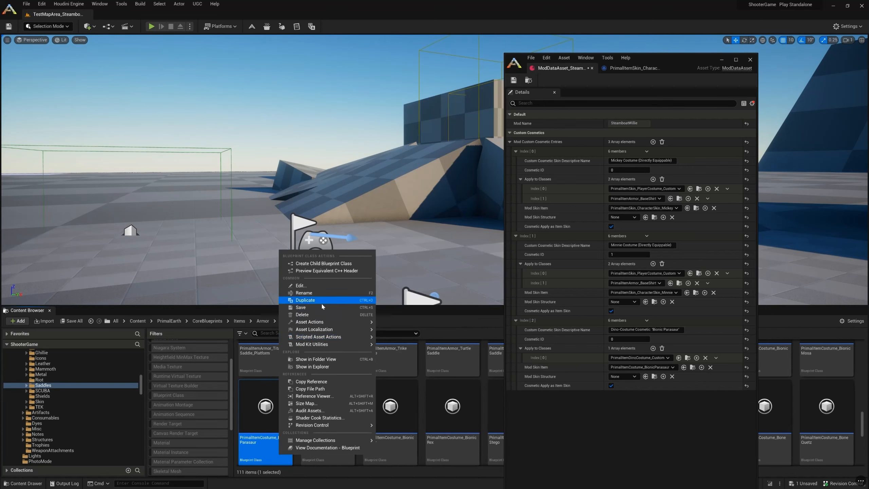
right_click(252, 422)
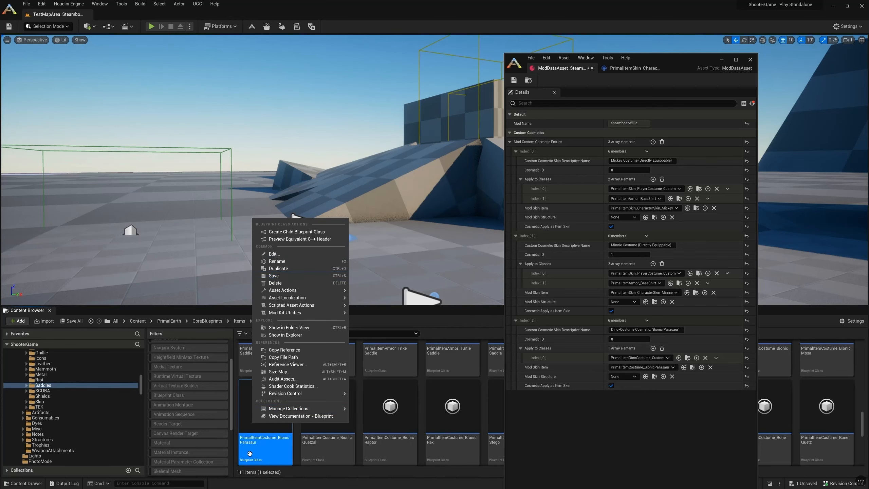
left_click(294, 254)
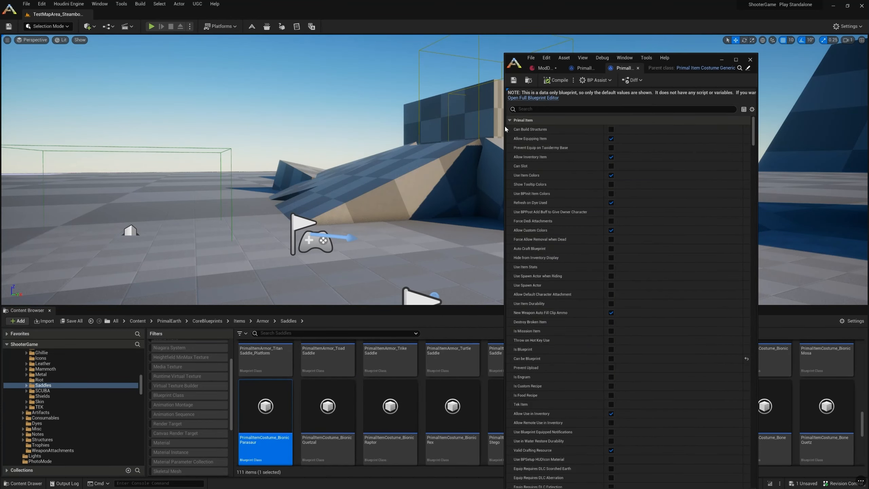
left_click_drag(504, 129, 329, 129)
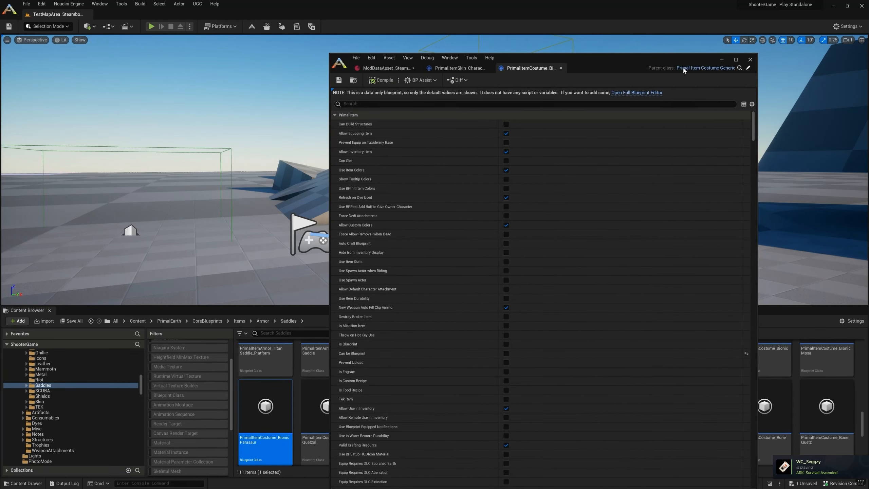
- Show only the modified properties of the Bionic Parasaur costume, collapse its Actor Class Attachment Infos and inspect the class choices for its explicit owner
left_click(751, 104)
left_click(776, 111)
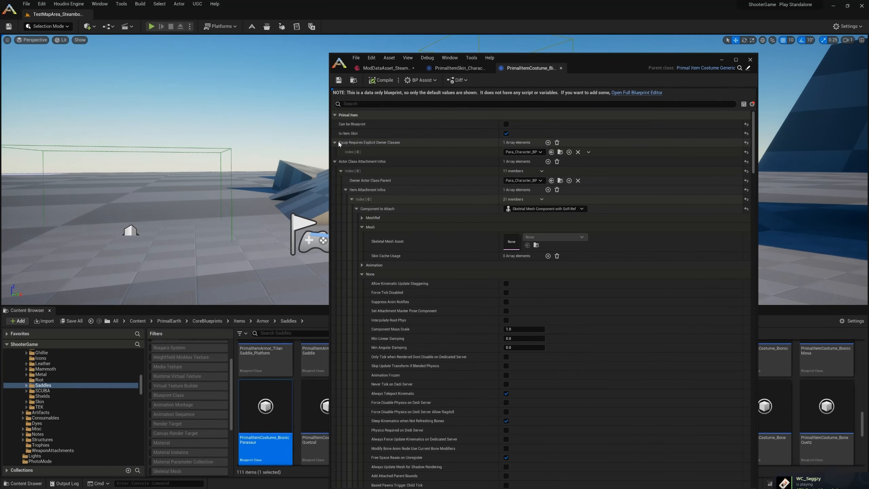
left_click(365, 161)
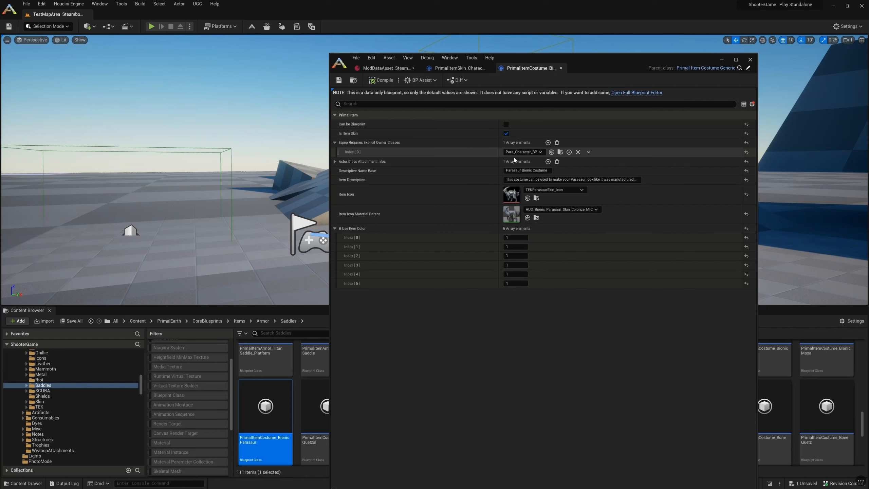
left_click(511, 152)
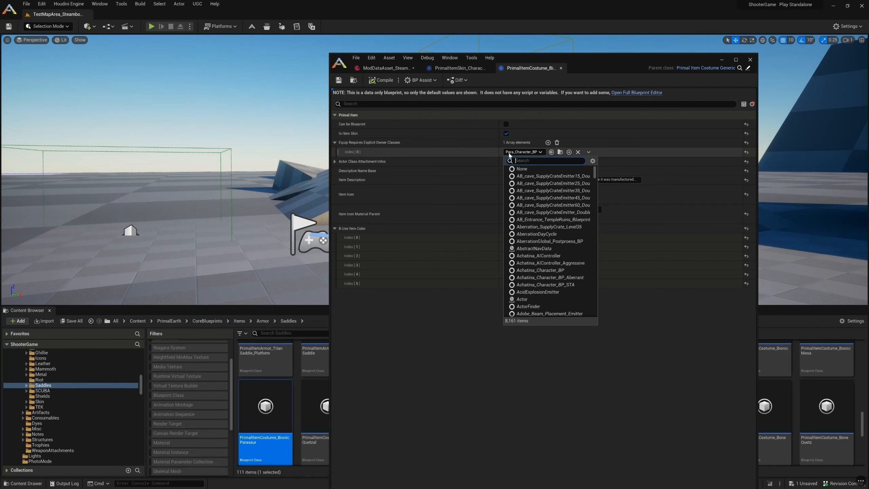
left_click(404, 397)
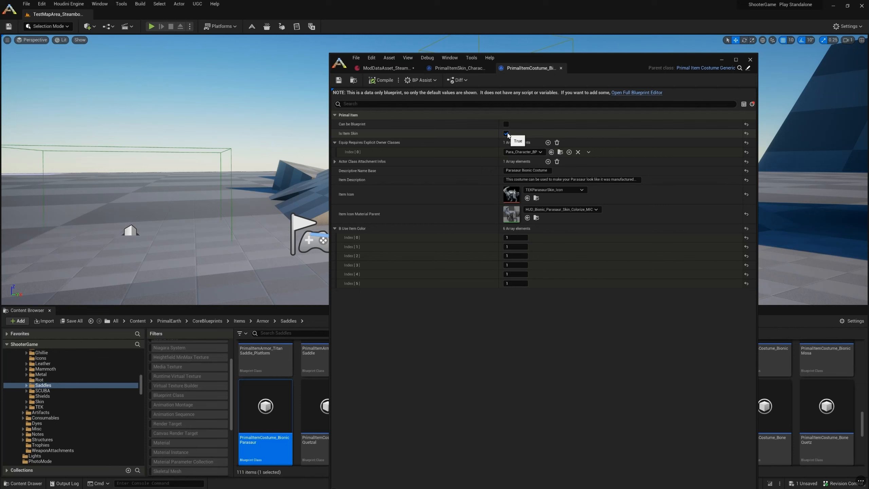
- Return to the SteamboatWillie mod data asset and set the Bionic Parasaur entry's Cosmetic ID to 2
left_click_drag(537, 69, 551, 69)
left_click(399, 68)
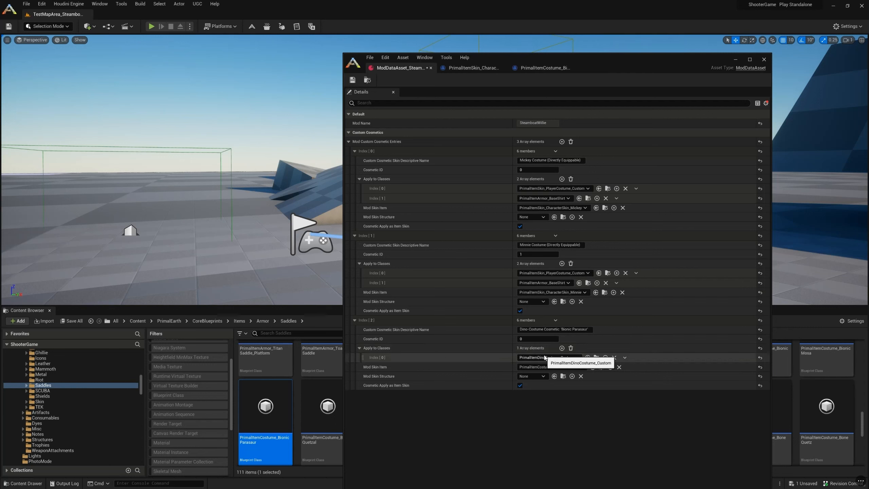
left_click(530, 339)
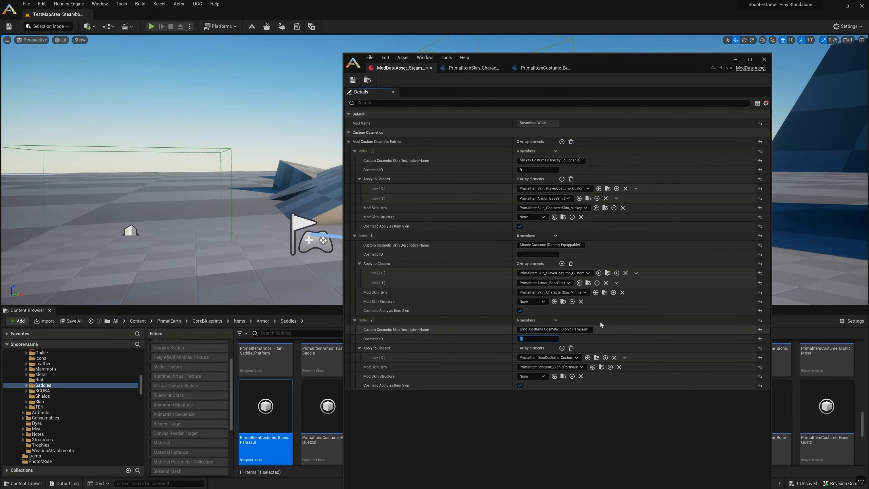
- Play the level and apply the Bionic Parasaur custom cosmetic to the Custom Creature Costume Skin among the inventory's cosmetics
left_click_drag(636, 58, 814, 62)
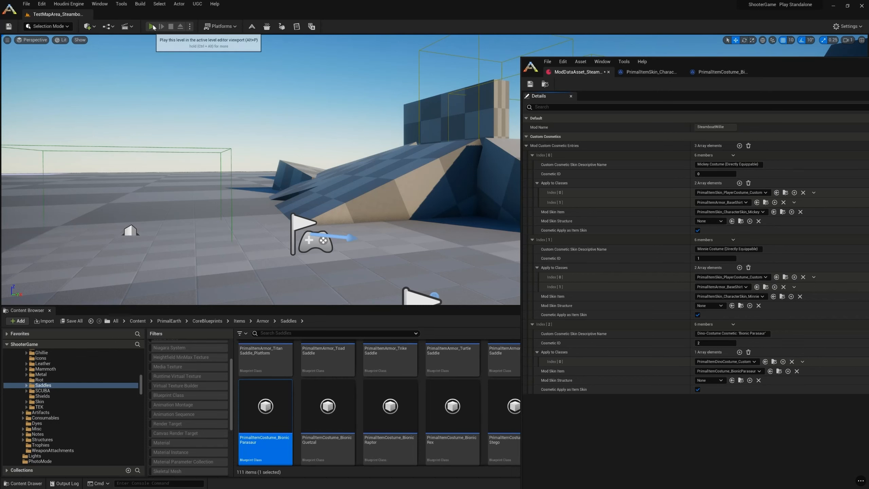
left_click(151, 26)
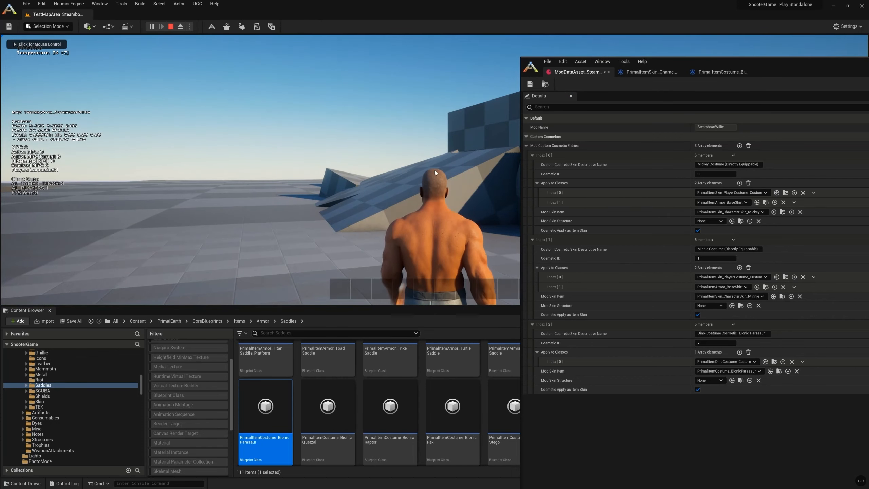
key("i")
left_click(304, 70)
right_click(295, 104)
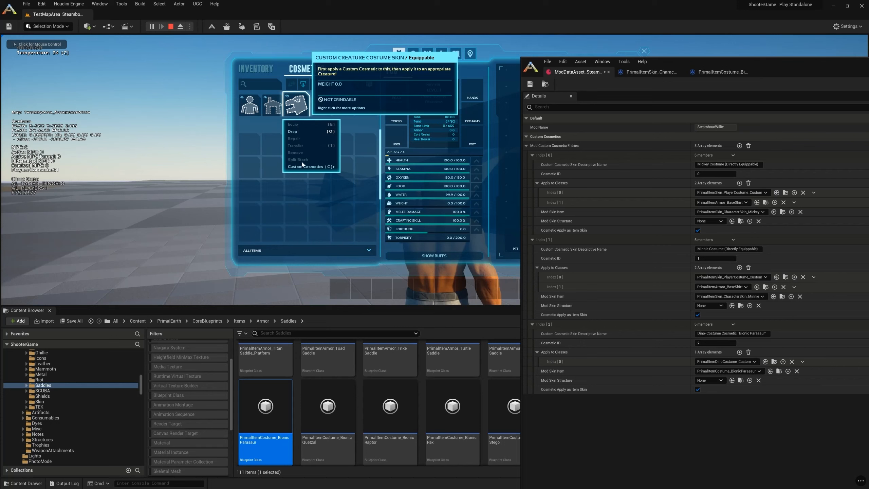
mouse_move(310, 166)
left_click(355, 170)
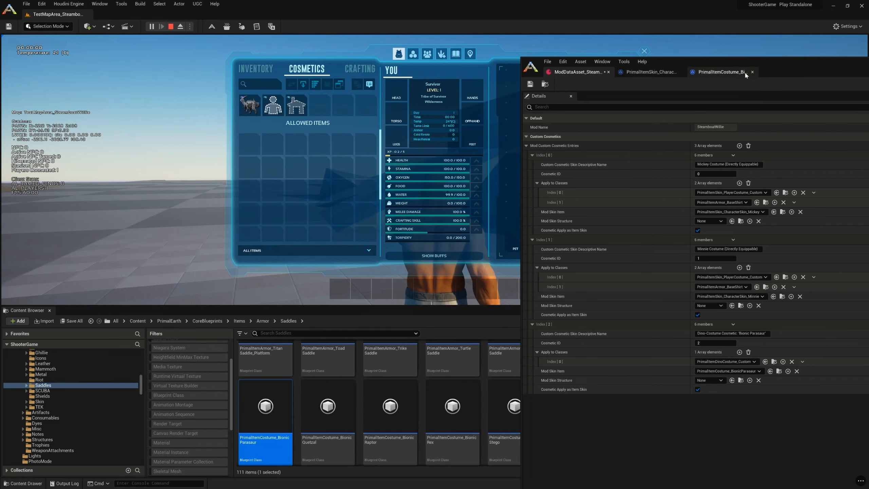
- Clear the asset window off the game view and spawn a Parasaur with the console command "sdf para 1 1 1"
left_click_drag(720, 71, 868, 73)
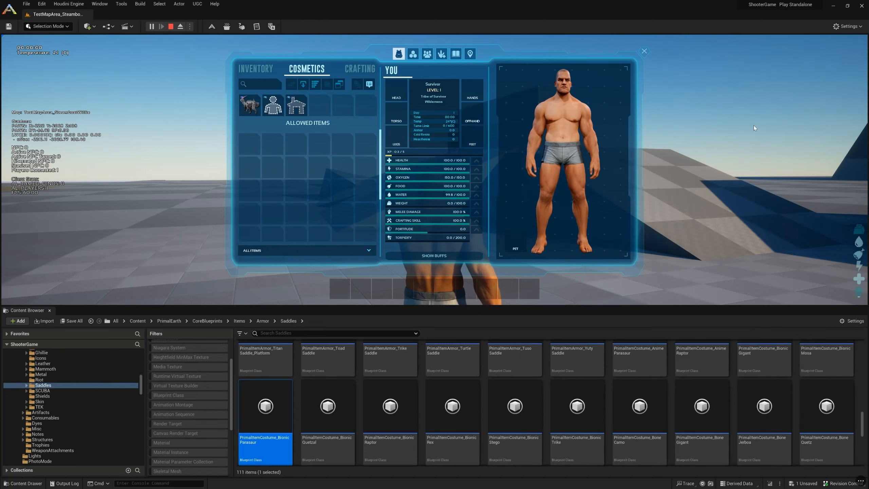
key("grave")
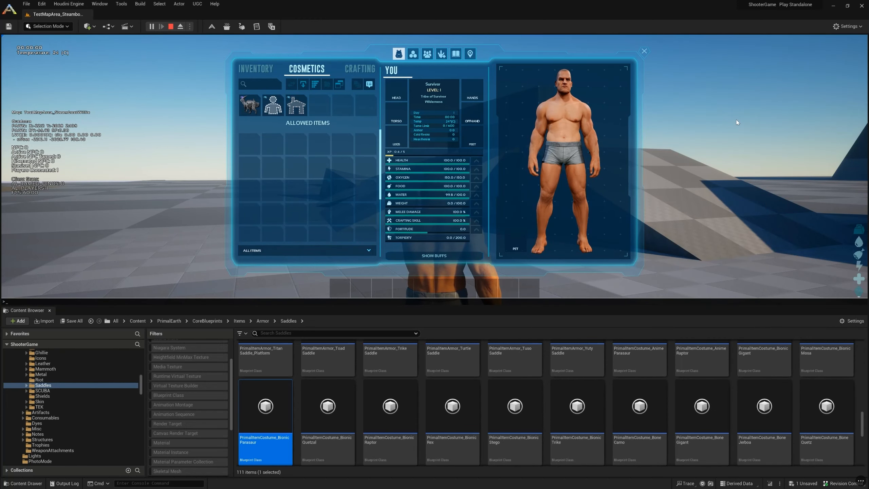
type("sdf para 1 1 1")
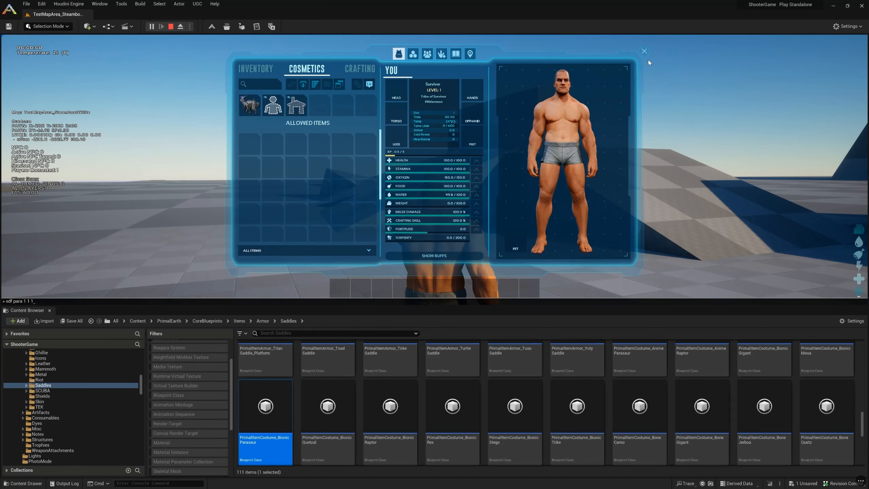
key("Return")
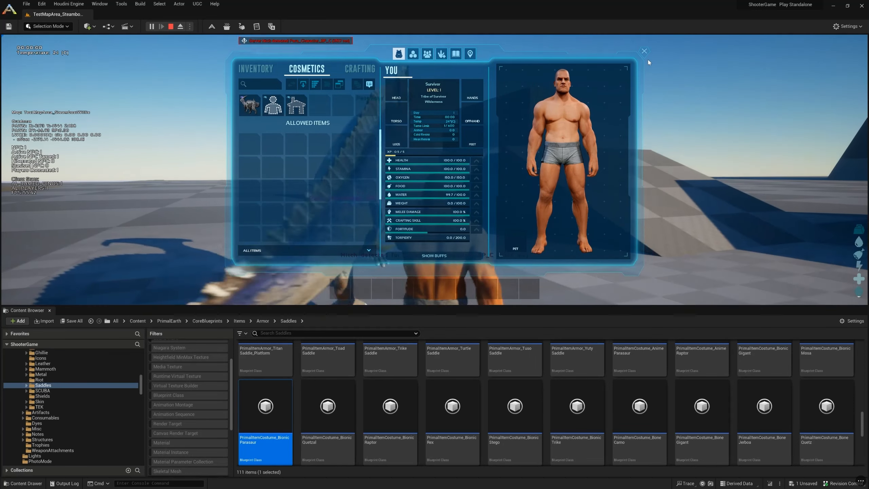
- Equip the Bionic Parasaur costume in the spawned Parasaur's costume slot and walk around the creature to view it
left_click(645, 52)
key("f")
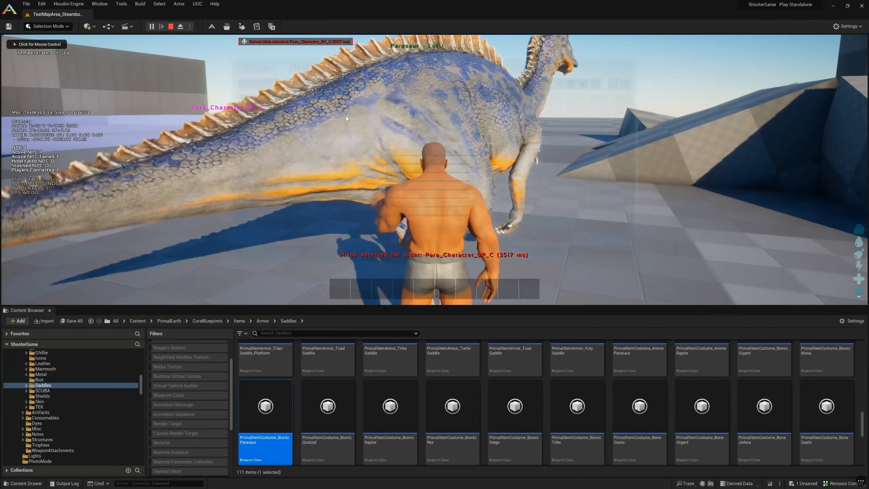
left_click(305, 70)
left_click_drag(250, 105, 472, 90)
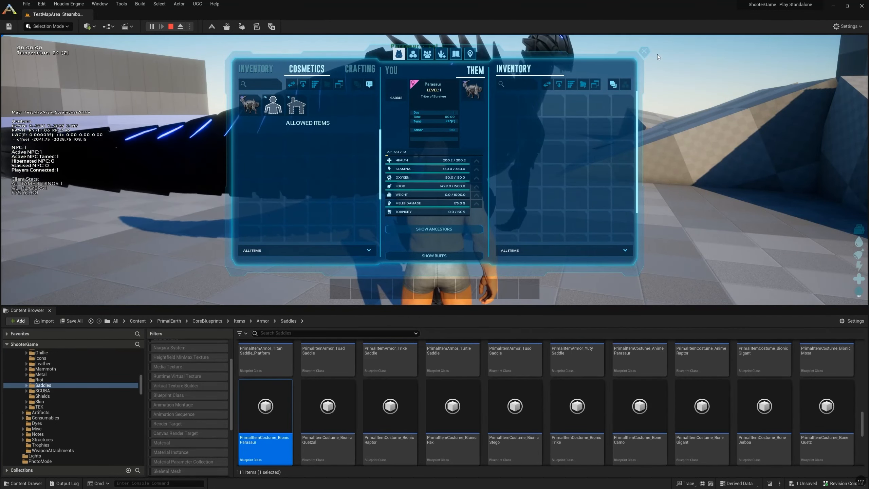
left_click(644, 51)
key("d")
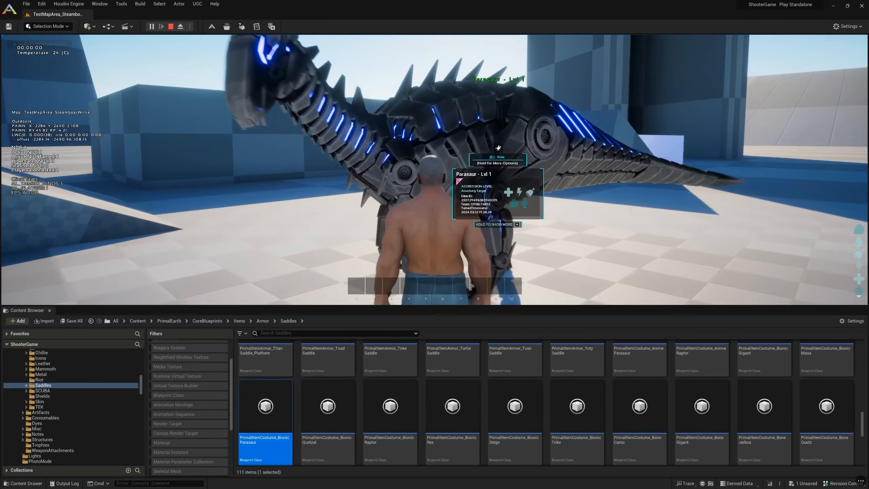
- Take the costume off the Parasaur and clear the custom cosmetic from the creature costume skin item
key("f")
left_click_drag(479, 94, 323, 99)
left_click(306, 70)
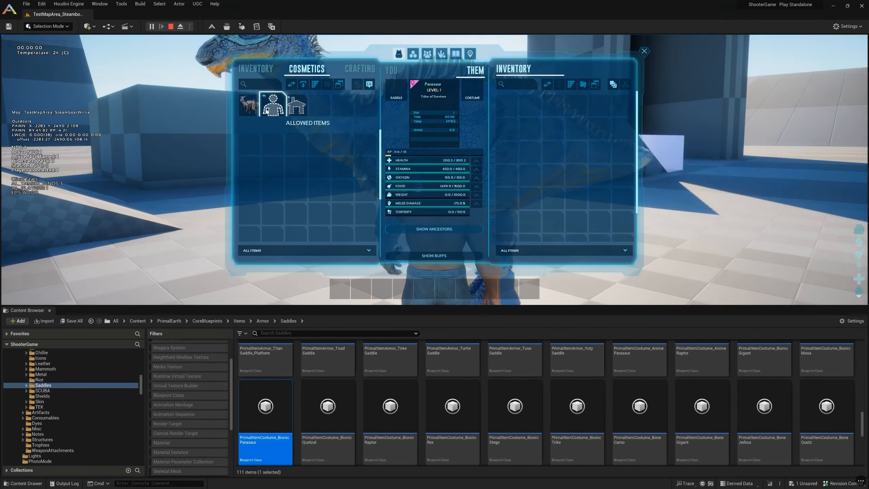
right_click(252, 108)
left_click(260, 167)
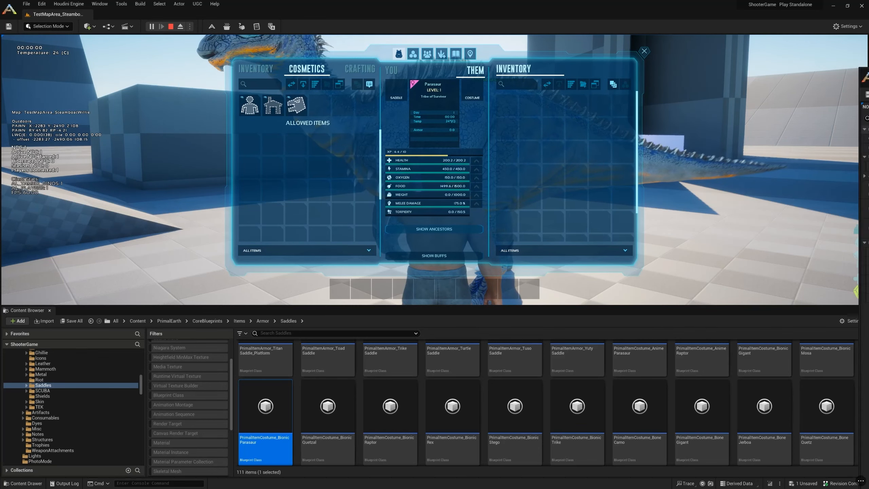
- Bring the SteamboatWillie mod data asset back into view and stop the play session
left_click_drag(868, 80, 721, 80)
left_click(492, 81)
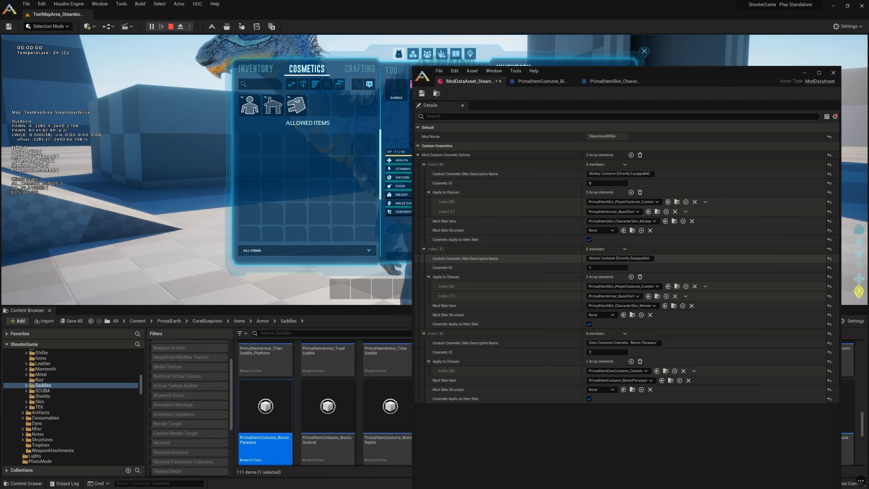
left_click(172, 28)
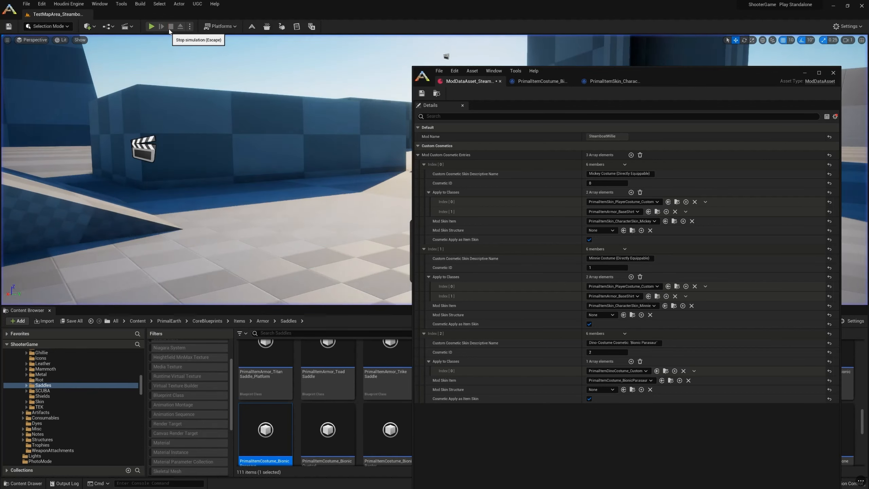
- Disable the SteamboatWillie mod and enable the KrazyCosmetics mod
left_click(197, 4)
mouse_move(218, 43)
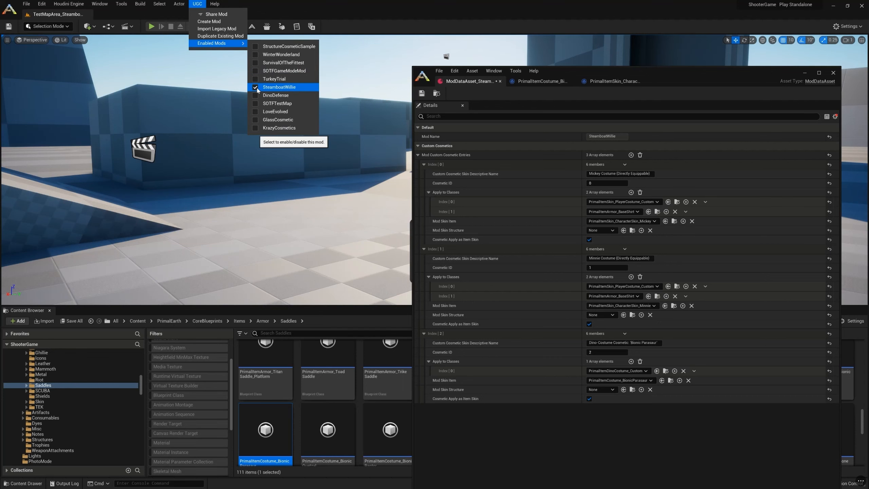
left_click(255, 87)
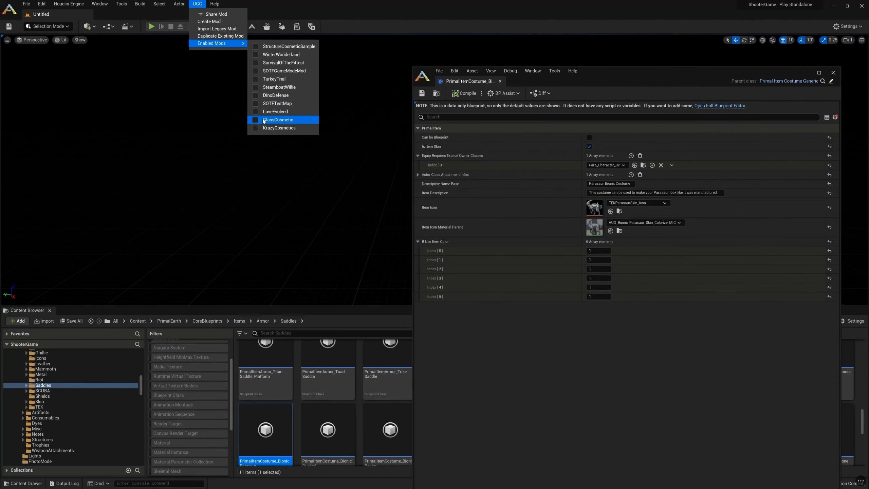
left_click(255, 128)
- Open the TestMapArea_KrazyCosmetics level and the ModDataAsset_KrazyCosmetics asset from the KrazyCosmetics content
left_click_drag(549, 85, 868, 86)
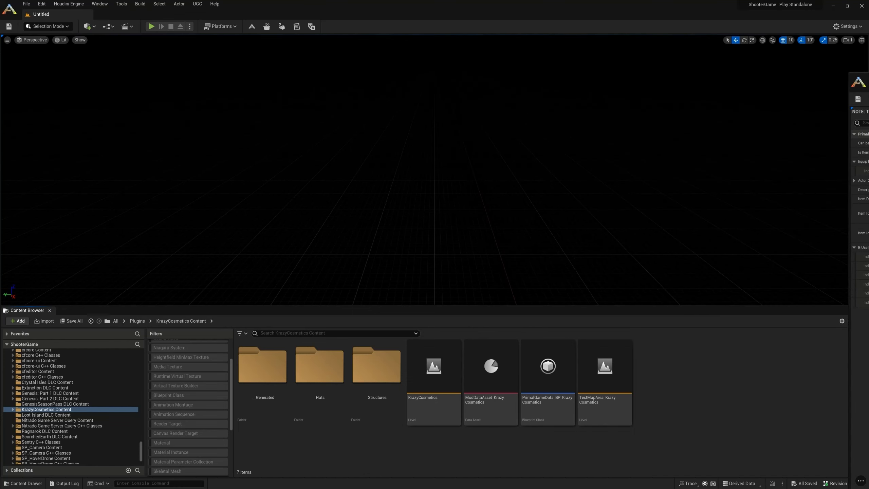
left_click(617, 374)
double_click(617, 374)
left_click(490, 376)
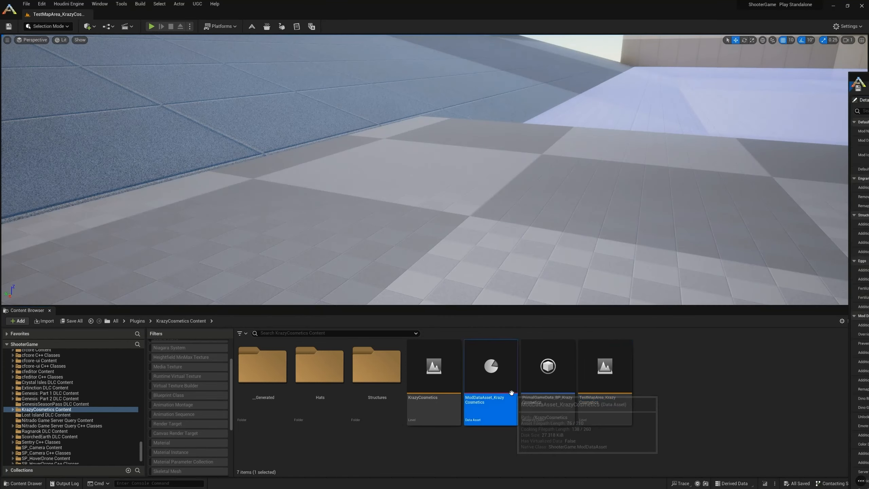
double_click(490, 376)
- Show only the modified properties of the KrazyCosmetics mod data asset in a raised window
left_click(197, 4)
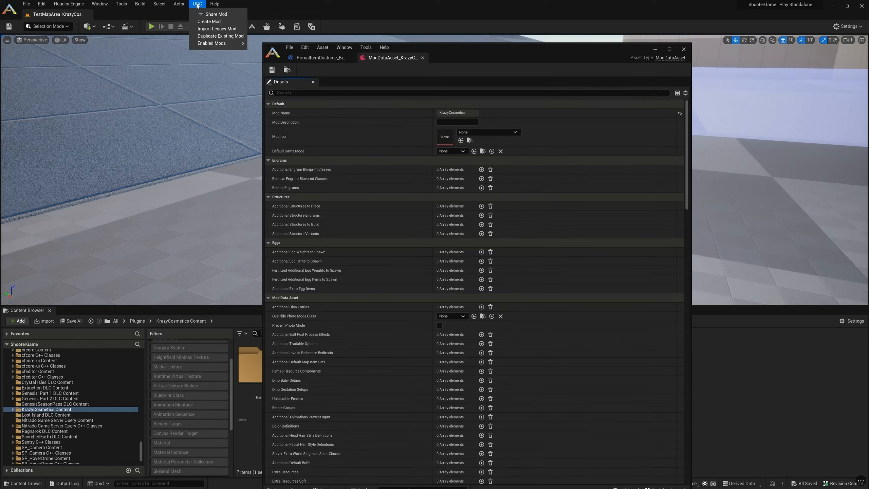
mouse_move(207, 44)
left_click_drag(547, 48, 521, 30)
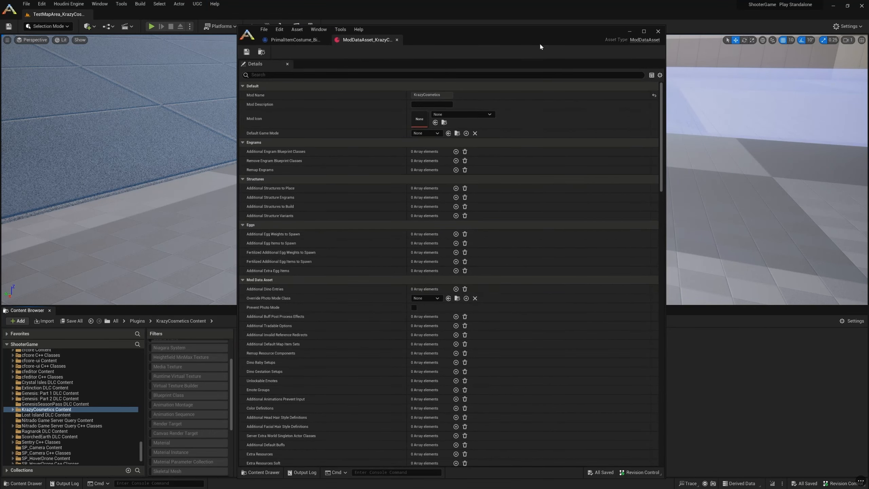
left_click(659, 75)
left_click(687, 85)
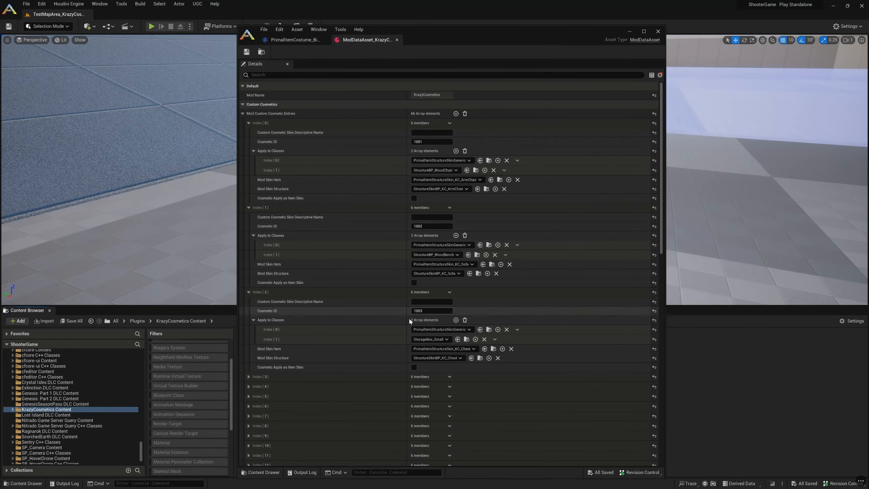
- Expand custom cosmetic entries 14 and 15 with their Apply to Classes lists to examine how the hats are set up
scroll(400, 322, "down", 3)
scroll(399, 326, "down", 4)
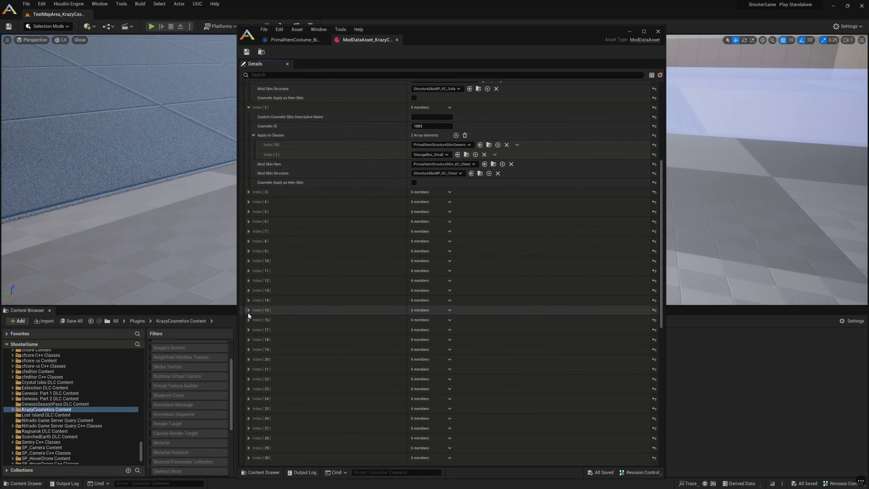
left_click(249, 310)
scroll(255, 301, "down", 1)
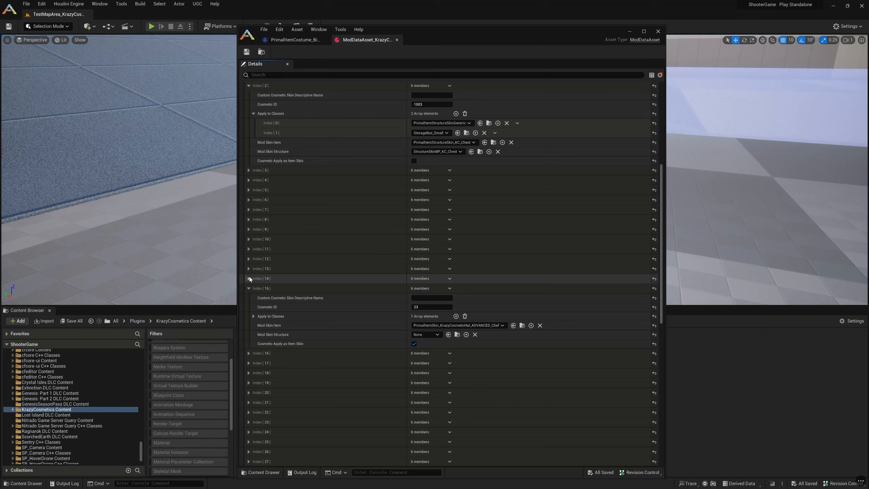
left_click(249, 278)
left_click(254, 306)
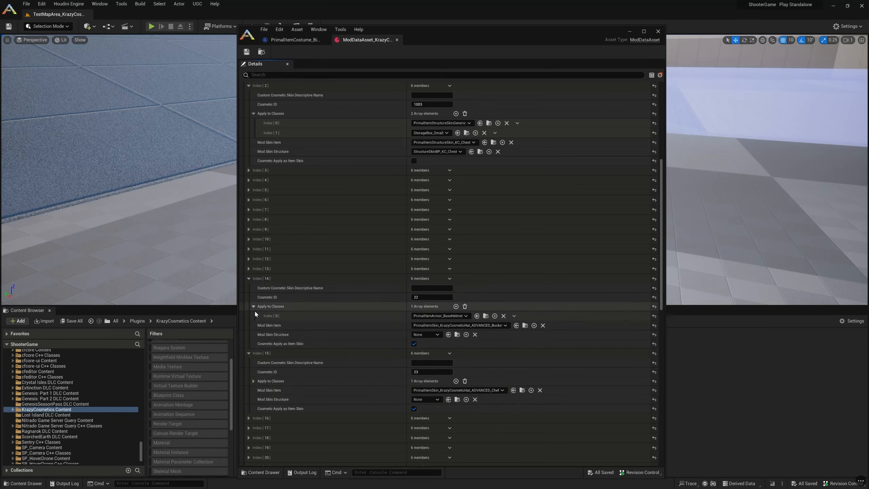
left_click(254, 380)
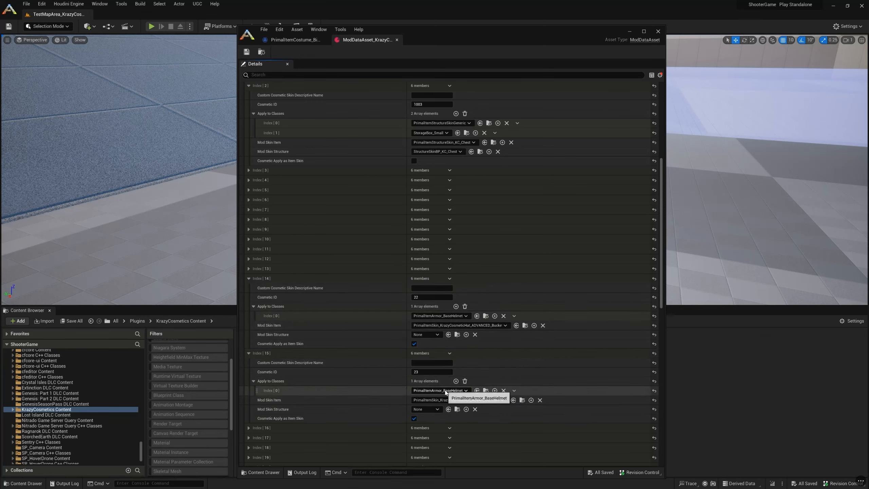
left_click(413, 417)
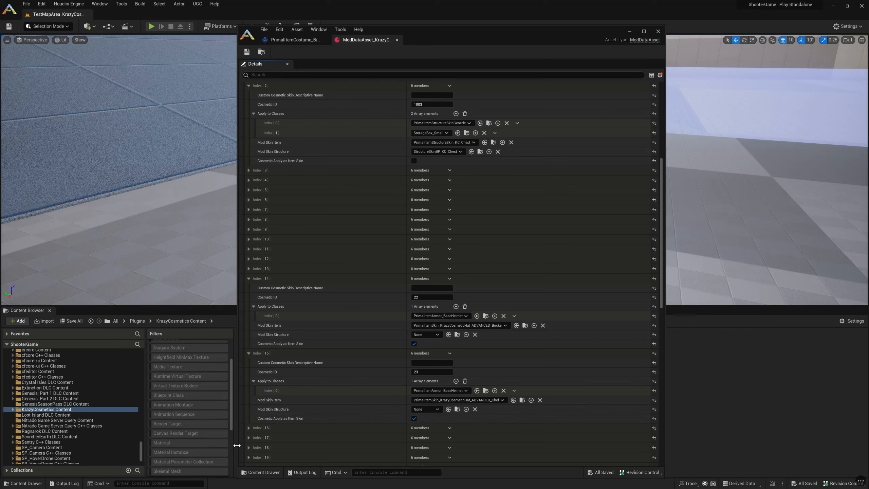
- Locate entry 15's mod skin item, PrimalItemSkin_KrazyCosmeticHat_ADVANCED_Chef, among the hat blueprints and open it for editing
left_click_drag(238, 444, 260, 443)
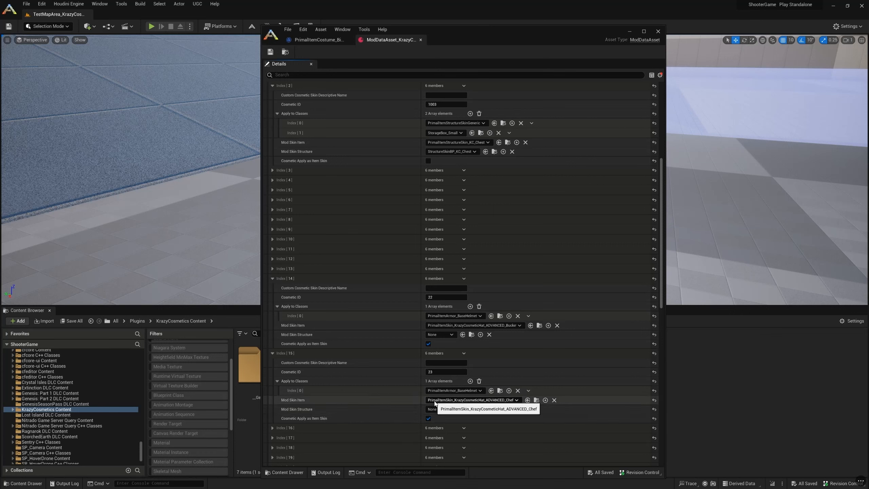
left_click(536, 400)
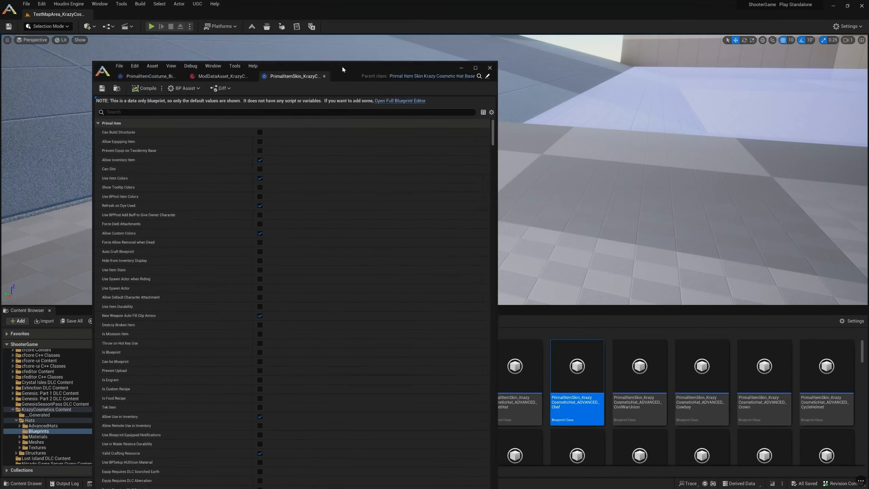
left_click_drag(342, 66, 372, 62)
- Find and open the Chef hat's parent class, the Krazy Cosmetic Hat Base, and show only its modified properties
left_click(508, 71)
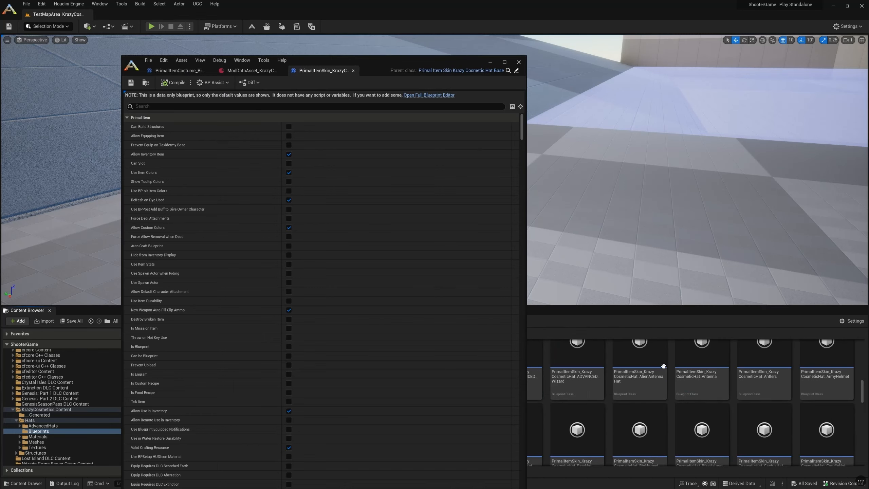
left_click_drag(462, 62, 632, 47)
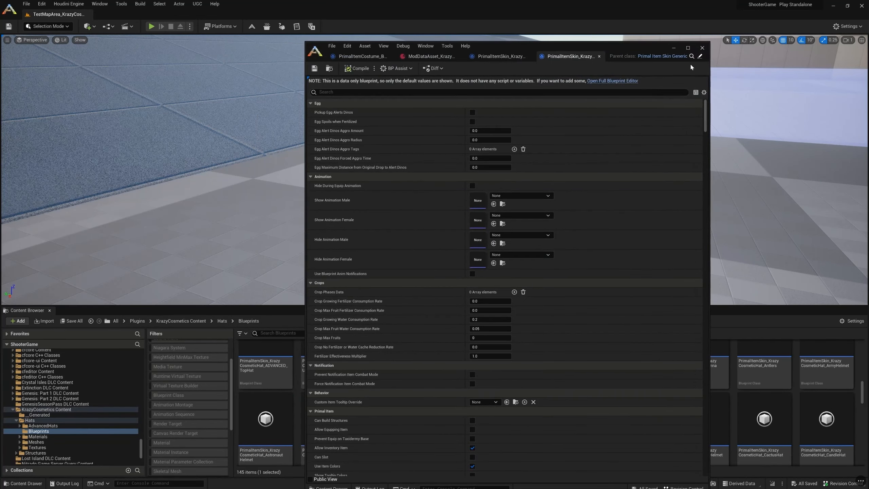
left_click(703, 92)
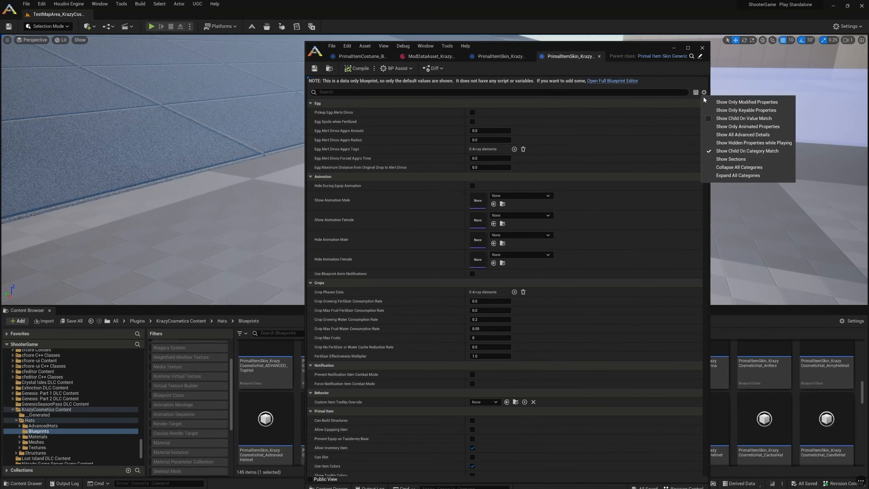
left_click(746, 102)
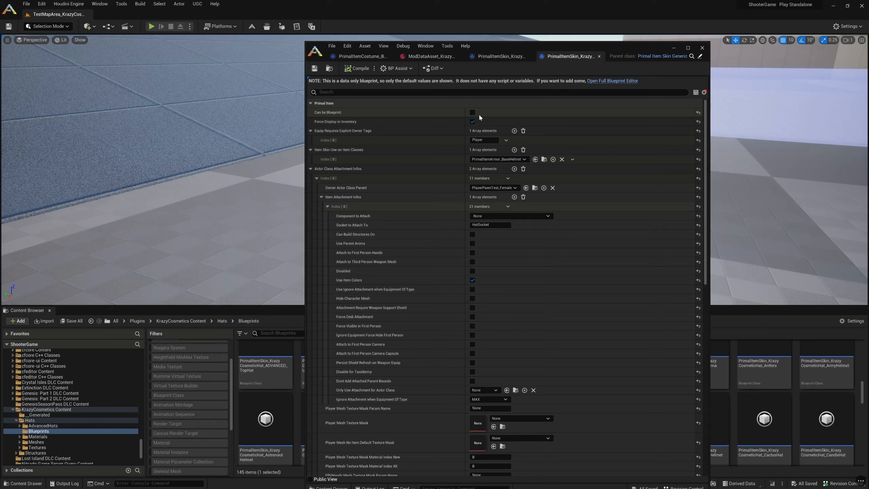
- Examine the hat base's inventory, owner tag and skin class settings with its Actor Class Attachment Infos collapsed, and compare with the Chef hat
left_click(472, 121)
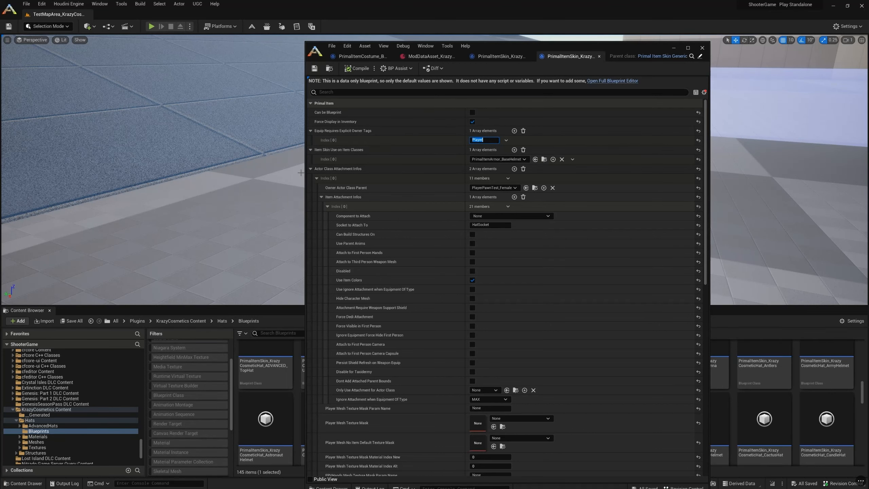
left_click(311, 168)
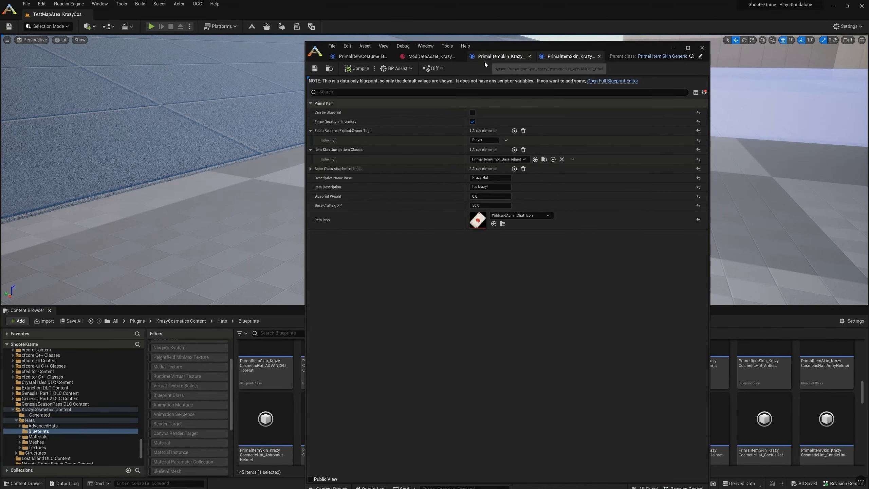
left_click(494, 56)
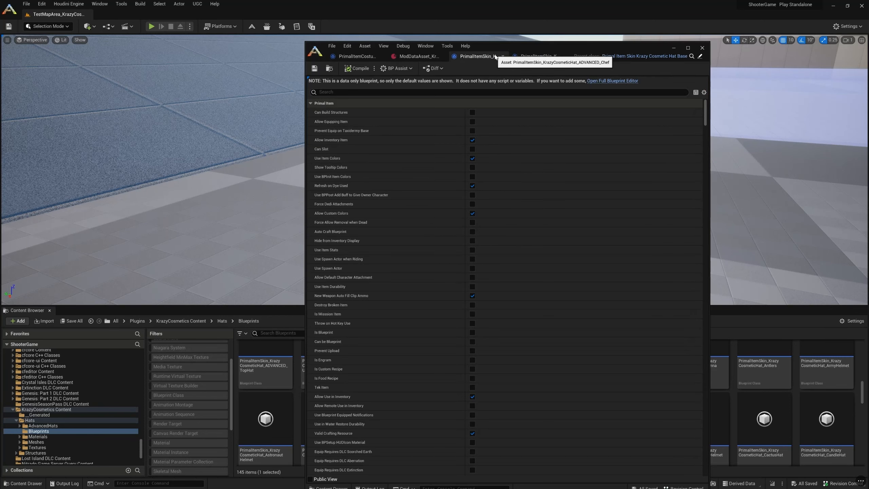
left_click(536, 57)
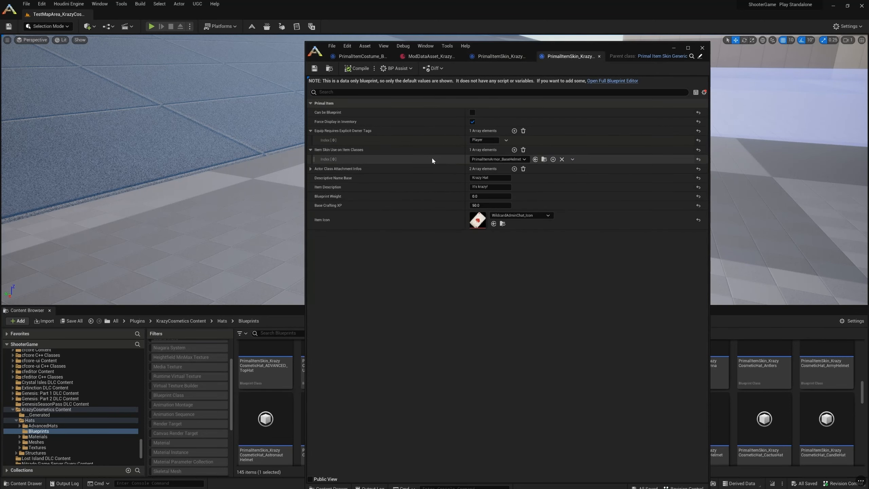
- Examine the hat base's two Actor Class Attachment Infos entries, comparing their Owner Actor Class Parent and Item Attachment Infos
left_click(311, 169)
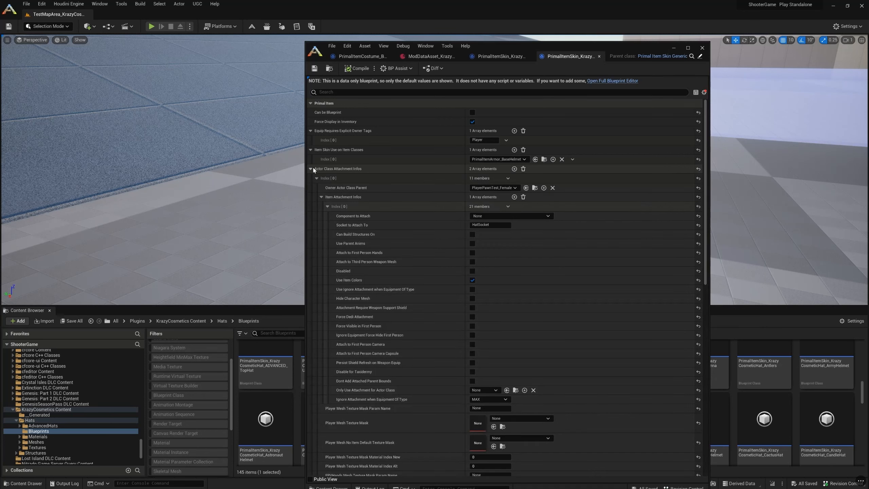
left_click(316, 177)
left_click(317, 187)
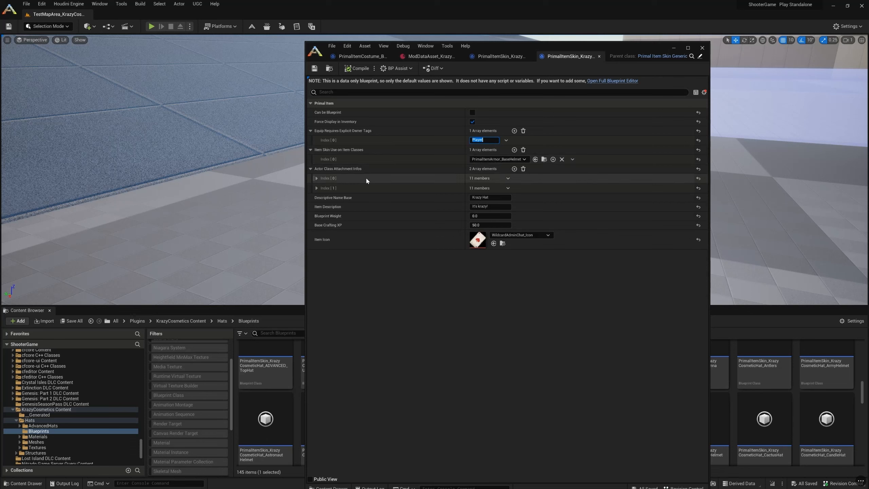
left_click(316, 188)
left_click(317, 178)
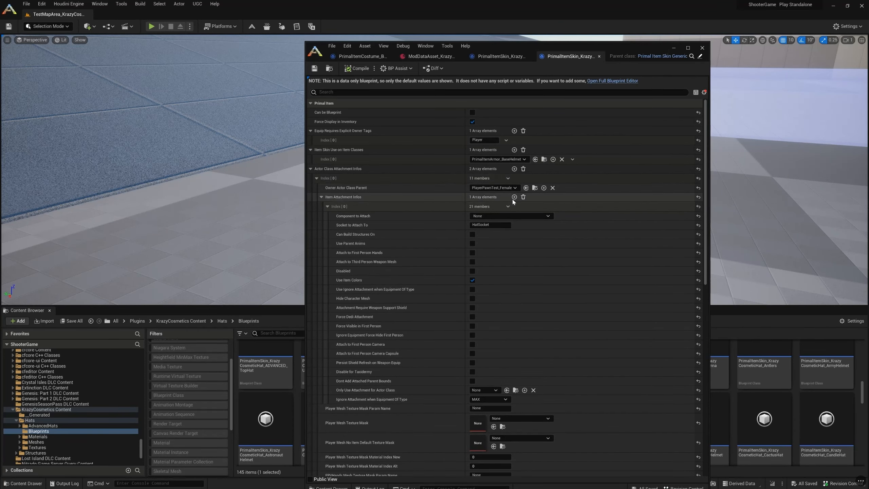
left_click(317, 179)
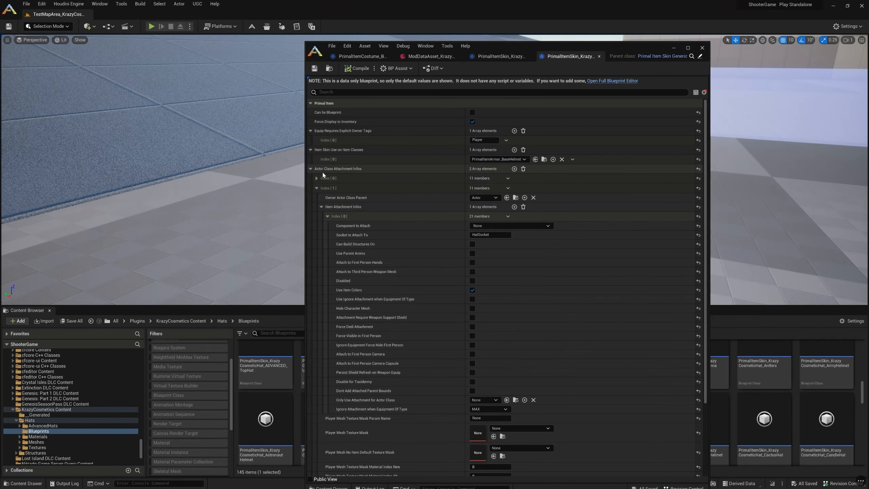
left_click(321, 206)
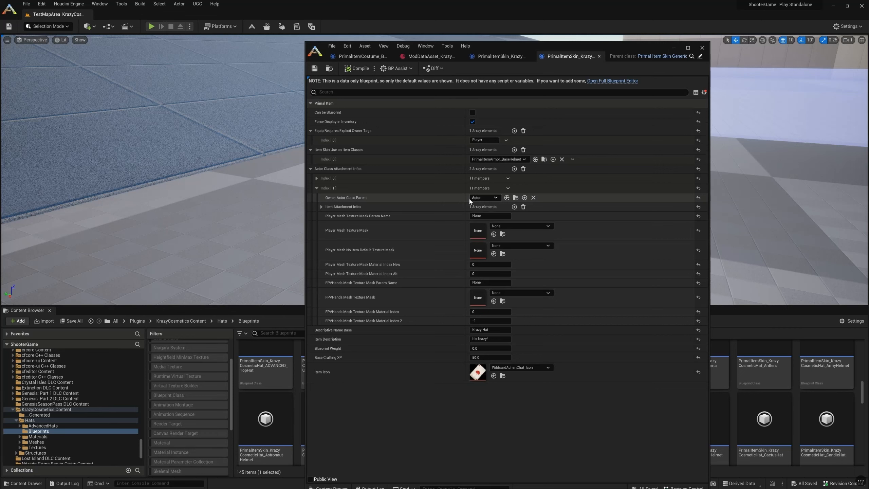
left_click(321, 207)
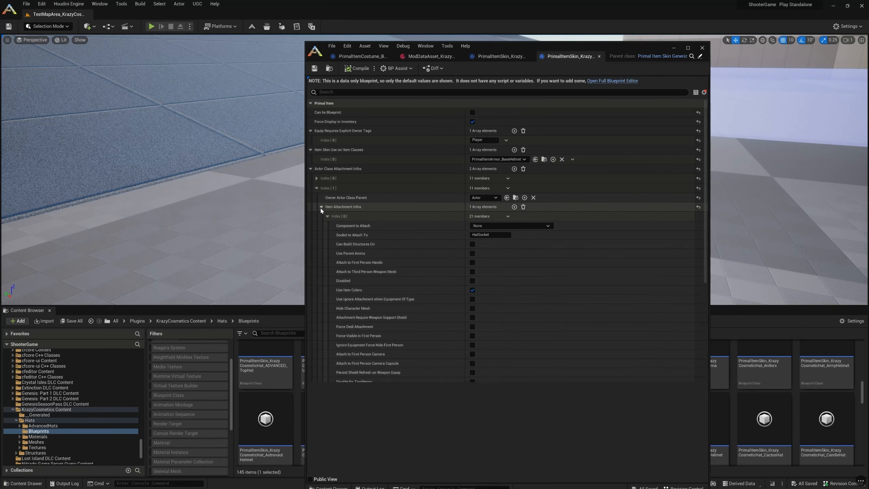
left_click(321, 207)
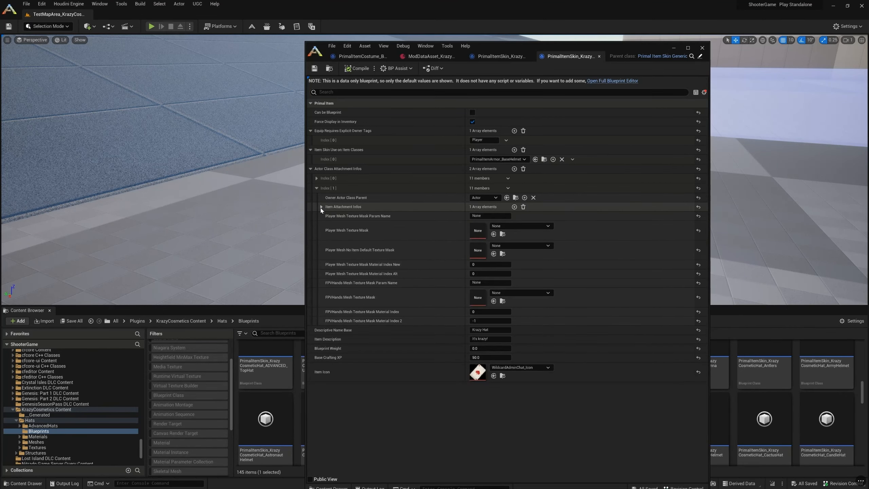
- Recheck the Item Attachment Infos of the hat base's Index 1 entry and collapse both attachment entries
left_click(320, 177)
left_click(320, 177)
left_click(317, 188)
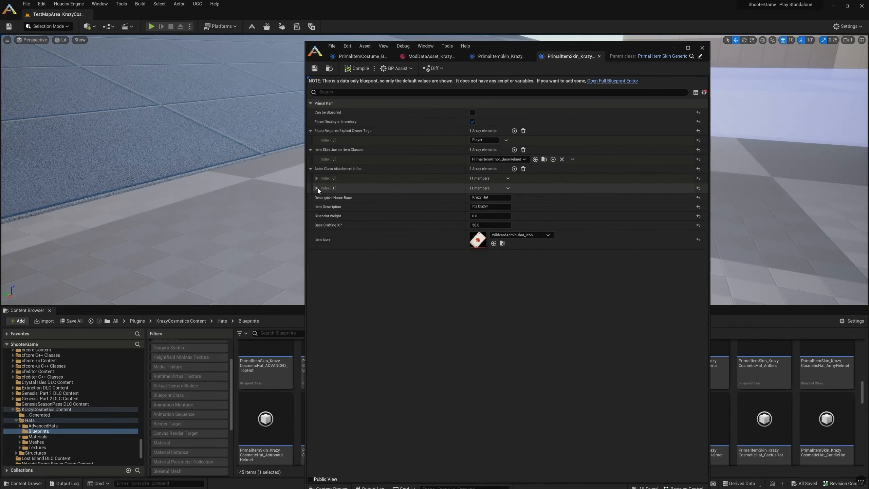
left_click(317, 188)
left_click(322, 207)
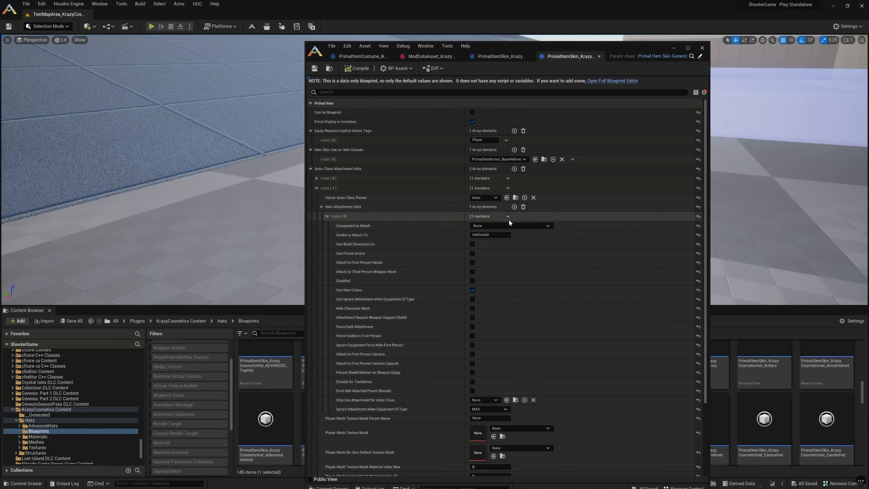
left_click(321, 207)
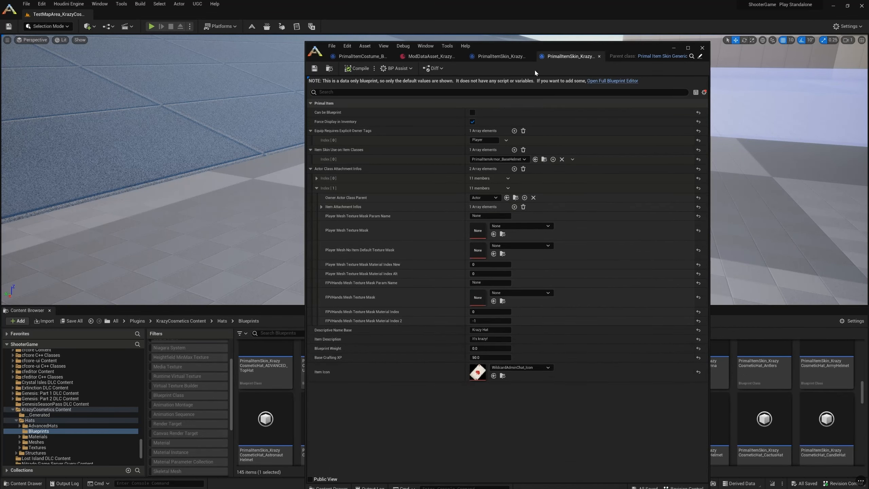
left_click(317, 188)
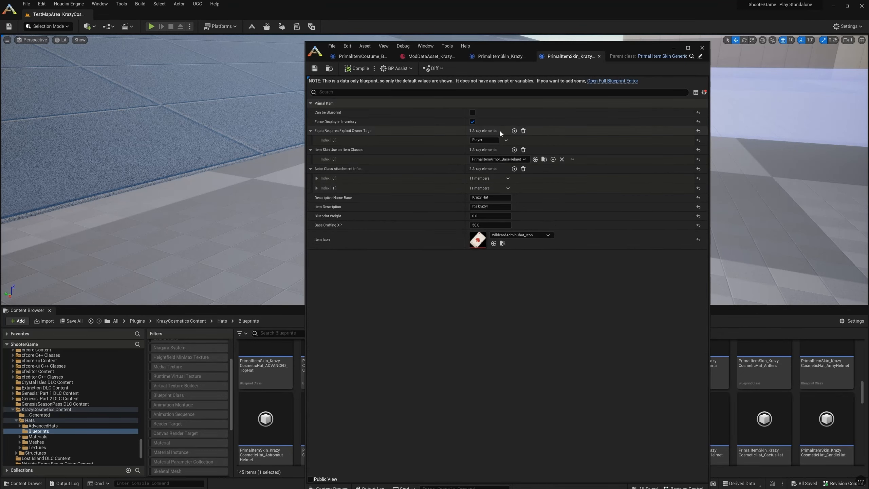
- Show only the Chef hat's modified properties and examine the Mesh Ref of its Index 1 attachment entry
left_click(478, 56)
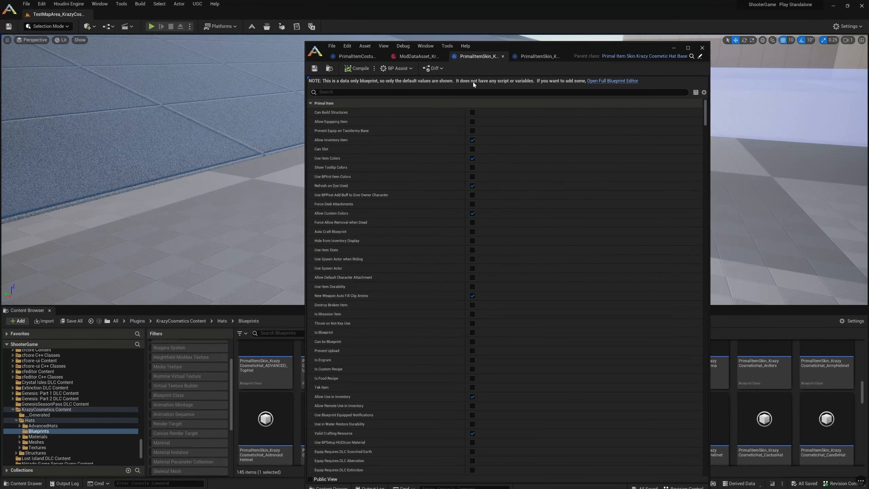
left_click(703, 92)
left_click(732, 101)
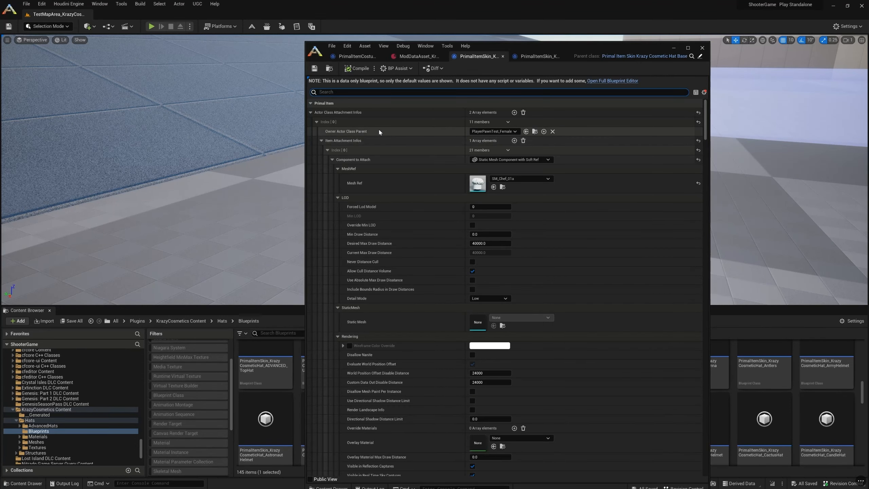
left_click(316, 121)
left_click(317, 131)
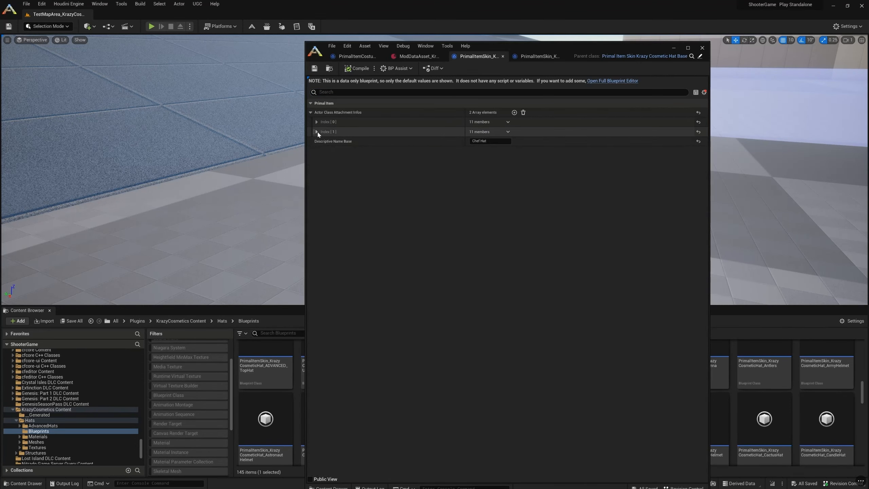
left_click(317, 132)
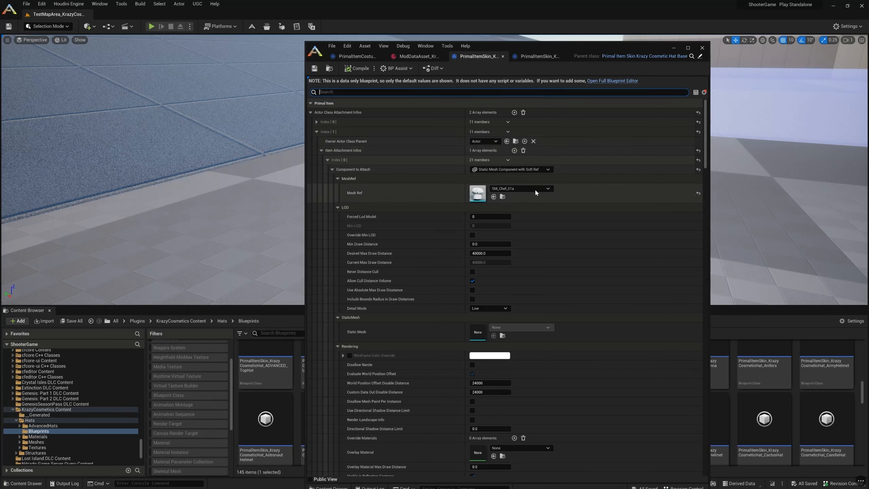
- Filter the Chef hat's properties by "relati" and the hat base's by "socket" to inspect transforms and attachment sockets
left_click(408, 92)
type("relati")
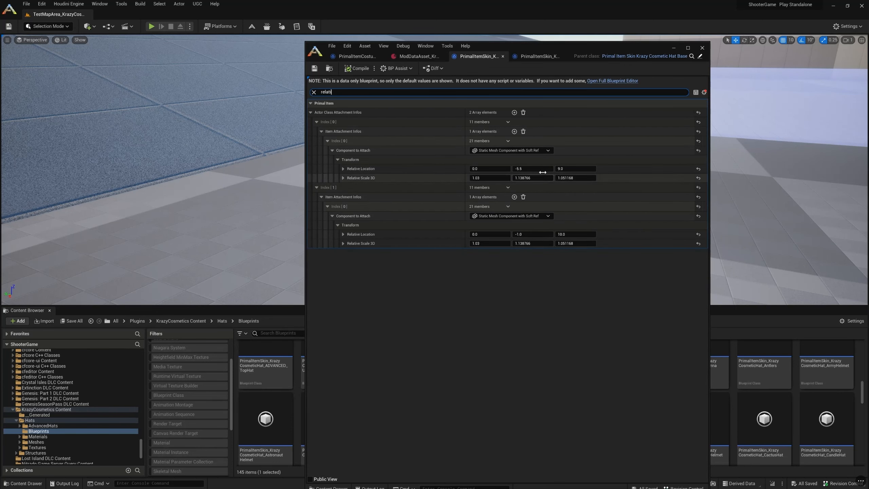
left_click(547, 61)
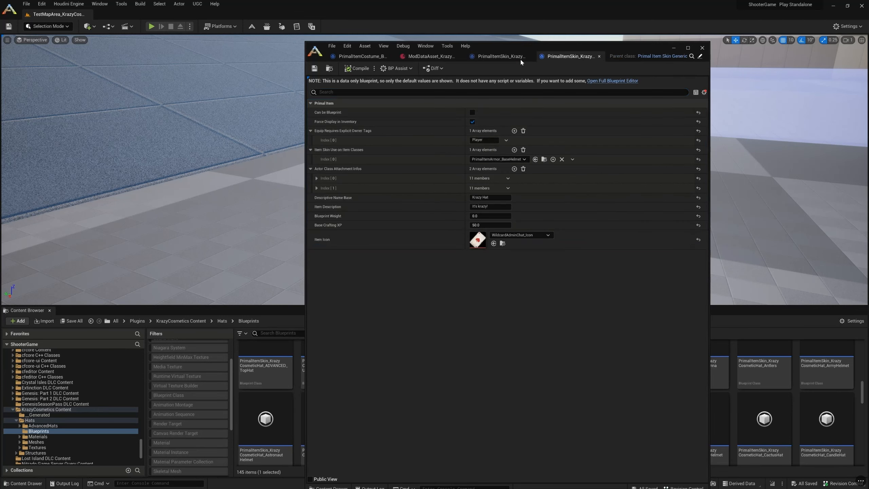
left_click(704, 92)
left_click(339, 91)
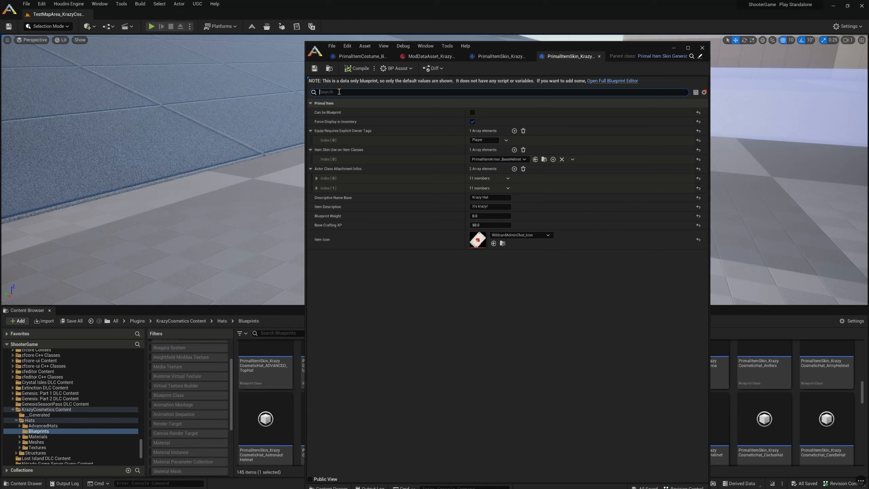
type("socket")
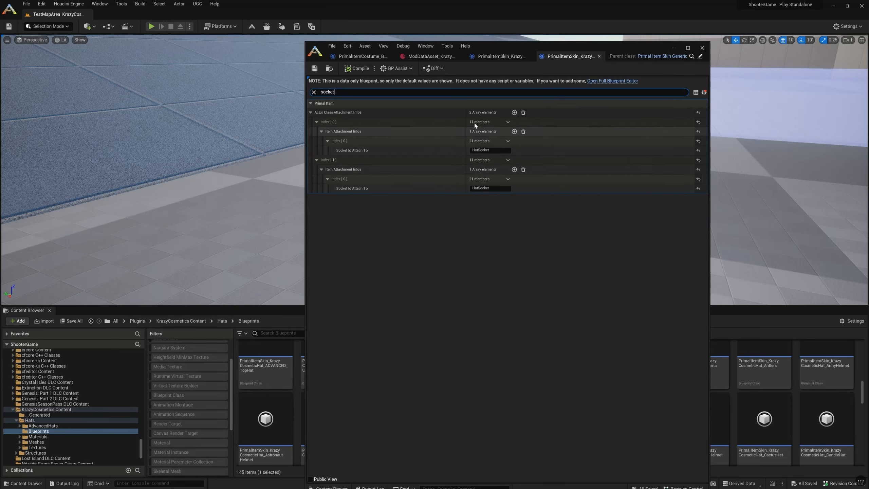
- Clear the Chef hat's property filter and collapse Item Attachment Infos in both of its attachment entries
left_click(506, 58)
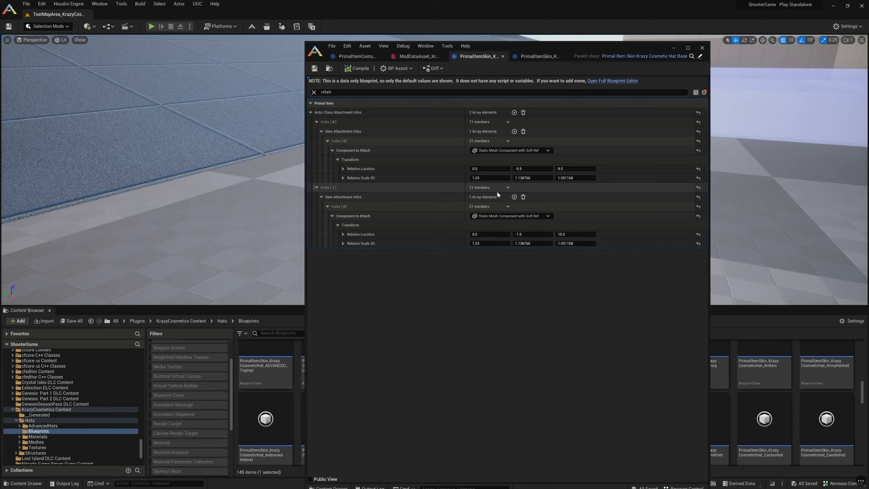
left_click(513, 56)
left_click(501, 58)
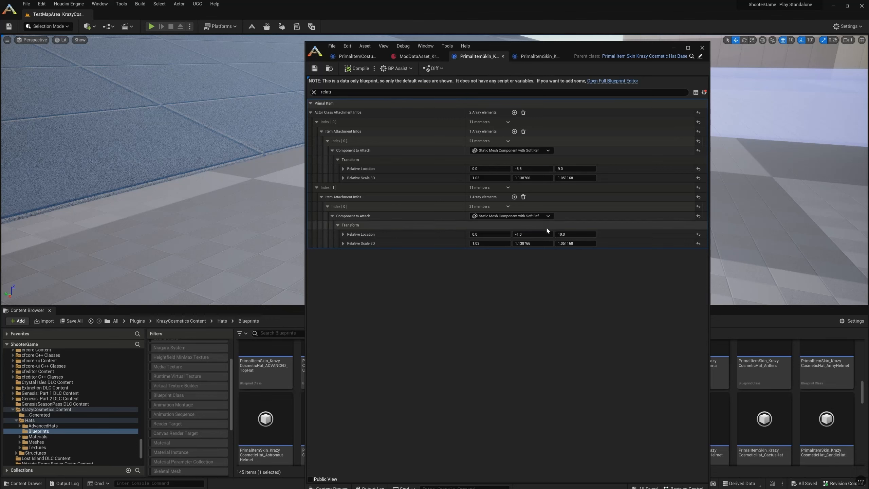
left_click(346, 91)
key("ctrl+a")
key("BackSpace")
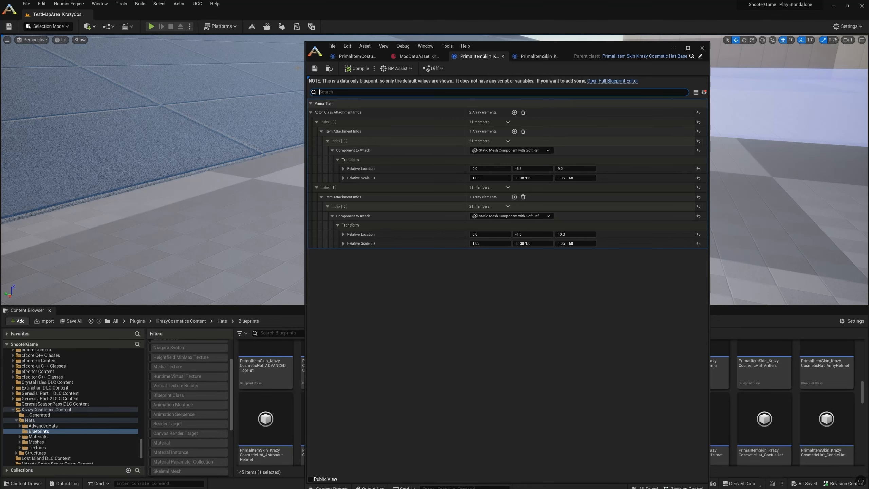
left_click(321, 141)
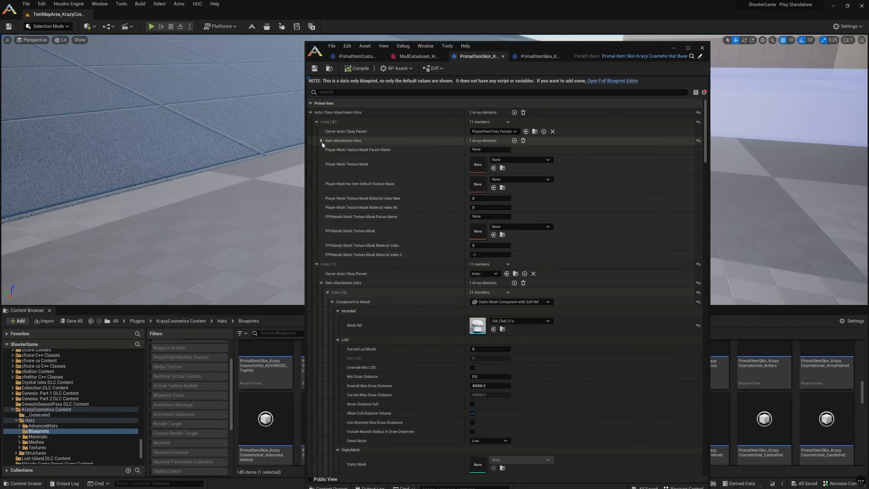
left_click(321, 283)
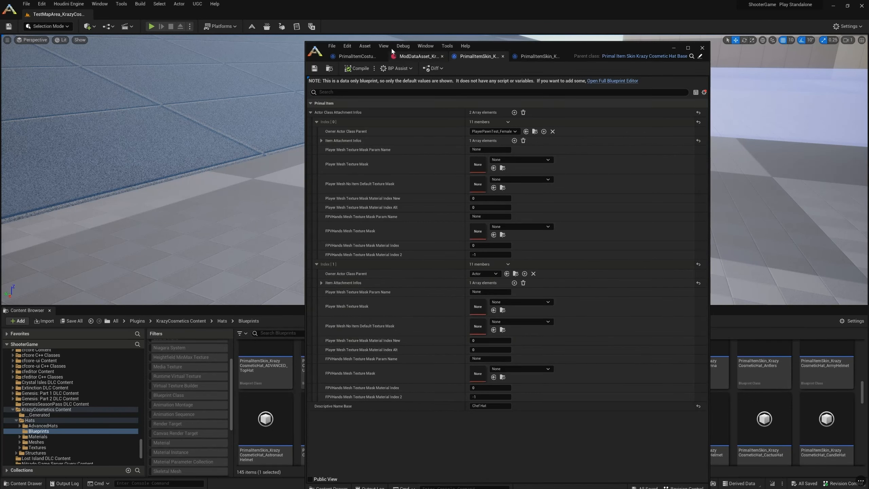
- Review the KrazyCosmetics mod data asset's hat entries alongside the costume and hat base blueprints
left_click(415, 56)
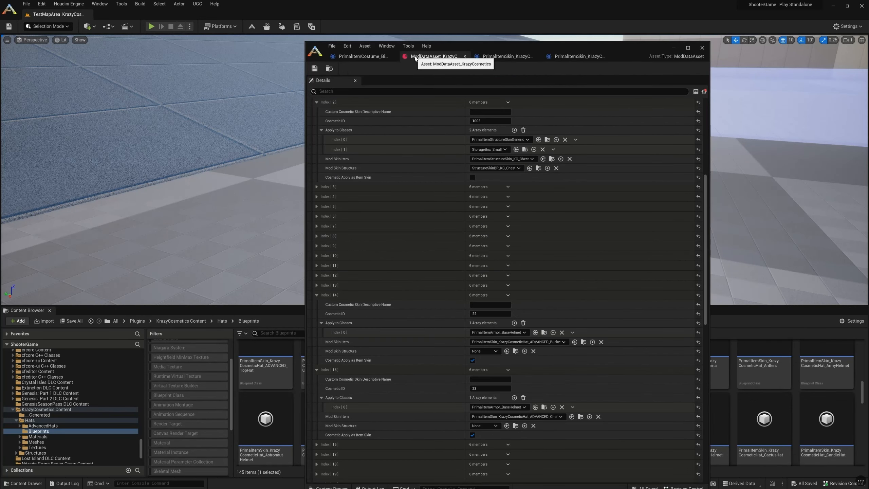
left_click(361, 55)
left_click(415, 56)
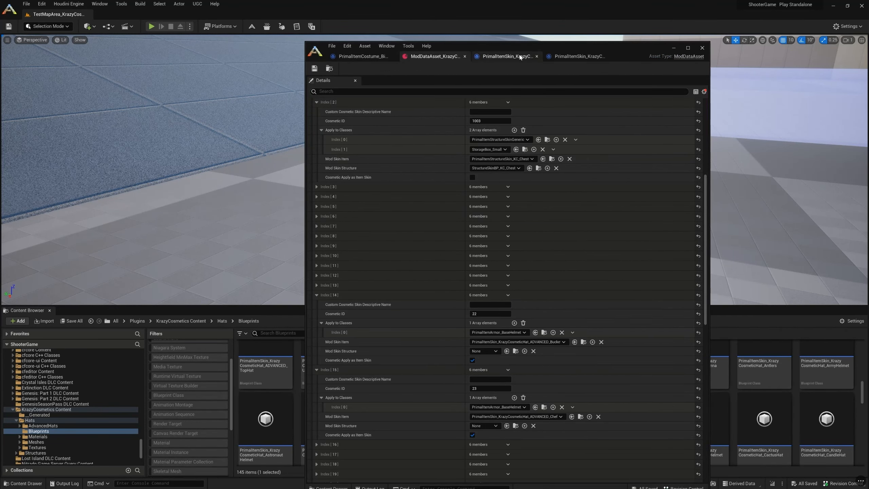
left_click(563, 56)
left_click(425, 57)
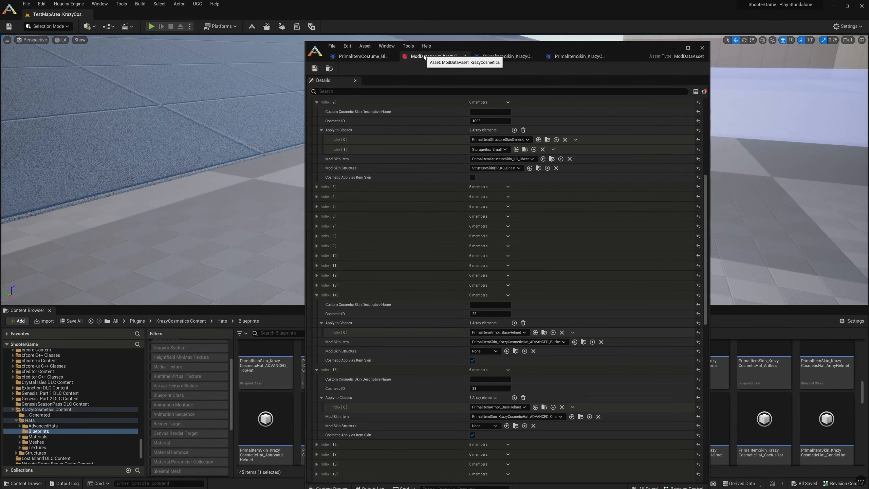
left_click(569, 57)
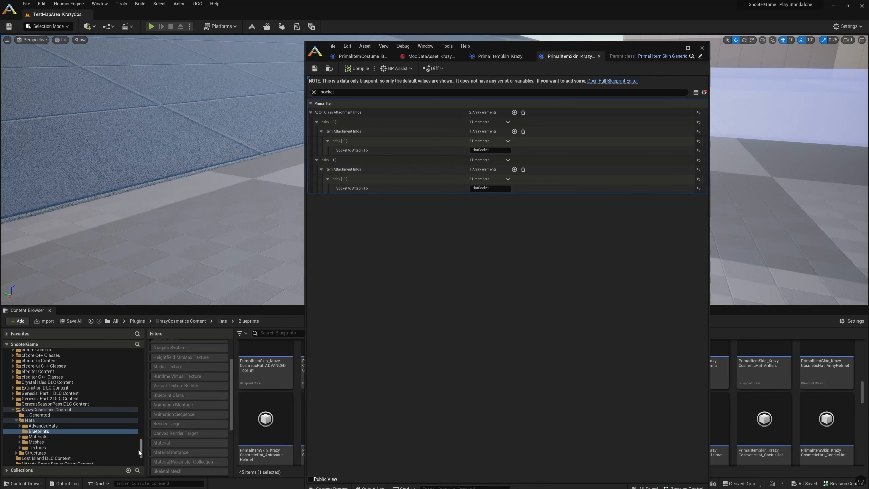
- Limit the content listing to Blueprint Class assets and move the blueprint window clear of it
left_click_drag(140, 451, 140, 362)
left_click_drag(567, 45, 737, 55)
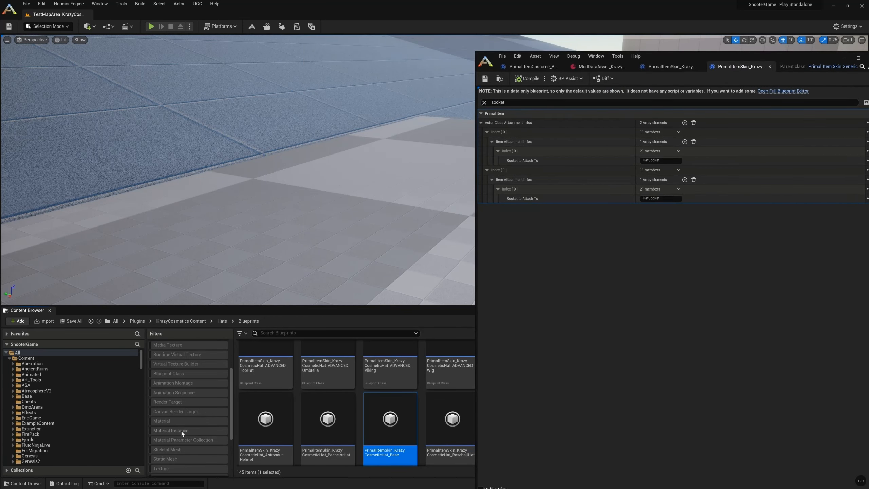
scroll(180, 434, "up", 1)
left_click(178, 406)
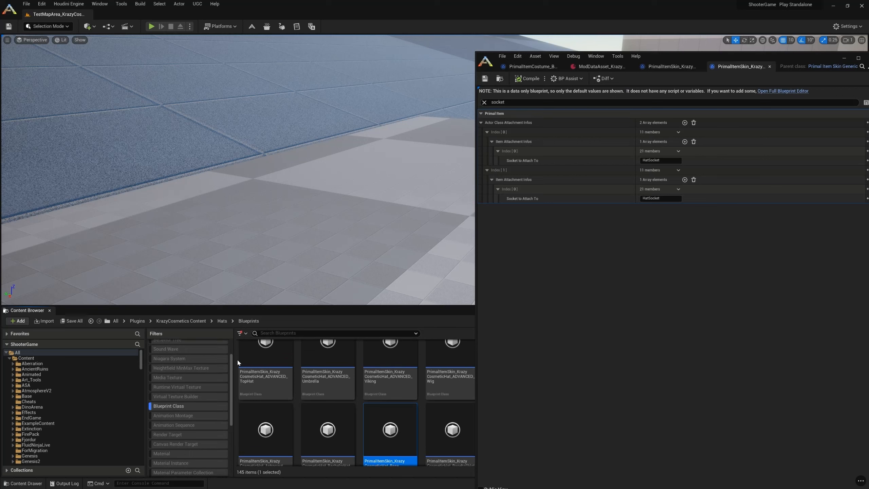
- Search all content for "item metal helm" and open the PrimalItemArmor_MetalHelmet blueprint
left_click(288, 332)
type("item")
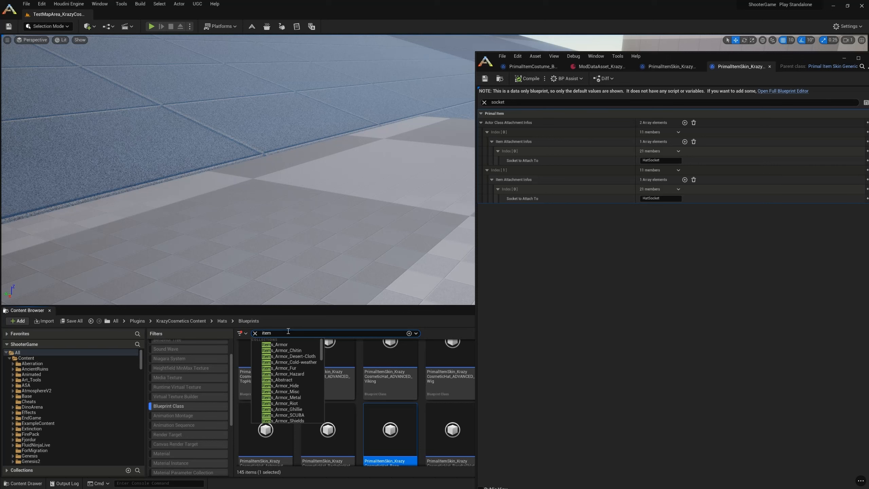
type("metal")
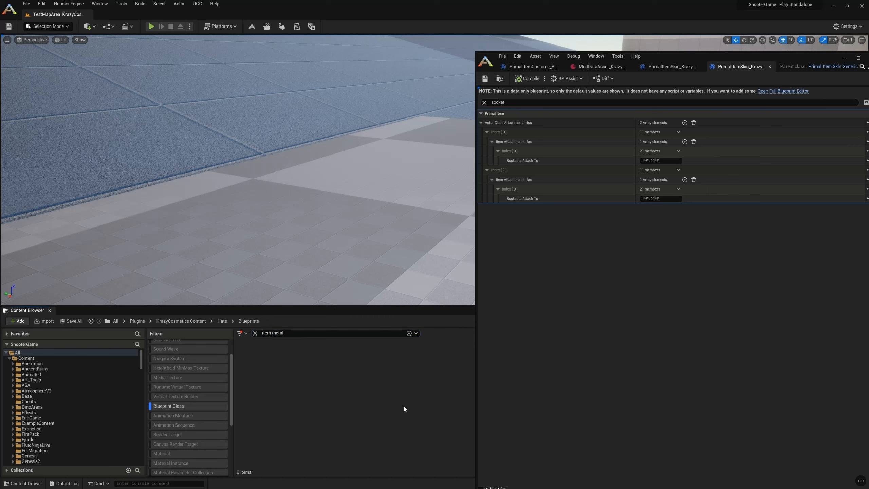
scroll(210, 357, "up", 2)
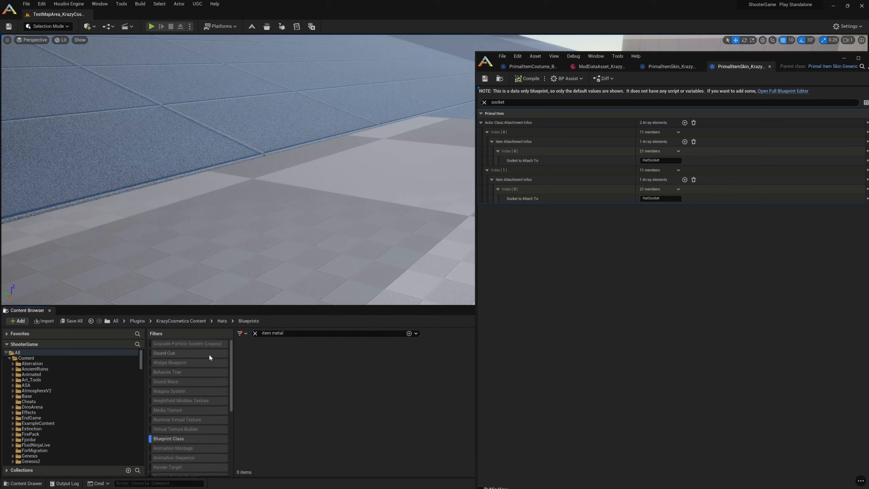
left_click(288, 333)
type("helm")
left_click(17, 352)
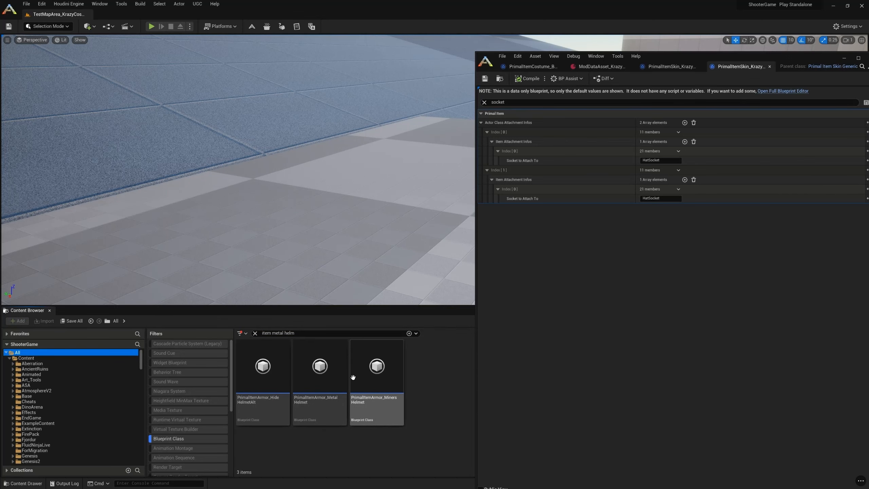
double_click(315, 405)
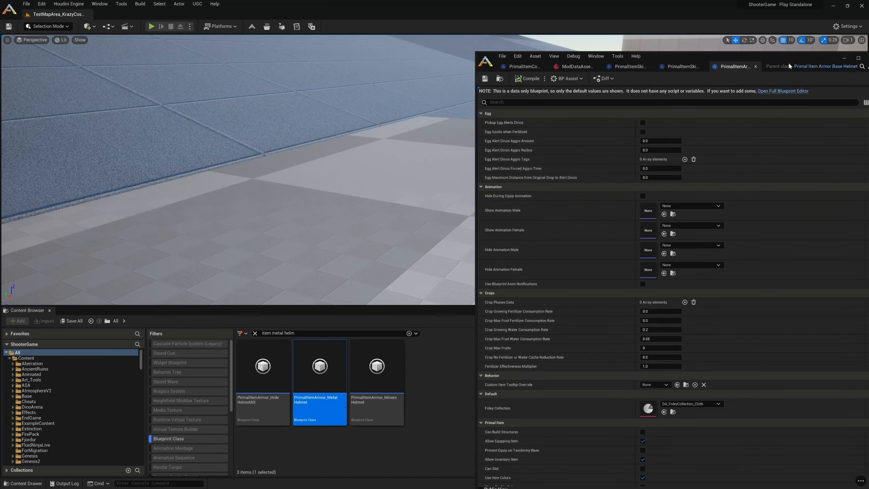
- Filter the metal helmet's properties by "attac" and examine its Actor Class Attachment Infos
left_click_drag(786, 53, 622, 58)
left_click(558, 108)
type("attac")
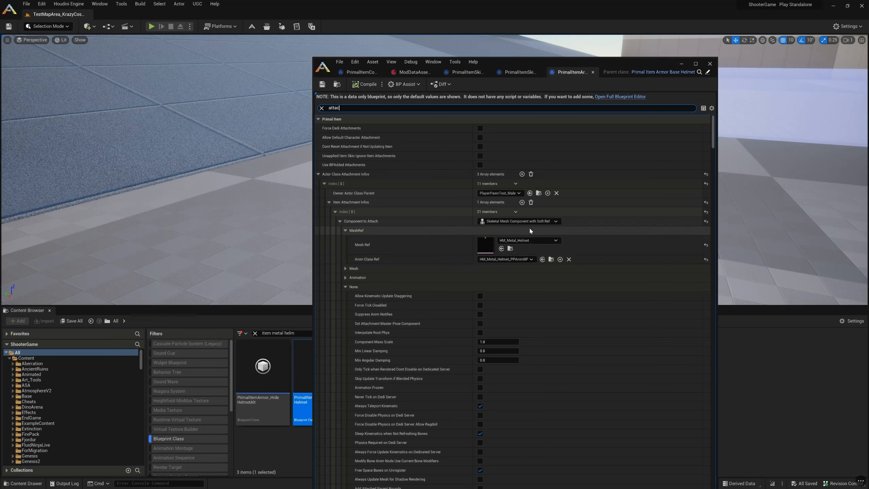
left_click_drag(617, 61, 630, 57)
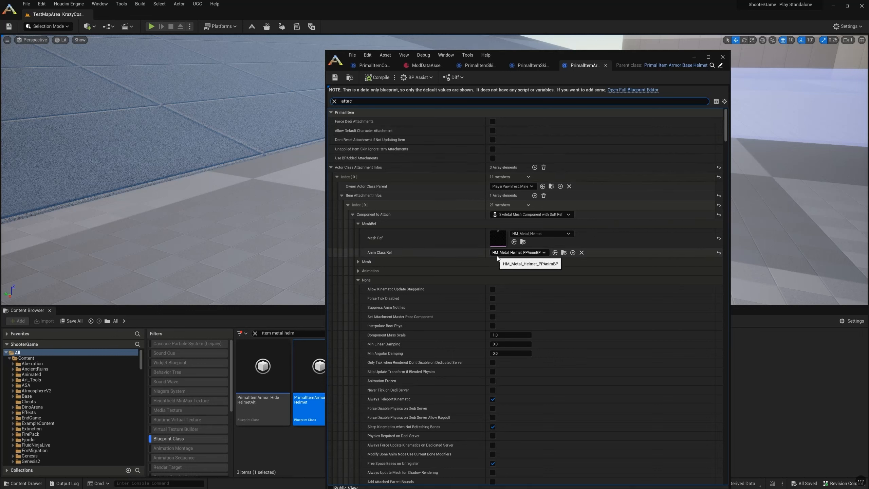
- Filter the helmet's properties by "socket" and "parent an" to check its attachment entries, and clear the filter
left_click(357, 100)
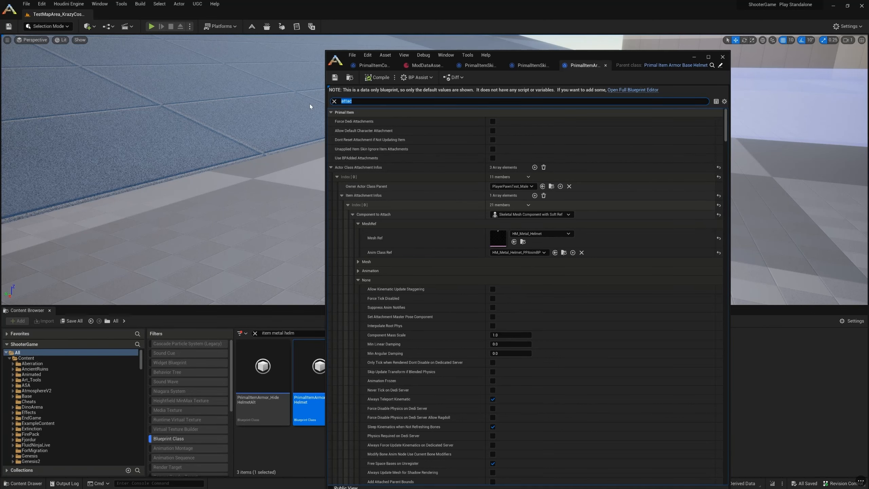
type("socket")
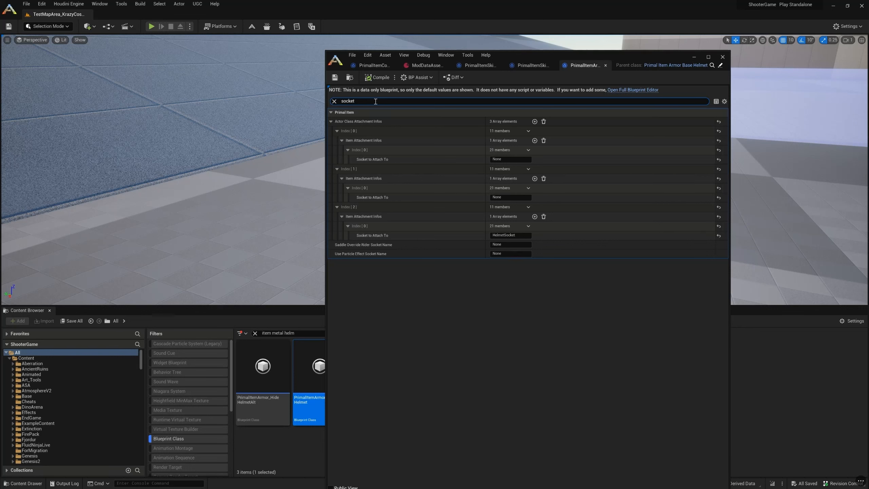
key("BackSpace")
type("p")
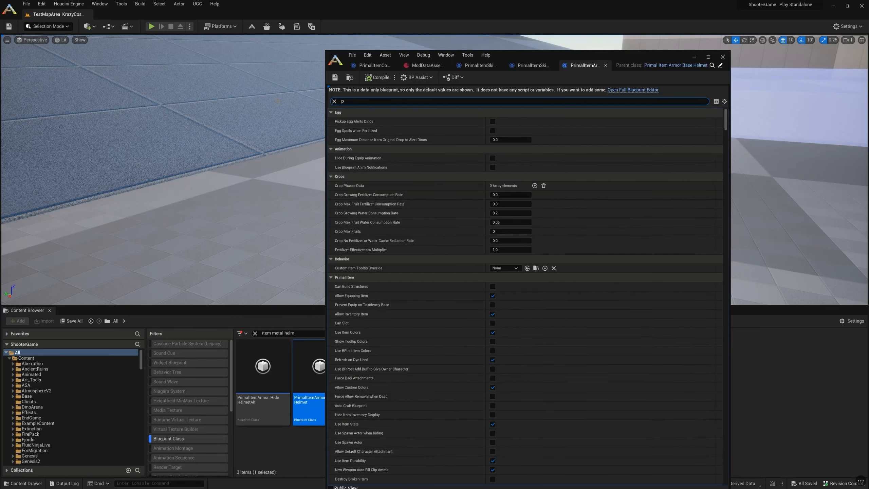
type("arent an")
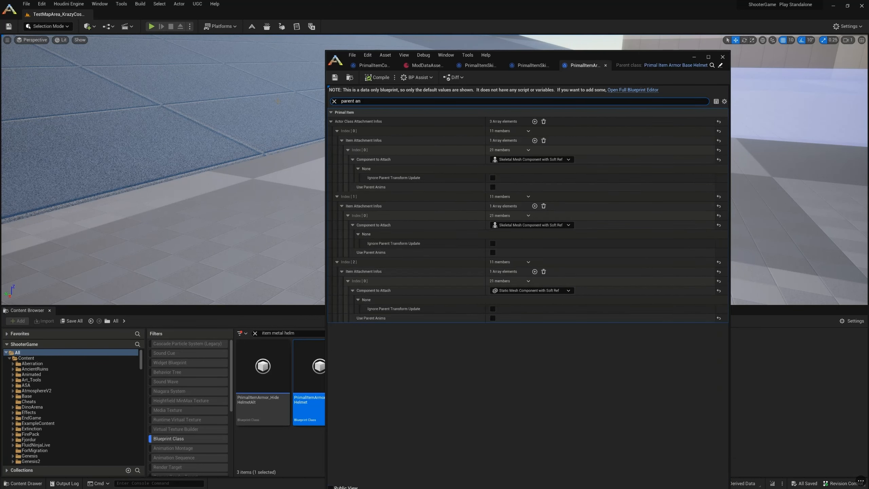
key("BackSpace")
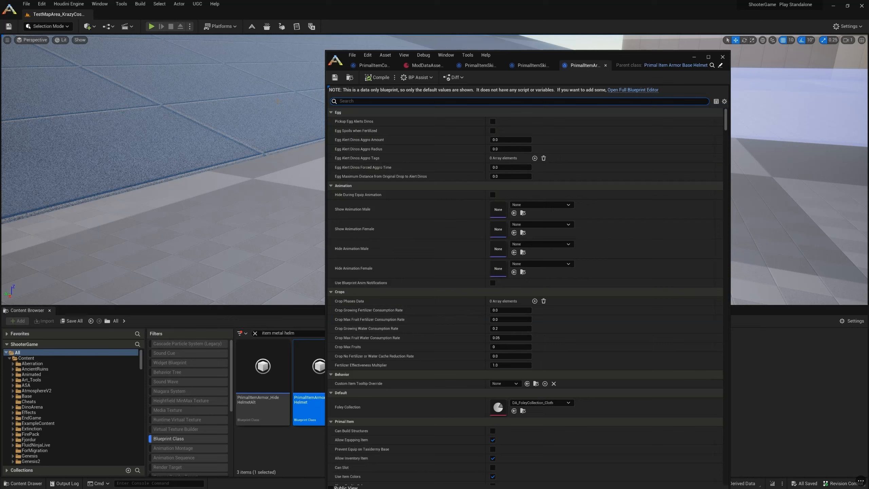
- Collapse the Animation category in the helmet's first attachment entry and locate its Anim Class Ref asset in the content
left_click_drag(726, 120, 727, 180)
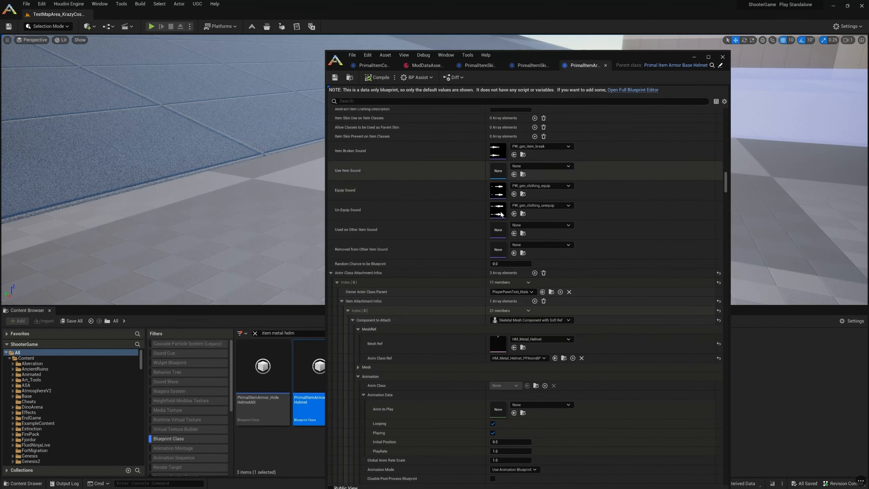
left_click(356, 376)
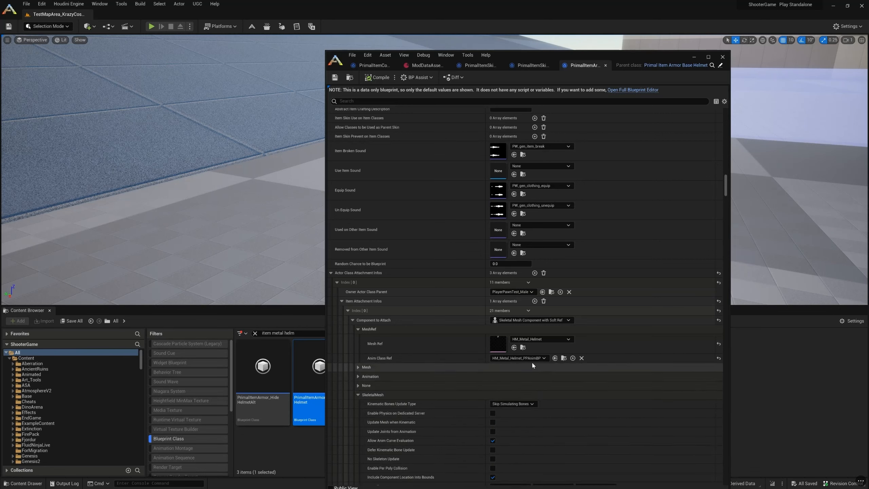
left_click(564, 358)
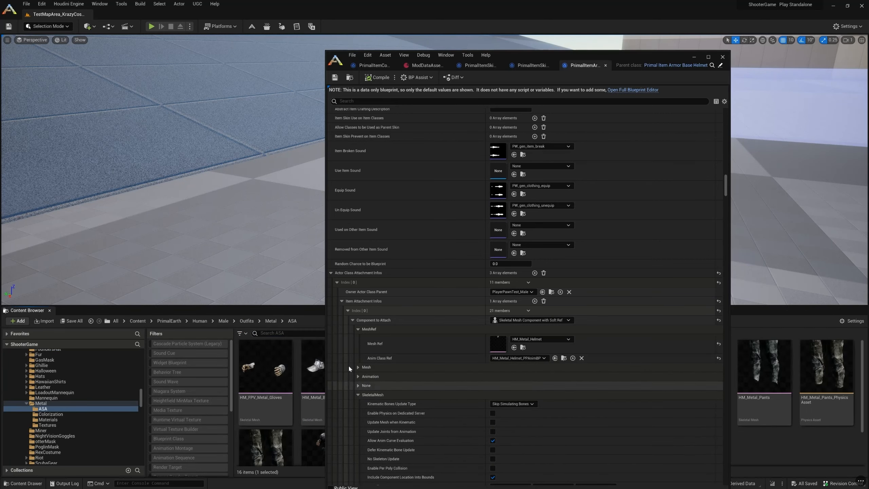
- Collapse the categories from SkeletalMesh to IK, collapse Component to Attach, and review the first attachment entry's remaining options
left_click(358, 395)
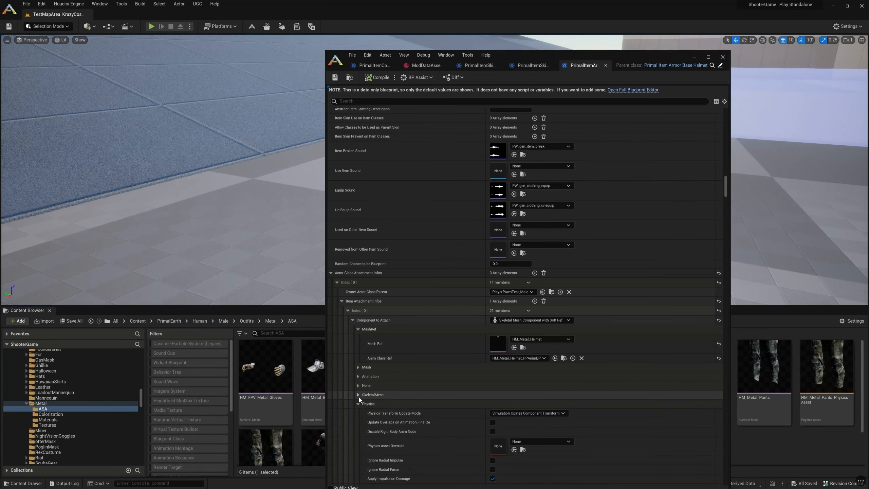
scroll(358, 395, "down", 1)
left_click(358, 372)
left_click(356, 381)
scroll(356, 380, "down", 1)
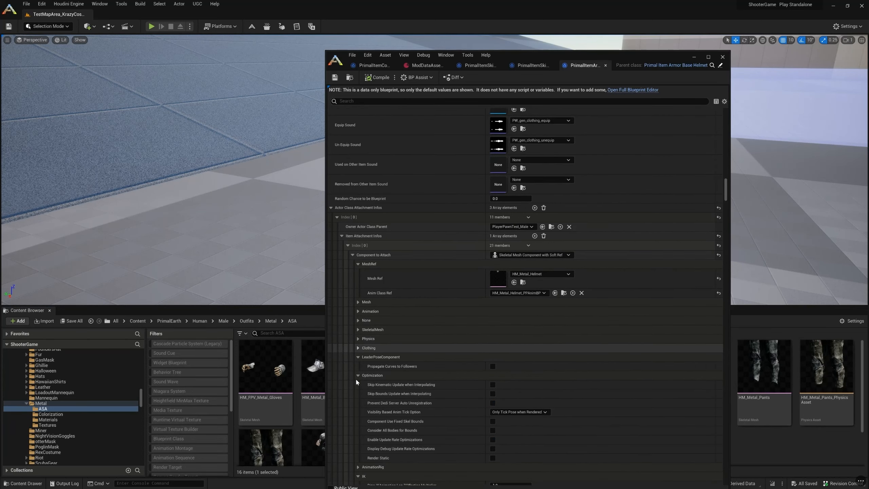
left_click(357, 356)
left_click(358, 366)
left_click(358, 375)
left_click(357, 384)
scroll(359, 380, "down", 4)
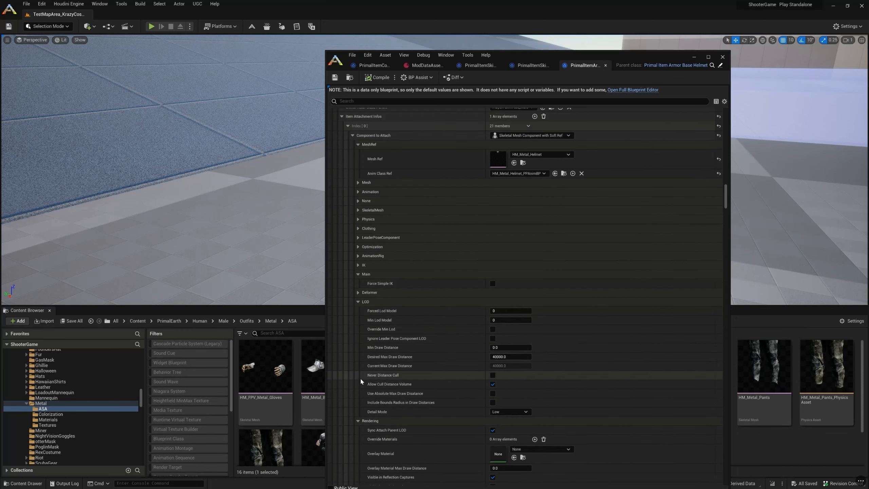
left_click(353, 135)
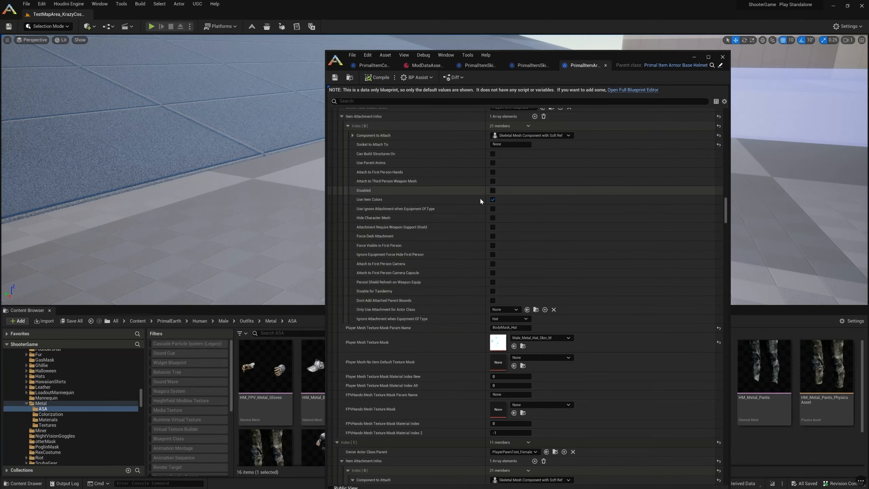
scroll(403, 271, "up", 1)
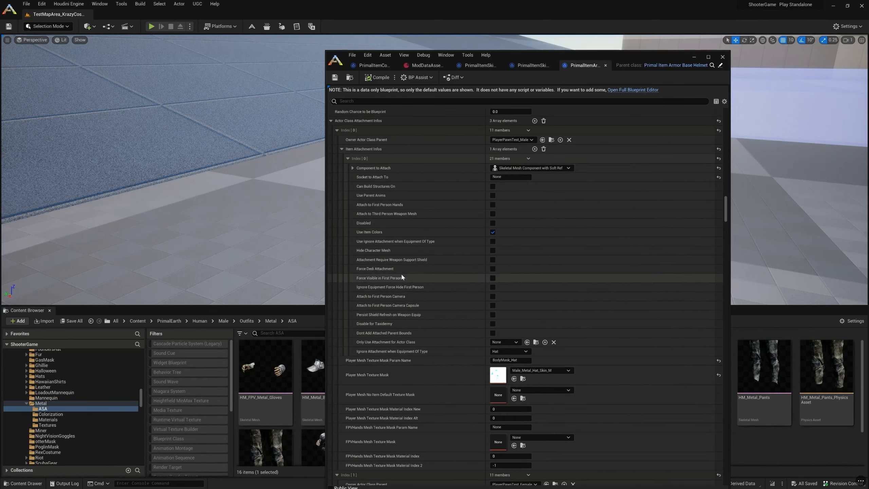
- Expand Component to Attach, collapse its Main, LOD, Rendering and Lighting categories, review the rest, and collapse the component again
left_click(352, 168)
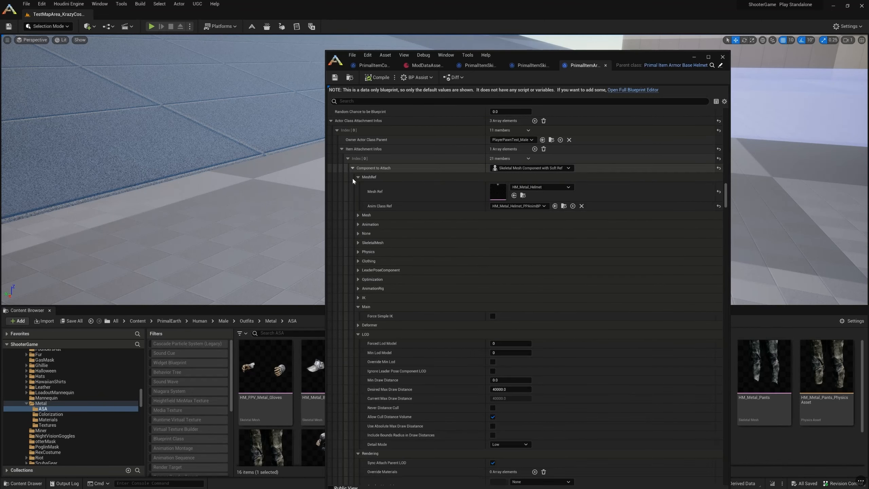
scroll(363, 322, "down", 1)
left_click(358, 274)
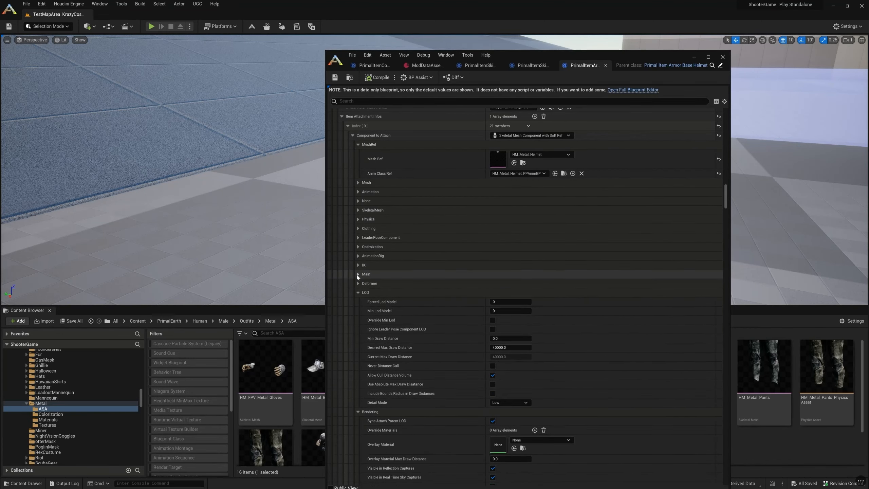
left_click(359, 292)
left_click(359, 302)
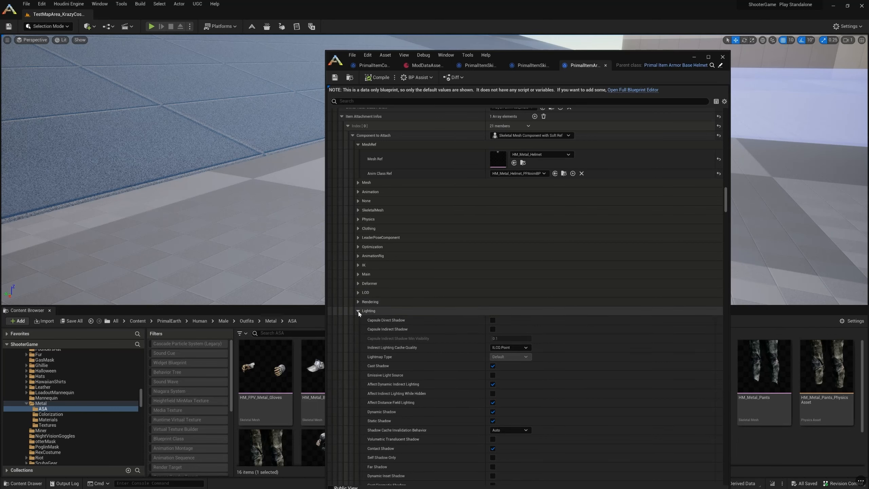
left_click(358, 311)
scroll(357, 304, "down", 4)
scroll(362, 294, "up", 6)
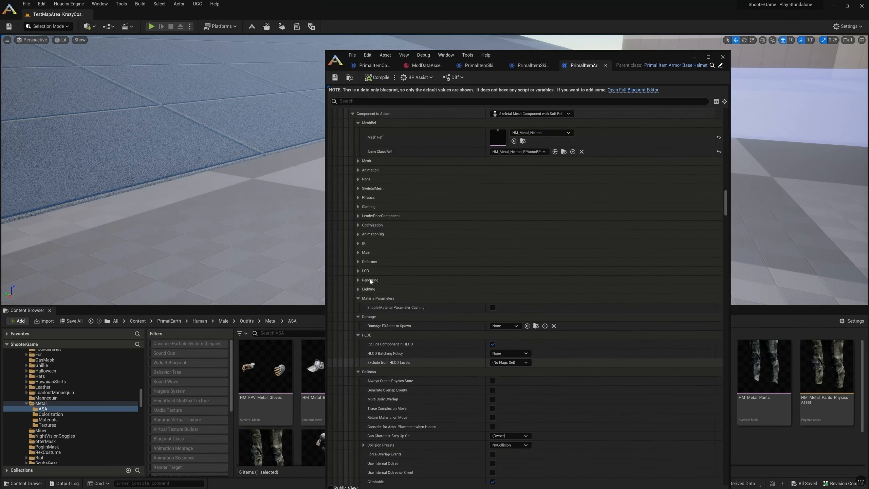
left_click(352, 198)
left_click(352, 189)
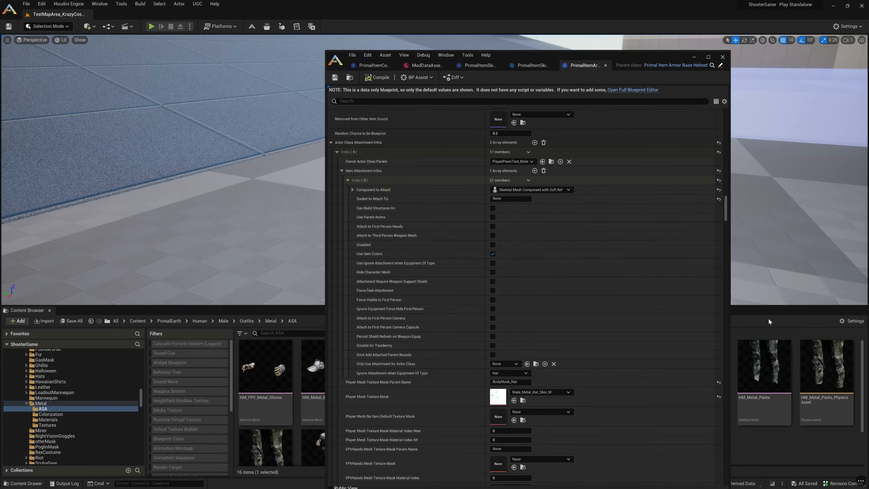
- Open the HM_Metal_Helmet_PPAnimBP animation blueprint and maximize its editor window
left_click_drag(622, 50, 542, 16)
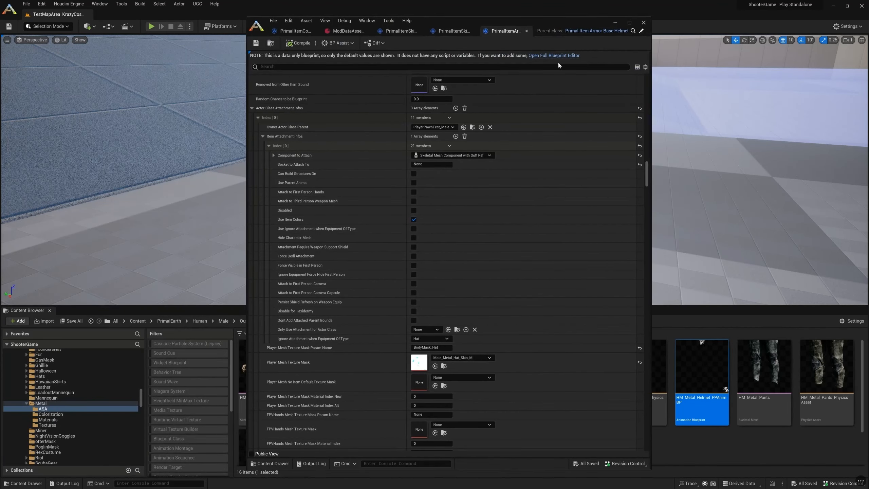
mouse_move(702, 394)
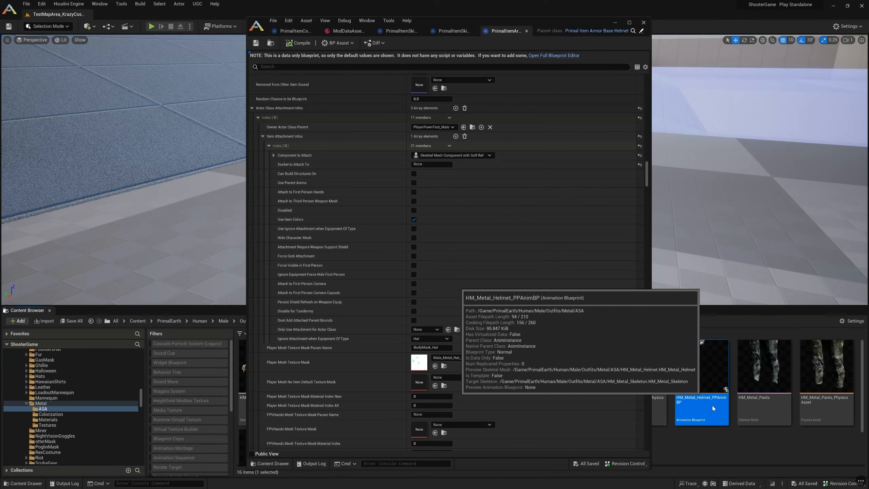
double_click(712, 406)
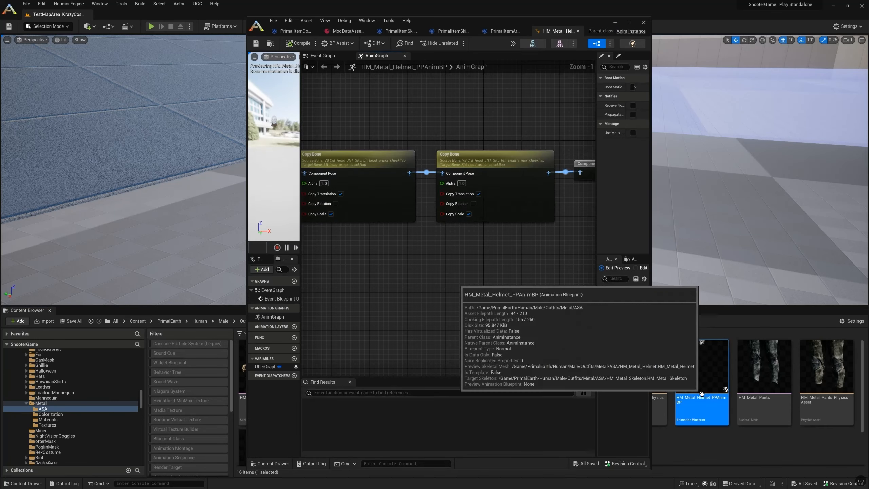
double_click(516, 26)
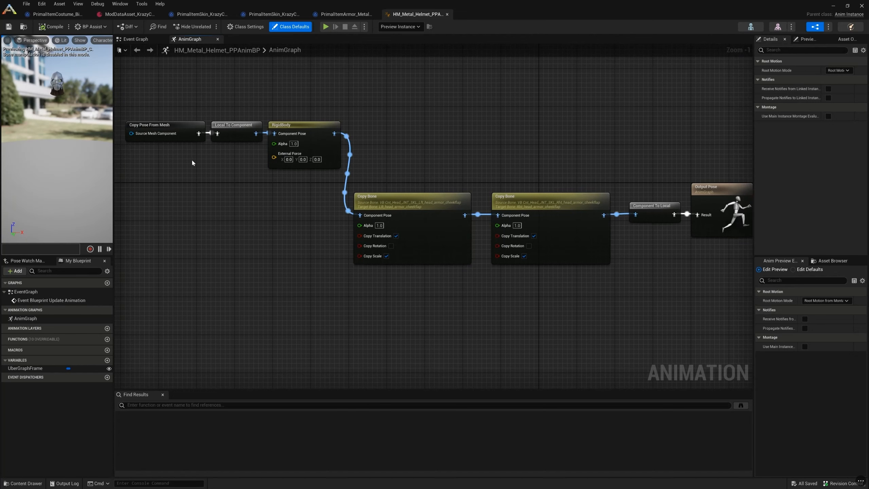
- Examine the Copy Pose From Mesh node's details and the remaining AnimGraph nodes, close the animation blueprint, and restore the window size
right_click_drag(186, 171, 215, 182)
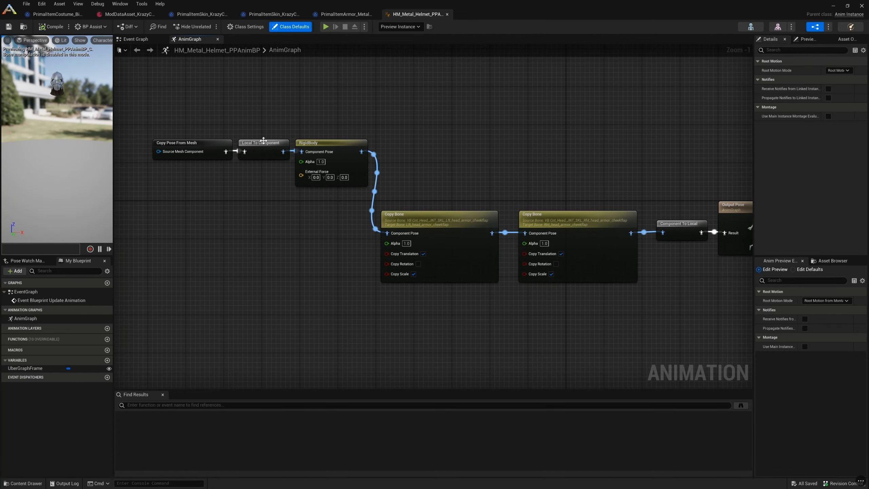
left_click(204, 149)
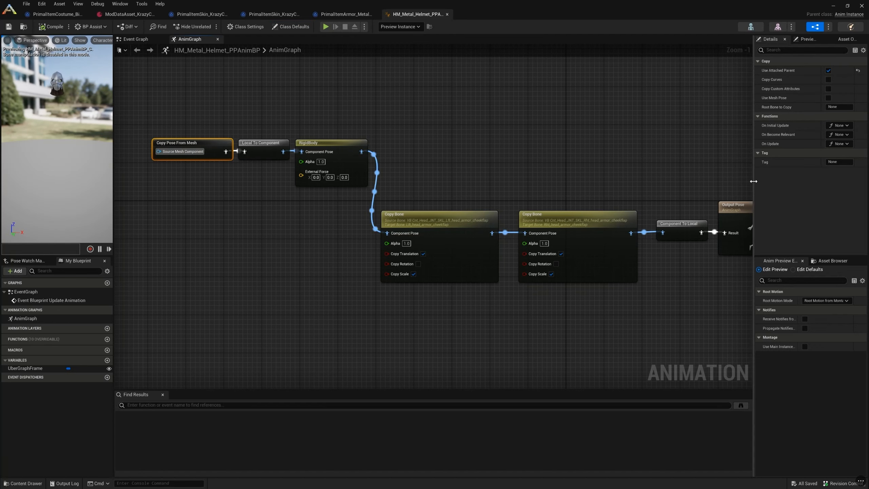
left_click_drag(753, 205, 648, 205)
right_click_drag(638, 138, 469, 138)
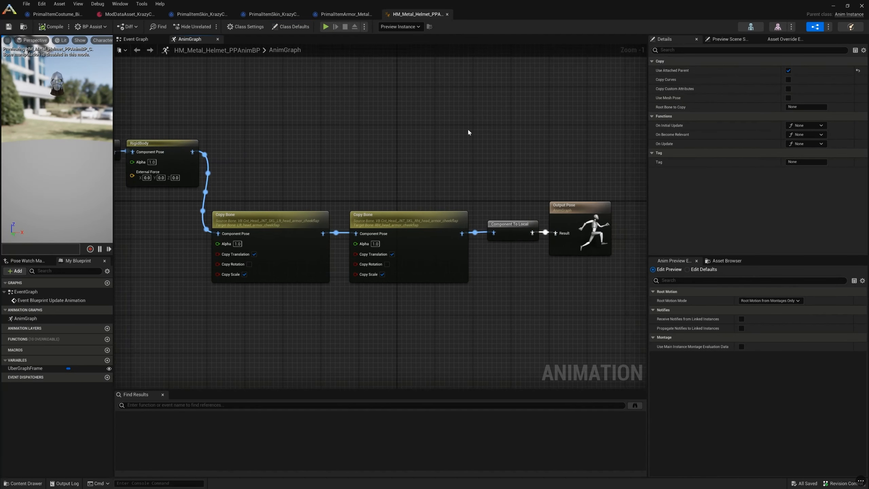
left_click(447, 14)
double_click(382, 2)
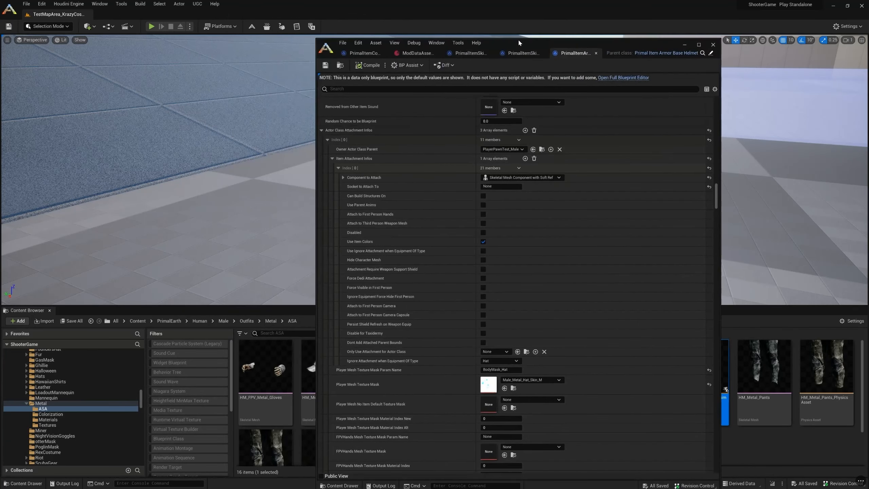
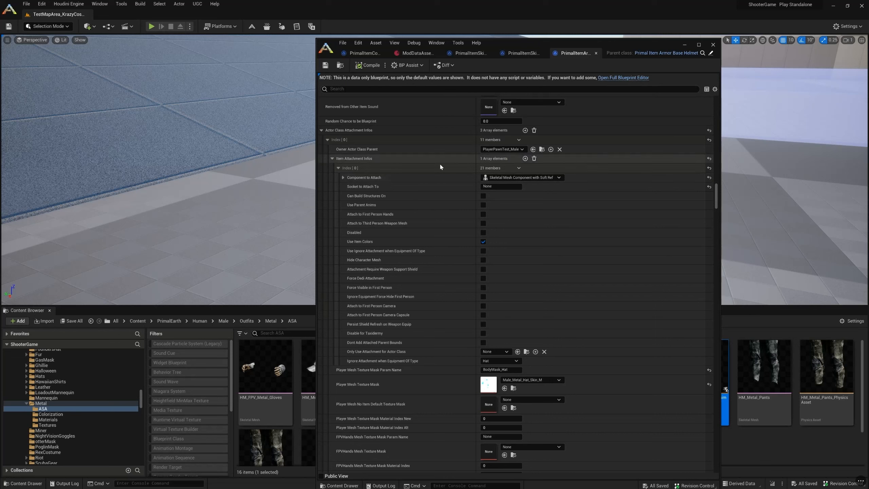
- Expand the metal helmet's Component to Attach and filter the blueprint's properties for "anim class"
left_click(342, 177)
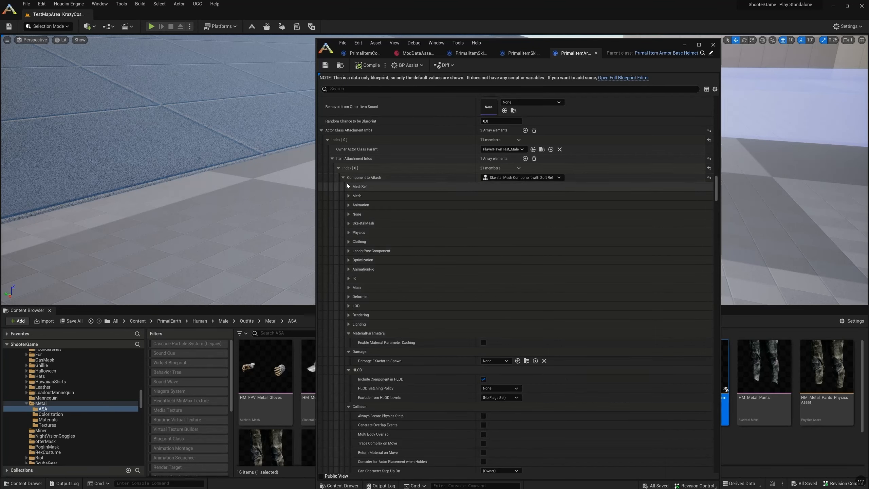
left_click(348, 204)
left_click(349, 205)
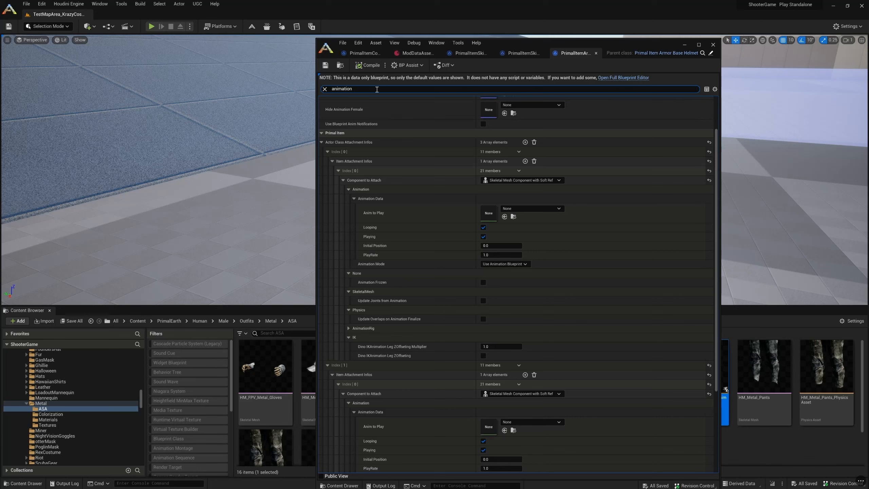
type("class")
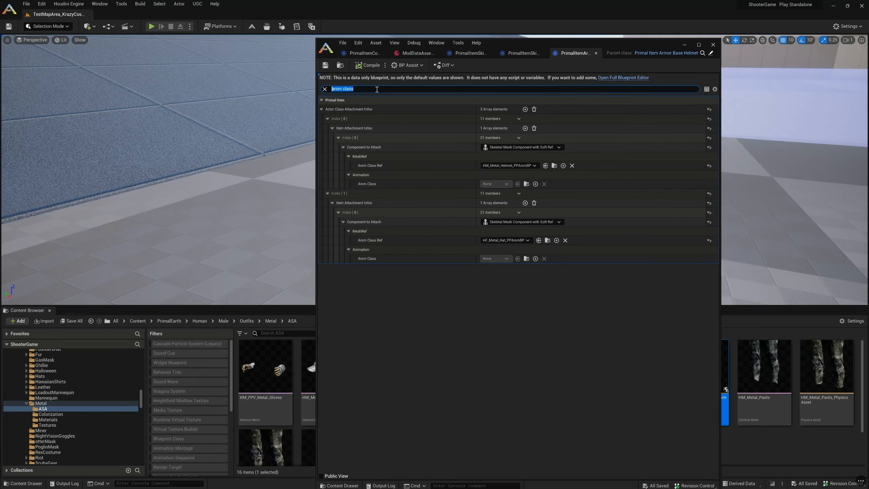
- Filter the metal helmet's properties for "attachment" and collapse the first entry's Component to Attach
key("BackSpace")
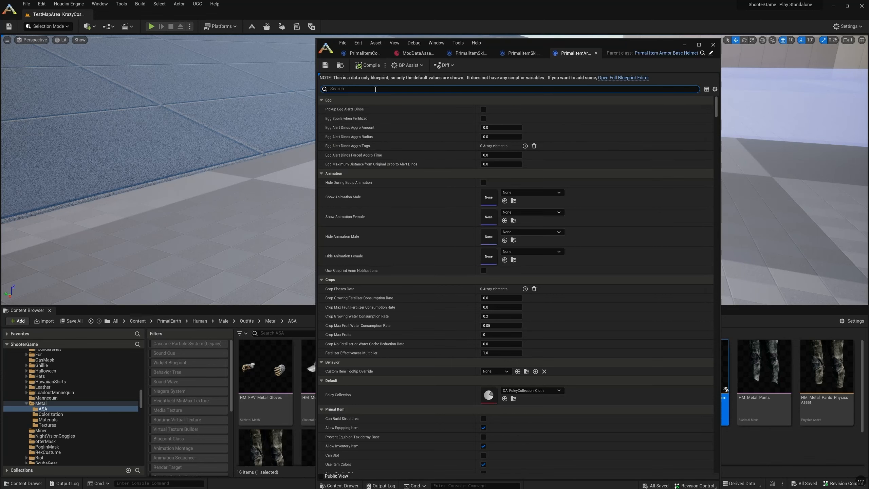
type("attachment")
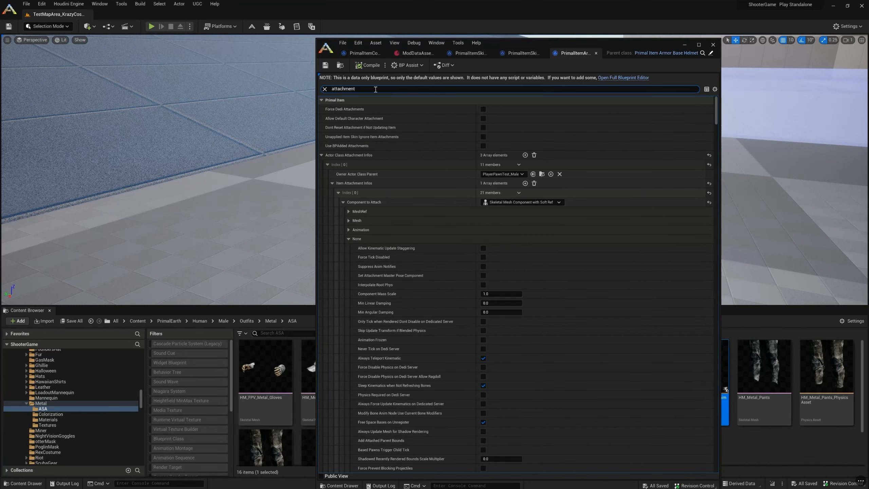
left_click(343, 202)
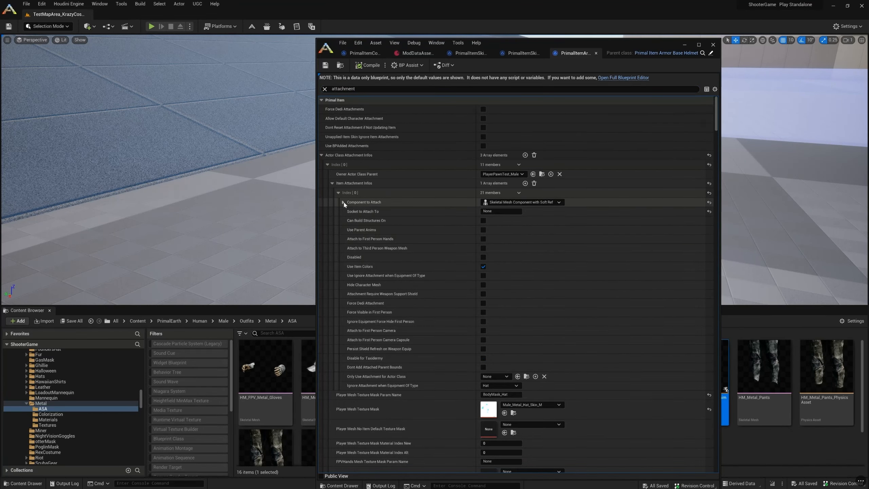
- In the chef hat skin's second attachment entry, change Component to Attach to Skeletal Mesh Component with Soft Ref and expand MeshRef
left_click(453, 57)
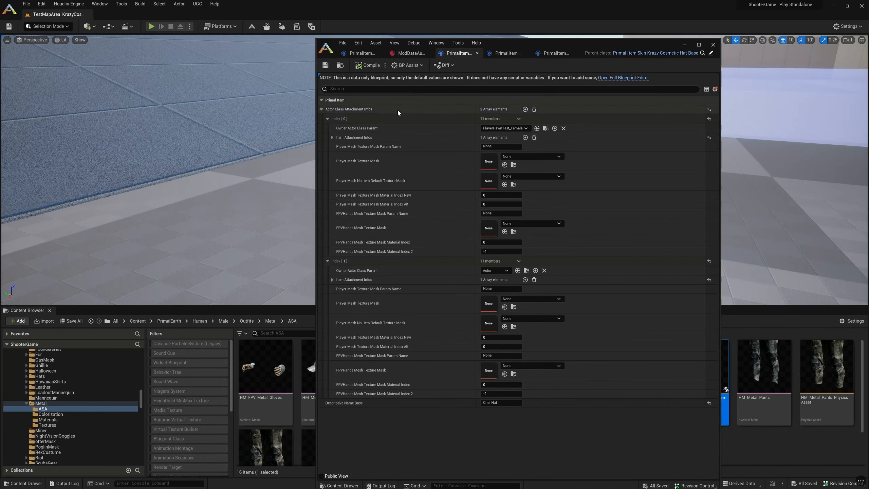
left_click(332, 279)
scroll(354, 263, "down", 5)
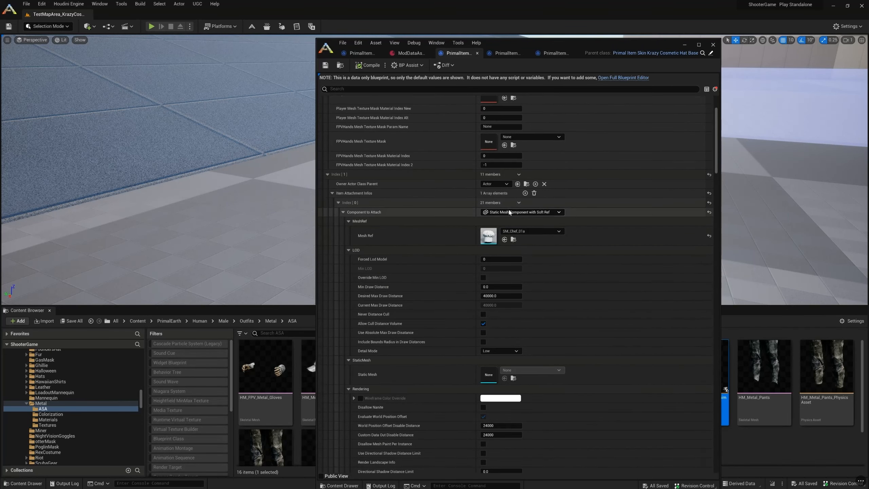
left_click(509, 211)
type("skele")
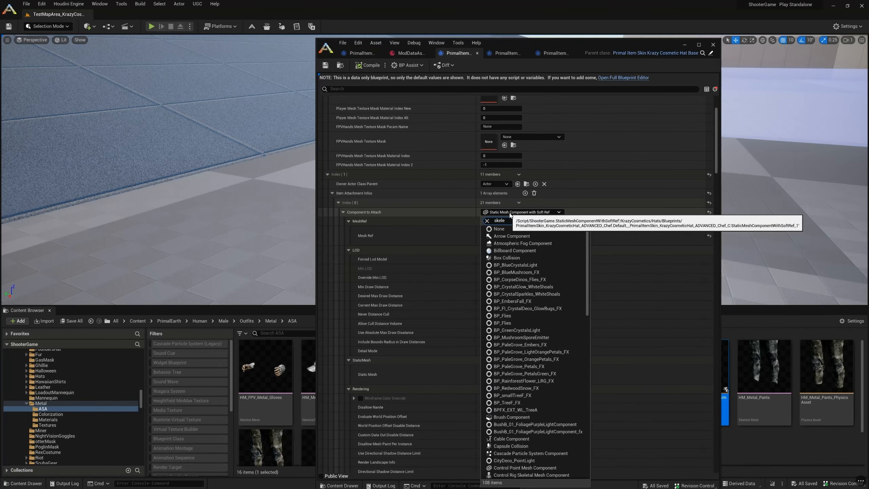
type("tal")
left_click(500, 258)
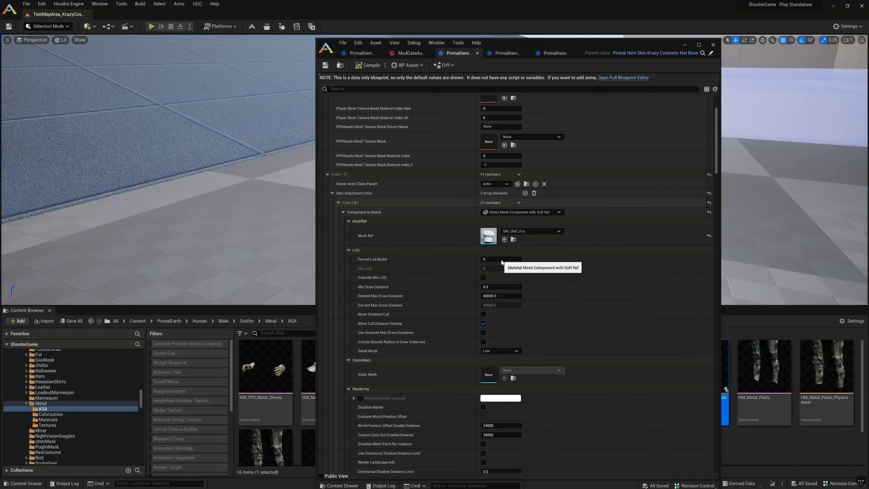
left_click_drag(716, 297, 717, 240)
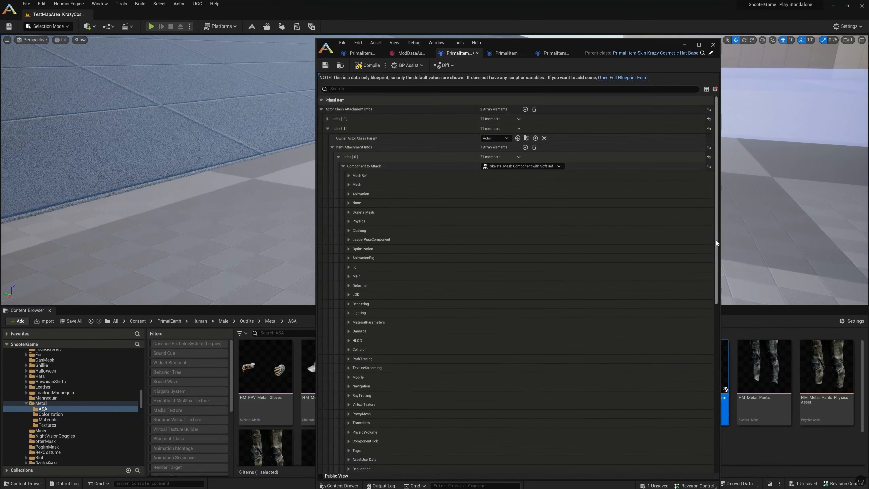
left_click(349, 175)
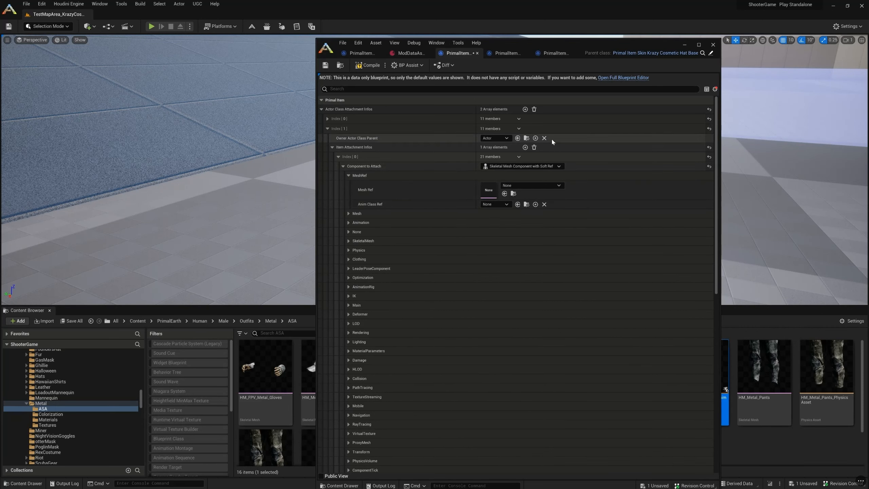
- Copy the metal helmet's Mesh Ref HM_Metal_Helmet and Anim Class Ref HM_Metal_Helmet_PPAnimBP into the chef hat skin's second attachment entry
left_click(496, 54)
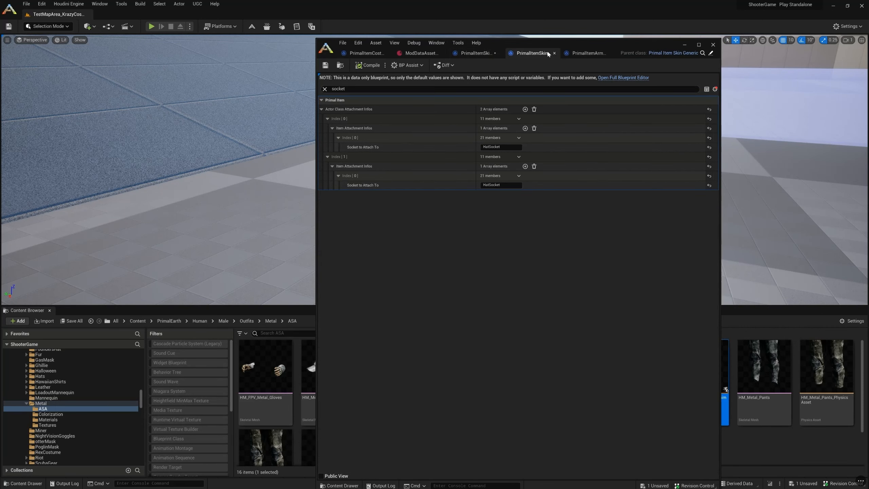
left_click(587, 53)
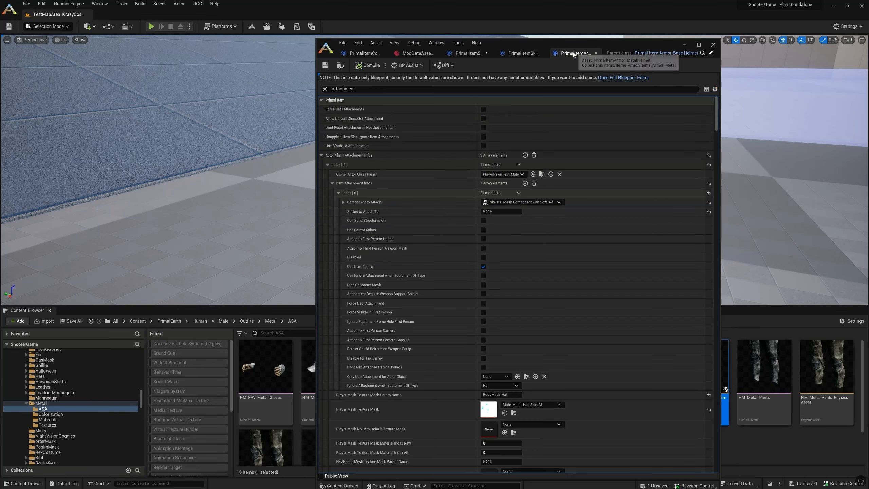
left_click(343, 202)
left_click(348, 211)
left_click(516, 231)
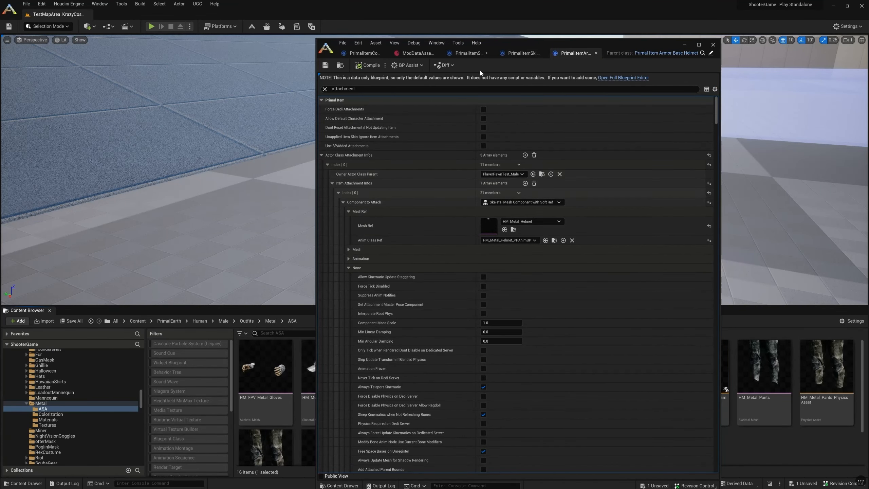
left_click(467, 53)
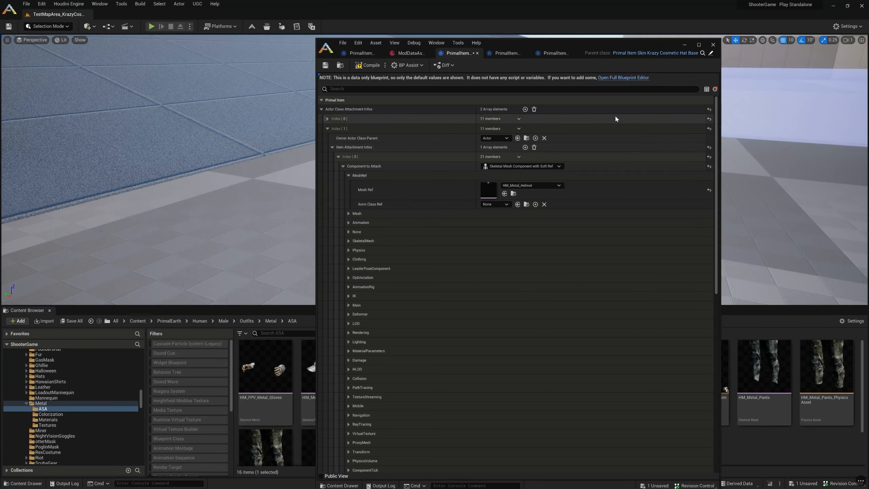
left_click(556, 54)
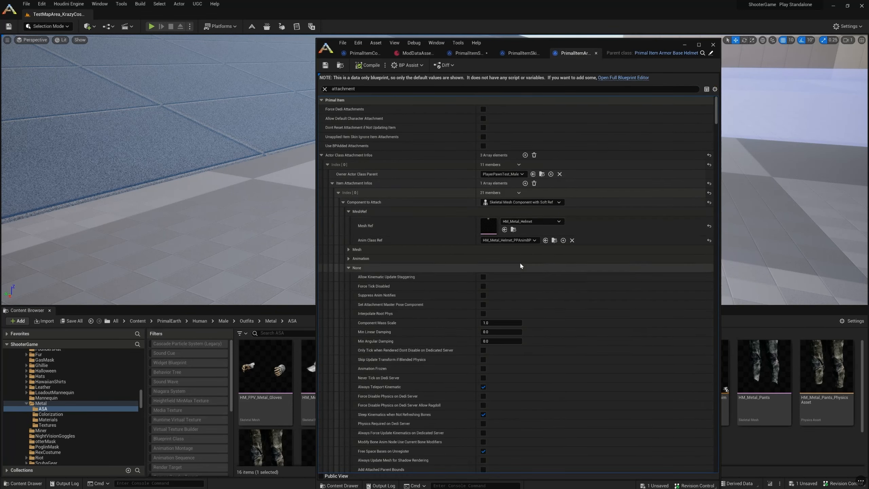
left_click(457, 53)
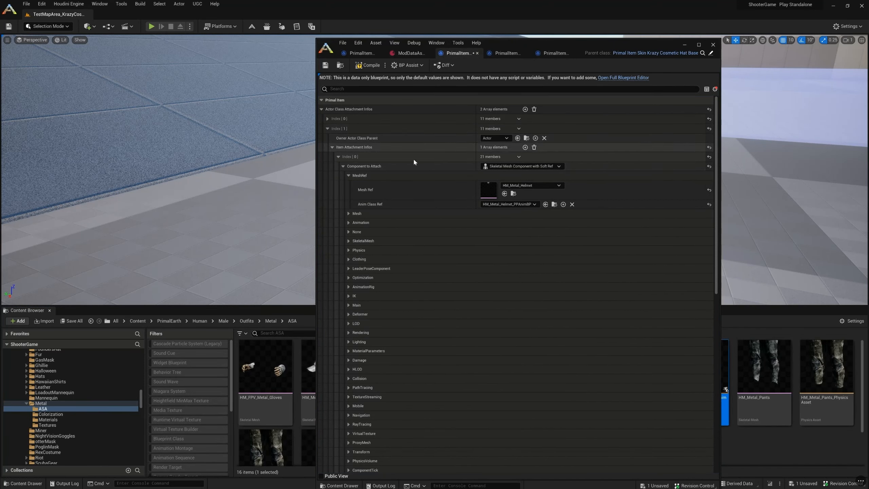
- Reset Socket to Attach To in the metal helmet's first attachment entry, and clear it back to None
left_click(554, 54)
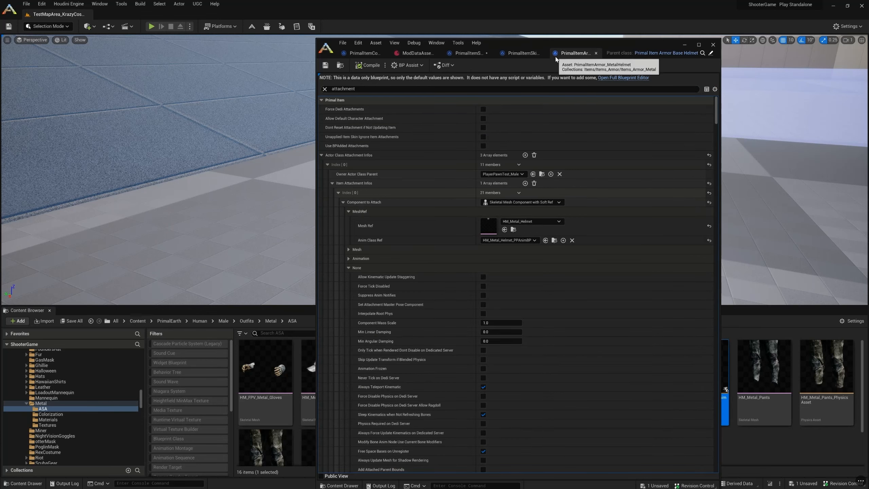
left_click(339, 194)
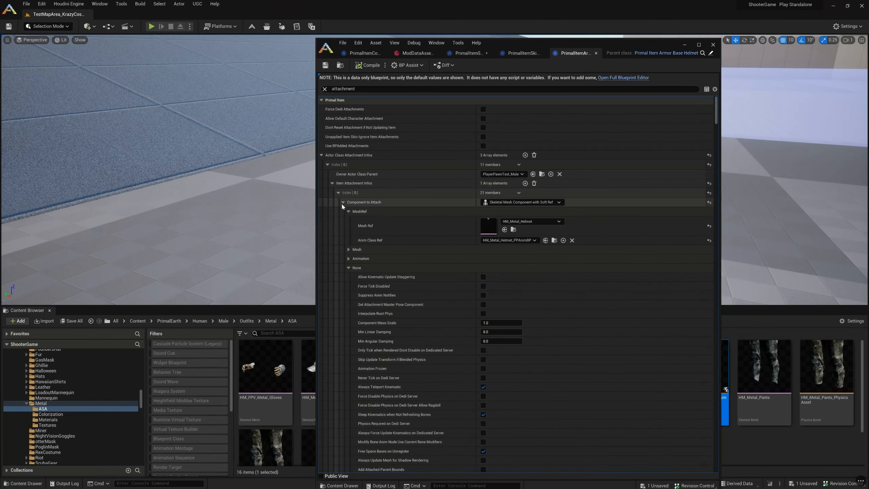
left_click(343, 202)
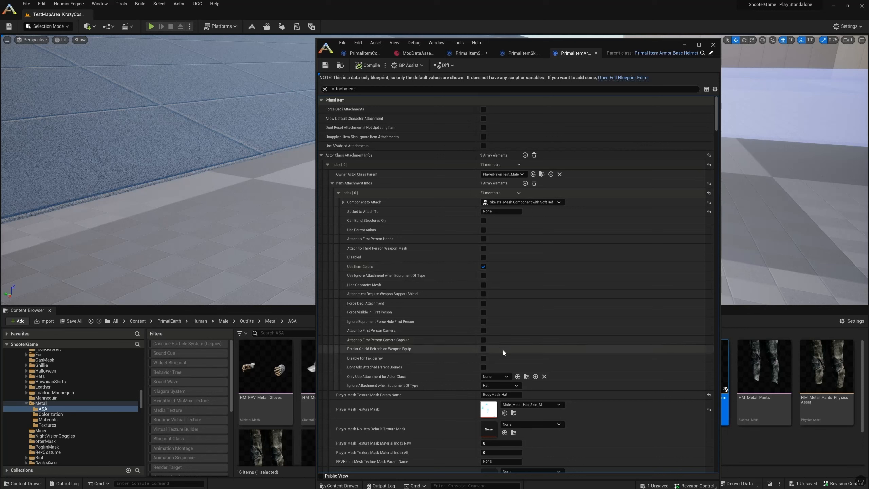
left_click(709, 213)
left_click(503, 211)
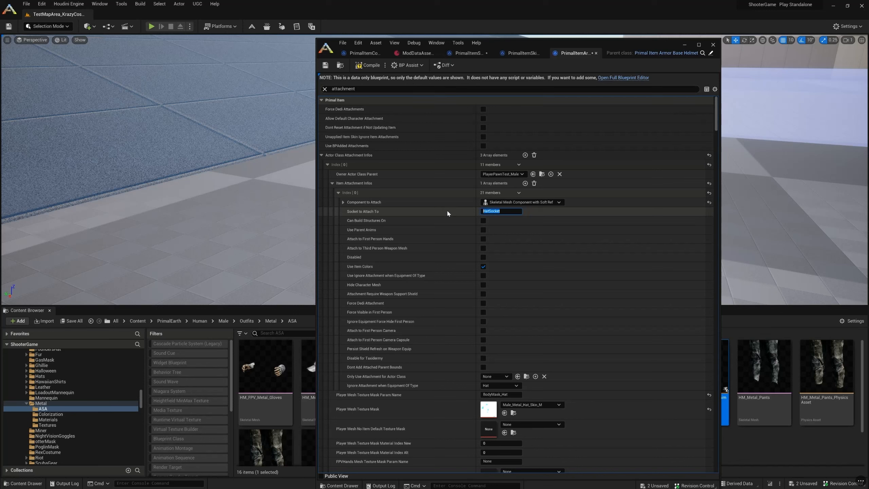
key("BackSpace")
left_click(392, 229)
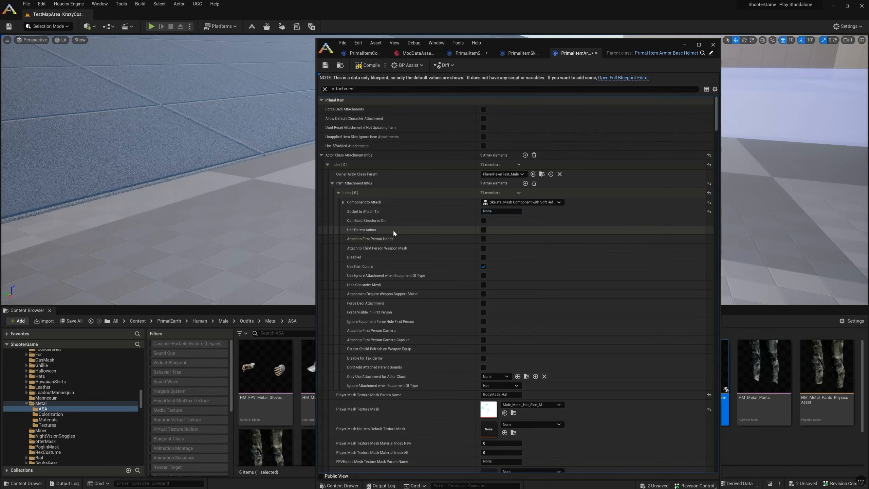
left_click(525, 54)
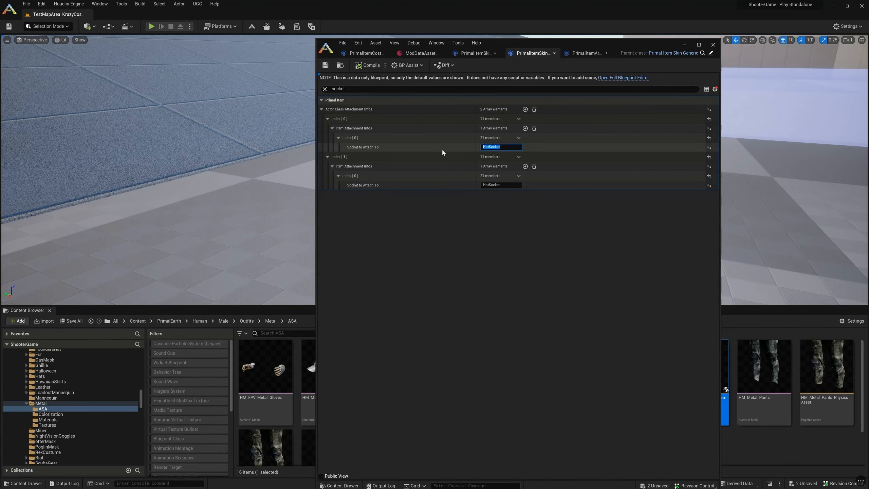
type("N")
type("HatSocket")
- Set Socket to Attach To to None in the chef hat skin's second attachment entry and recheck its Component to Attach references
left_click(479, 54)
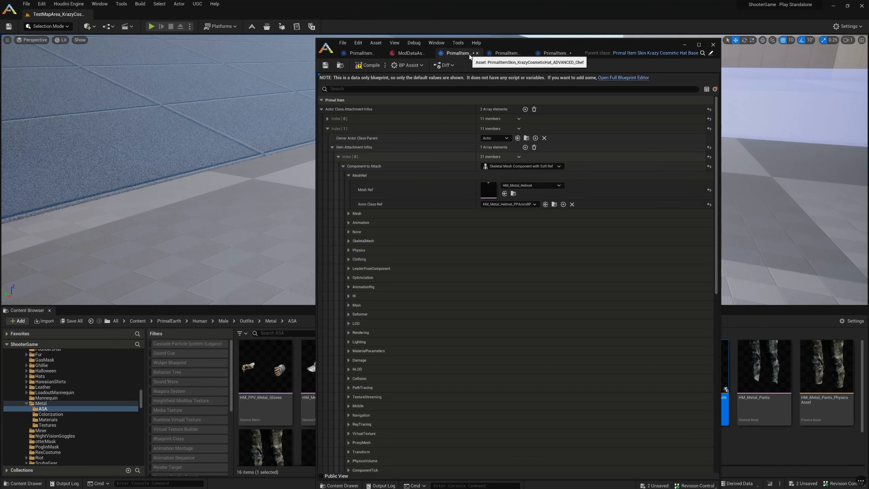
left_click(343, 166)
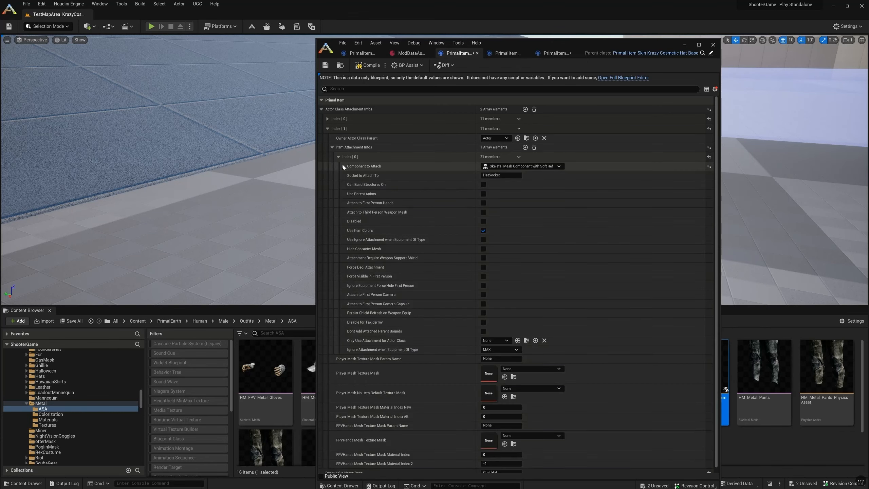
left_click(508, 176)
type("None")
key("Return")
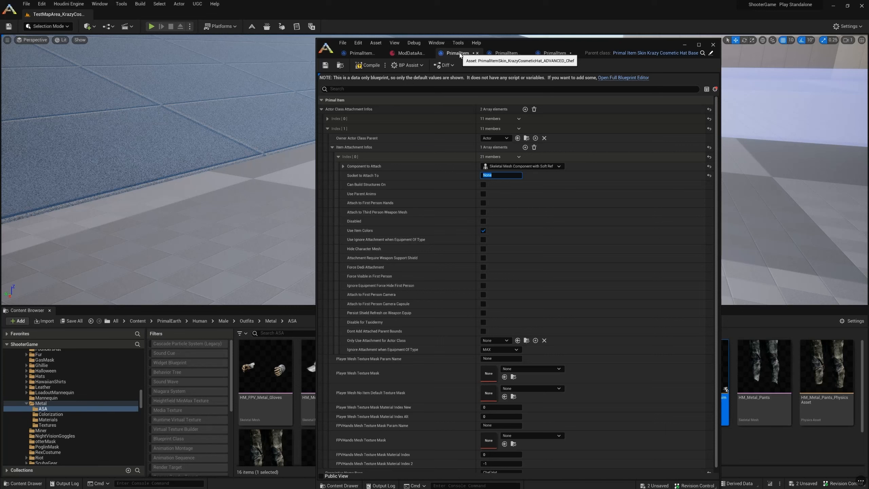
left_click(342, 166)
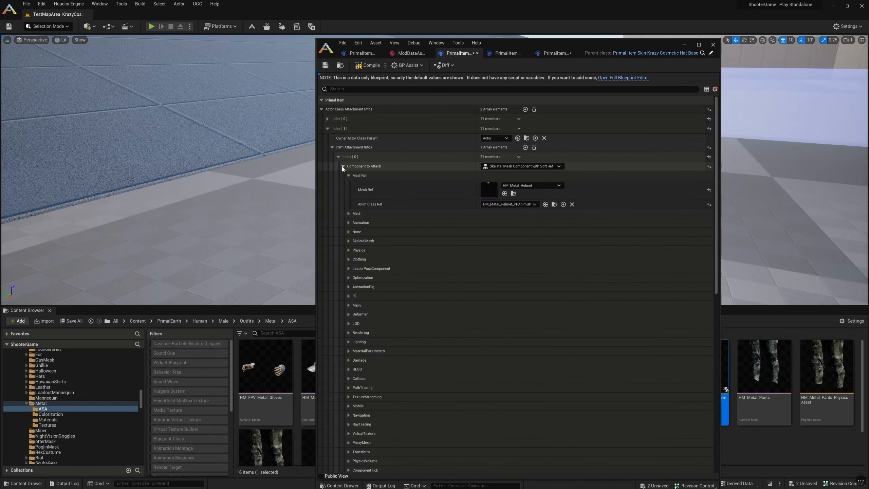
left_click(343, 166)
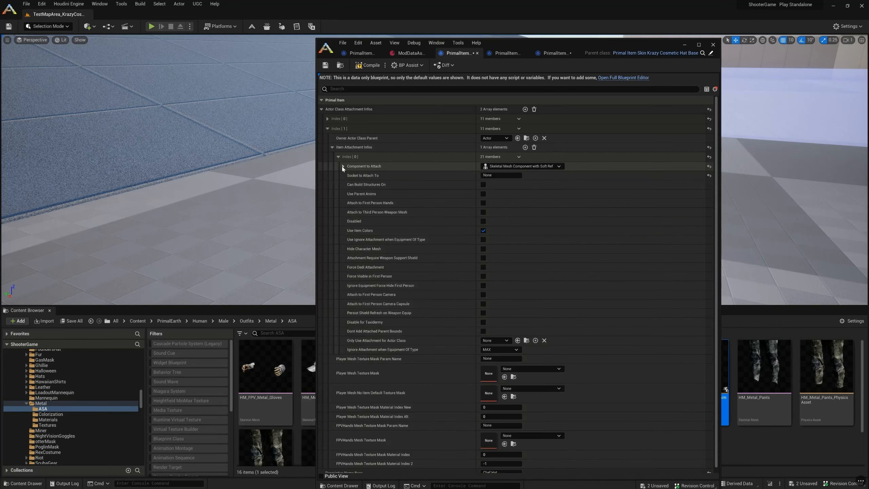
- Show the mod data asset, move its window off the level viewport, start a play session, and open the character's inventory
left_click(407, 52)
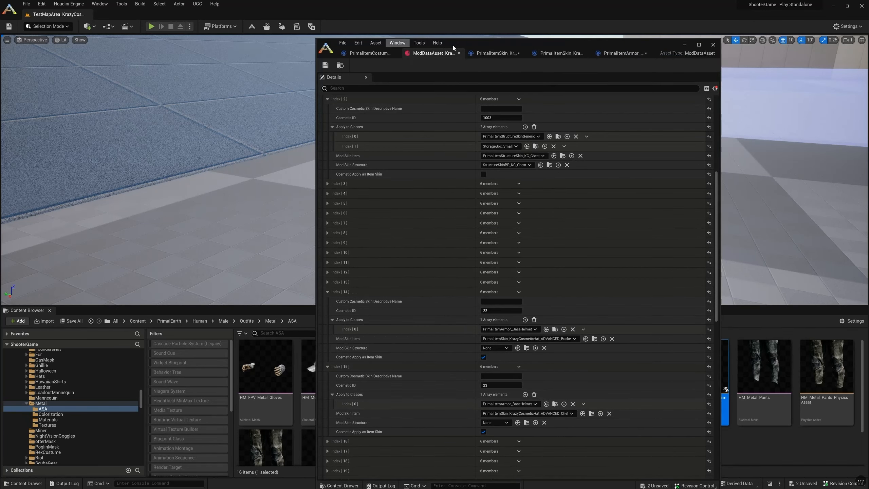
left_click_drag(533, 43, 684, 57)
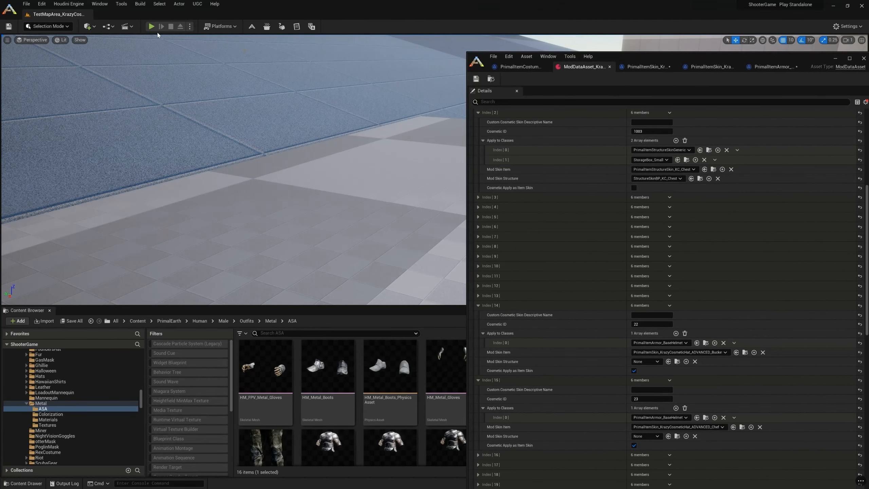
left_click(189, 26)
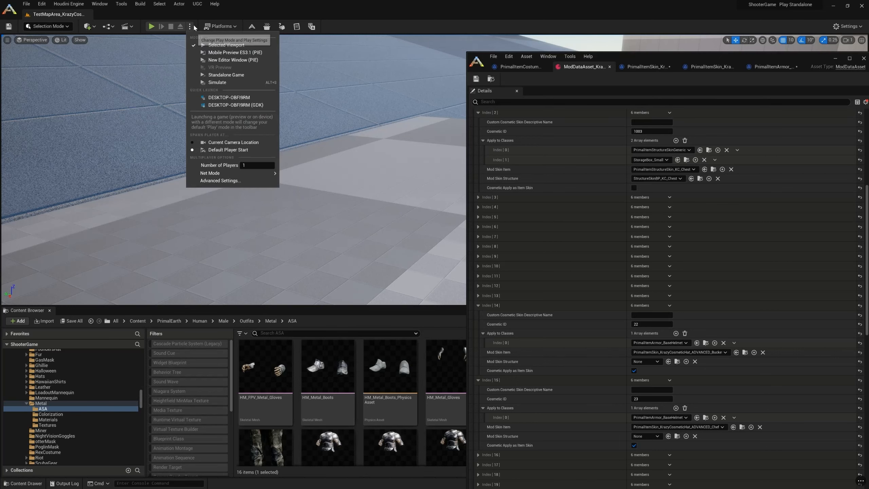
left_click(150, 27)
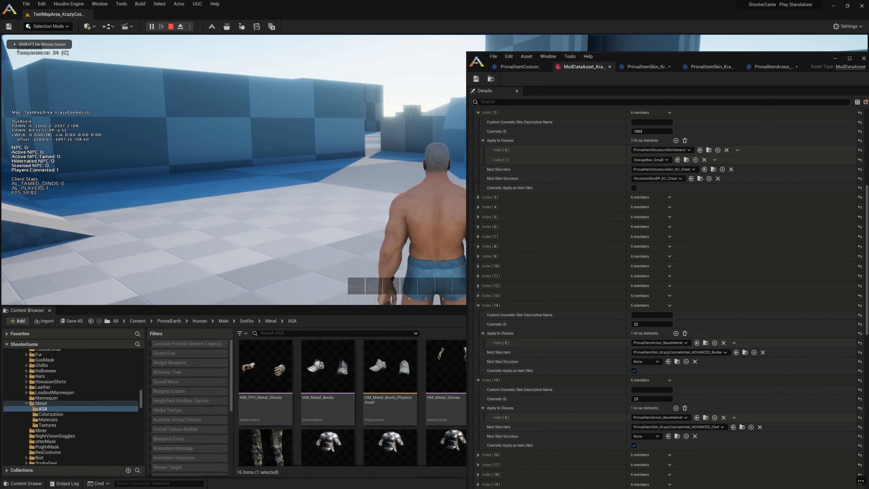
key("i")
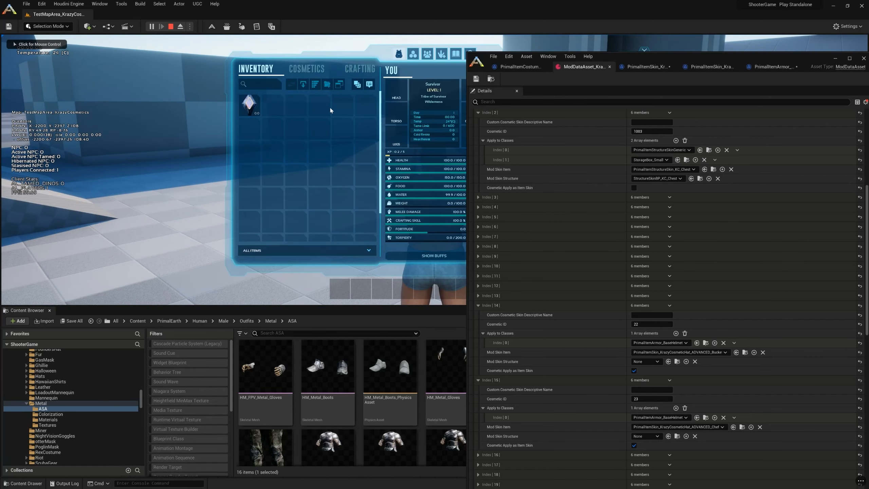
- Move the mod data asset window clear of the survivor preview and check the options of the custom survivor costume skin among the cosmetics
left_click_drag(693, 61, 603, 72)
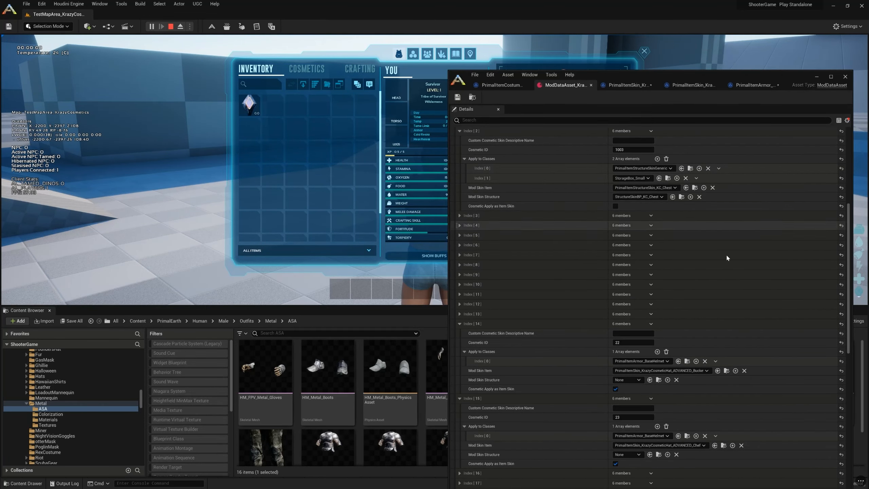
left_click_drag(676, 70, 844, 73)
left_click(307, 69)
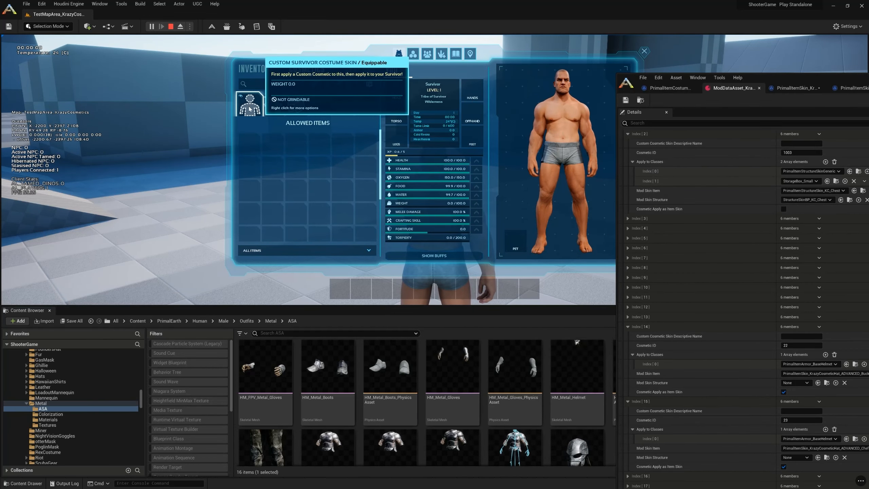
right_click(248, 108)
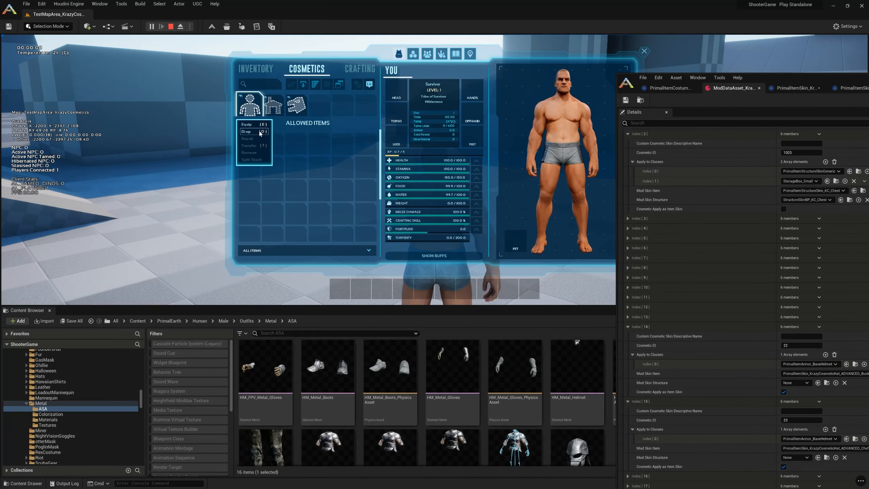
- Return to the inventory items and give the survivor a cloth hat with the console command GFID ClothHelmet
left_click(263, 70)
key("grave")
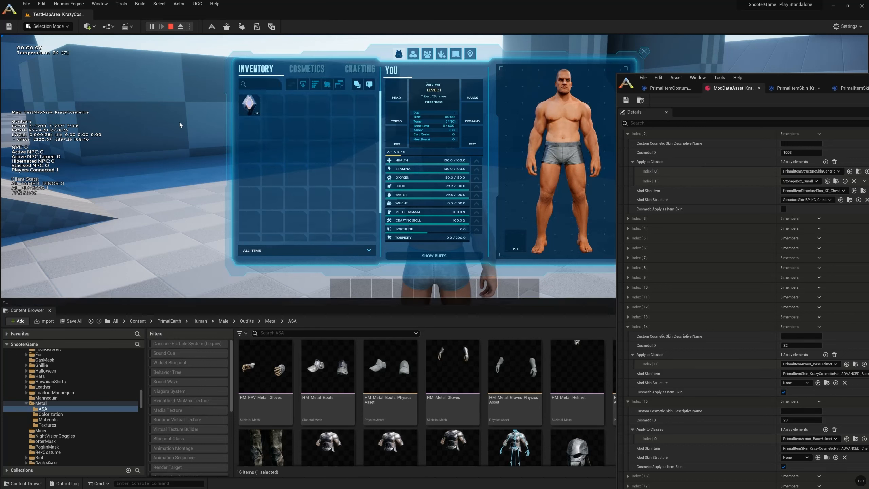
type("gfid cloth")
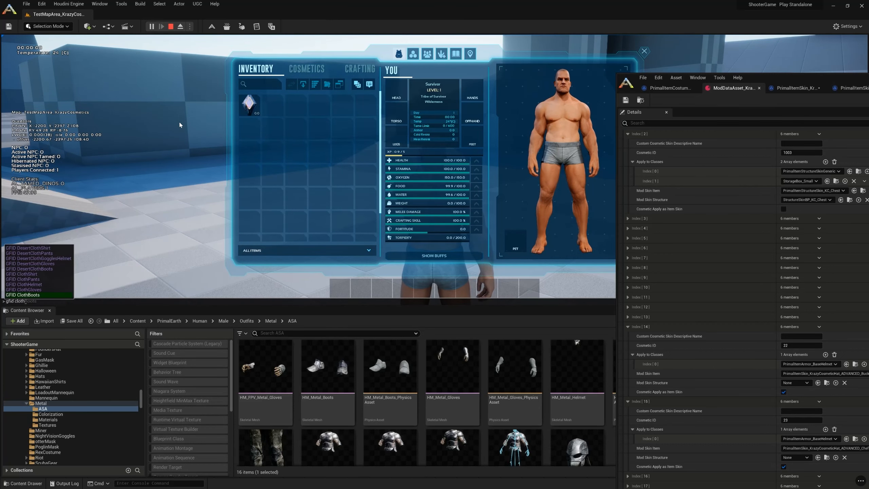
key("Up")
key("Up")
key("Up")
key("Up")
key("Down")
key("Down")
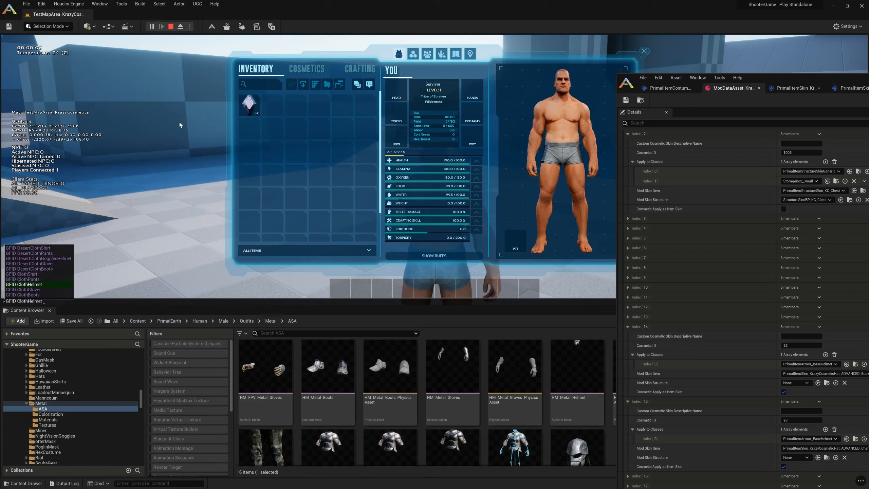
key("Return")
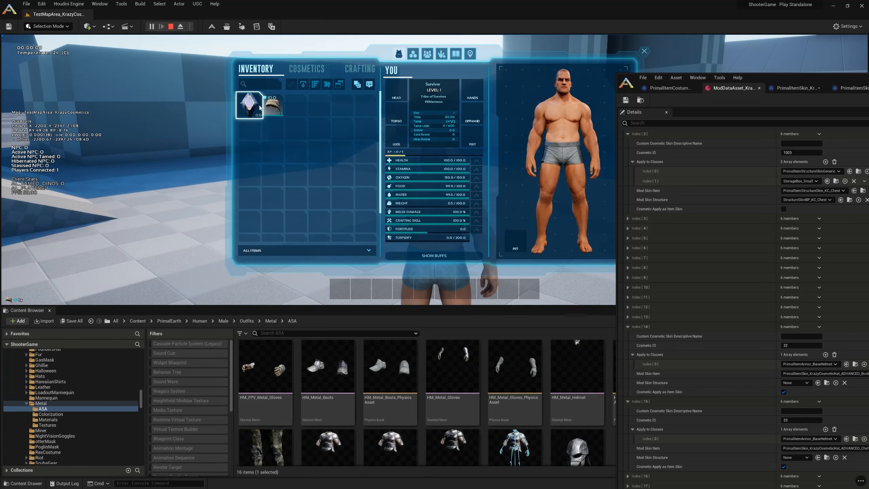
right_click(265, 110)
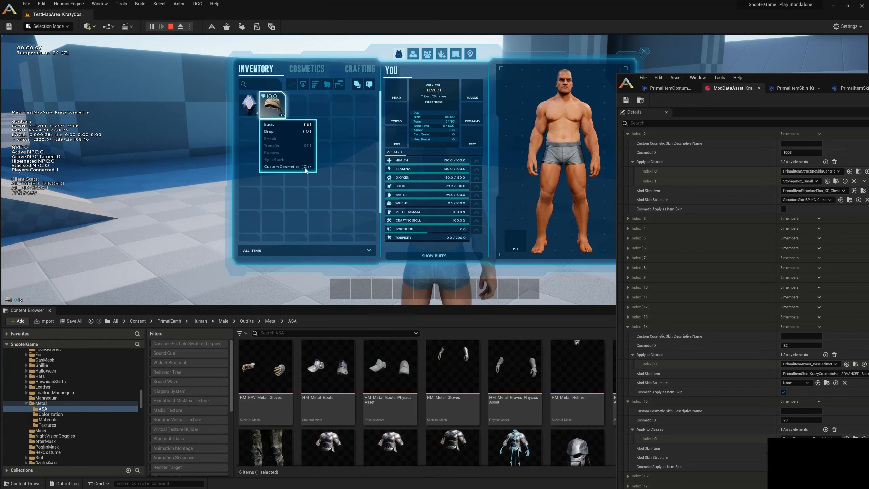
mouse_move(297, 167)
left_click(329, 170)
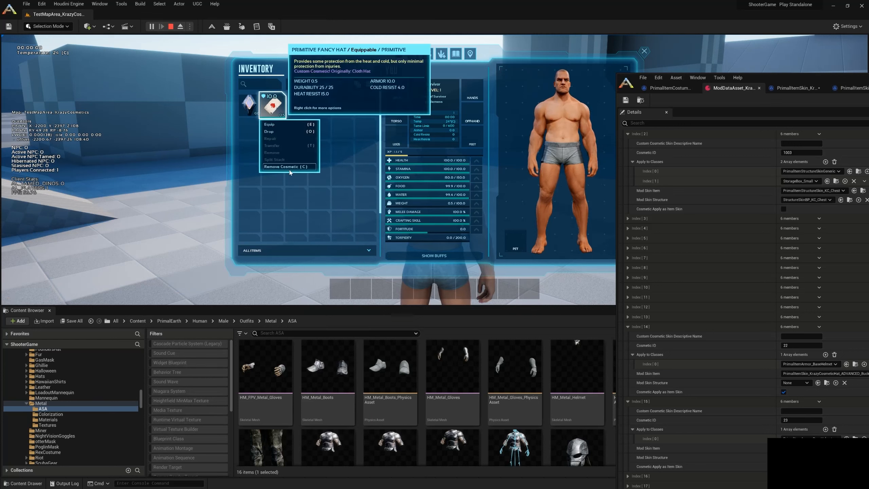
right_click(272, 109)
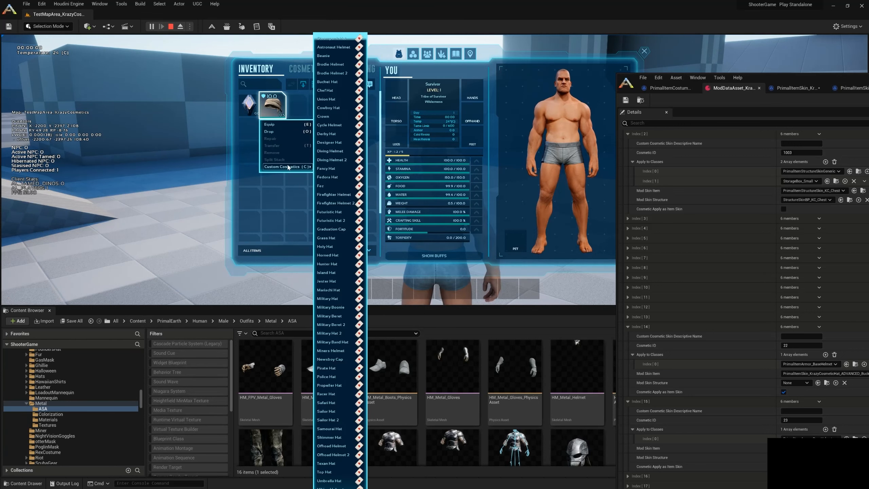
- Apply the Chef Hat custom cosmetic to the cloth hat in the inventory and remove the hat's cosmetic again
mouse_move(288, 167)
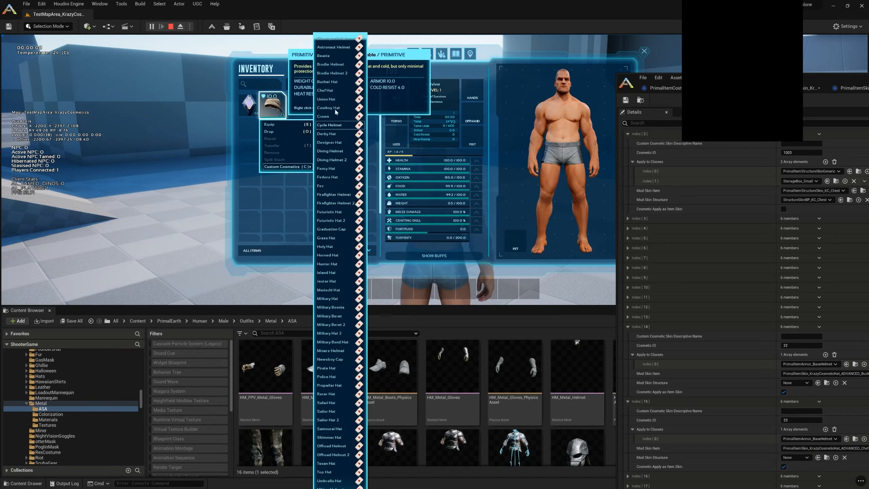
left_click_drag(673, 33, 498, 35)
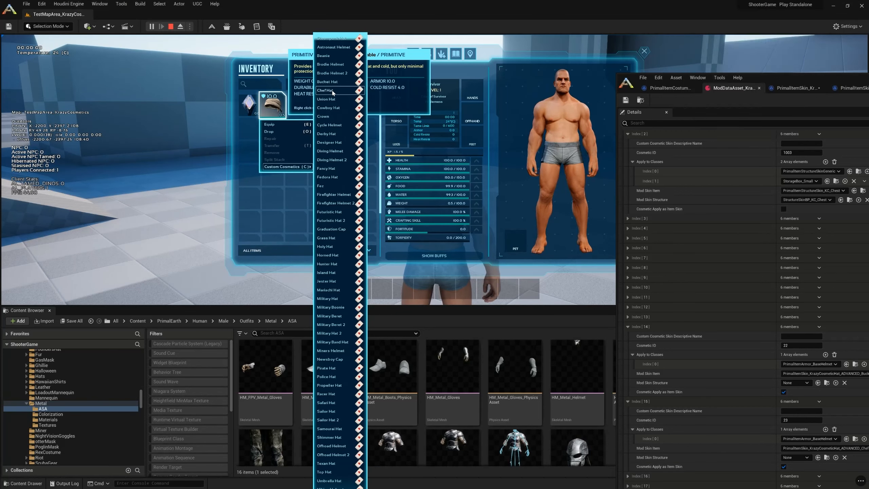
left_click(330, 90)
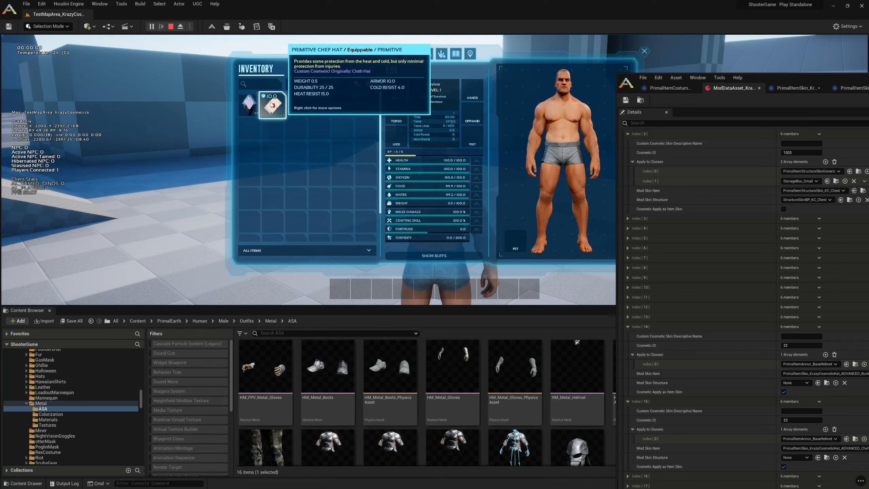
right_click(272, 105)
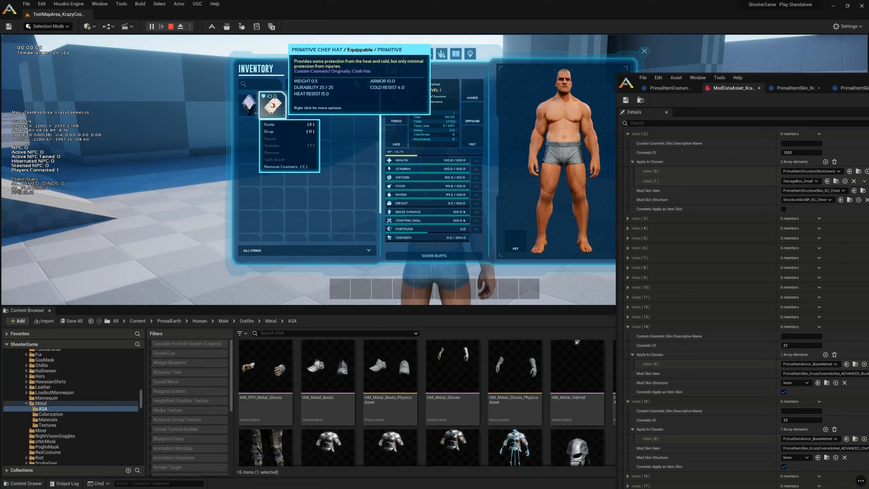
right_click(272, 105)
right_click(272, 105)
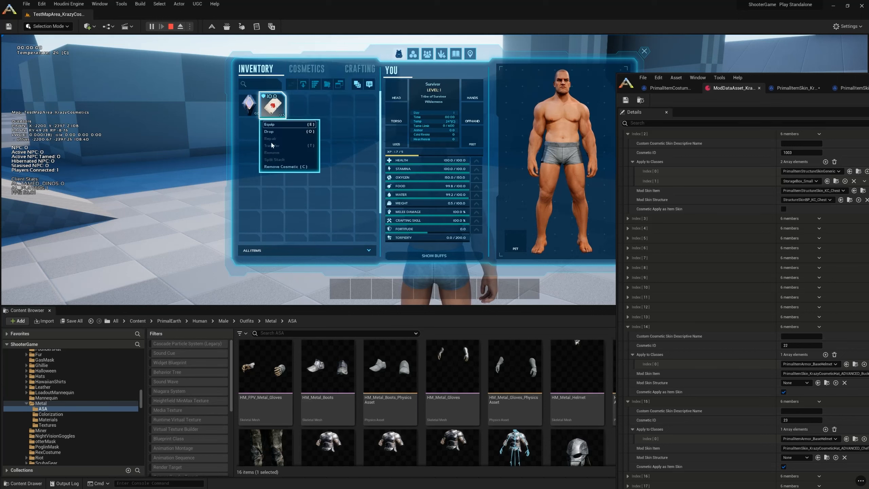
left_click(276, 166)
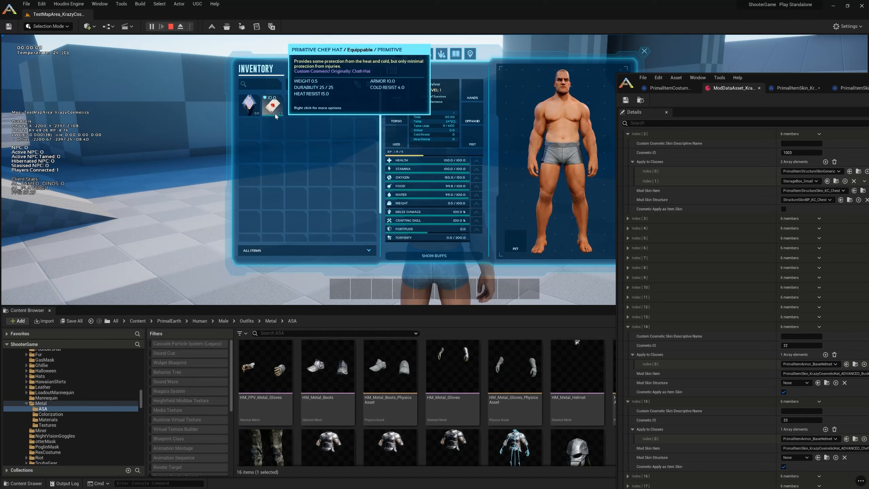
right_click(275, 113)
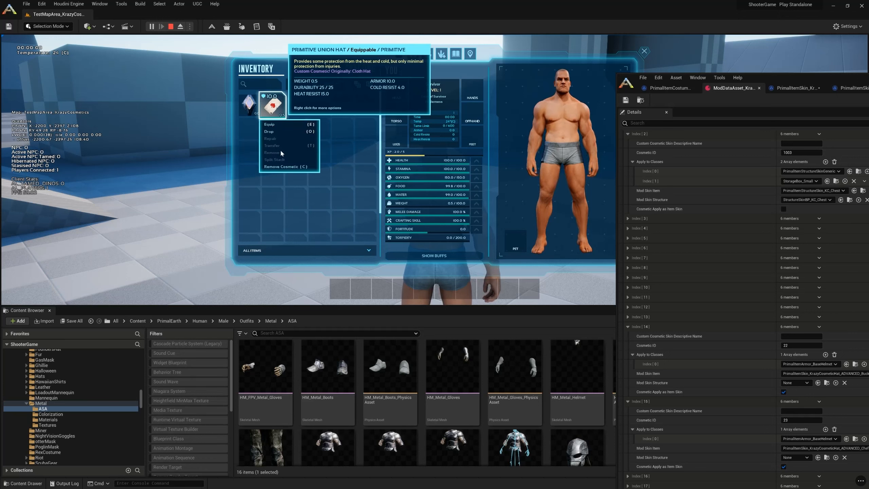
left_click(286, 167)
- Apply the Chef Hat custom cosmetic to the cloth hat and equip it in the survivor's head slot
right_click(273, 104)
left_click(286, 167)
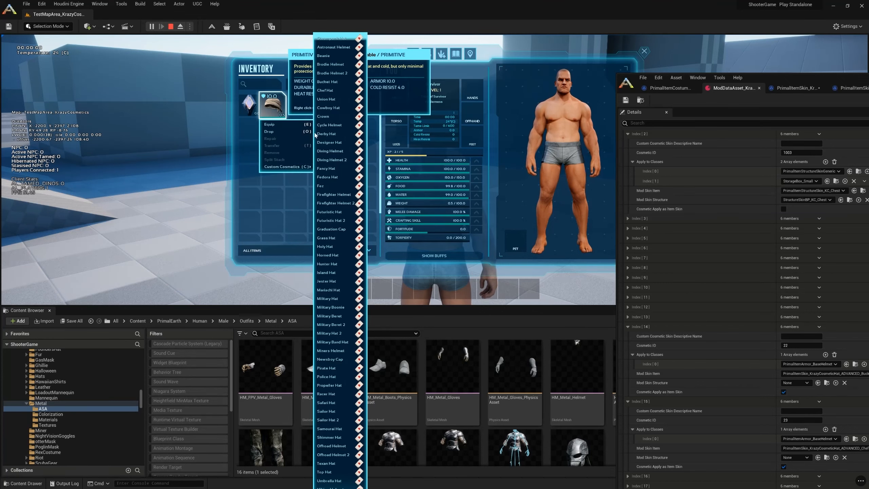
left_click(332, 92)
left_click_drag(273, 104, 400, 90)
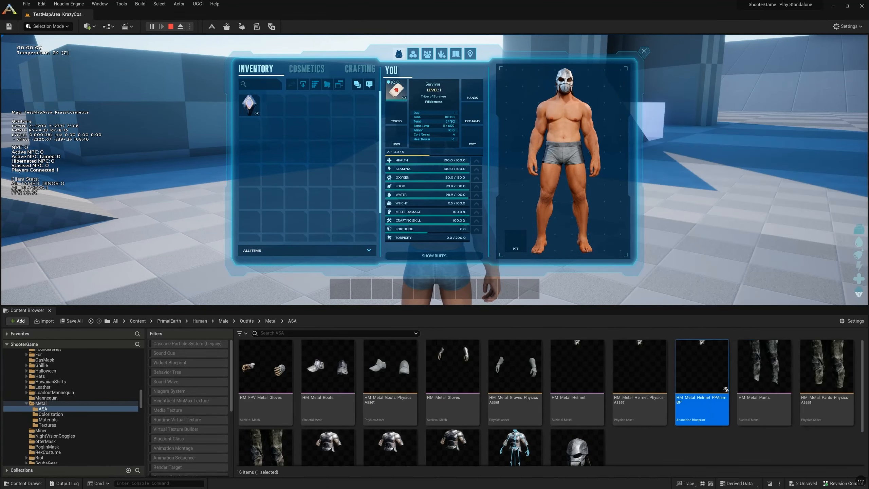
- Close the inventory, view the survivor from the front with the orbit camera, and move and jump to examine how the equipped helmet animates
key("i")
key("w")
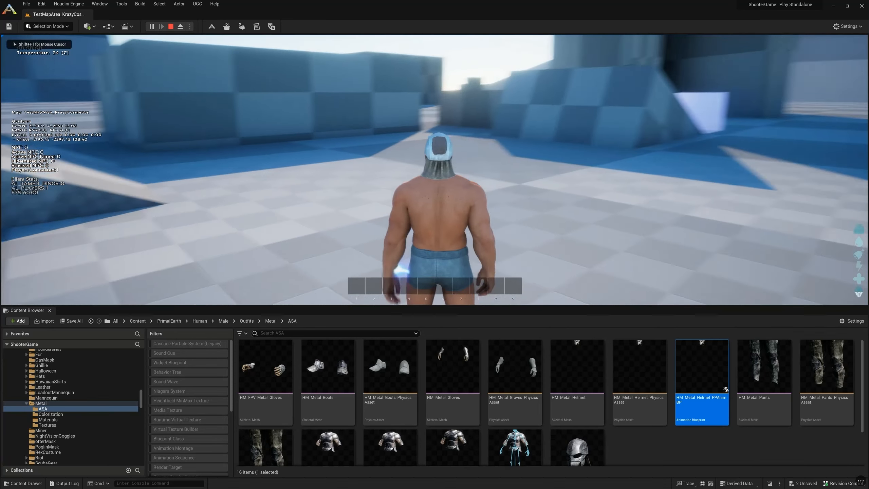
key("k")
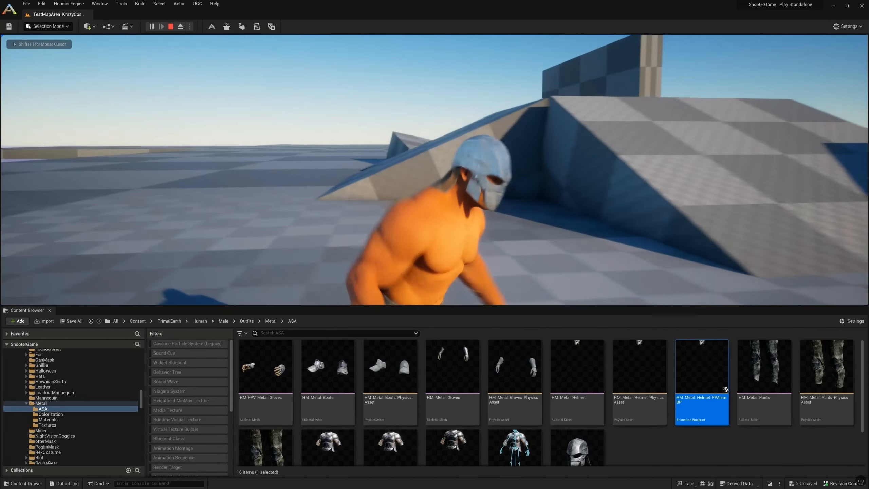
key("space")
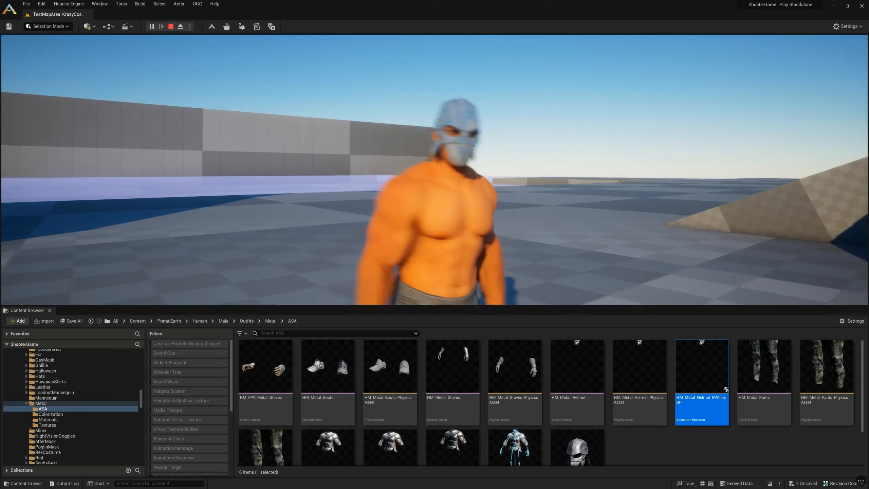
key("d")
key("a")
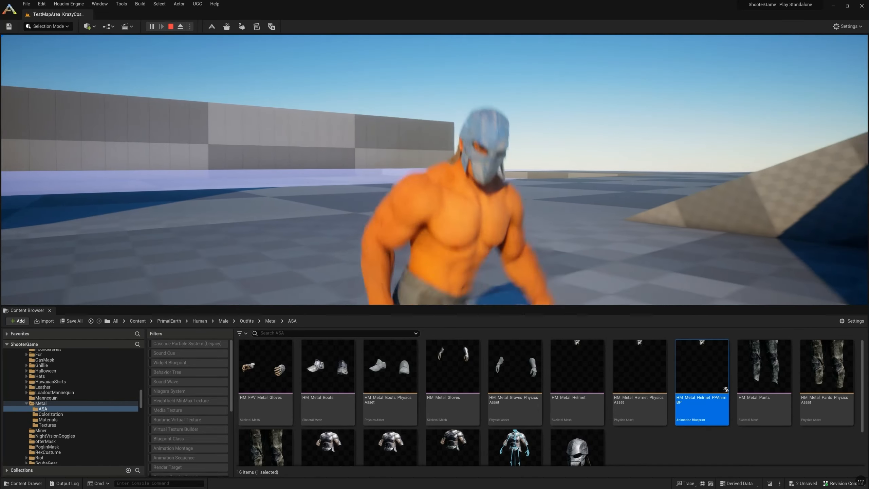
key("d")
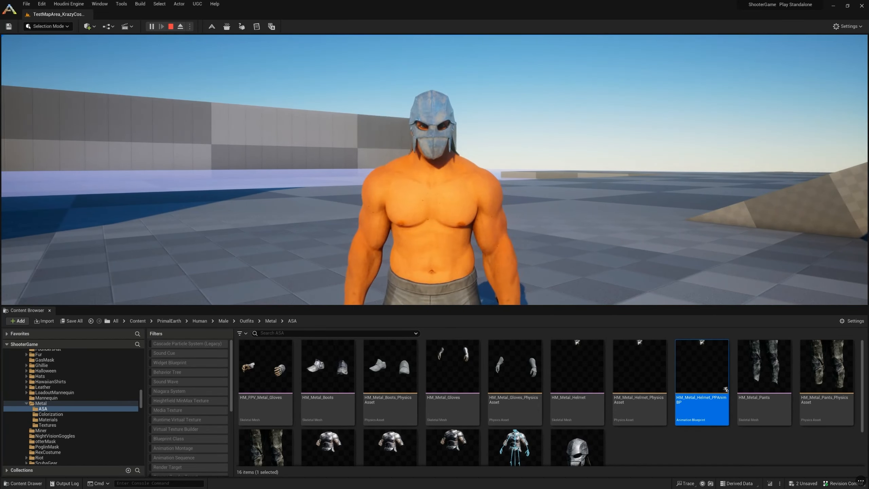
key("a")
key("space")
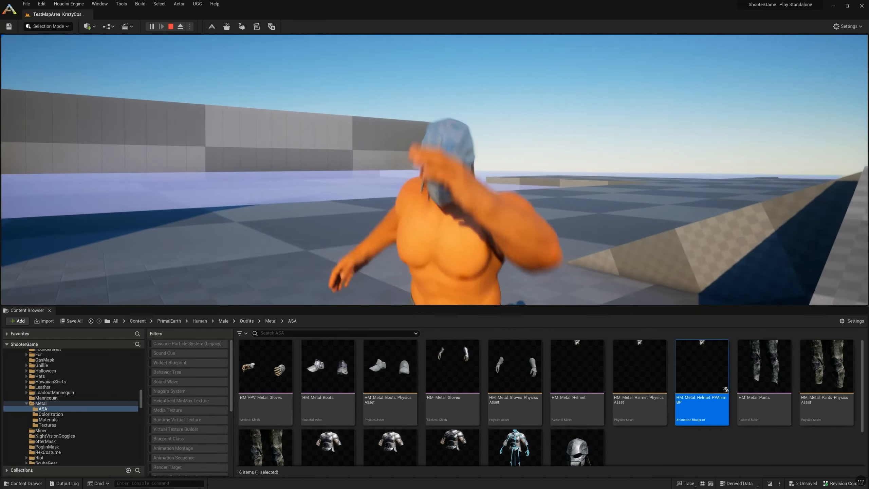
- Release the mouse from the play session and locate the Index 14 entry's Mod Skin Item in the Content Browser
key("shift+F1")
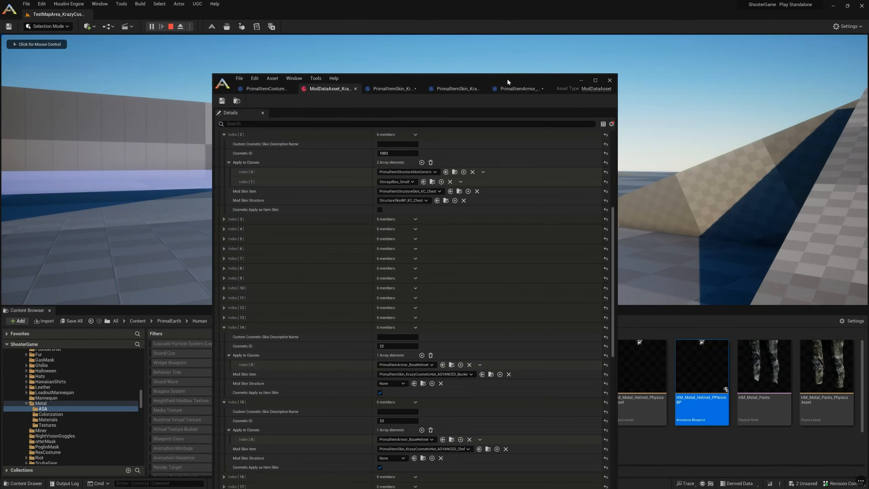
left_click_drag(506, 77, 644, 38)
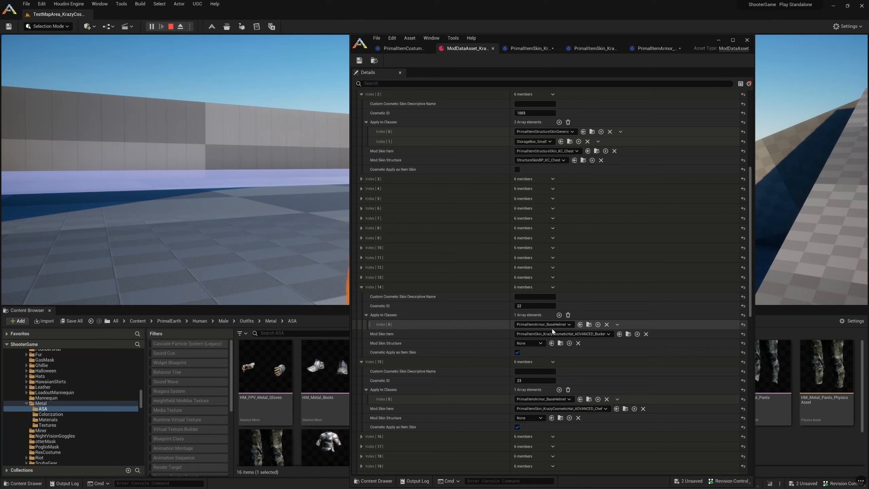
left_click(628, 333)
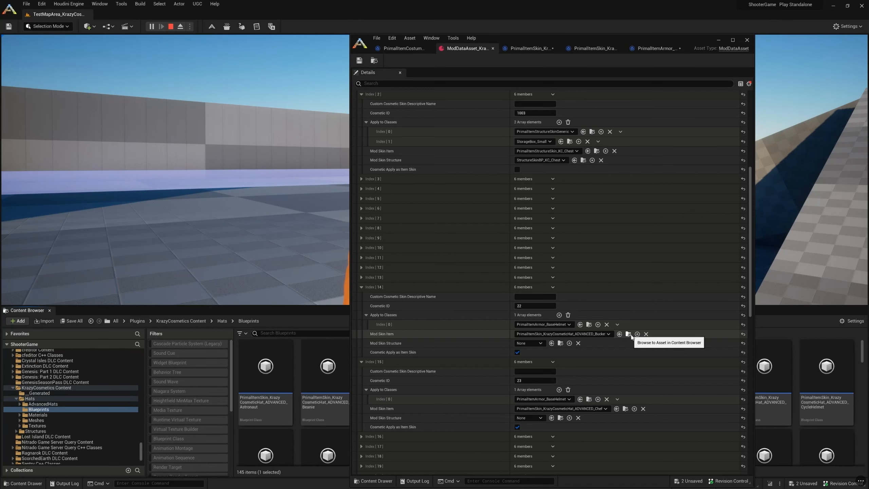
left_click_drag(511, 37, 713, 67)
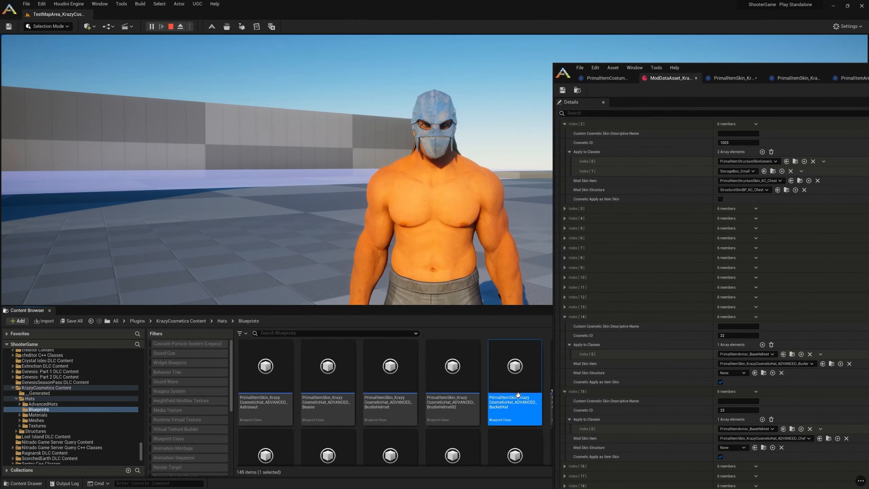
- Open the BucketHat skin blueprint, search its properties for "item skin", and return to the mod data asset
double_click(518, 396)
left_click(754, 114)
type("i")
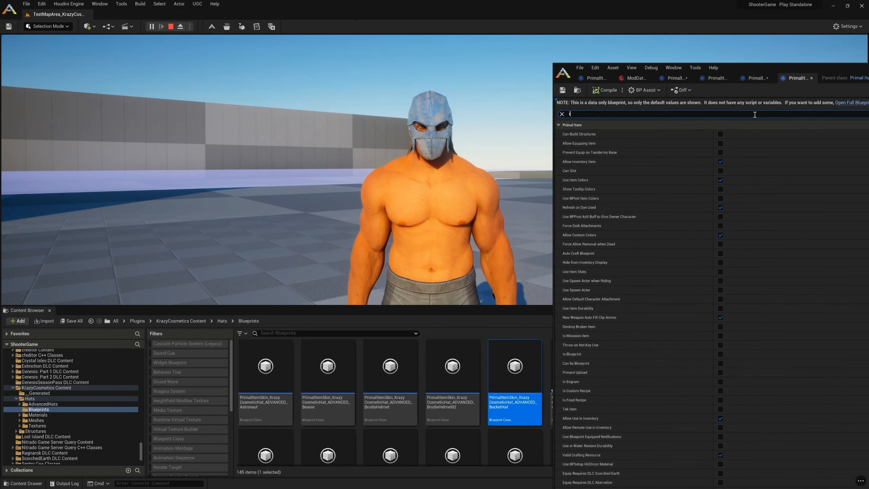
type("tem skin")
left_click(635, 78)
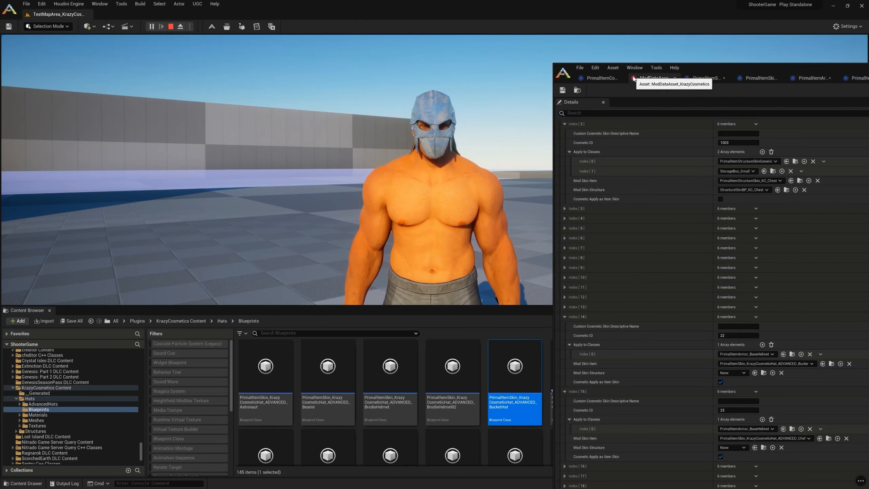
- Stop the play session and reposition the mod data asset window over the level view
left_click_drag(786, 71, 682, 70)
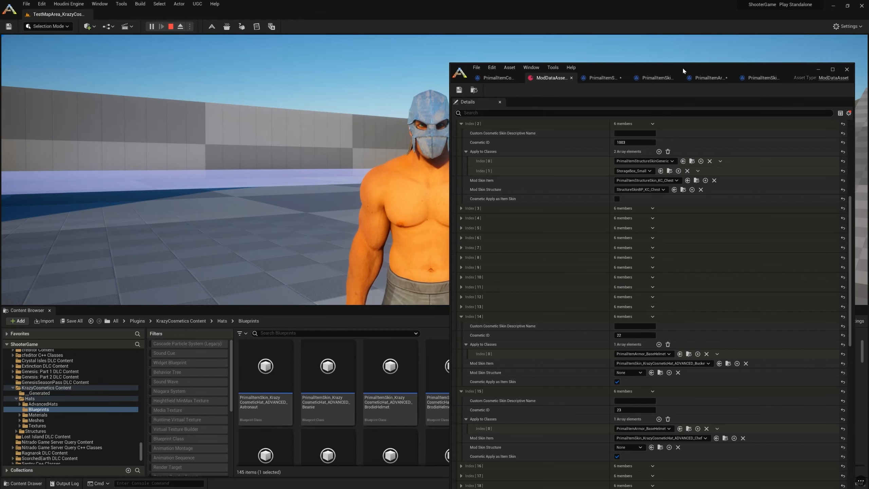
left_click(171, 27)
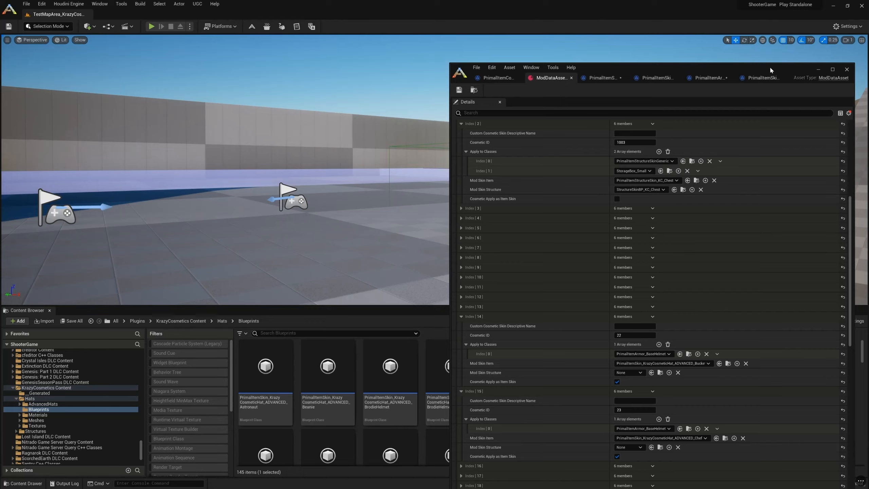
left_click_drag(770, 66, 651, 67)
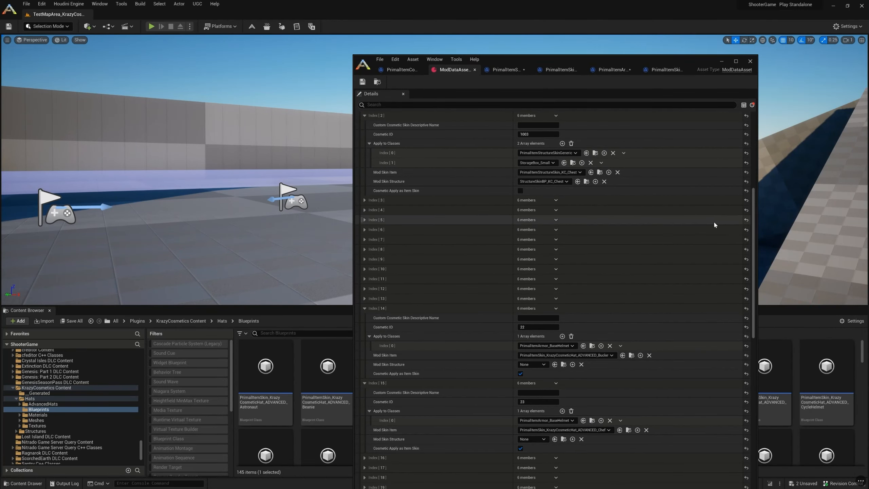
- Add a new element to the Mod Custom Cosmetic Entries array and bring the end of the list into view
scroll(640, 227, "up", 6)
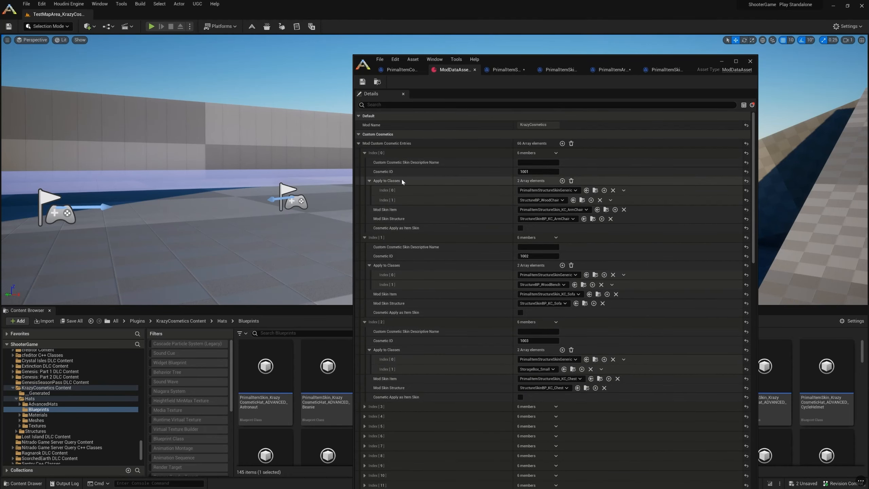
left_click(359, 143)
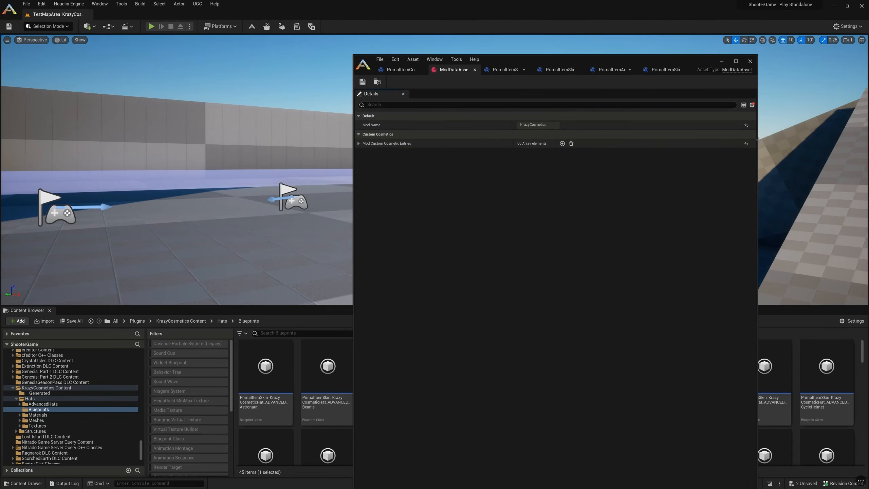
left_click(562, 144)
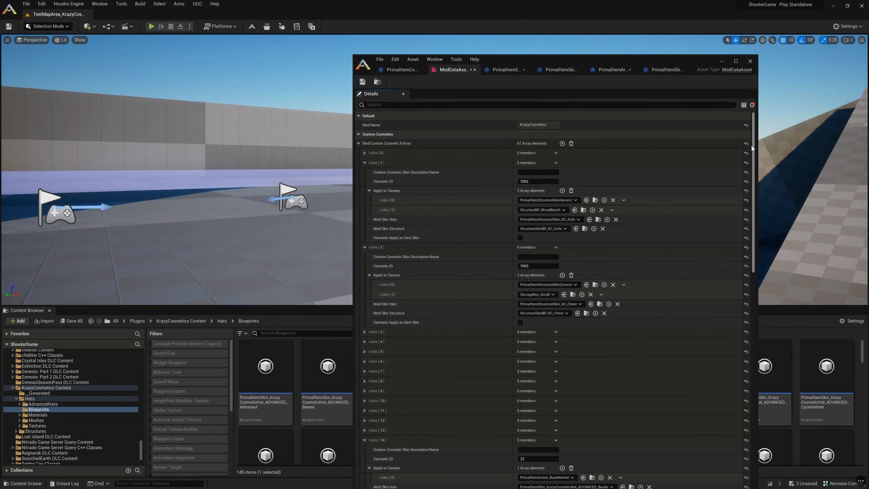
left_click_drag(753, 231, 769, 481)
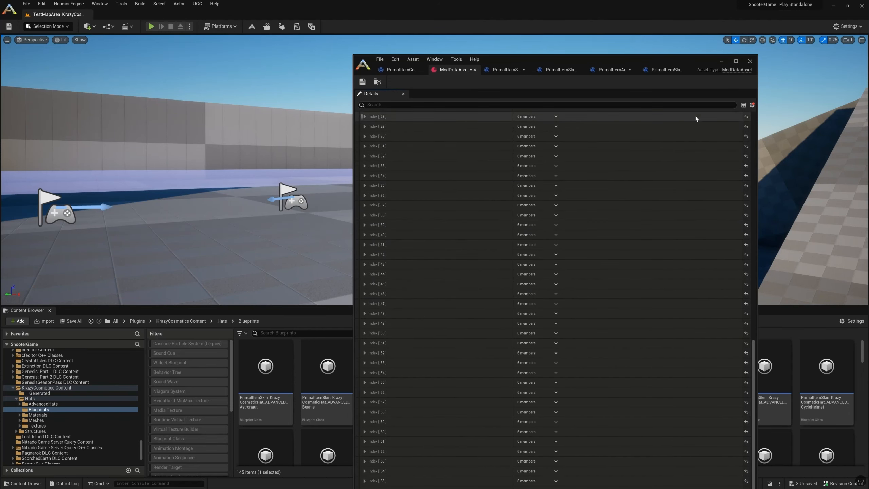
left_click_drag(675, 64, 674, 21)
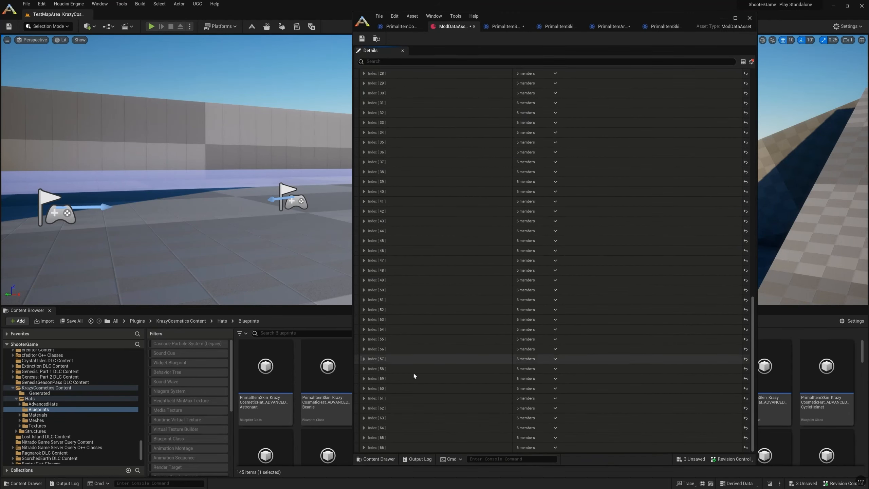
- Paste the copied "Weapon Cosmetic: 'Turkey Club'" settings into the new Index 66 entry and expand its Apply to Classes list
left_click(364, 447)
scroll(366, 445, "down", 3)
right_click(377, 390)
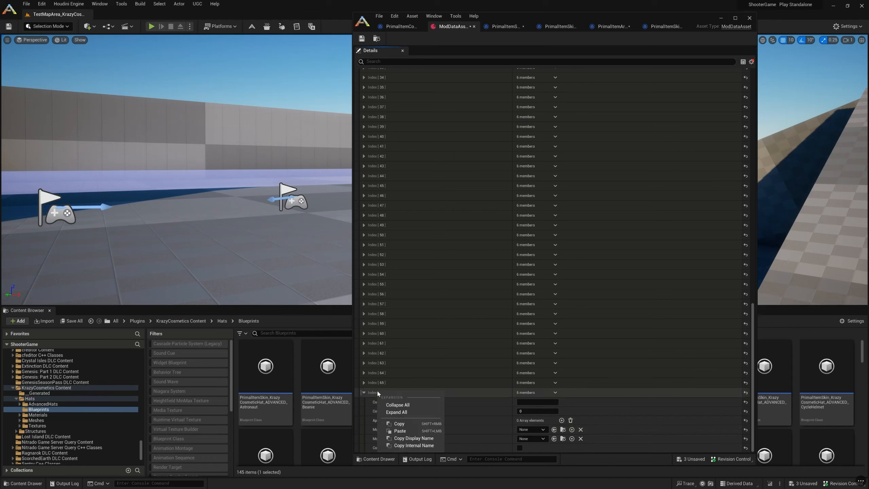
left_click(398, 431)
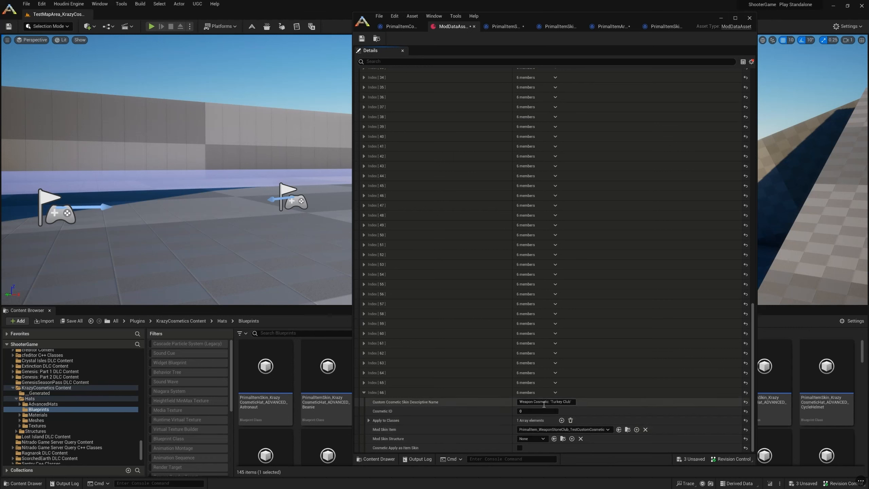
left_click(368, 419)
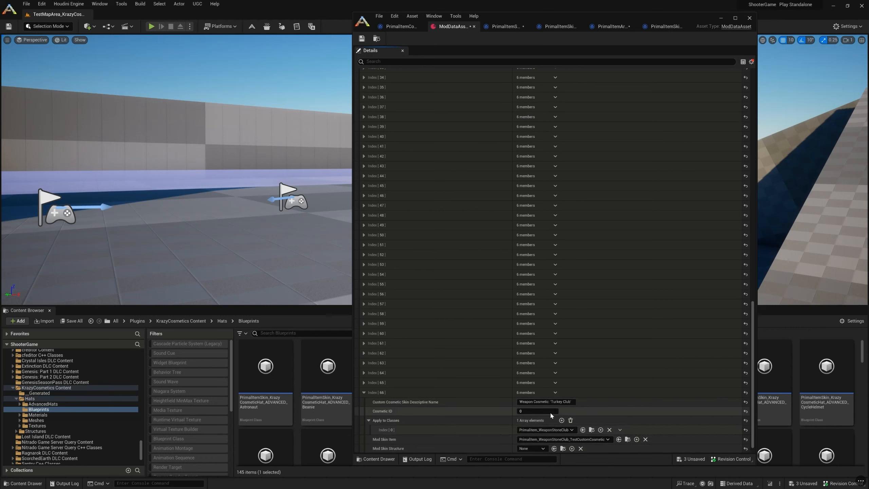
scroll(754, 420, "down", 1)
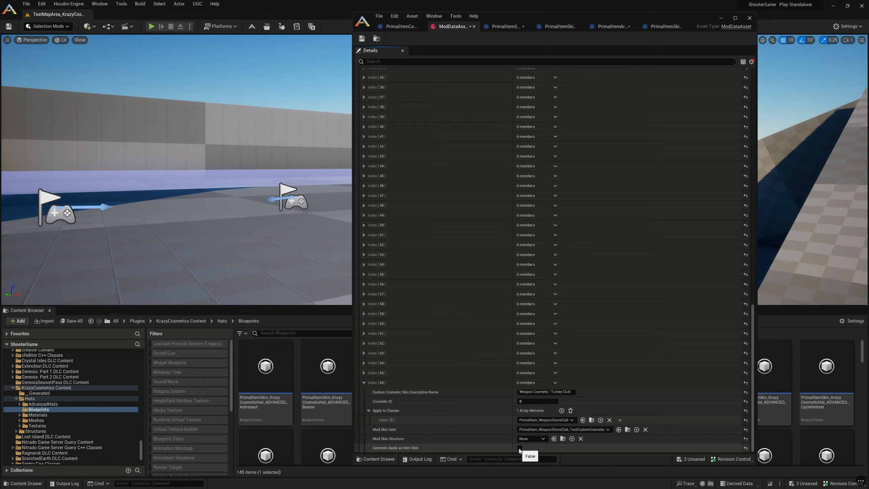
- Locate the new entry's Mod Skin Item, PrimalItem_WeaponStoneClub_TestCustomCosmetic, open its blueprint and widen the editor window
left_click(627, 429)
left_click_drag(650, 18, 676, 8)
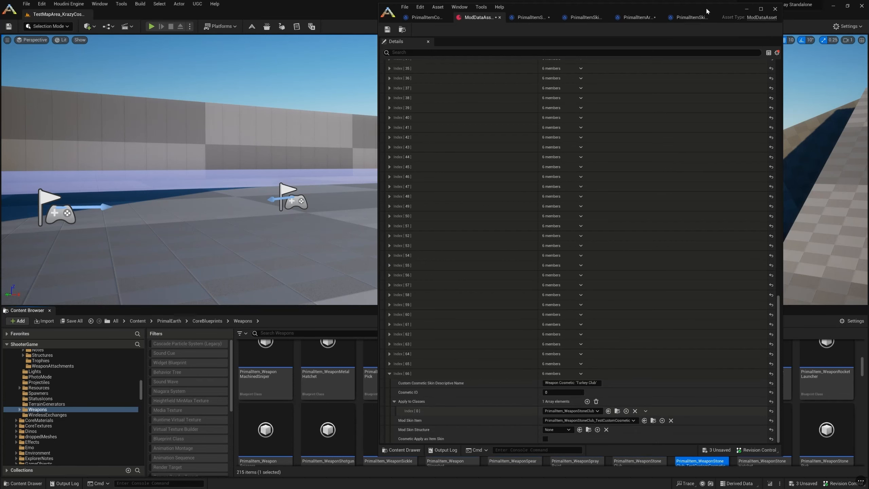
left_click_drag(705, 9, 537, 30)
double_click(715, 443)
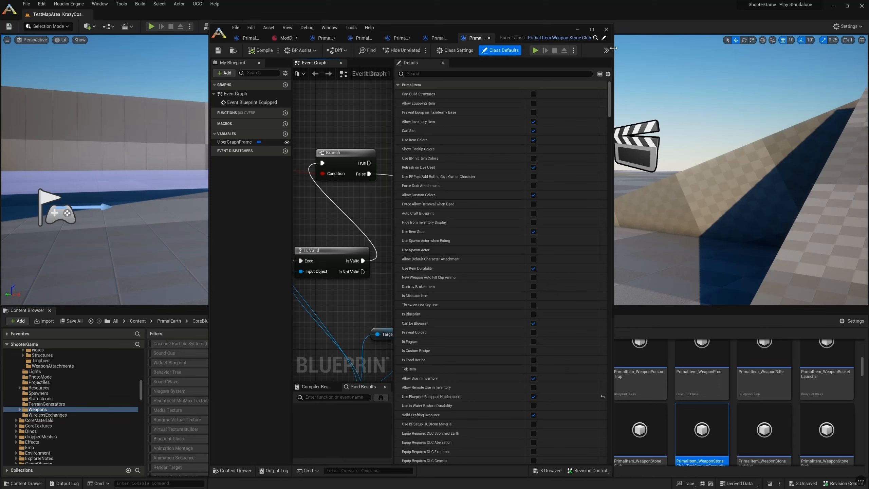
left_click_drag(612, 48, 741, 48)
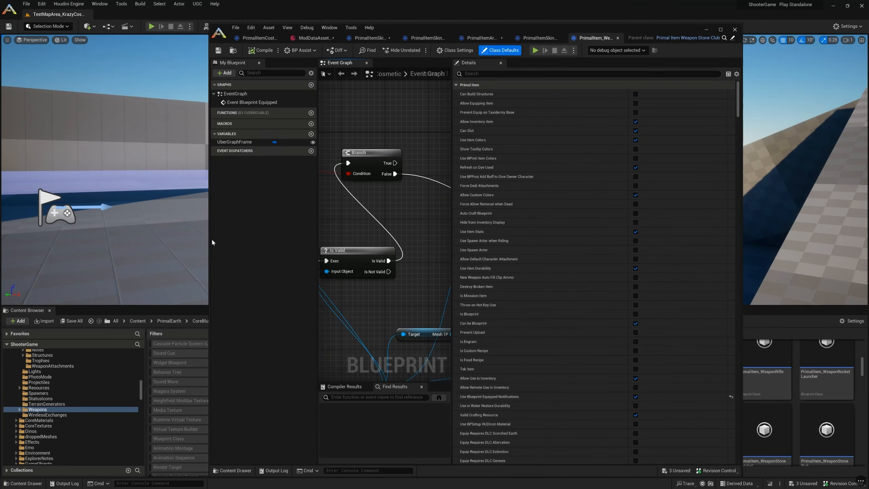
- Compare the Index 66 entry's Cosmetic Apply as Item Skin setting in the mod data asset with the stone club cosmetic blueprint
left_click(321, 40)
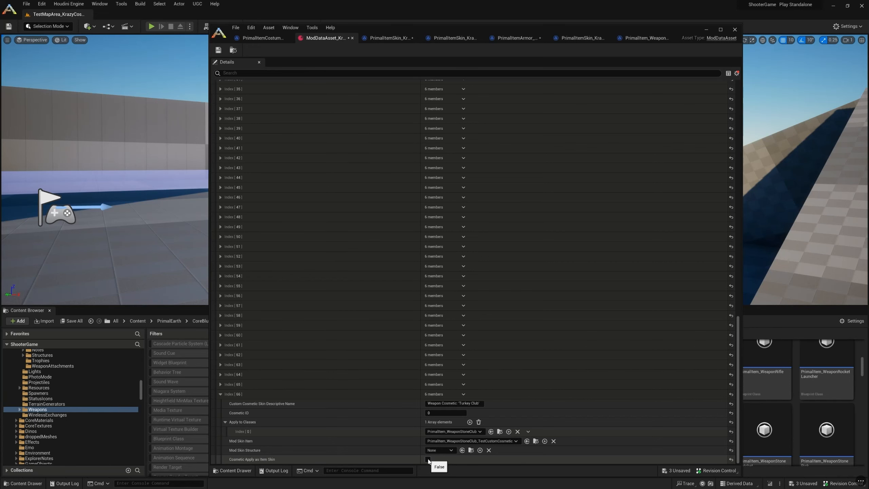
left_click(643, 38)
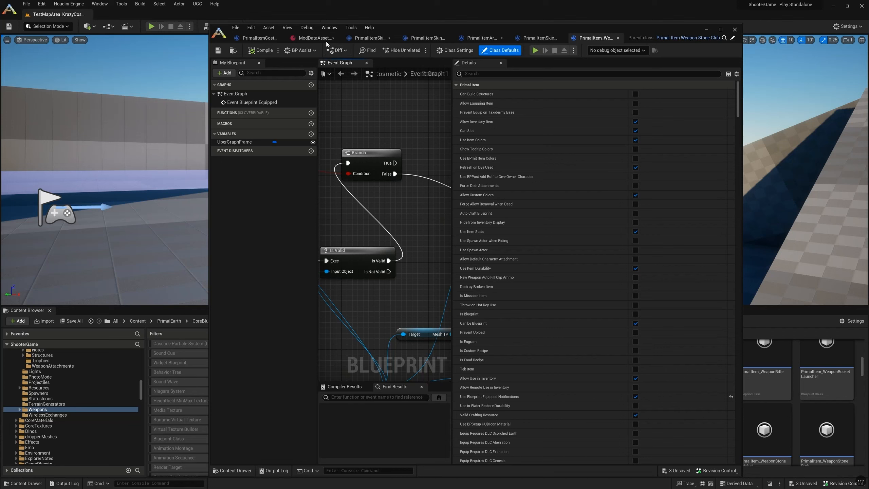
left_click(307, 27)
left_click(437, 25)
left_click(313, 37)
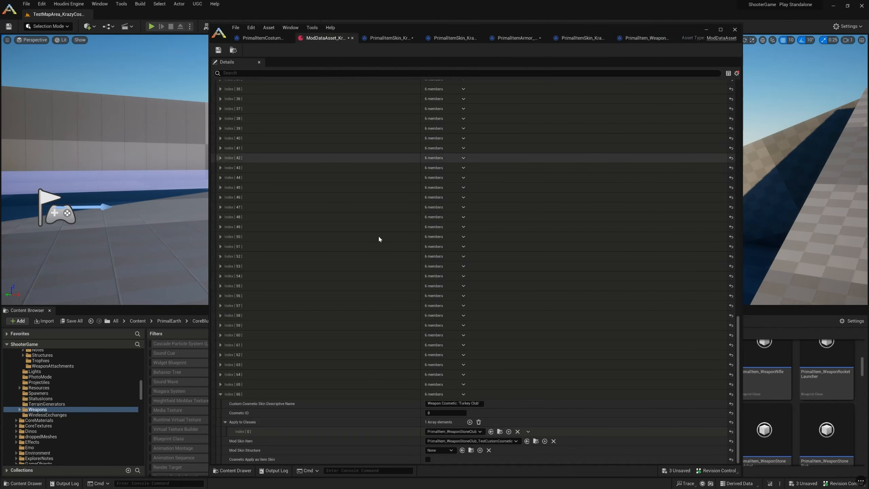
left_click(644, 39)
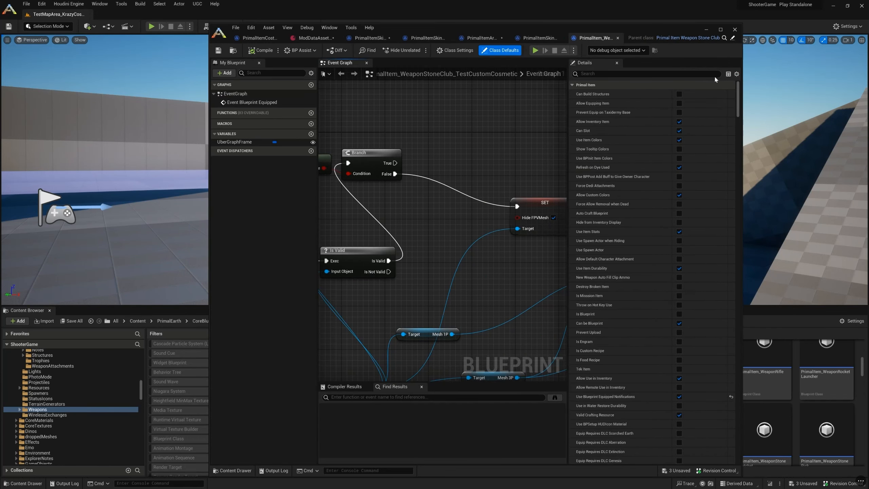
- Show only the modified properties of the stone club cosmetic blueprint, collapse Actor Class Attachment Infos and widen the details area
left_click(736, 74)
left_click(744, 82)
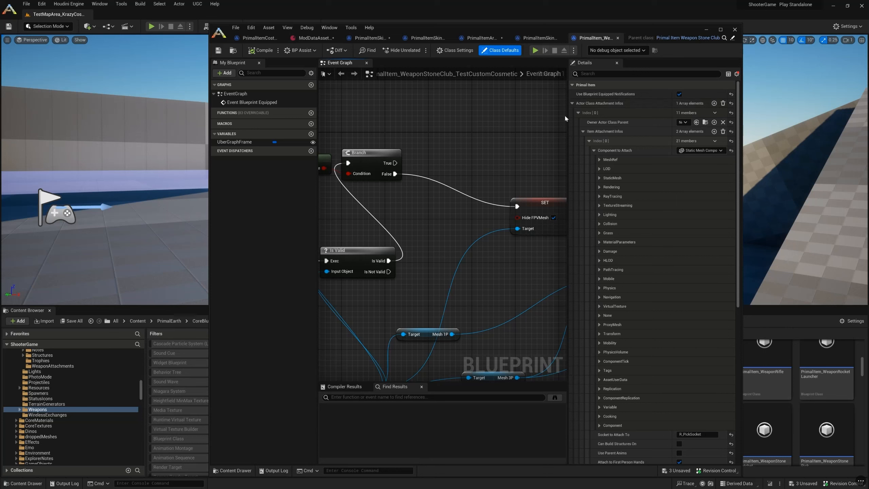
left_click_drag(568, 116, 580, 116)
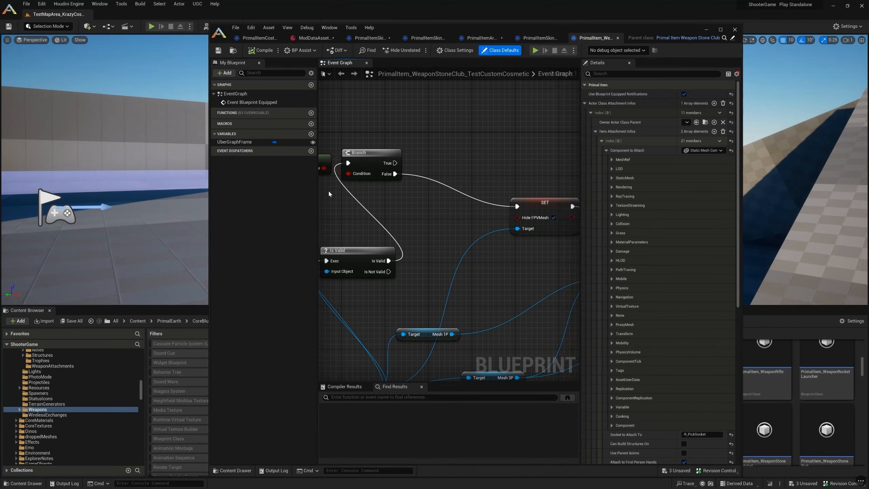
left_click_drag(317, 223, 251, 223)
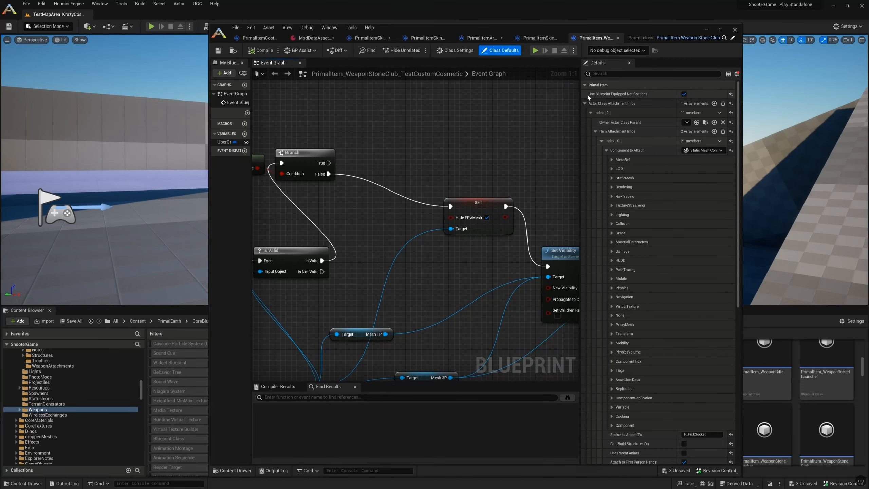
left_click(584, 104)
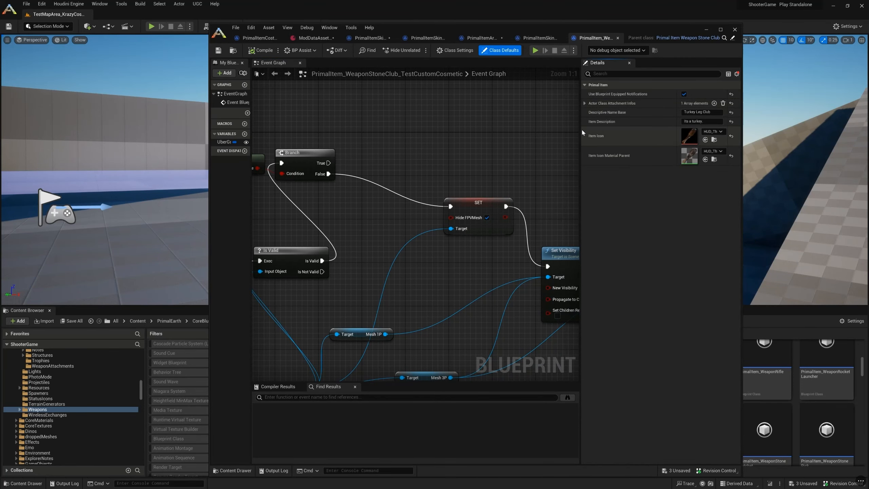
left_click_drag(581, 127, 496, 127)
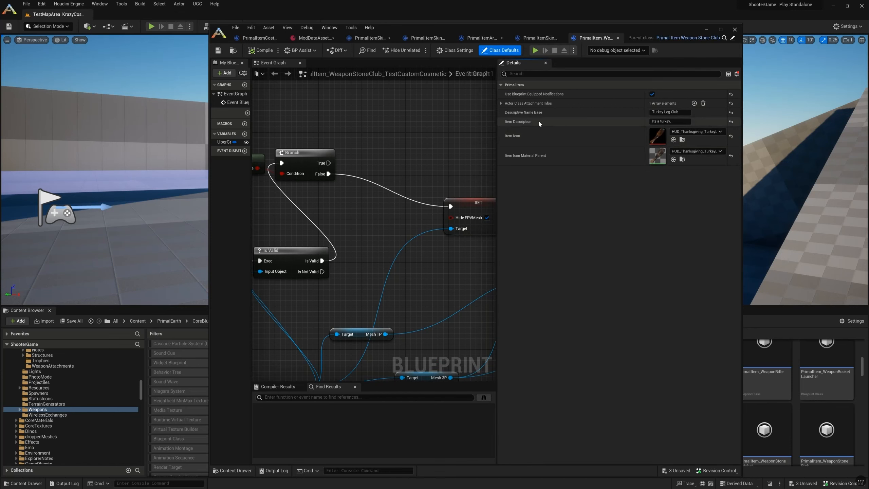
- Expand both Item Attachment Infos entries under Actor Class Attachment Infos and examine the first one's Component to Attach mesh reference
left_click(500, 103)
left_click(511, 131)
left_click(511, 132)
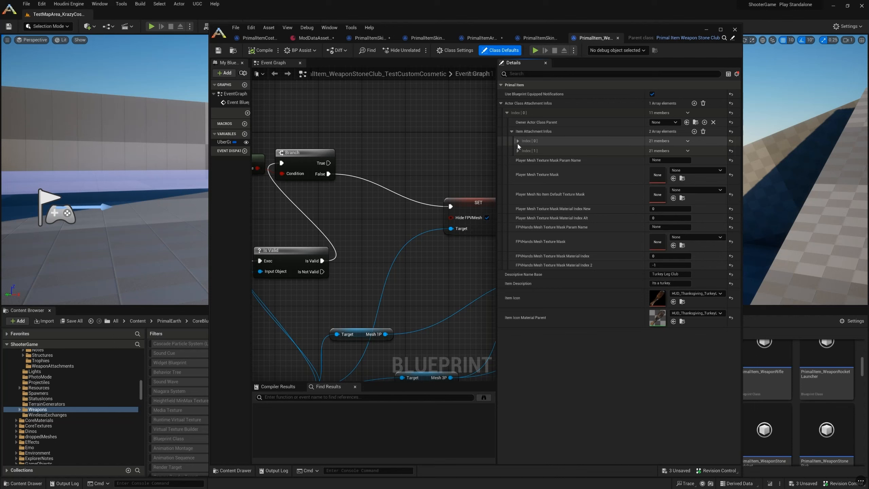
left_click(522, 150)
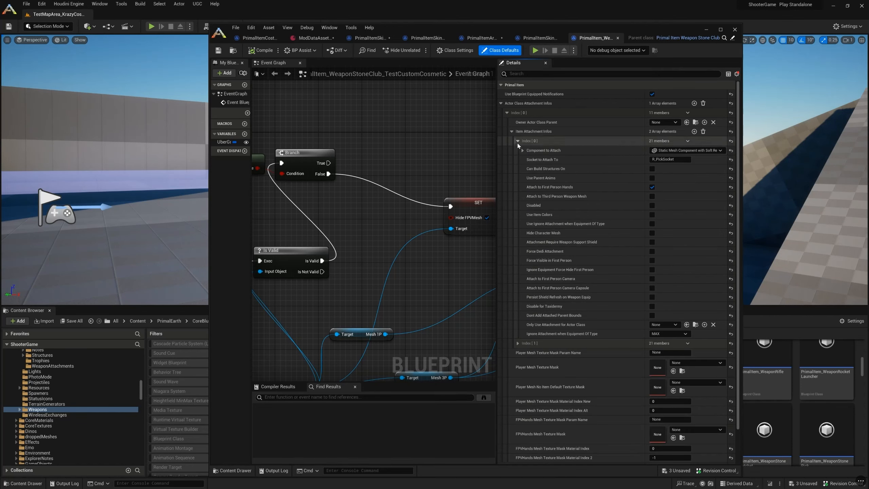
left_click(518, 343)
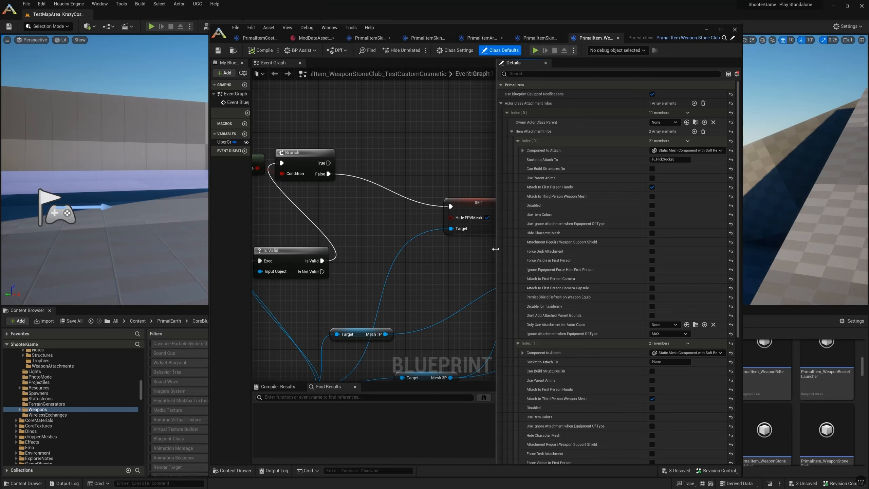
left_click_drag(496, 249, 429, 249)
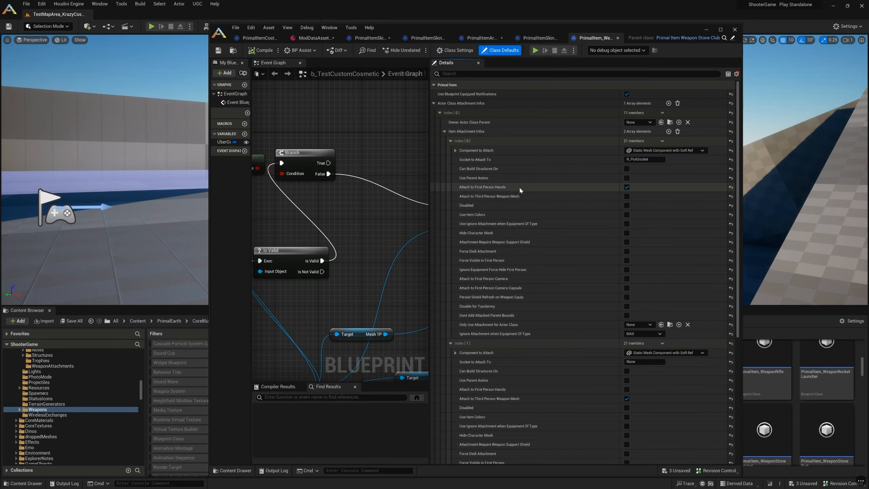
left_click(455, 150)
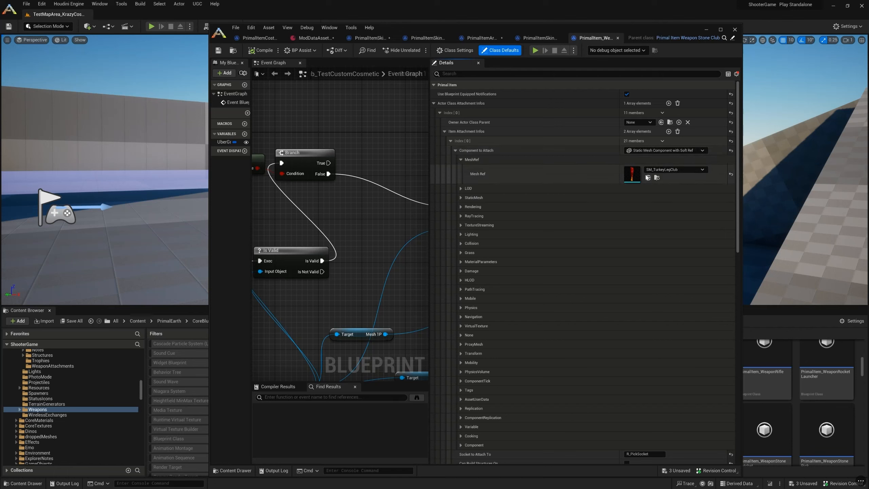
- Collapse the first Item Attachment Infos entry and examine the second entry's Component to Attach and its MeshRef settings
left_click(455, 150)
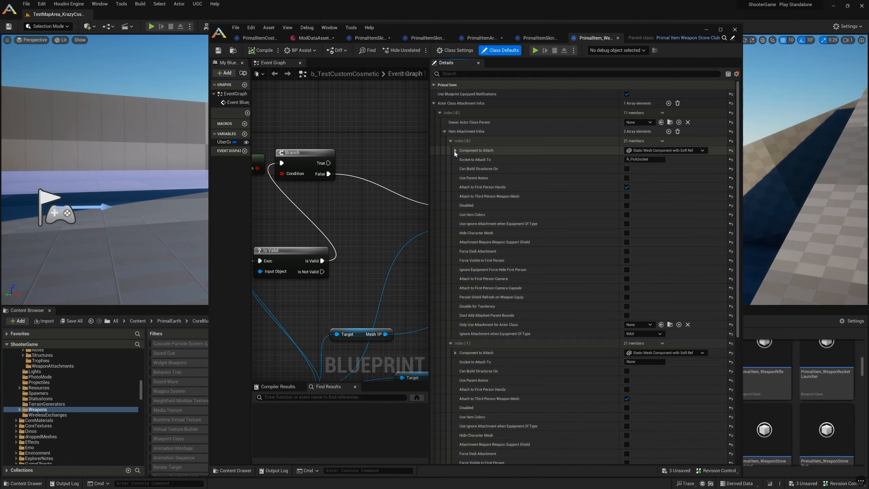
left_click(451, 141)
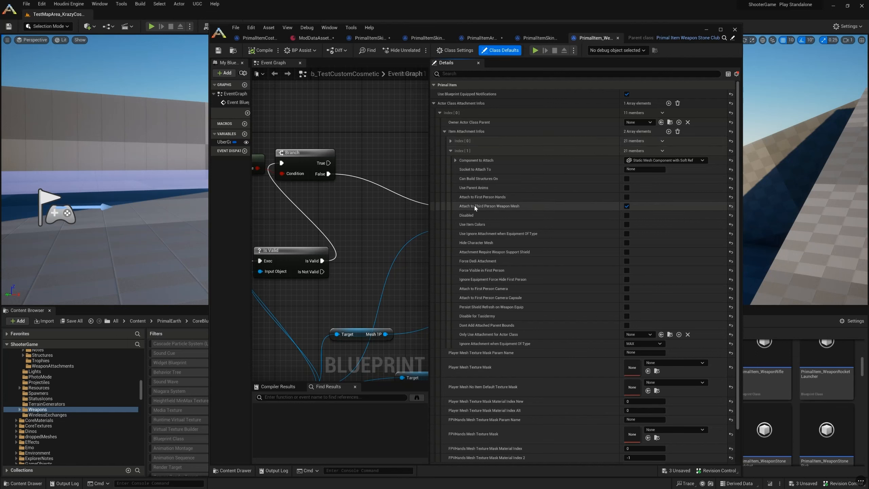
left_click(455, 161)
left_click(461, 169)
left_click(461, 170)
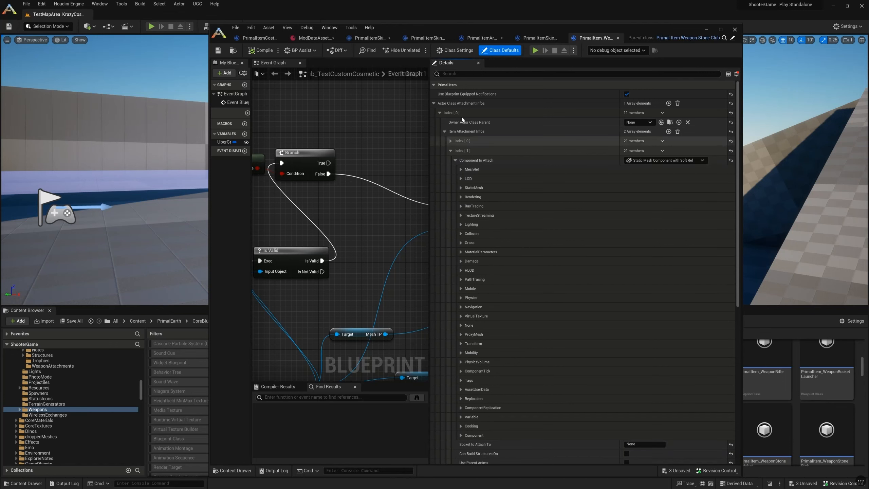
- Filter the blueprint's details by "socket" and then "relative" to examine both attachments' socket, location and rotation values
left_click(472, 75)
type("socket")
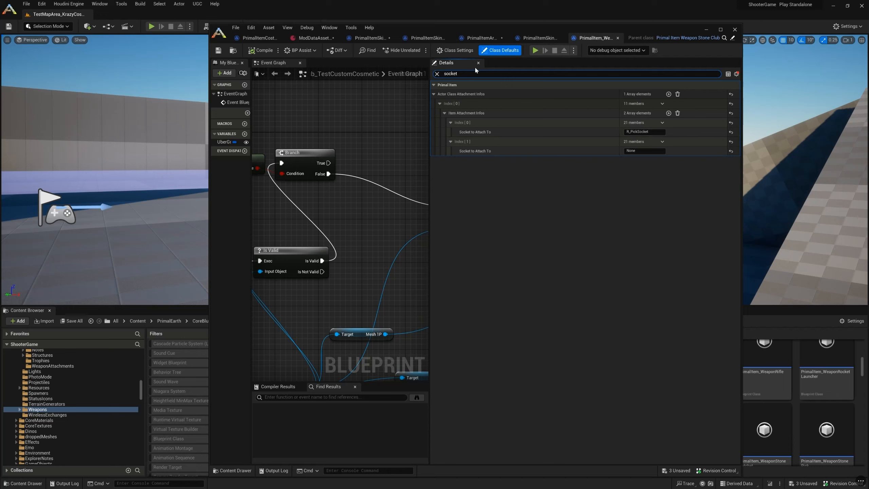
double_click(483, 74)
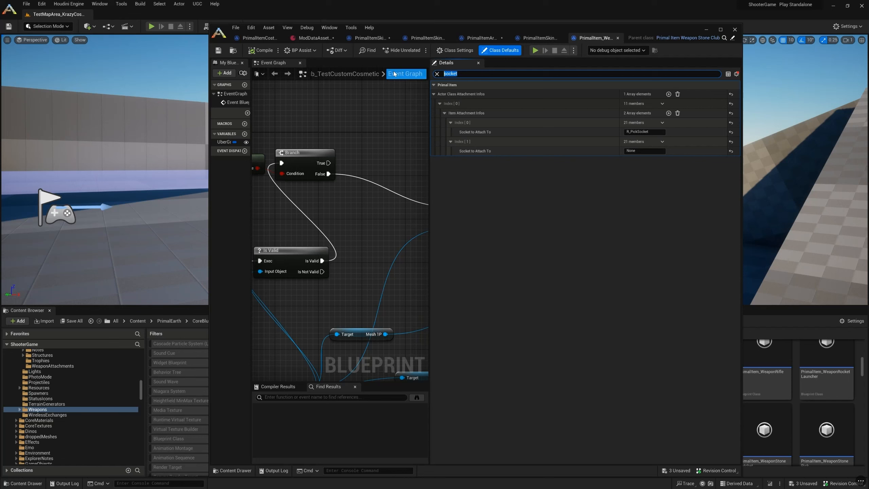
type("relative")
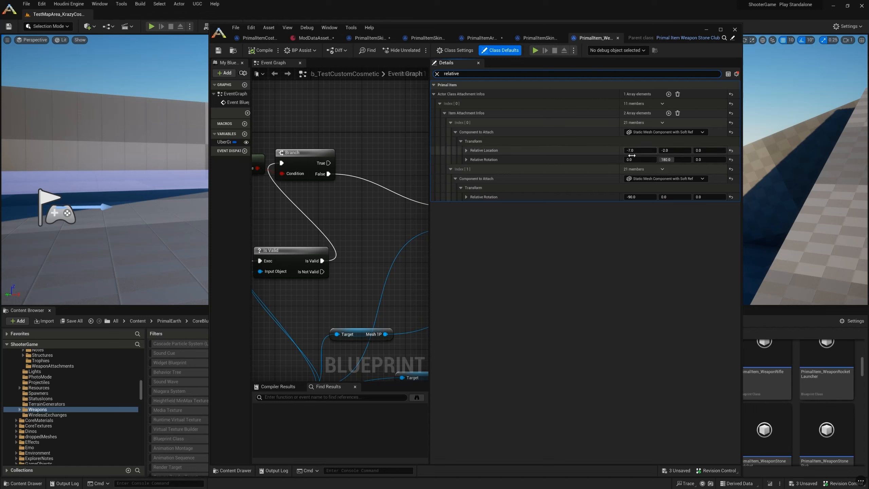
- Clear the details filter and collapse Item Attachment Infos to review the item's name, description and icon properties
left_click(437, 74)
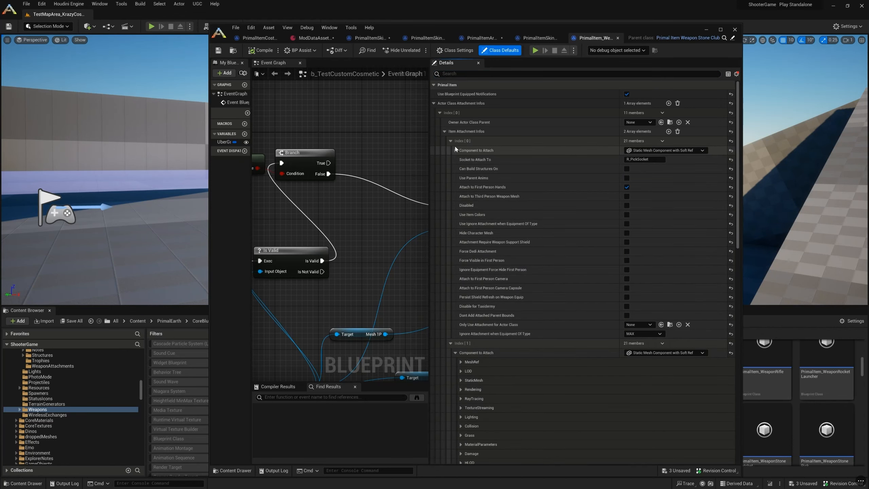
left_click(450, 141)
left_click(445, 132)
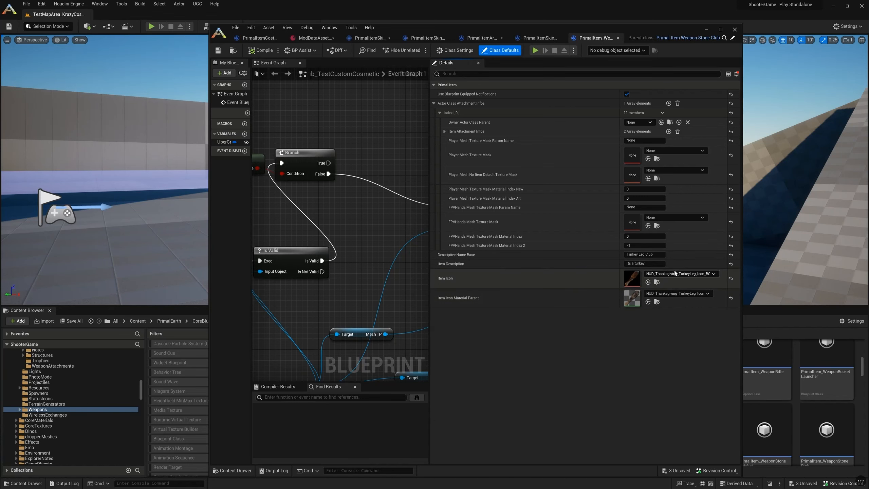
- Narrow the details area, resize the My Blueprint area and widen the editor window to fit the whole event graph
left_click_drag(438, 278, 667, 279)
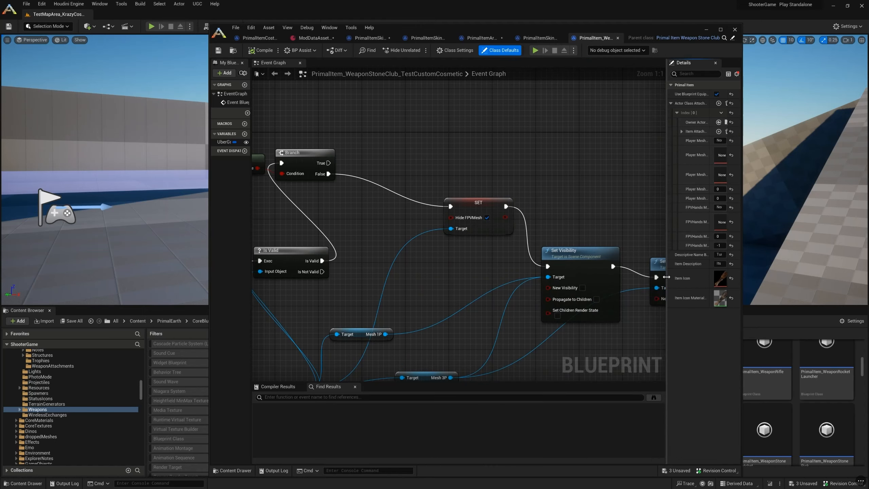
scroll(426, 128, "down", 6)
scroll(415, 127, "up", 3)
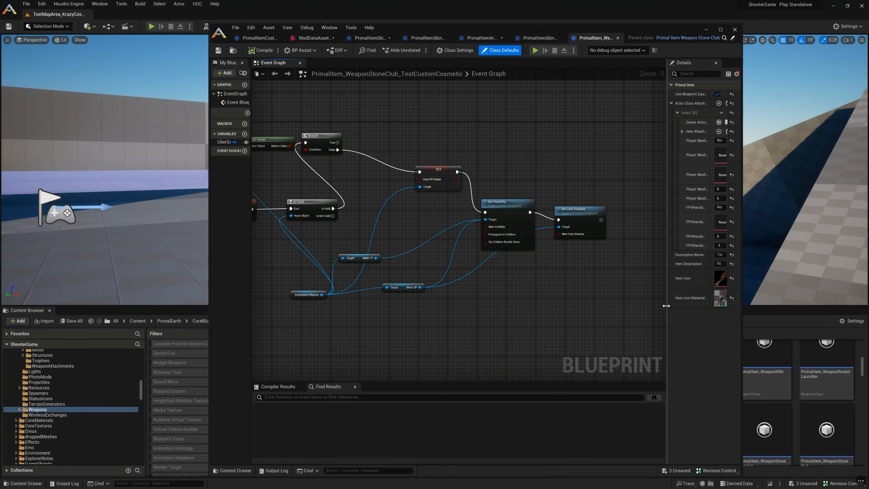
left_click_drag(668, 303, 681, 302)
right_click_drag(545, 295, 610, 302)
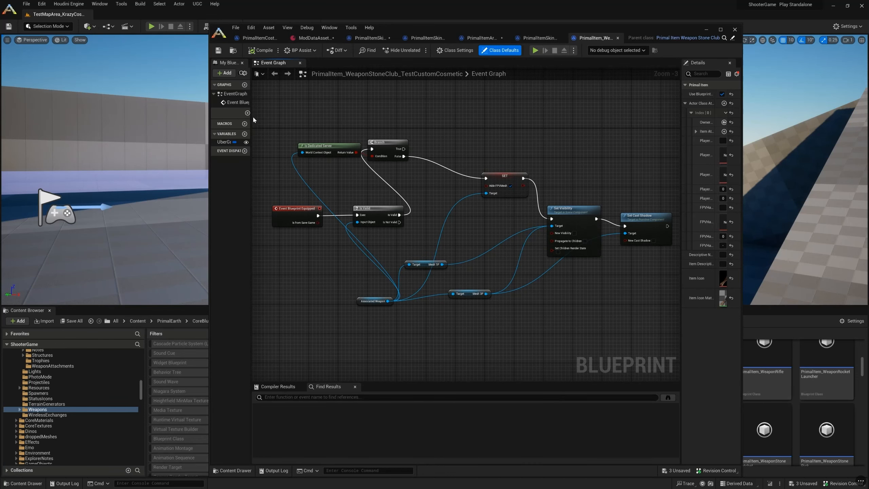
left_click_drag(252, 118, 309, 118)
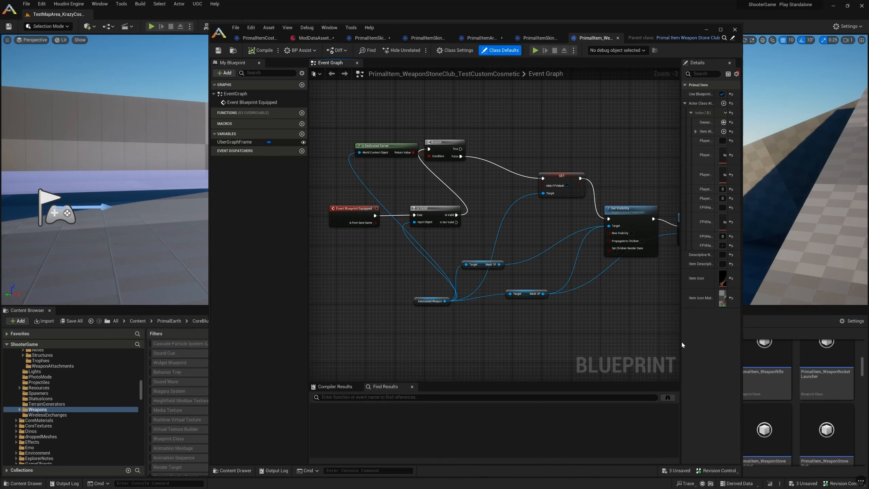
left_click_drag(680, 340, 697, 341)
right_click_drag(653, 319, 588, 319)
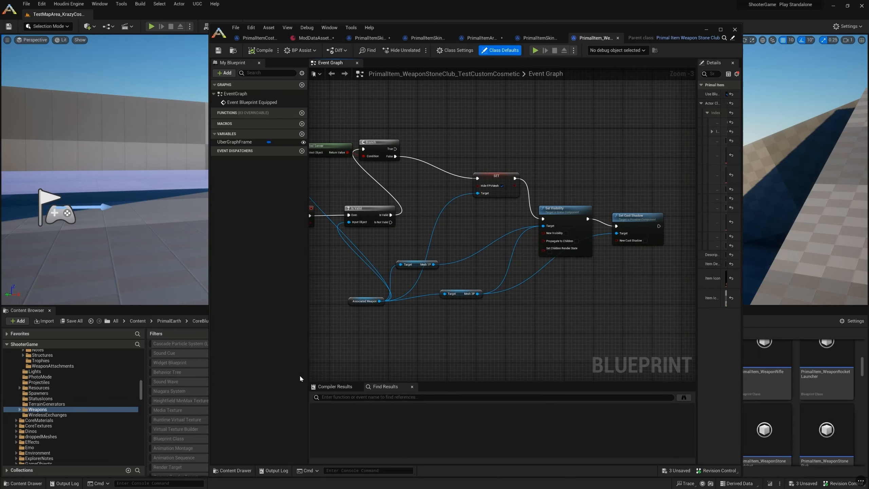
left_click_drag(307, 377, 283, 377)
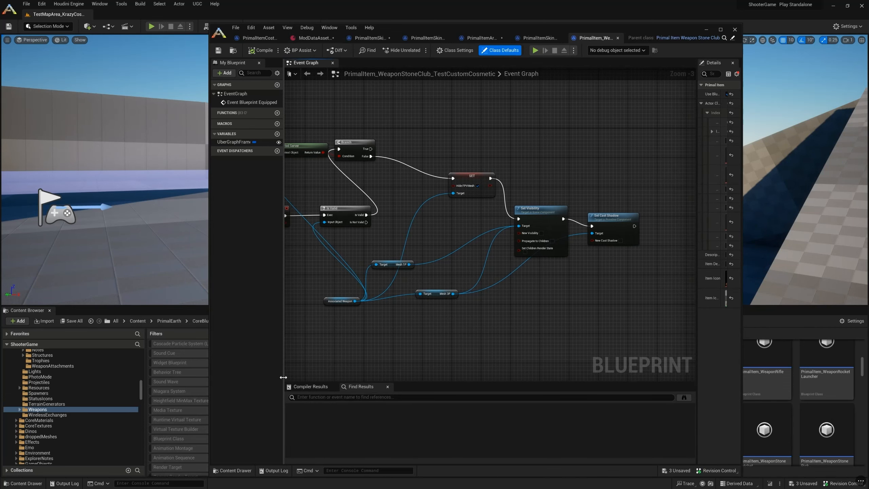
left_click_drag(210, 353, 158, 354)
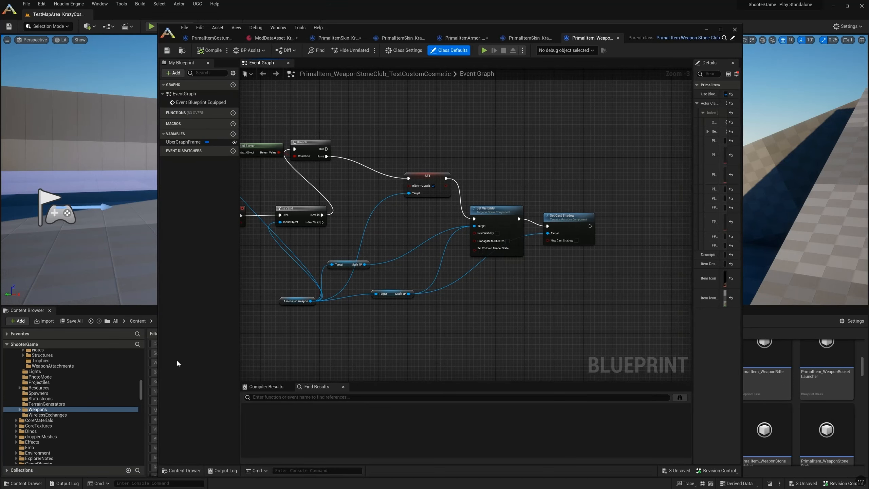
right_click_drag(335, 344, 395, 340)
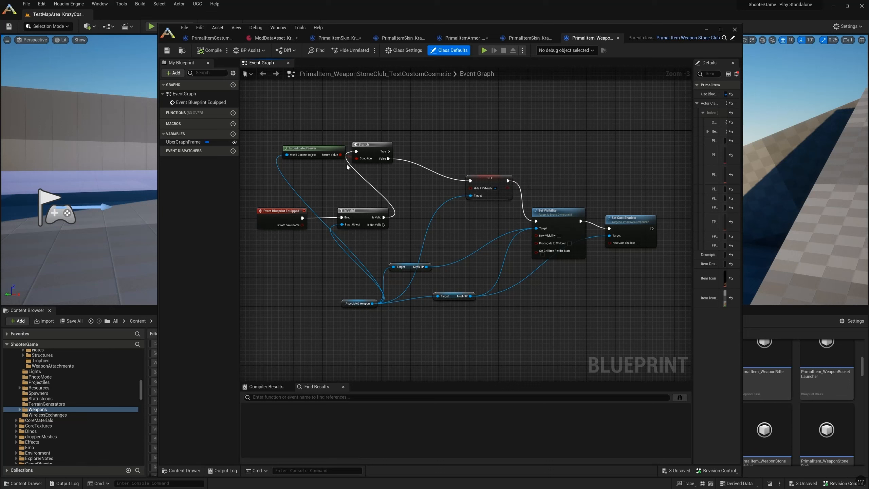
- Examine the Event Blueprint Equipped node chain, including the Mesh 1P and Mesh 3P nodes feeding Set Visibility
left_click_drag(635, 125, 291, 349)
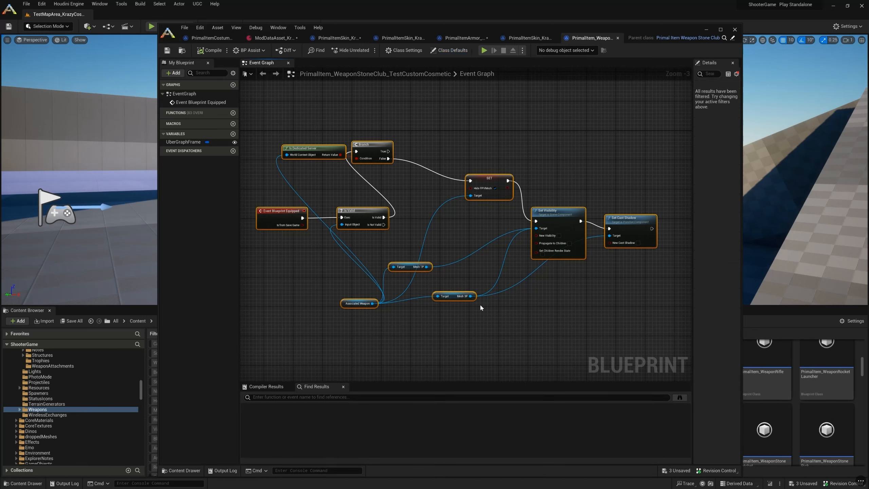
left_click_drag(663, 349, 272, 119)
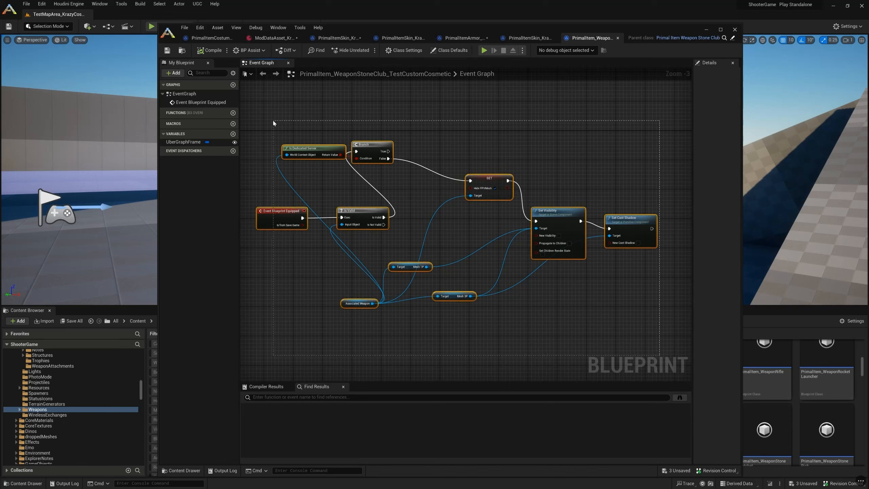
left_click(364, 116)
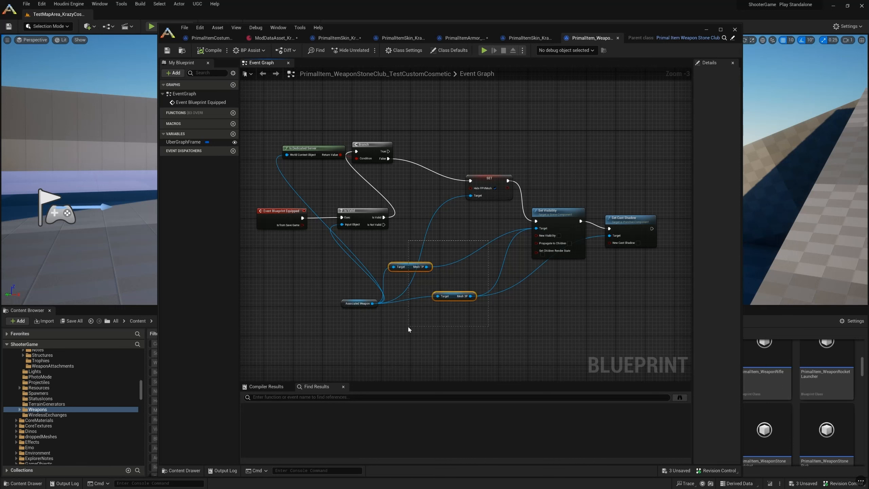
left_click_drag(488, 240, 478, 276)
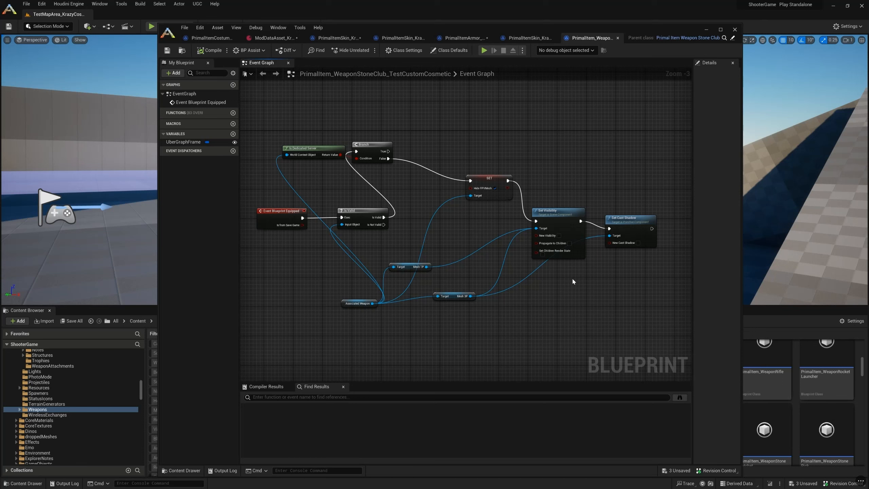
left_click_drag(645, 137, 258, 353)
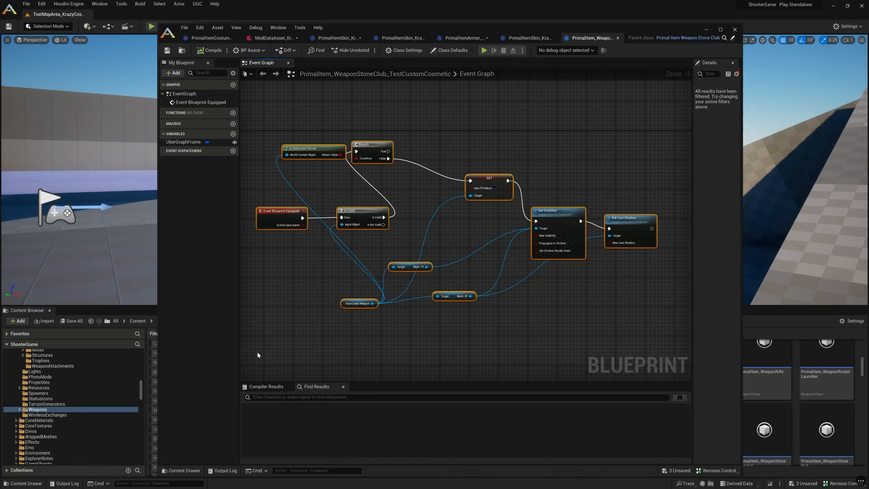
left_click(549, 339)
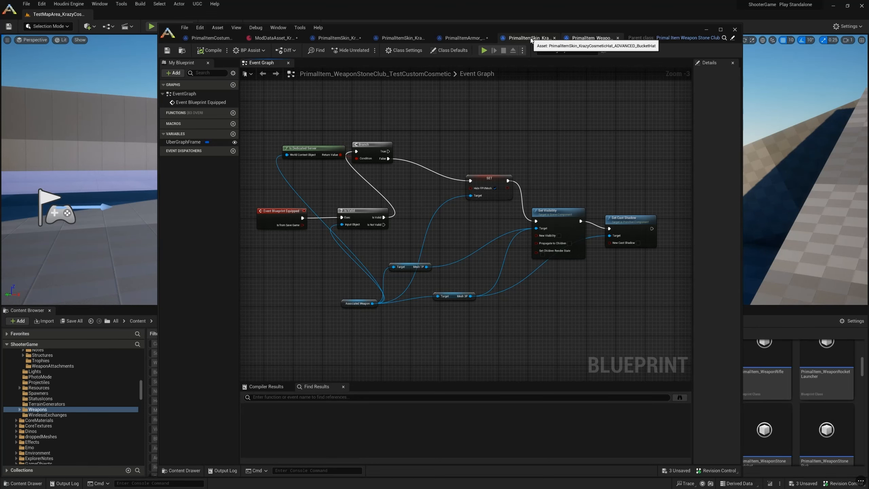
- Reposition the blueprint editor window and highlight all event graph nodes to review the full logic again
left_click_drag(484, 26, 453, 45)
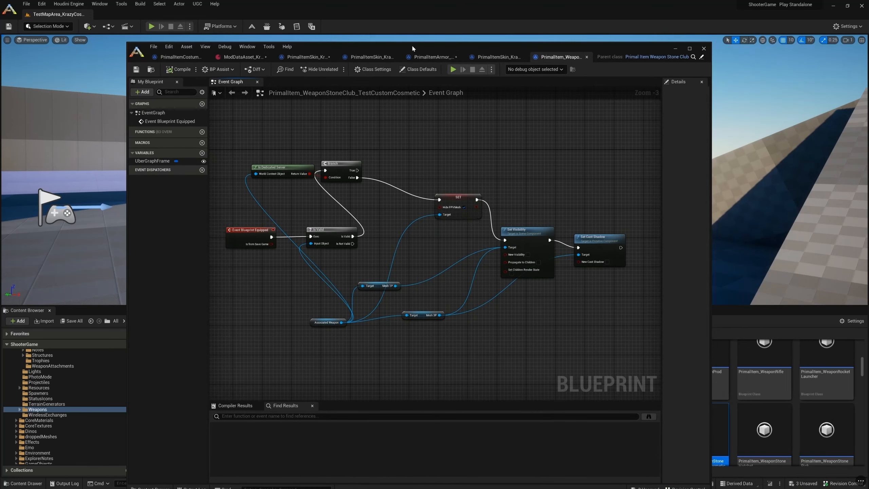
left_click_drag(608, 135, 325, 319)
left_click_drag(218, 353, 218, 349)
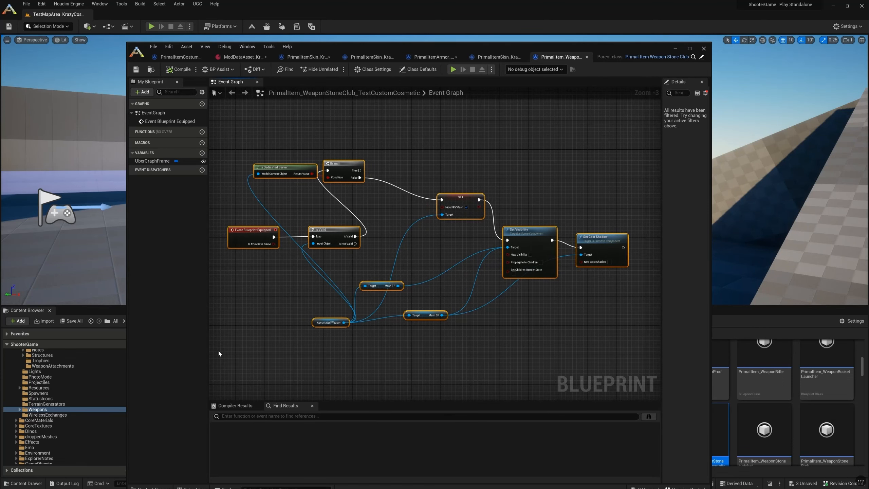
left_click(243, 352)
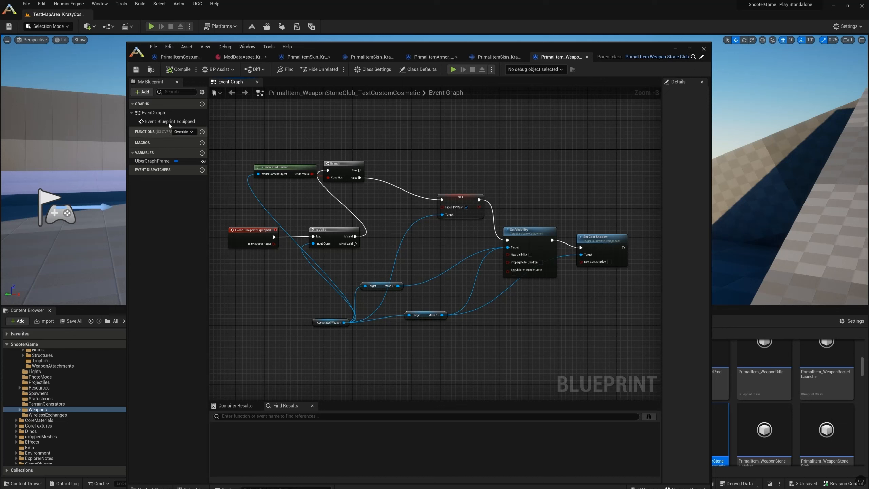
- Move the Event Blueprint Equipped node away from Is Valid and add a call to its parent function
left_click(159, 114)
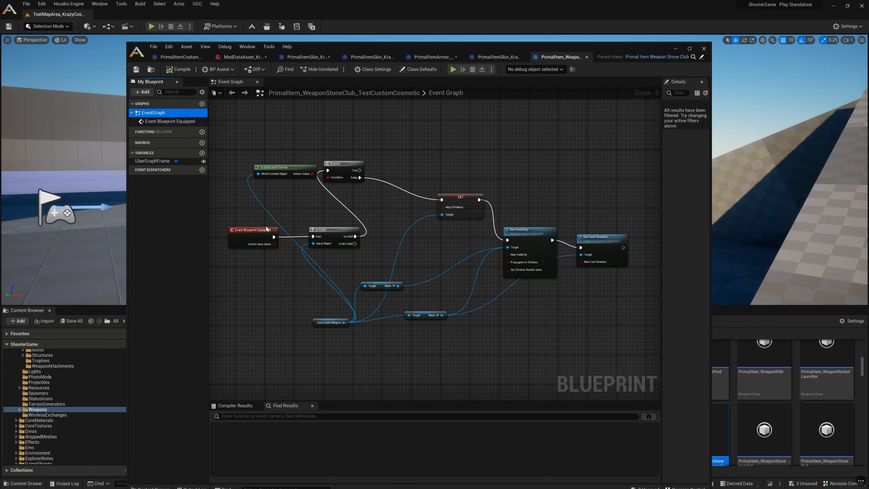
left_click_drag(258, 236, 236, 240)
right_click(236, 240)
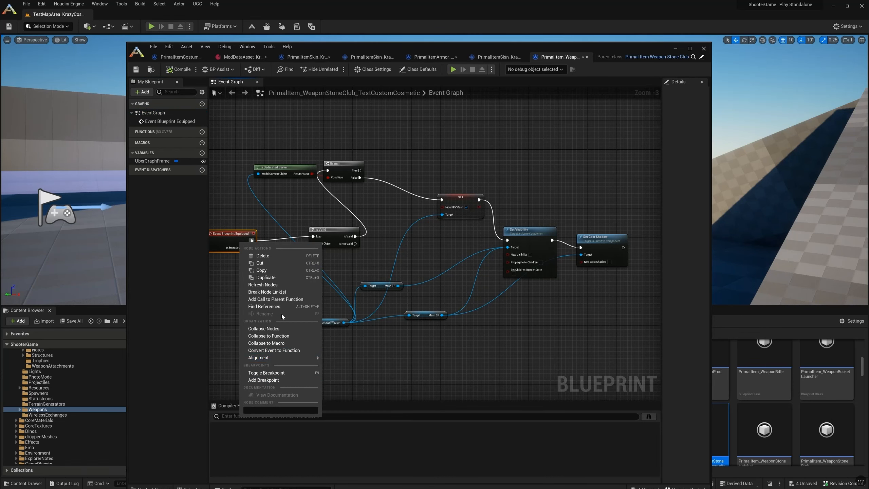
left_click(276, 298)
- Wire the Parent: Blueprint Equipped call between Event Blueprint Equipped and Is Valid, and compile the blueprint
left_click_drag(469, 249, 427, 232)
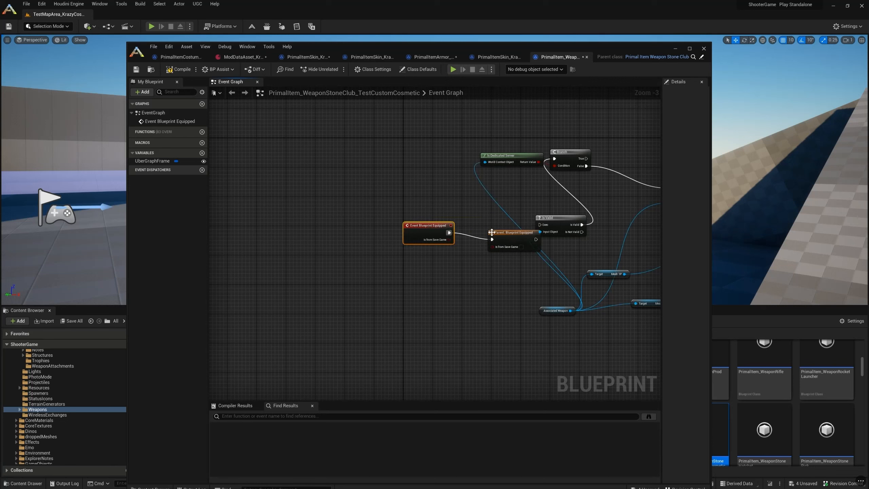
left_click_drag(491, 232, 539, 224)
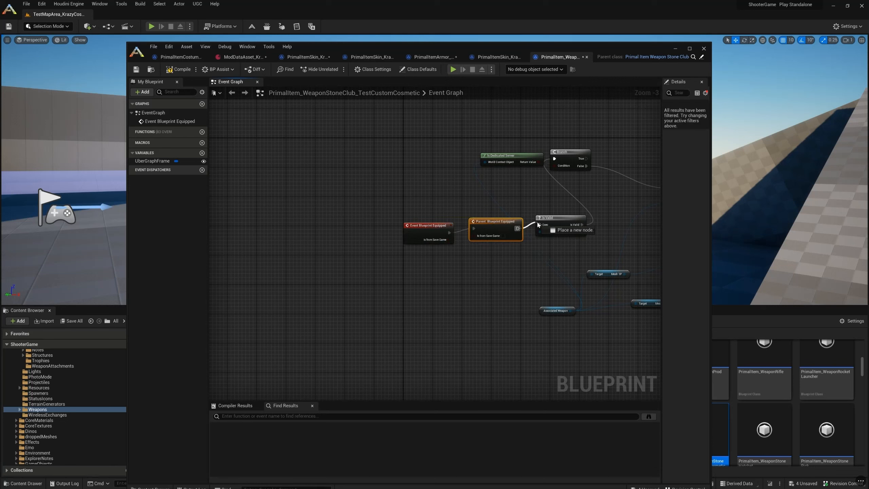
left_click(511, 274)
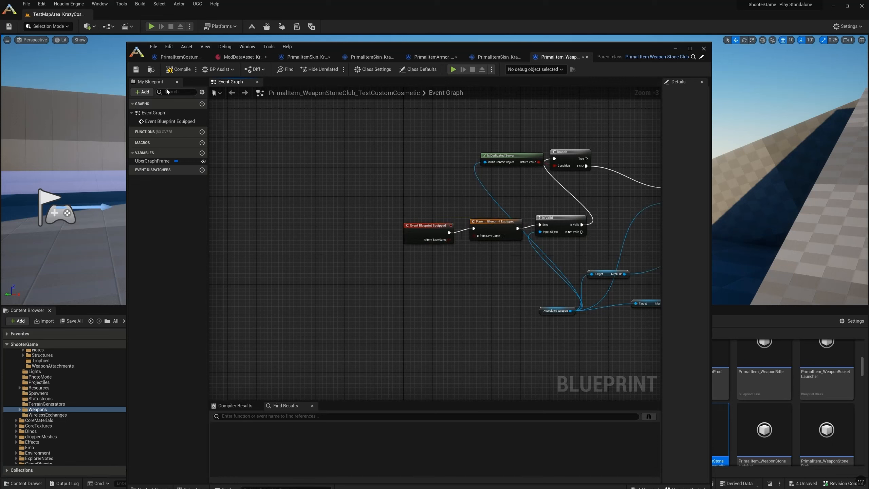
left_click(178, 70)
right_click_drag(321, 104, 231, 122)
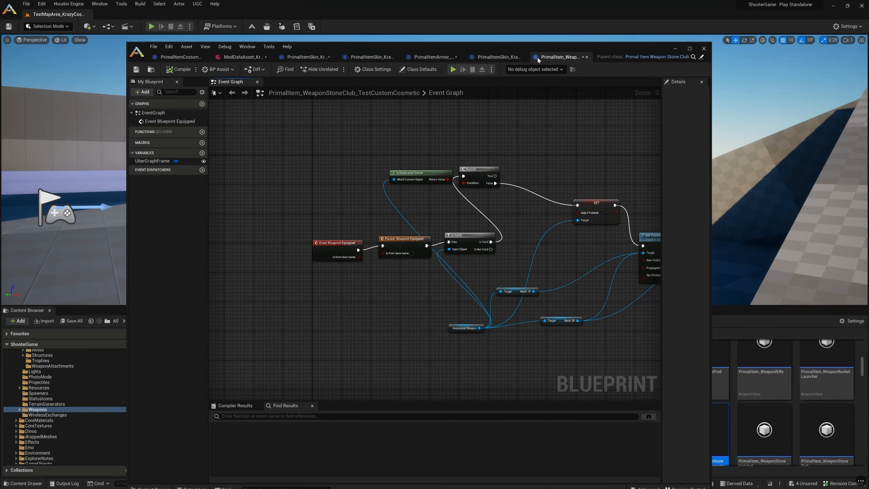
- Move the asset editor window aside, start a play session, and give the player a club with the console command gfid stoneclub
left_click(244, 57)
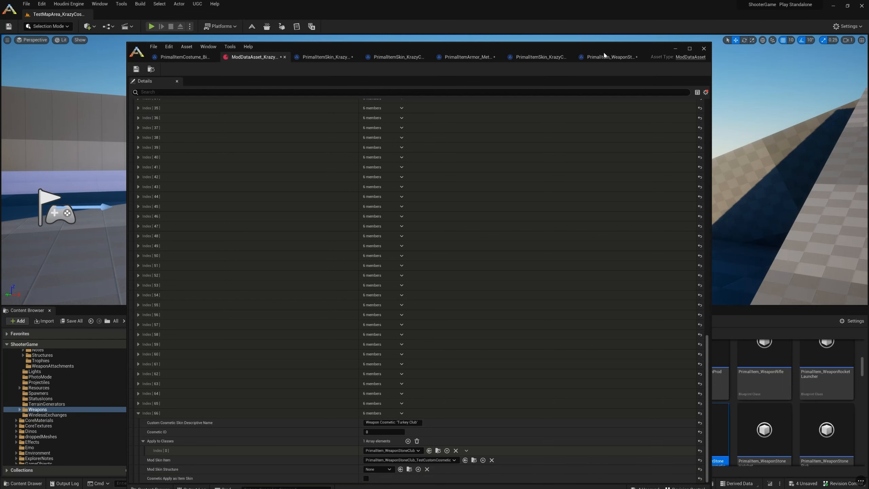
left_click_drag(584, 50, 868, 50)
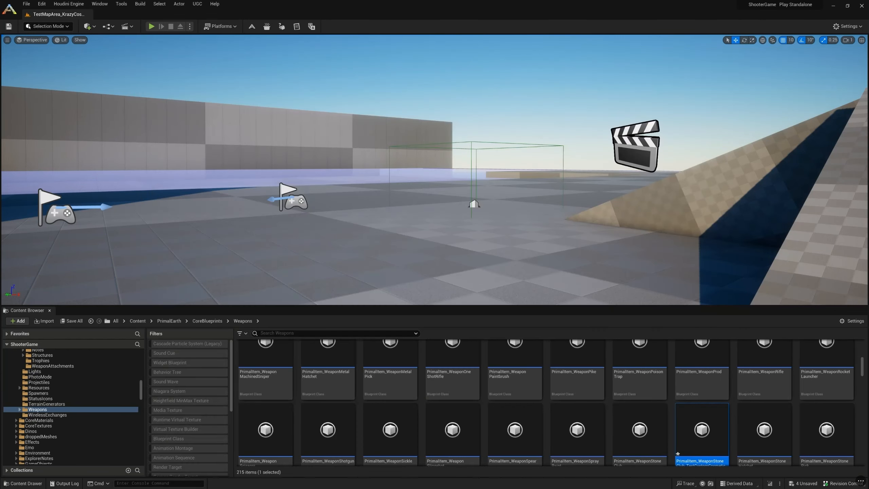
left_click(151, 26)
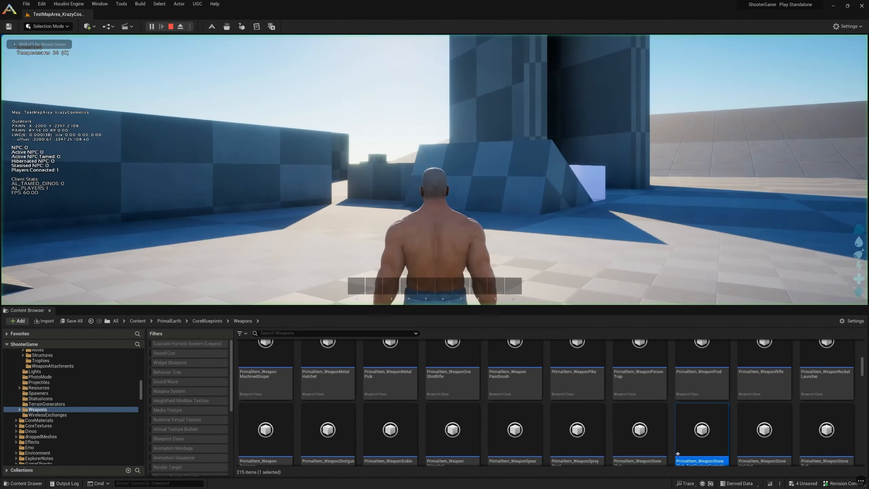
key("grave")
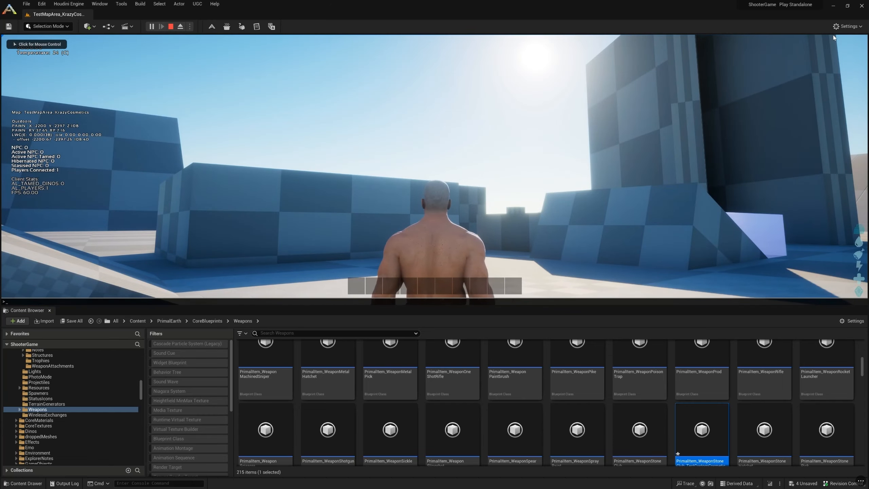
type("gfid stoneclub")
key("Return")
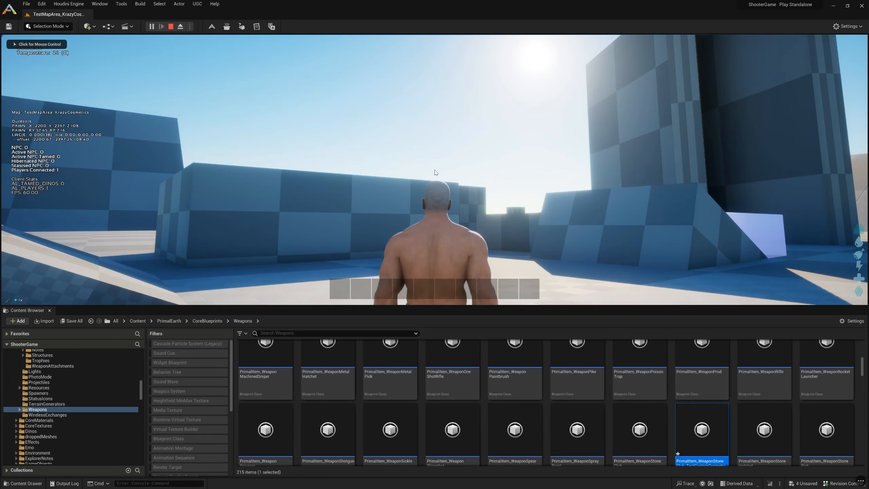
- Apply the Turkey Leg Club custom cosmetic to the wooden club in the inventory and assign the club to hotbar slot 1
key("i")
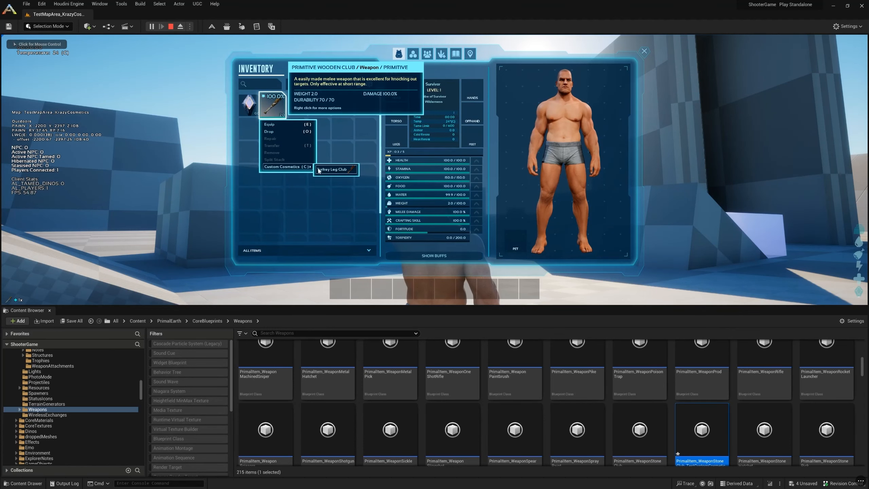
key("1")
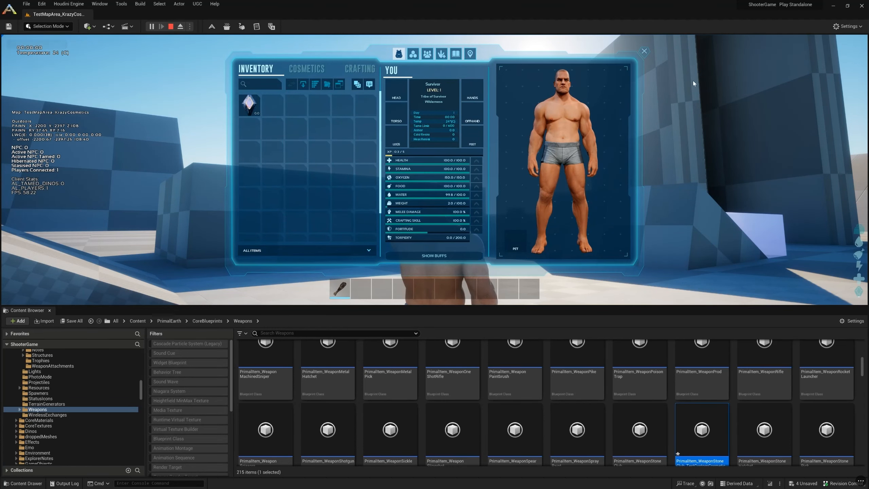
left_click(642, 53)
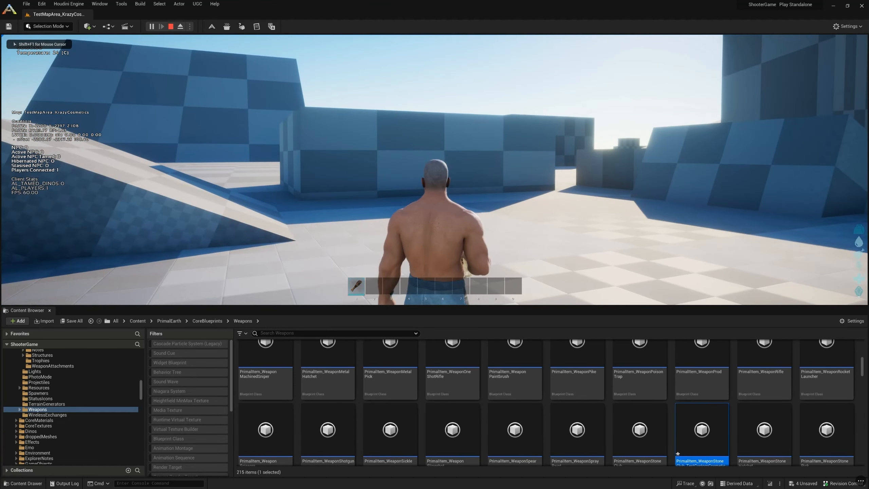
- Enlarge the game viewport and inspect the equipped turkey leg club in first-person view
key("k")
scroll(434, 170, "up", 3)
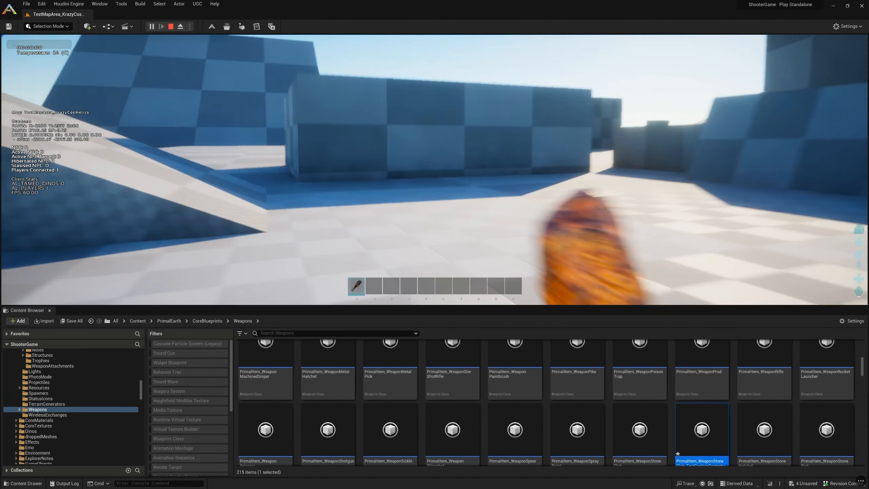
key("shift+F1")
left_click_drag(622, 306, 606, 400)
left_click(599, 325)
key("w")
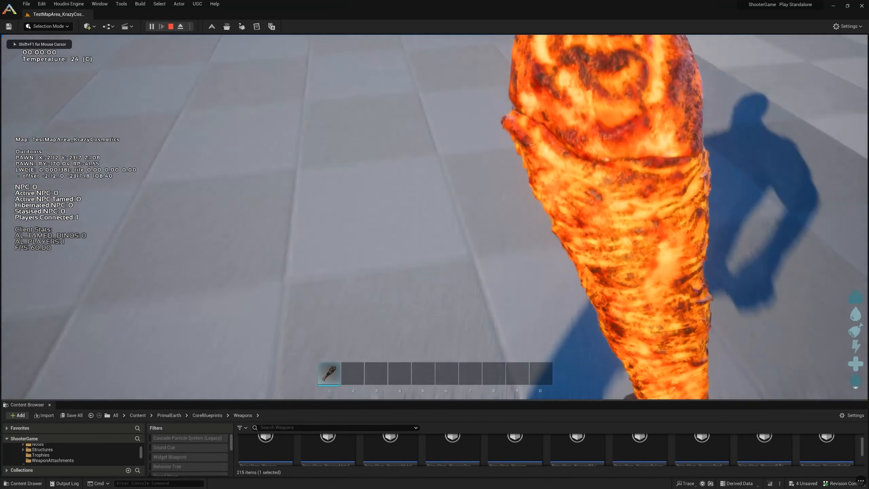
- Examine the held turkey leg club and its swing from the third-person orbit camera
key("k")
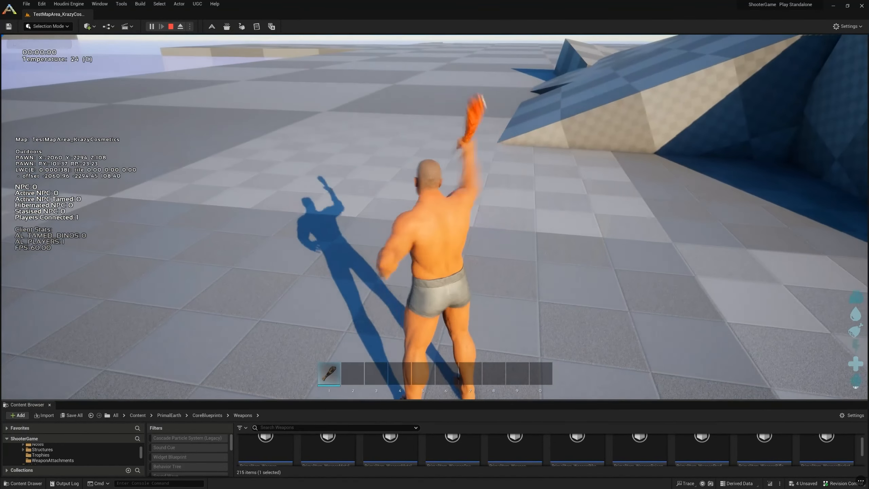
key("shift+F1")
left_click(272, 233)
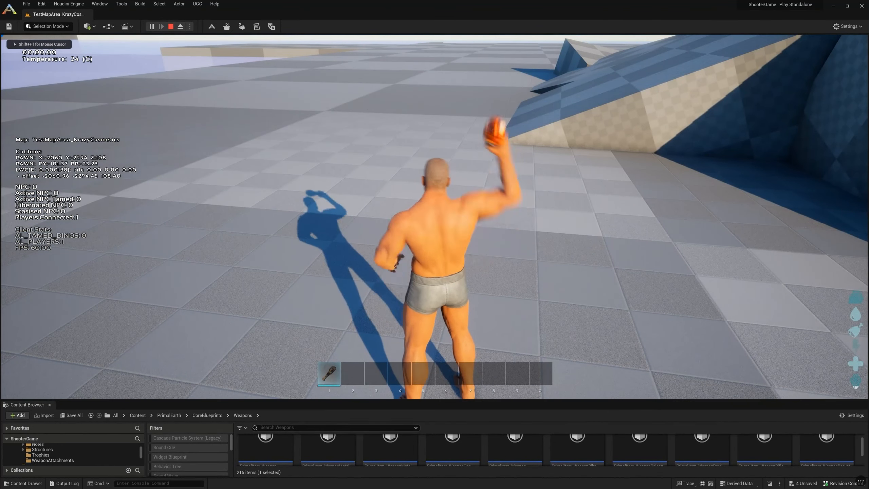
key("k")
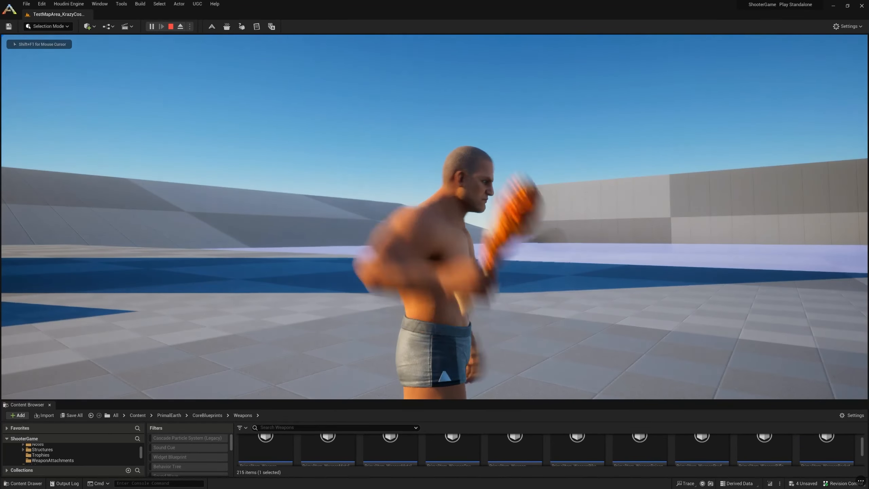
key("shift+F1")
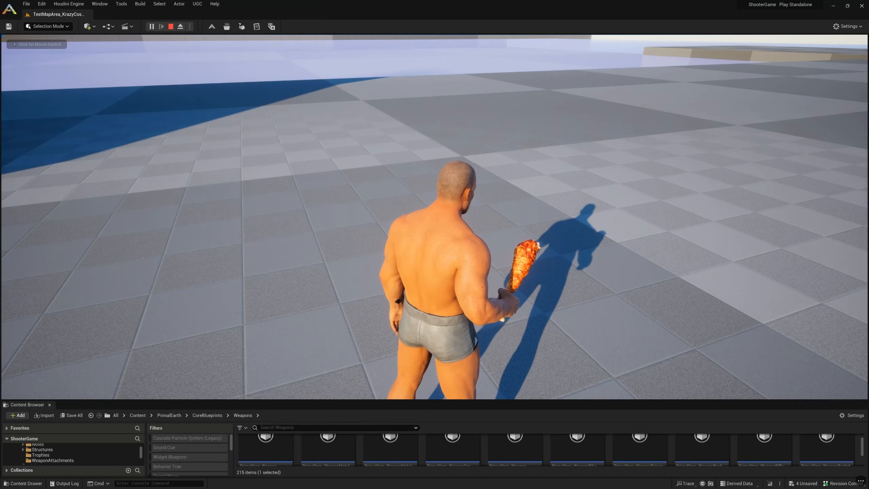
- Bring back the mod data asset window, stop the play session, and review the Mod Custom Cosmetic Entries
left_click_drag(868, 82, 418, 22)
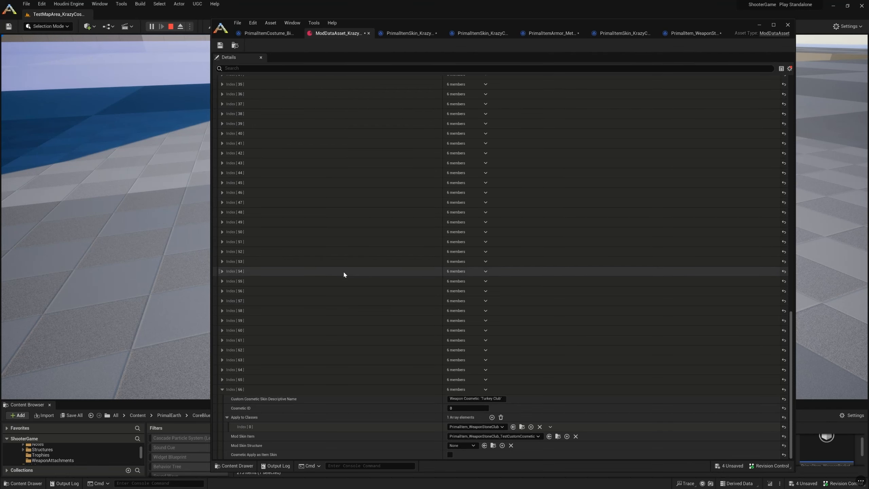
left_click(171, 29)
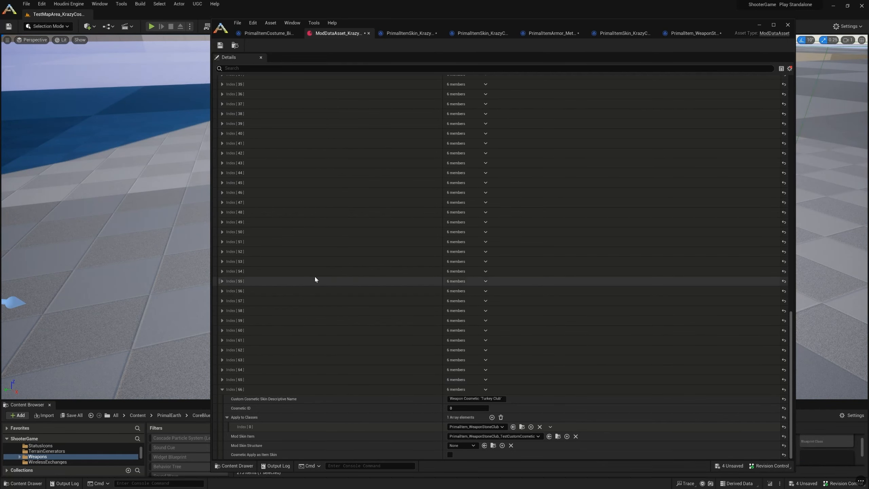
scroll(358, 262, "up", 10)
scroll(428, 264, "up", 5)
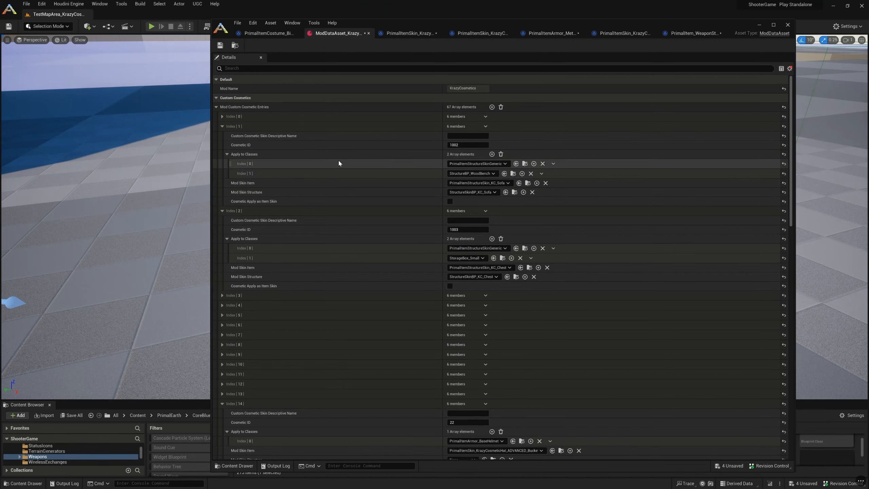
scroll(315, 252, "down", 15)
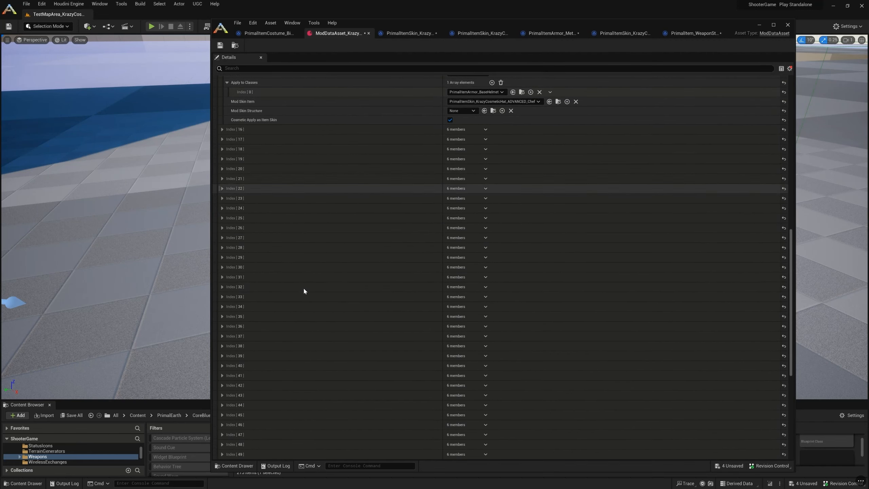
scroll(303, 297, "down", 3)
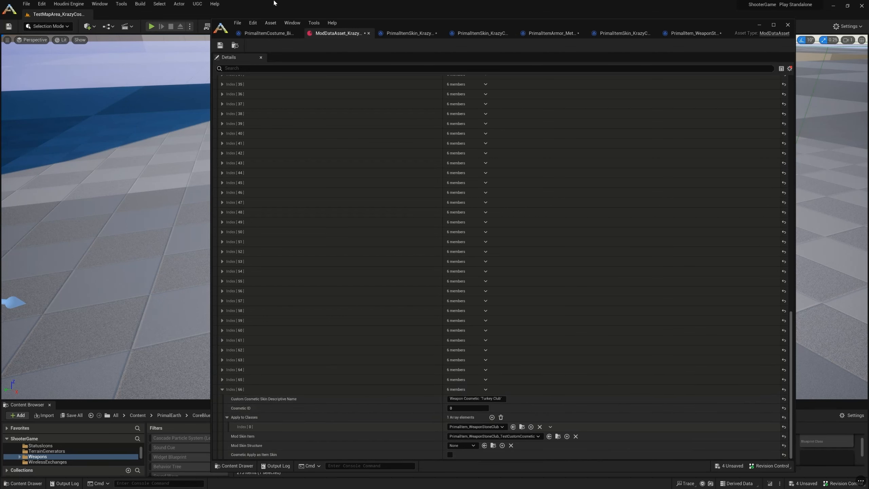
- Expand cosmetic entry Index 50 with its Apply to Classes and open its mod skin item, PrimalItemSkin_KrazyCosmeticHat_ADVANCED_Racer
left_click(222, 232)
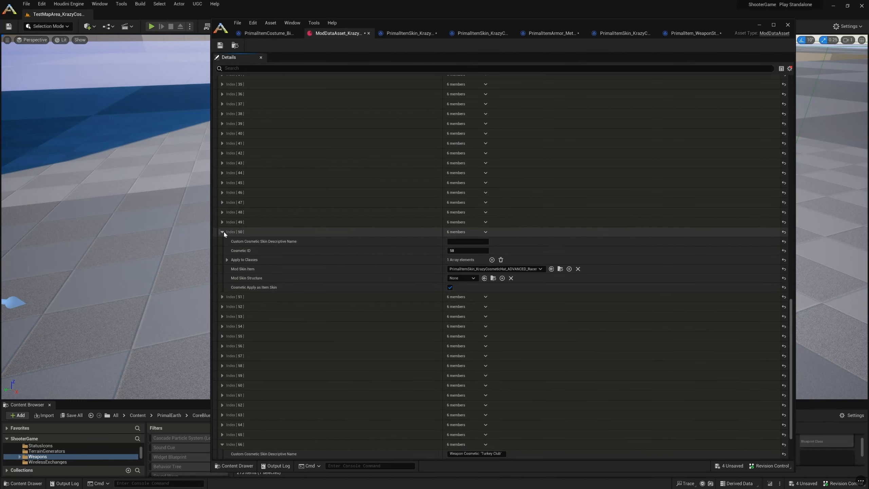
left_click(227, 259)
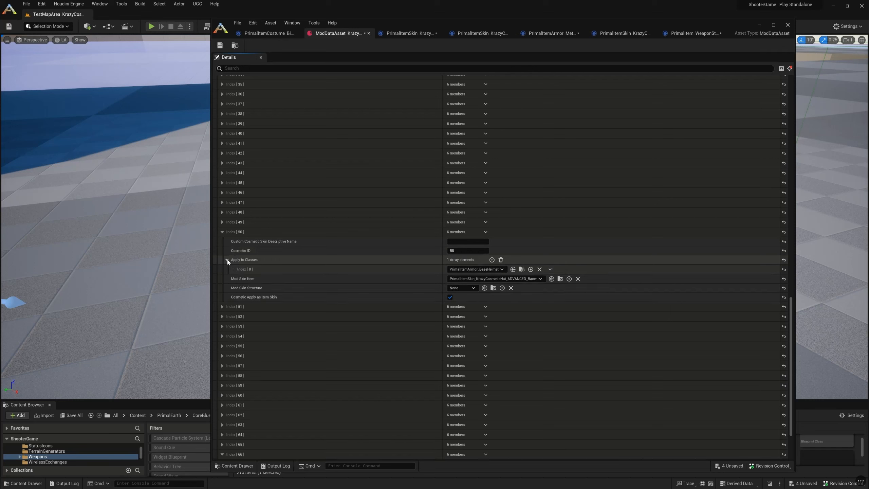
left_click(560, 279)
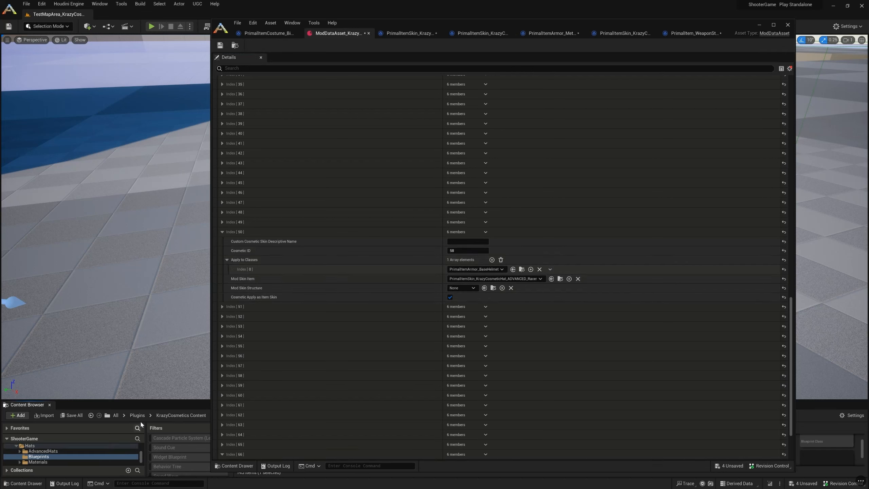
key("super+Right")
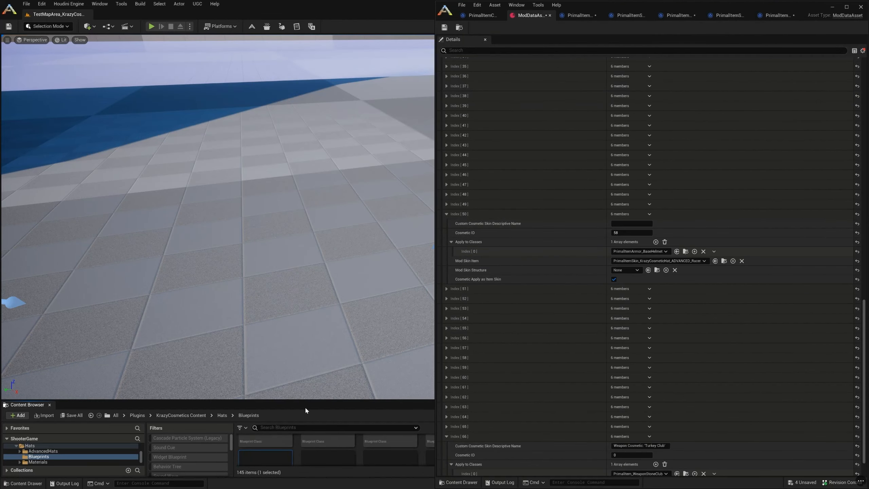
double_click(269, 452)
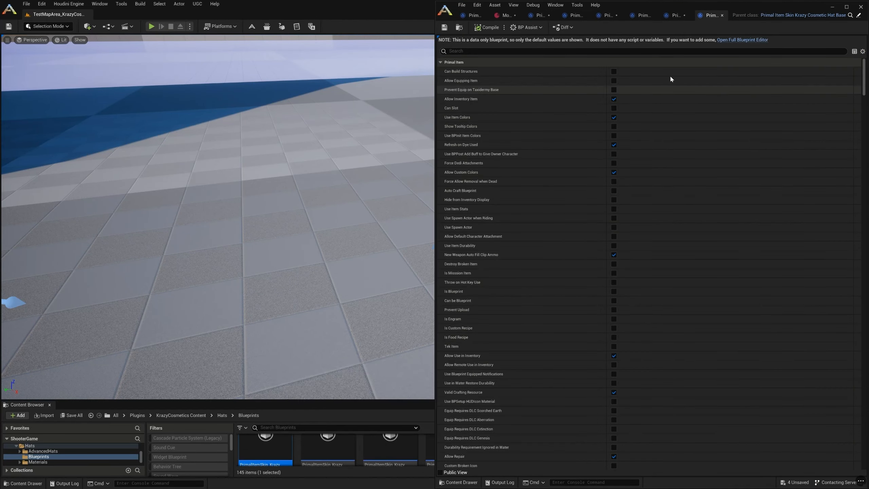
- Open the racer hat skin in the full blueprint editor and maximize its window
left_click_drag(773, 5, 526, 42)
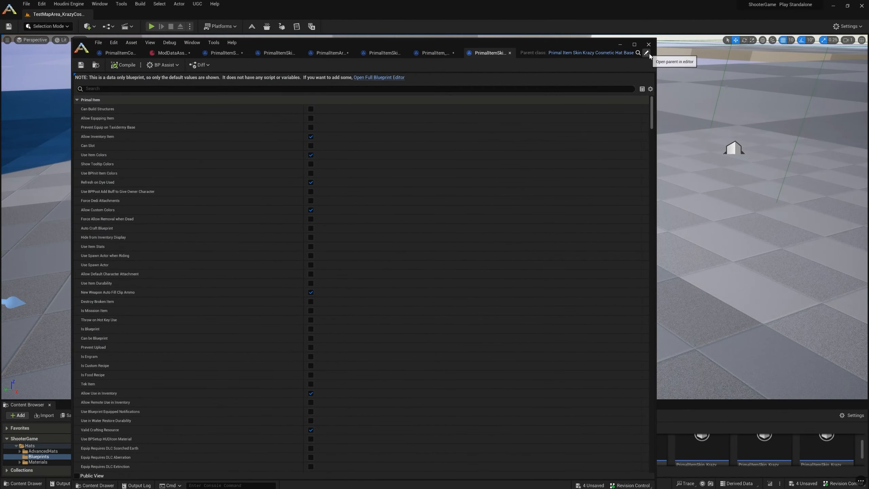
left_click(364, 78)
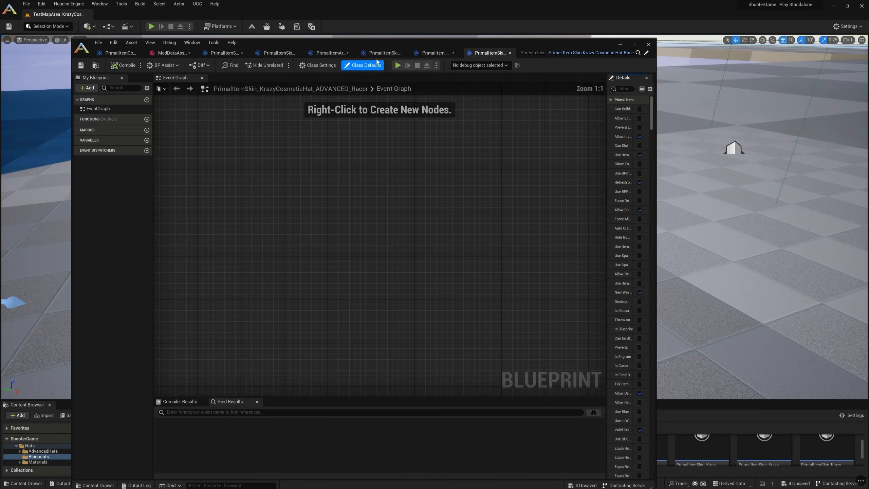
double_click(382, 40)
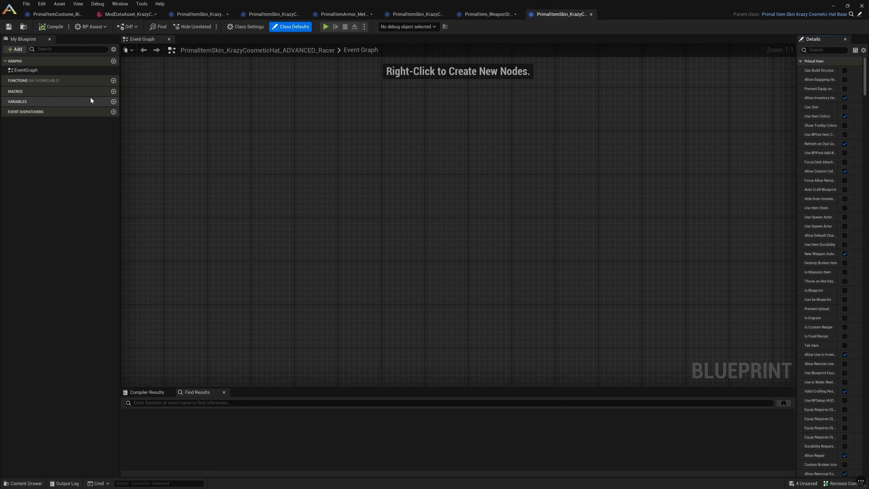
- Override the Applying Skin Onto Item function as an event and delete its parent call node
left_click(94, 80)
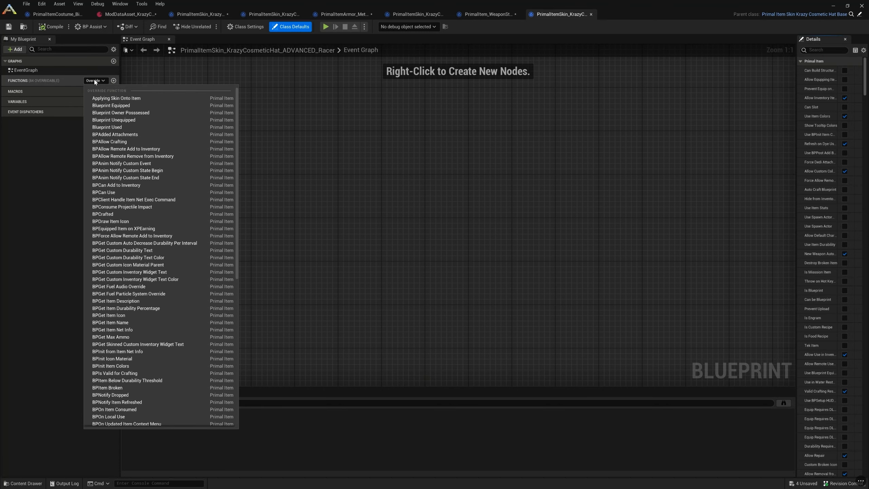
type("skin")
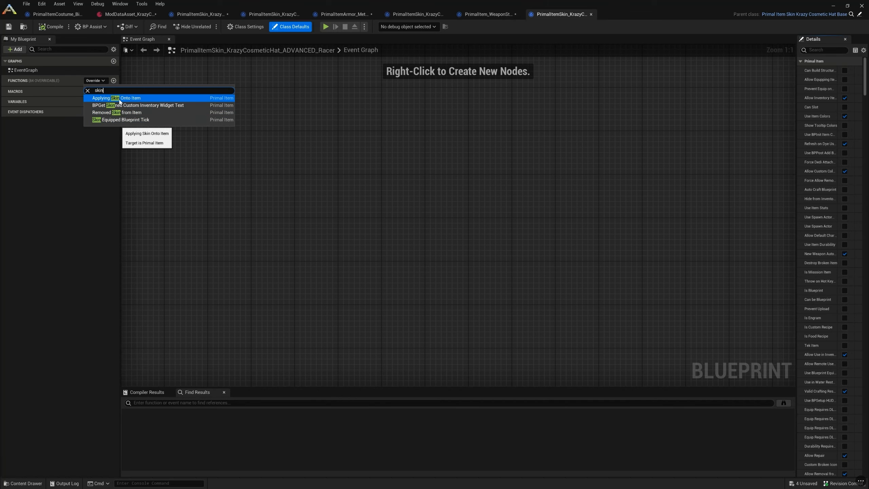
left_click(118, 98)
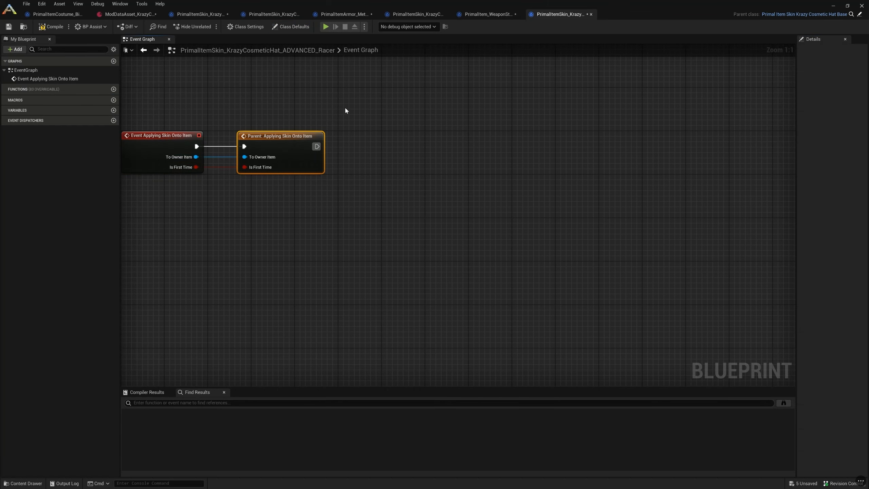
key("Delete")
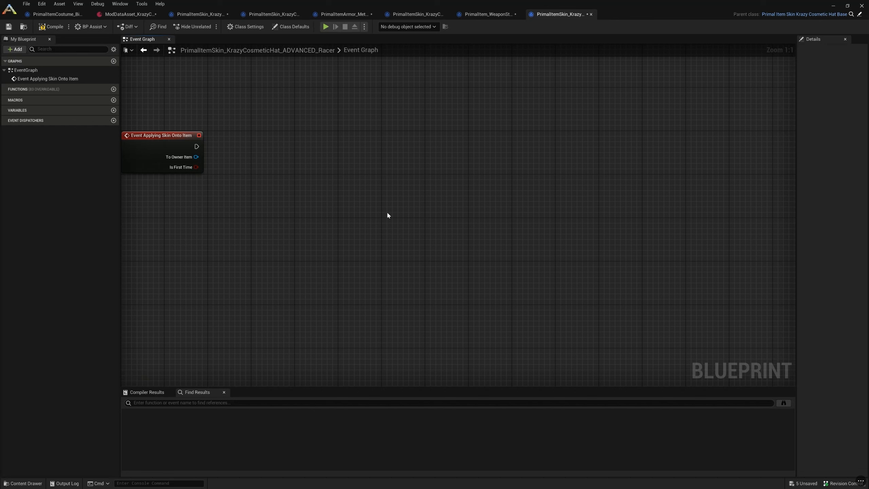
right_click_drag(387, 212, 458, 242)
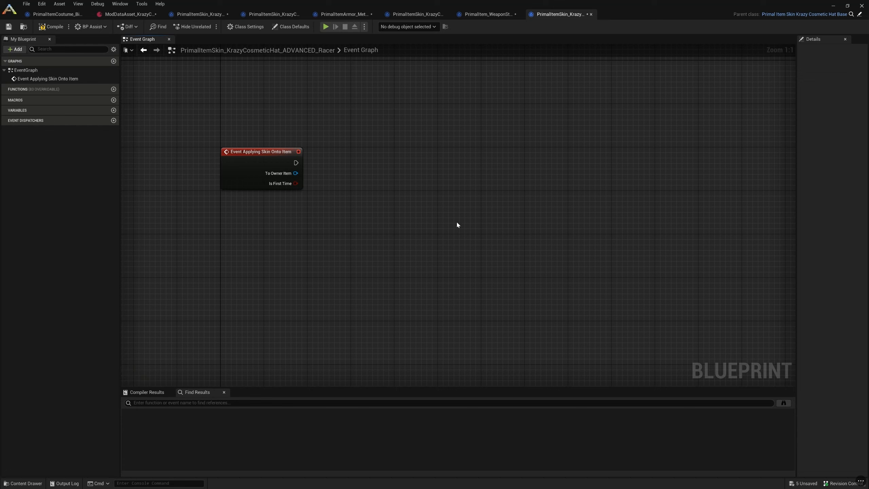
- Add a cast to PrimalItemArmor_BaseShirt from the To Owner Item output of the Applying Skin Onto Item event
left_click_drag(296, 173, 361, 154)
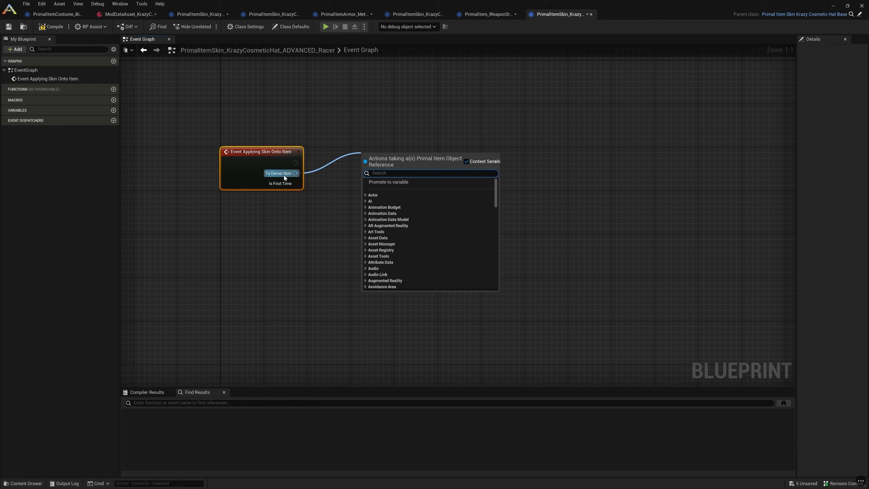
left_click(348, 117)
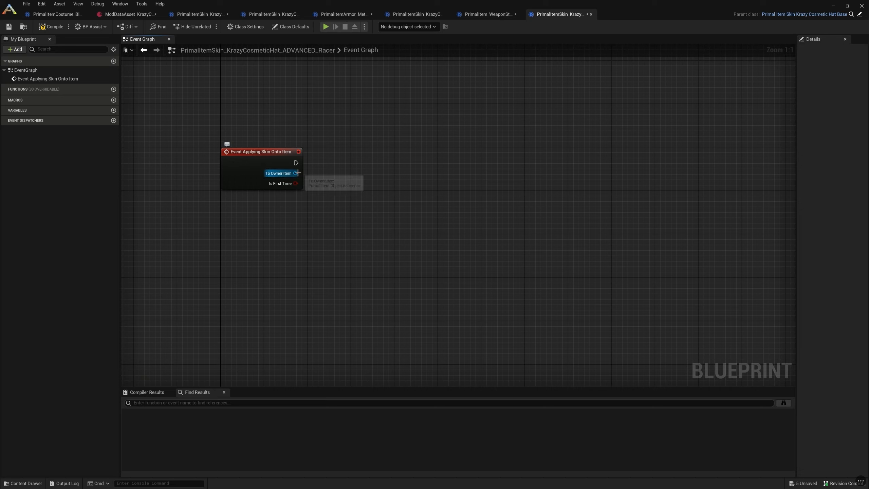
left_click_drag(278, 174, 378, 156)
type("cast ")
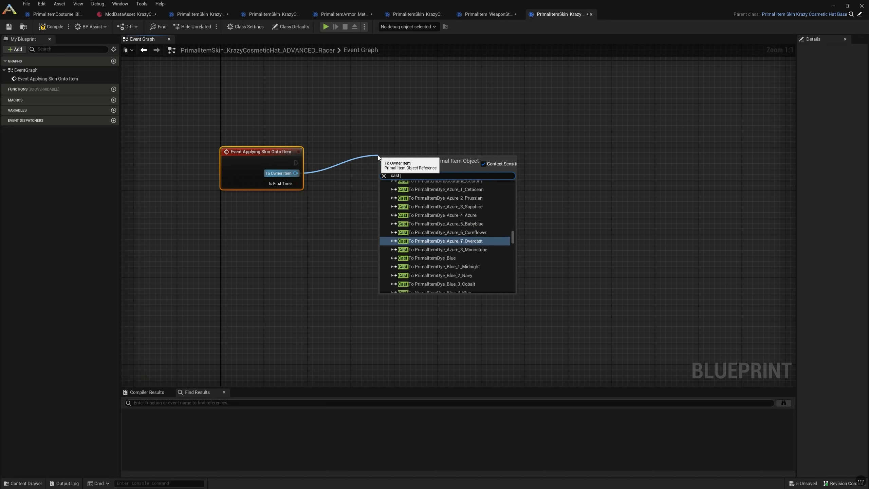
type("to shirtbas")
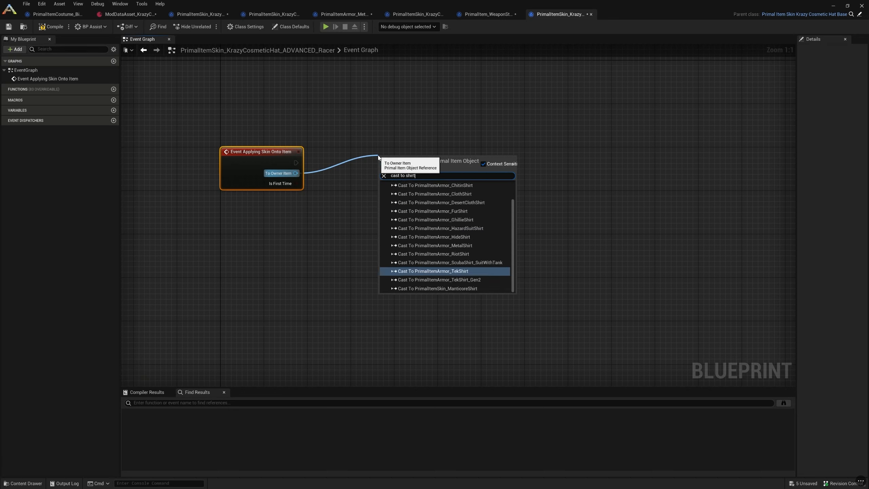
key("BackSpace")
key("BackSpace")
key("BackSpace")
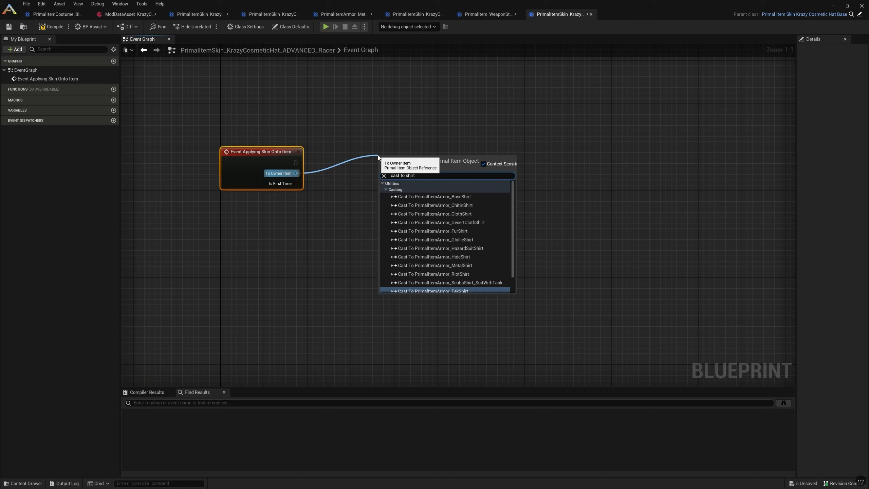
key("BackSpace")
key("BackSpace")
key("BackSpace")
key("BackSpace")
key("BackSpace")
key("BackSpace")
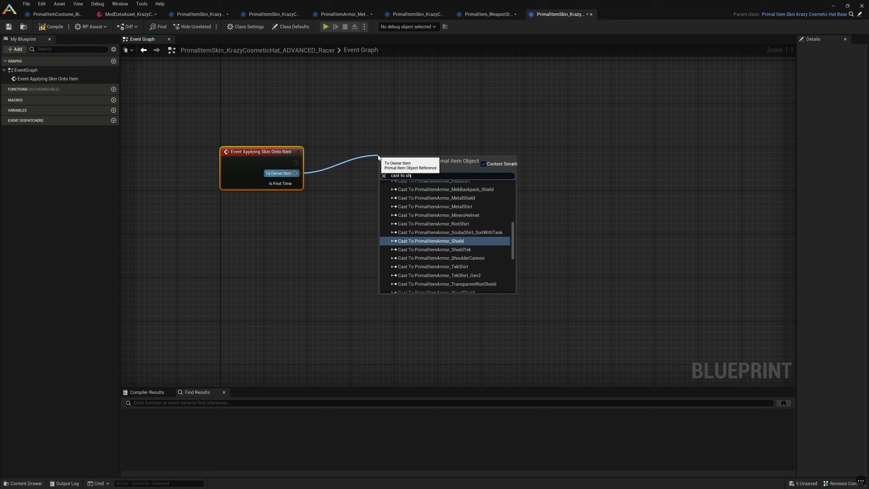
type("shirt")
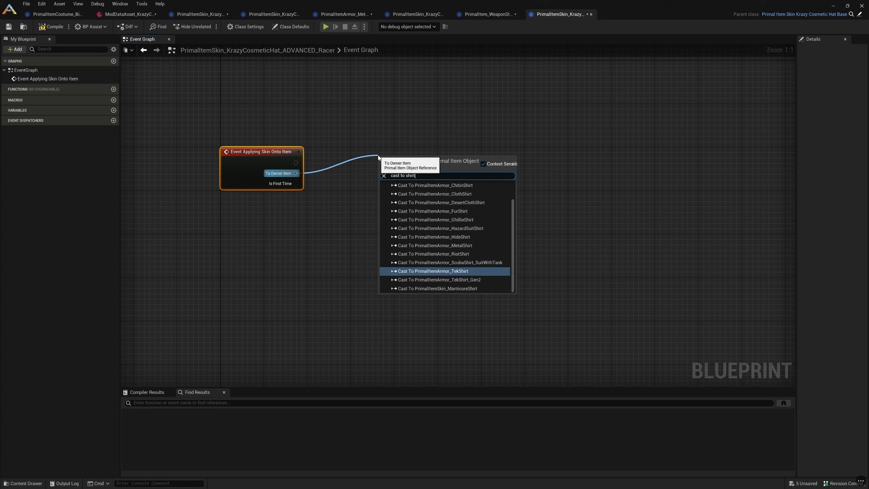
key("ctrl+Left")
type("base")
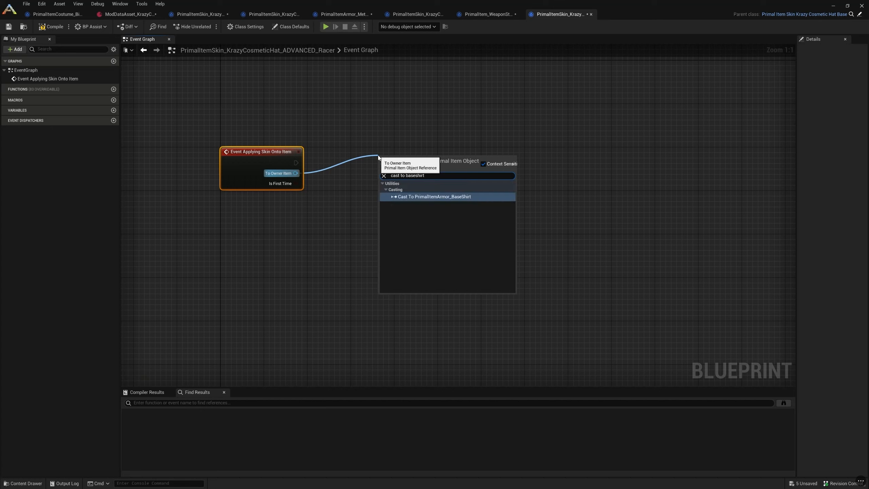
left_click(401, 197)
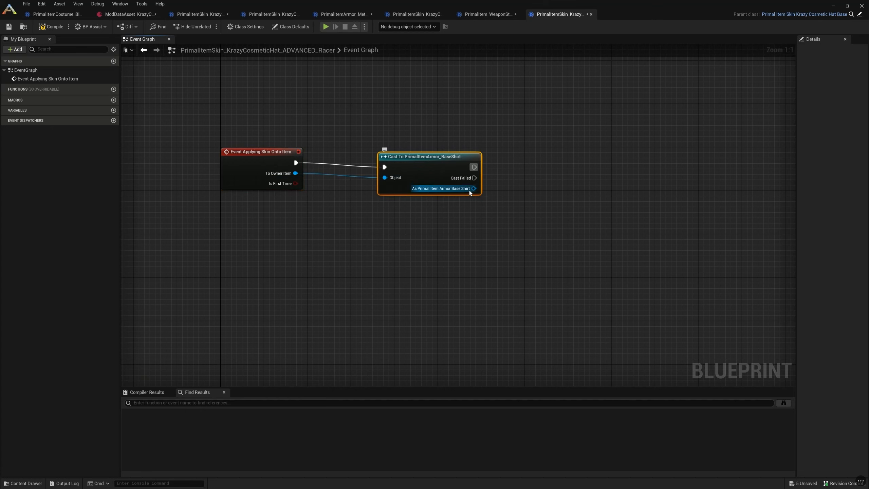
left_click_drag(473, 188, 537, 164)
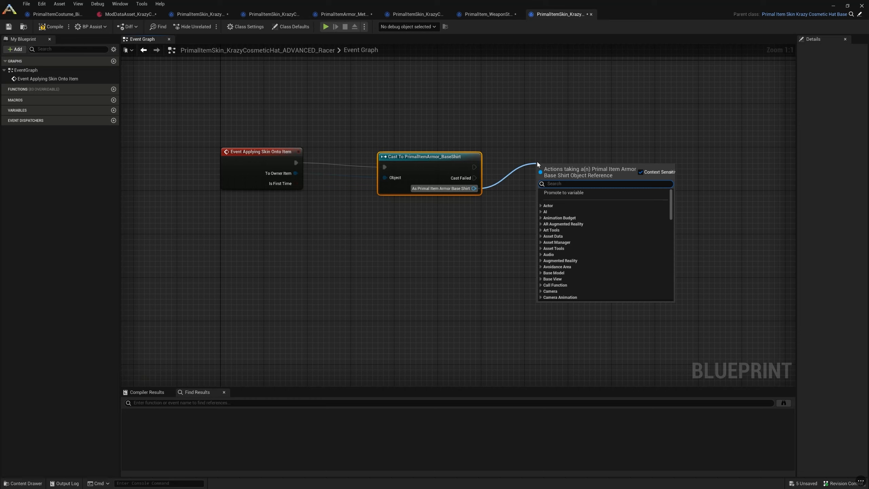
type("s")
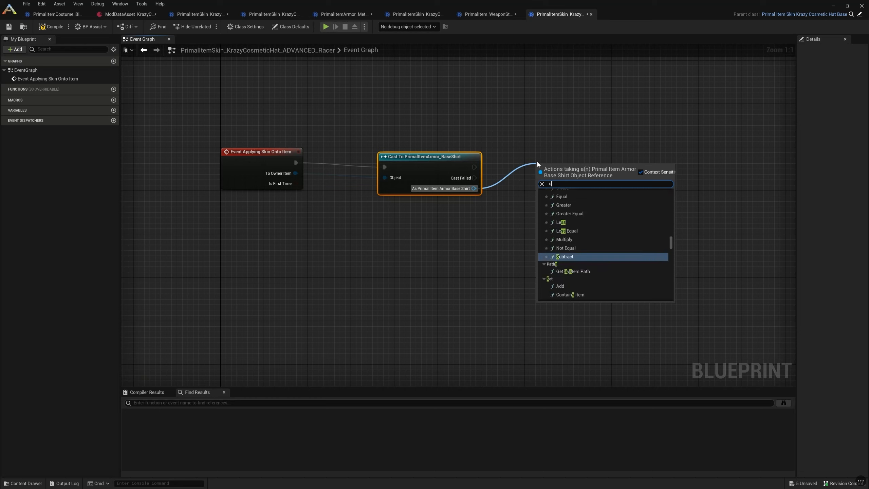
left_click(501, 189)
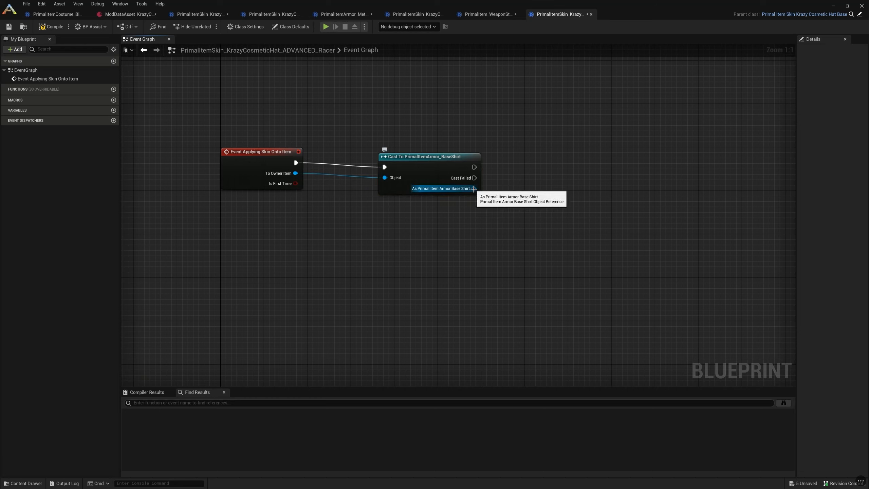
left_click_drag(473, 189, 527, 161)
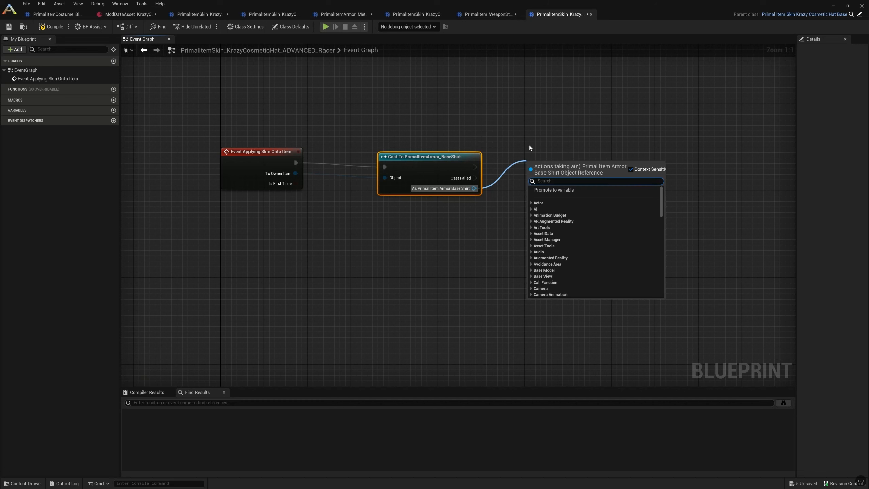
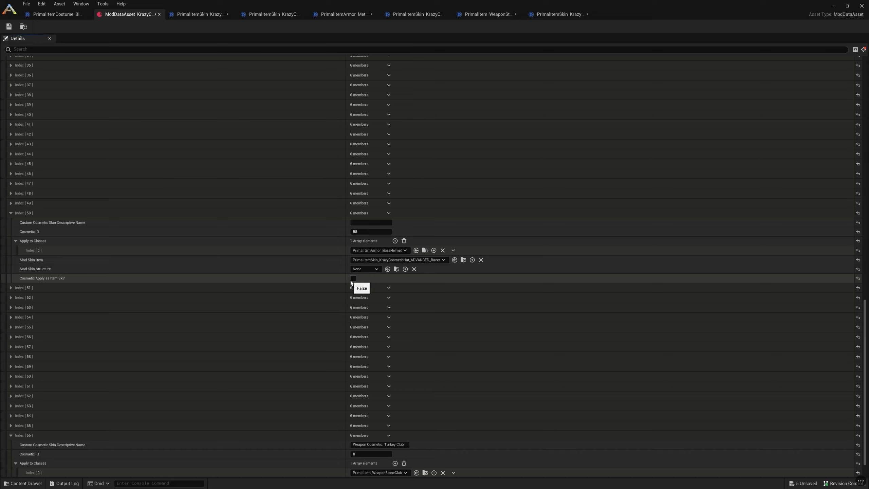
- Restore and shrink the mod data asset window so it uncovers the level viewport and Content Browser
scroll(351, 281, "down", 2)
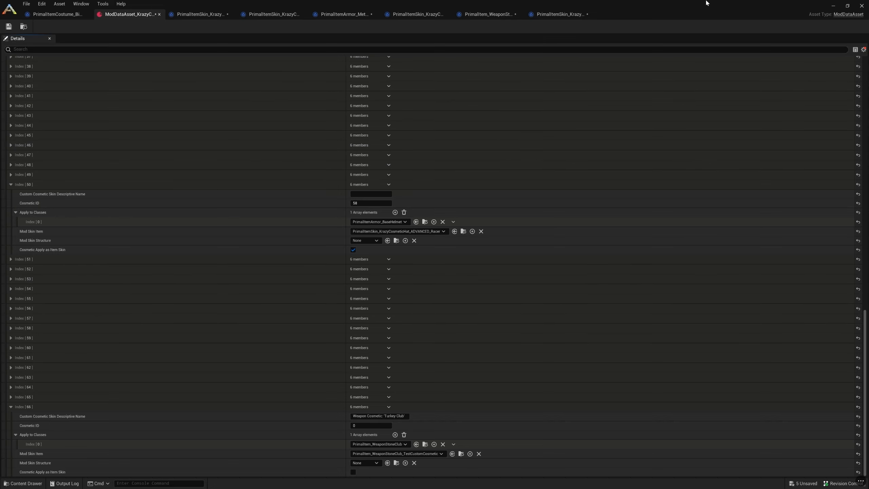
left_click_drag(680, 8, 657, 33)
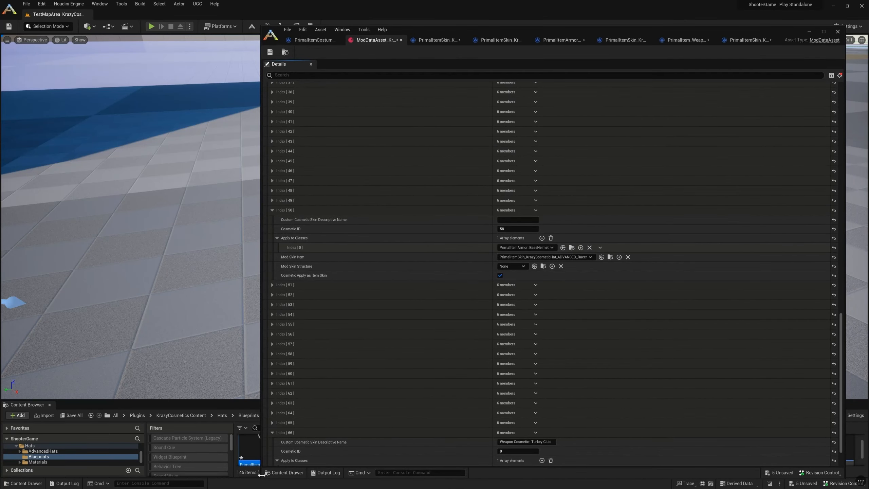
left_click_drag(264, 476, 318, 404)
- Expand cosmetic entry Index 0 and its Apply to Classes in the Mod Custom Cosmetic Entries
scroll(402, 352, "up", 3)
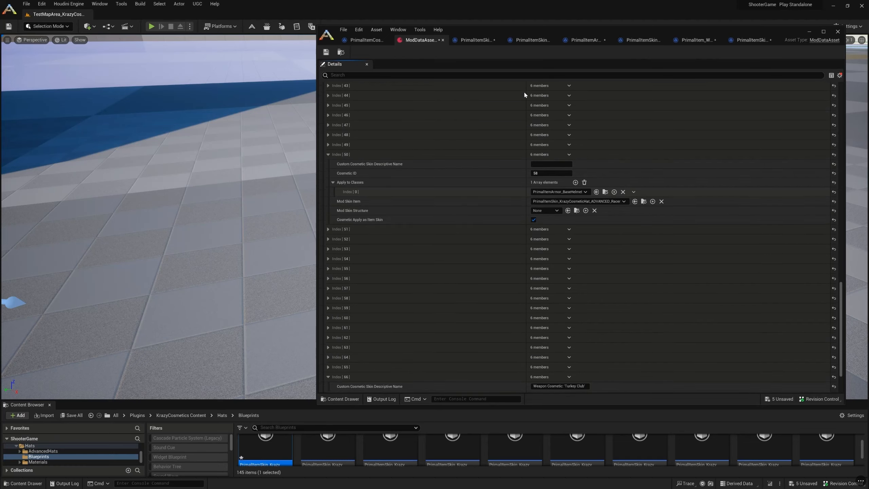
scroll(424, 158, "up", 15)
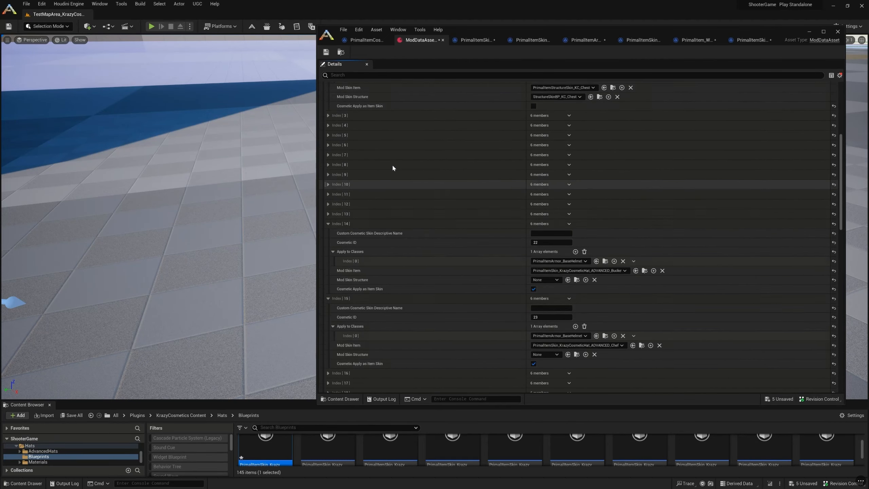
scroll(404, 169, "up", 3)
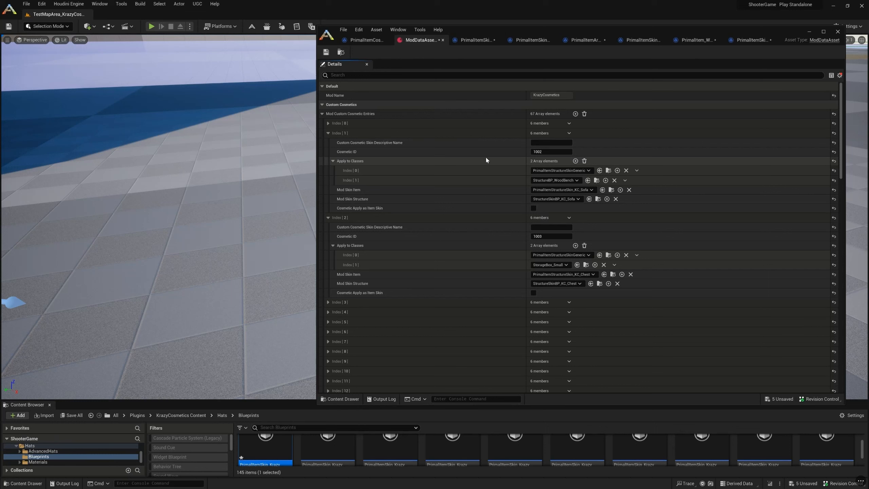
left_click(328, 123)
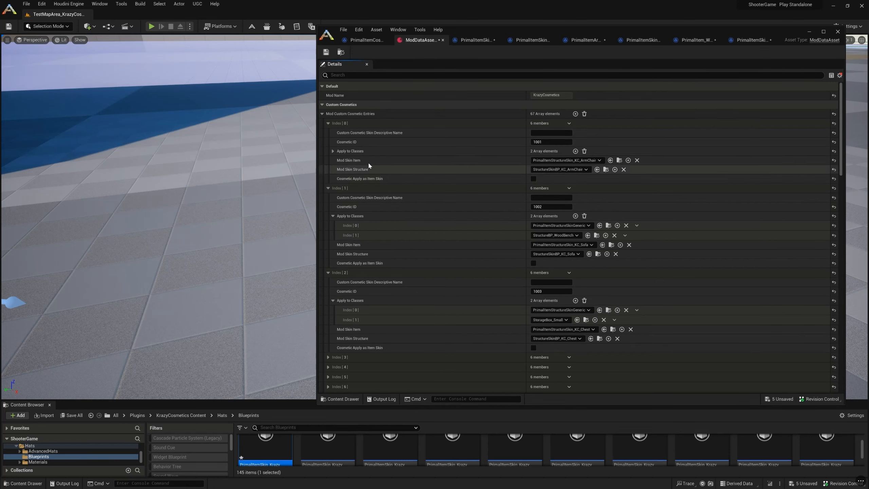
left_click(332, 151)
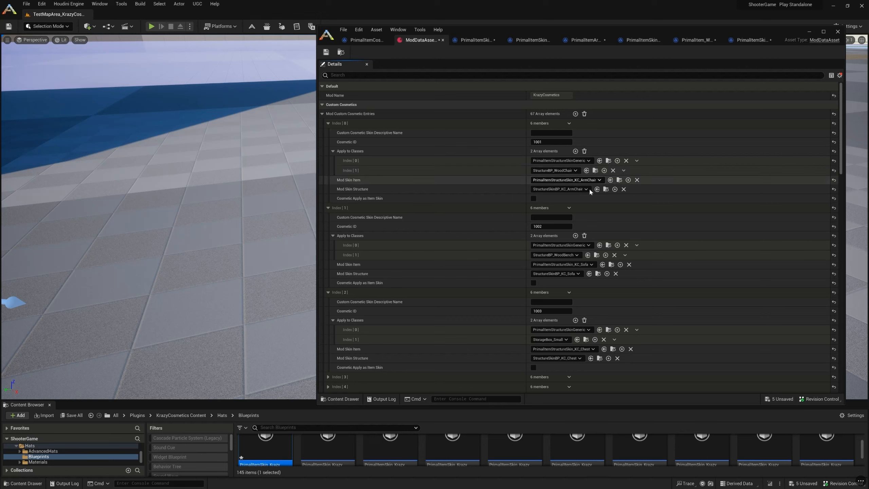
- Open entry Index 0's mod skin structure, StructureSkinBP_KC_ArmChair, and search its properties for "class"
left_click(605, 189)
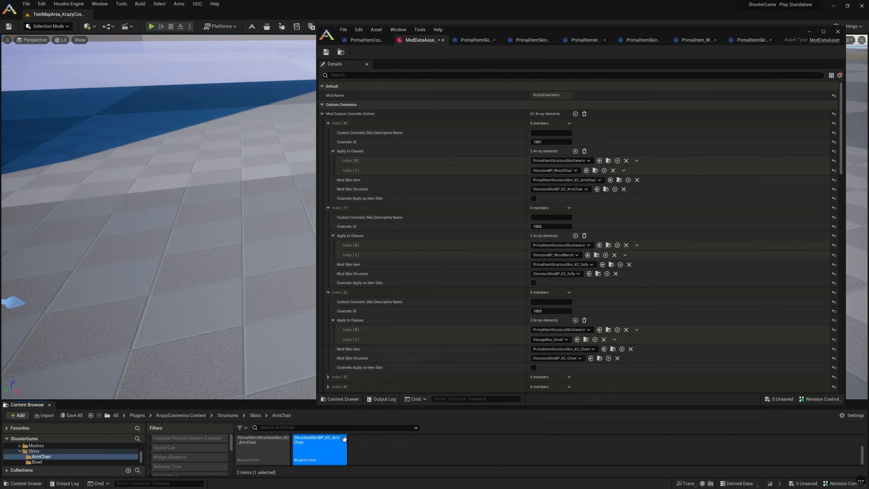
double_click(319, 448)
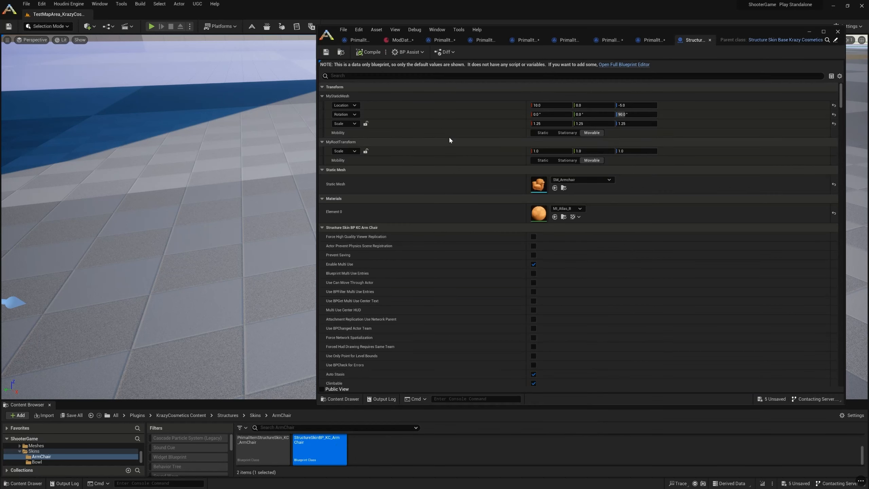
left_click(440, 77)
type("a")
type("lasses")
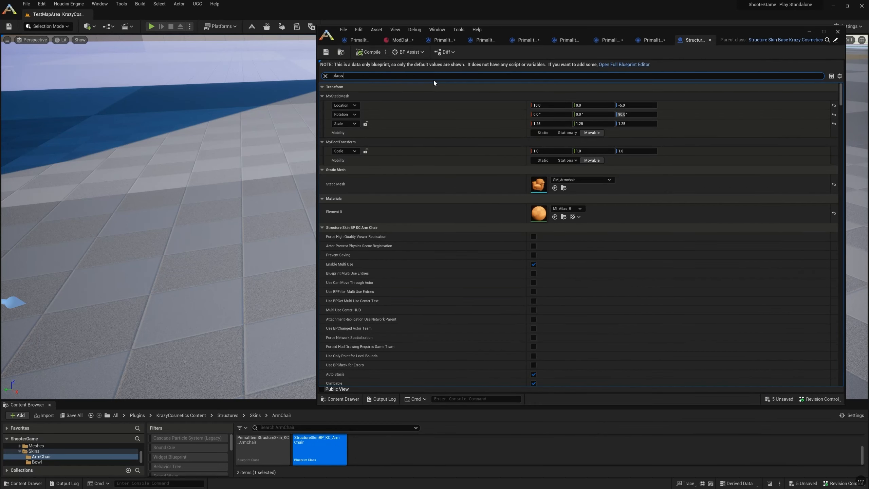
key("BackSpace")
key("BackSpace")
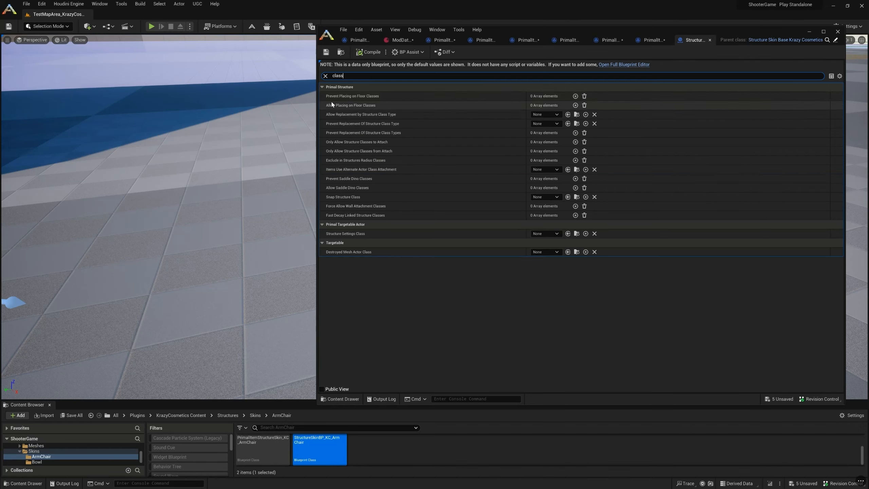
key("BackSpace")
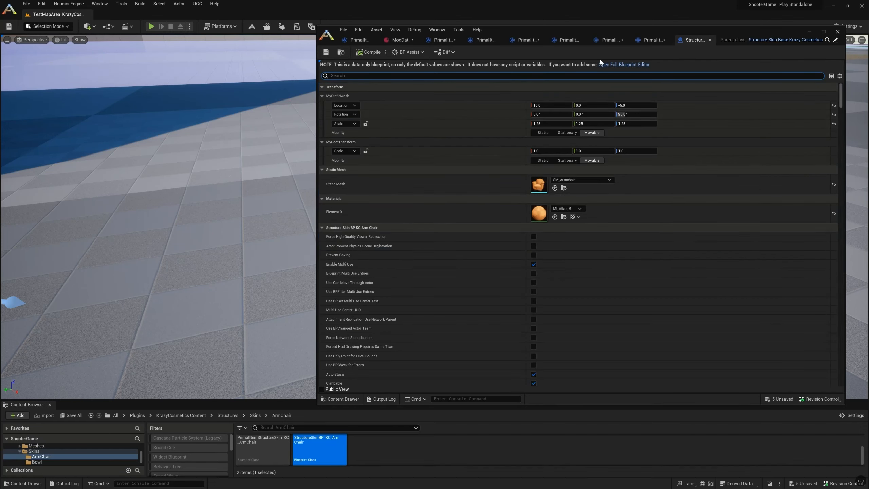
- Filter the armchair structure skin to modified properties matching "struct" and compare them with the mod data asset entry
type("struct")
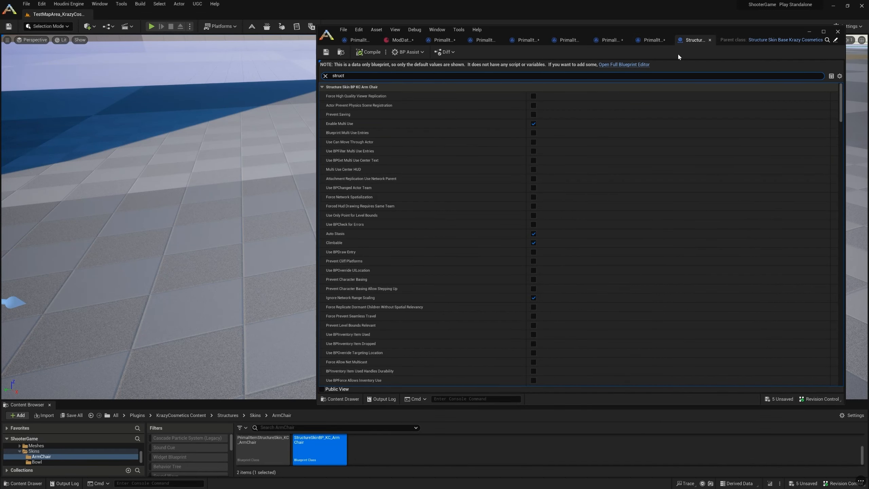
left_click(840, 76)
left_click(825, 86)
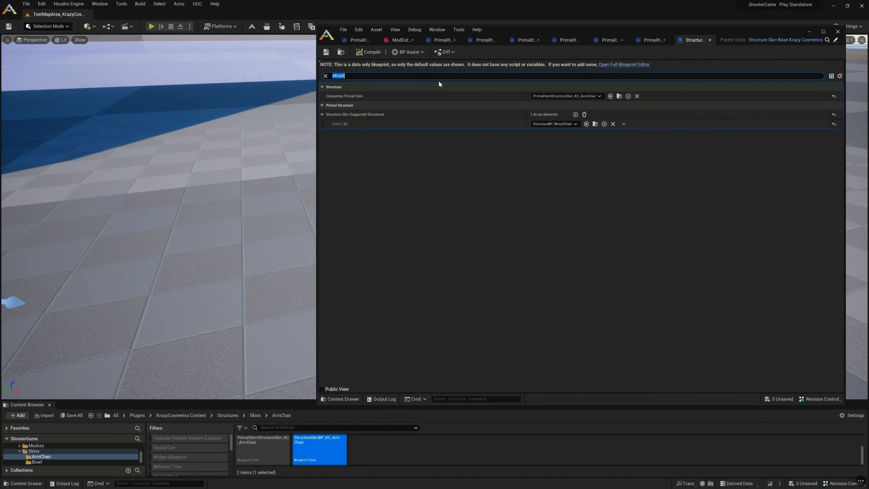
left_click(401, 40)
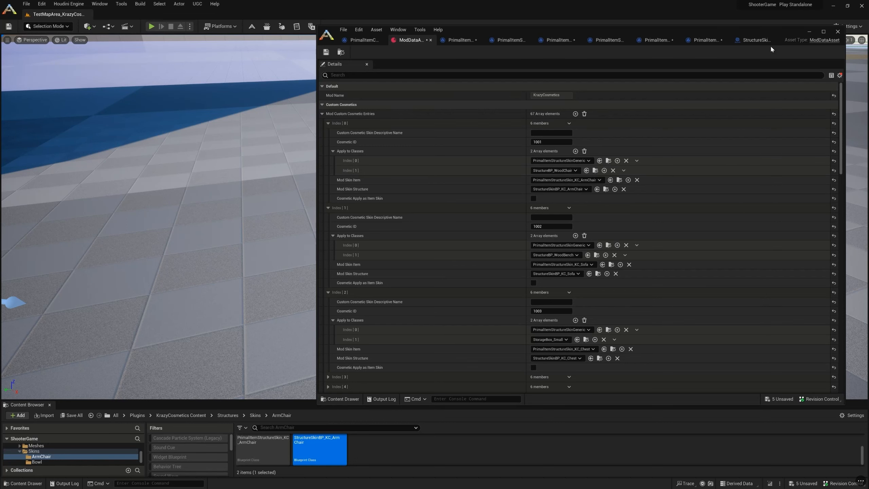
left_click(753, 40)
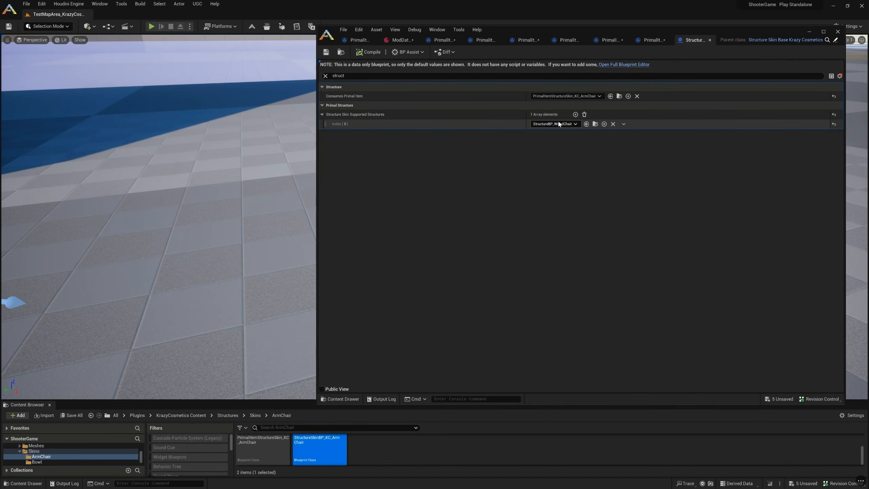
- Add two empty elements to the armchair's Structure Skin Supported Structures array and delete them again
left_click(575, 114)
left_click(574, 114)
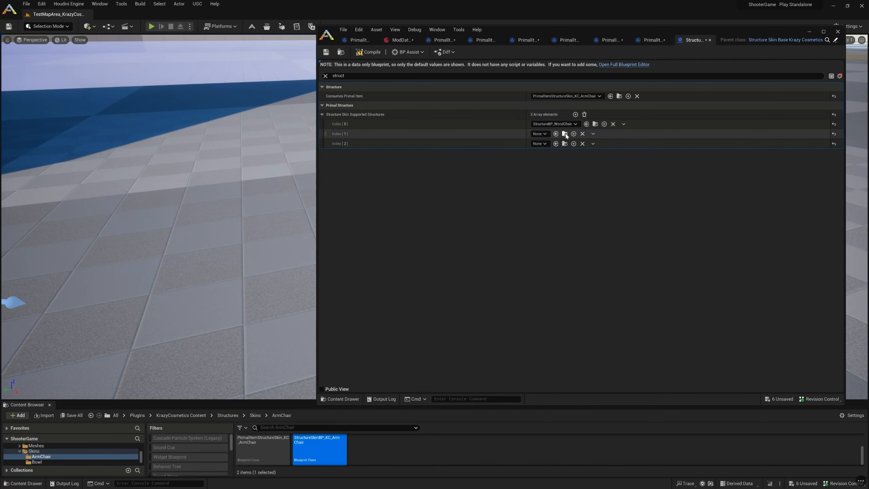
left_click(593, 133)
left_click(602, 151)
left_click(593, 134)
left_click(603, 151)
- Return to the mod data asset and open entry Index 0's mod skin item, PrimalItemStructureSkin_KC_ArmChair
left_click(401, 40)
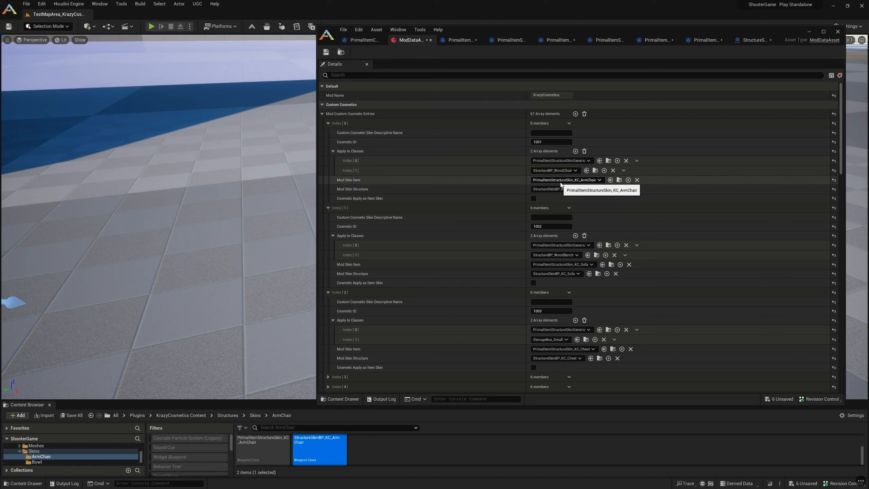
left_click(619, 180)
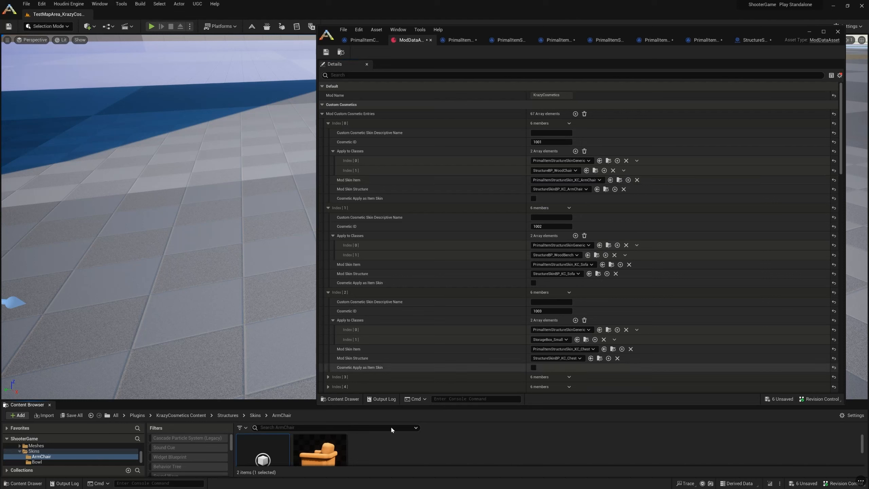
scroll(284, 452, "down", 3)
double_click(274, 453)
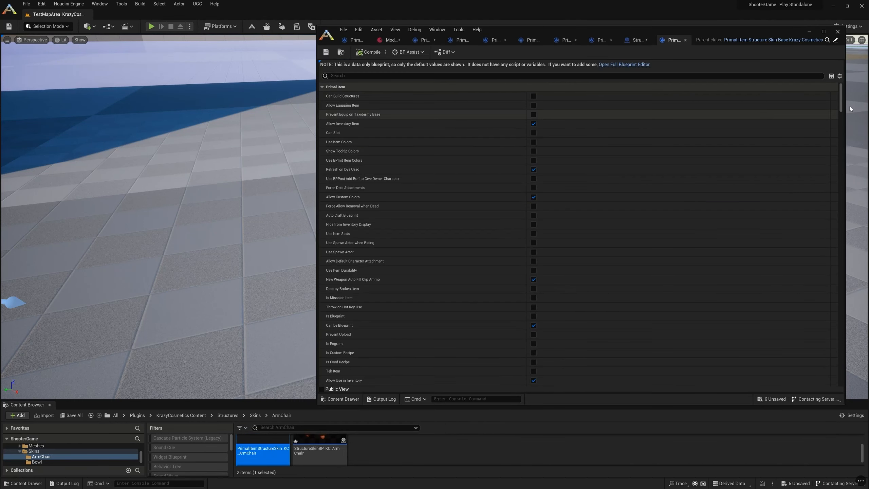
- Limit the armchair skin item to modified properties and open its parent class, Primal Item Structure Skin Base Krazy Cosmetics
left_click(839, 76)
left_click(797, 82)
left_click(834, 40)
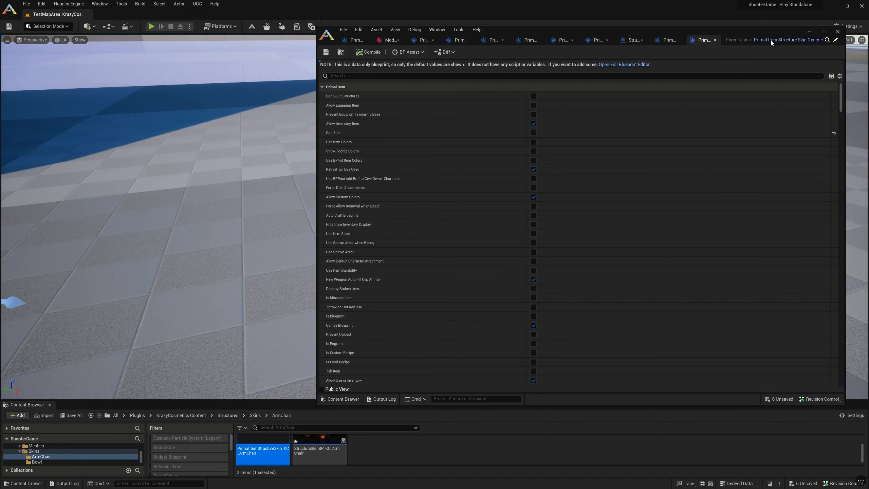
- Limit the Krazy Cosmetics structure skin base item to modified properties and compare them with those of the armchair skin item
left_click(839, 76)
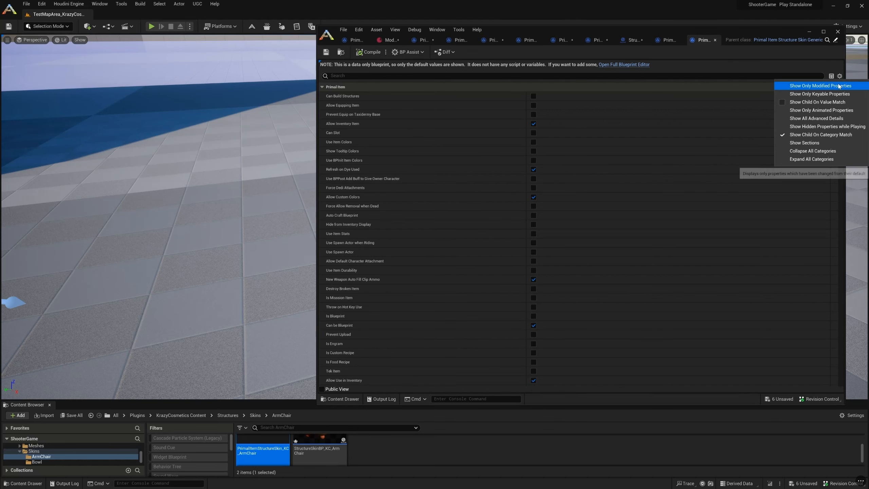
left_click(797, 83)
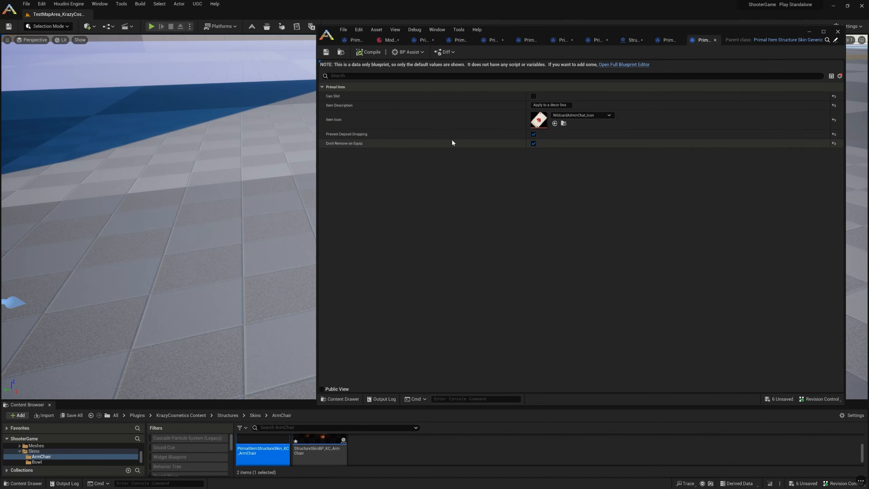
left_click(701, 40)
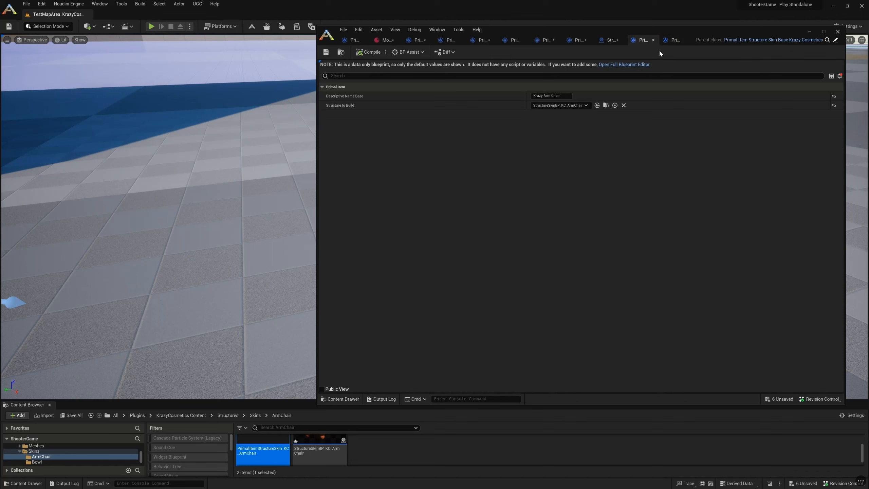
left_click(675, 42)
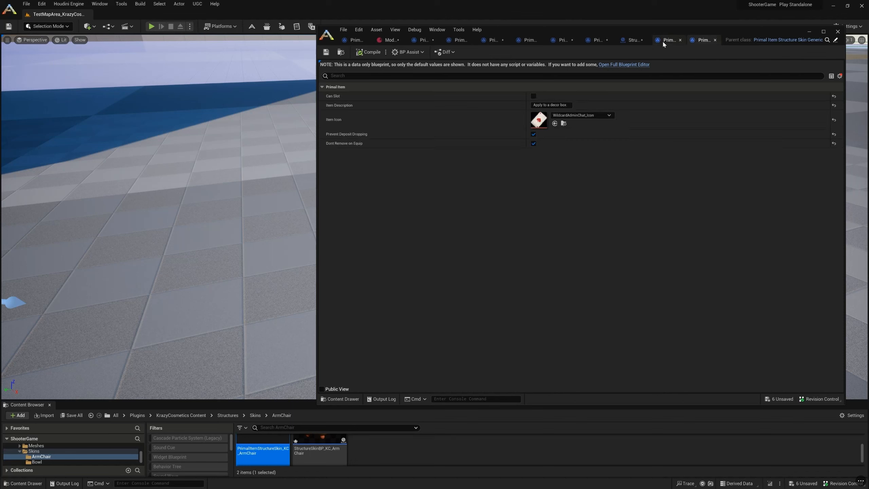
left_click(663, 41)
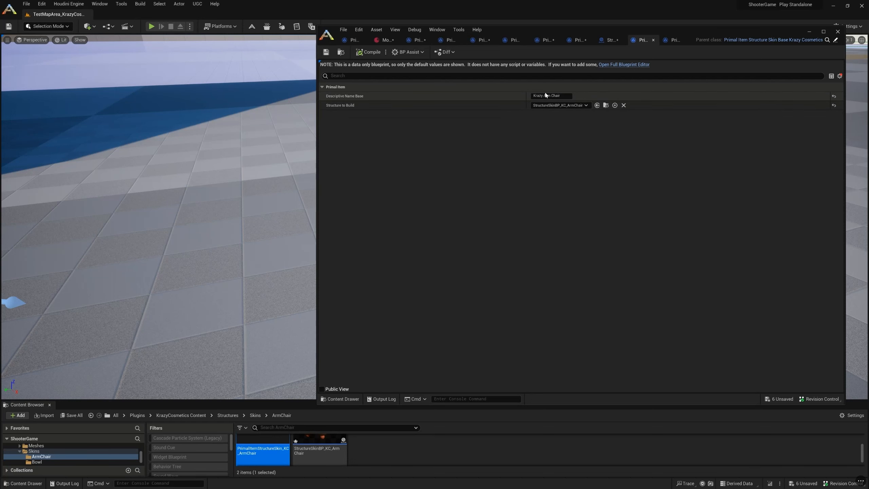
left_click(670, 40)
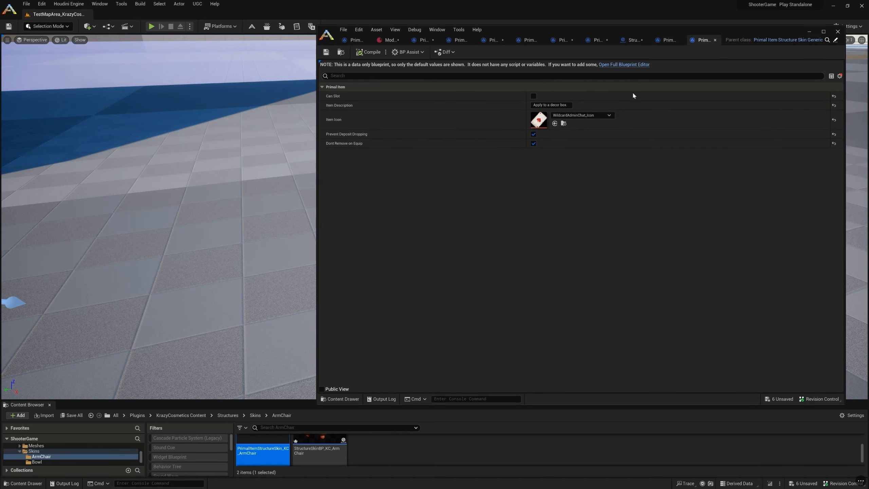
left_click(668, 40)
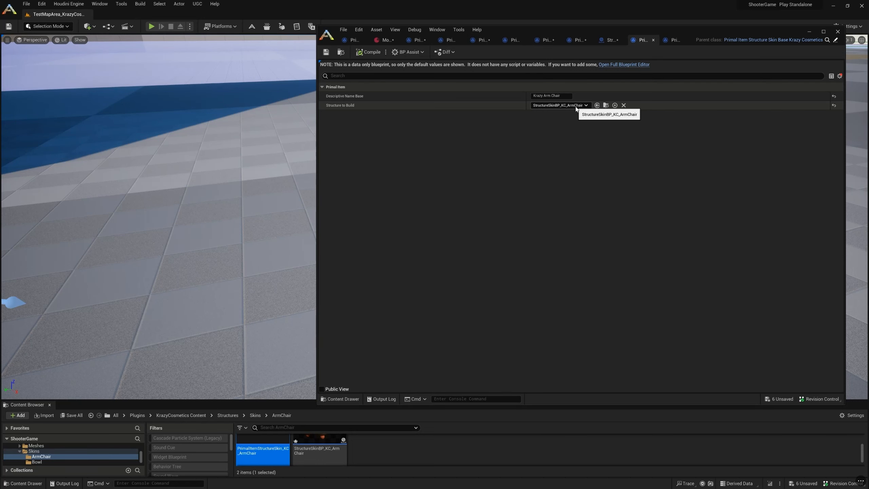
- Compare the mod data asset's Index 0 entry with the armchair structure skin and its skin item
left_click(384, 41)
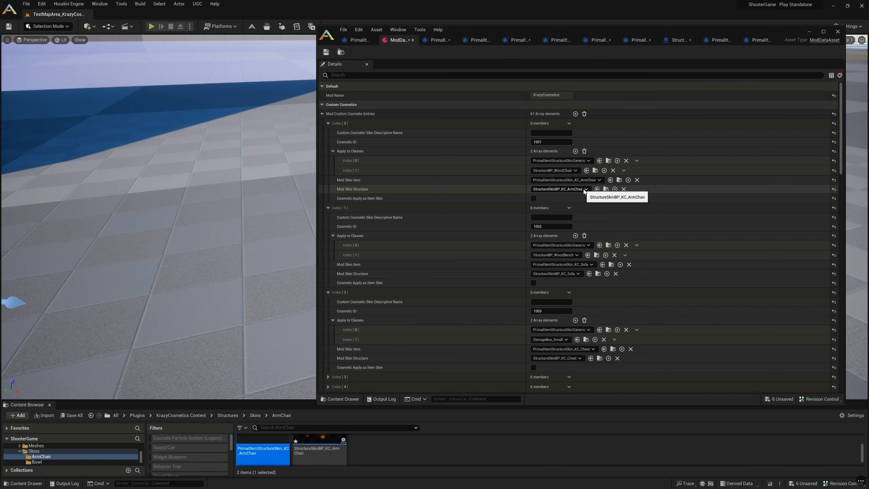
left_click(688, 40)
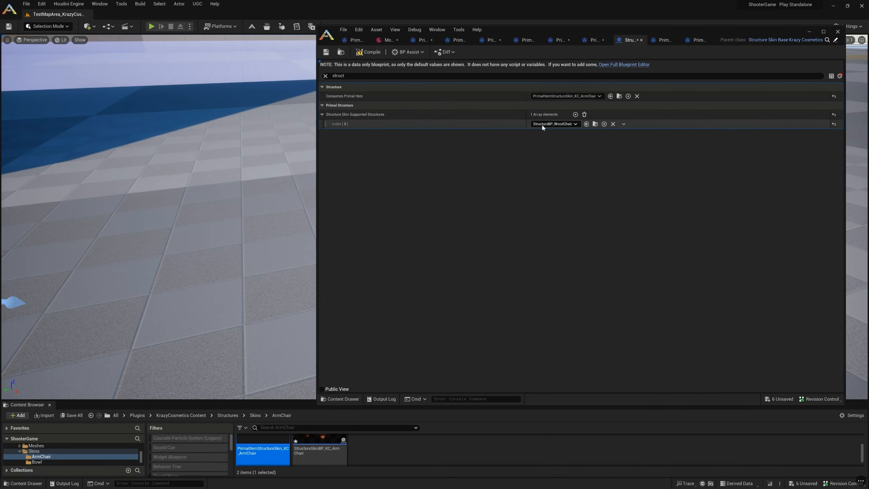
left_click(597, 40)
left_click(644, 42)
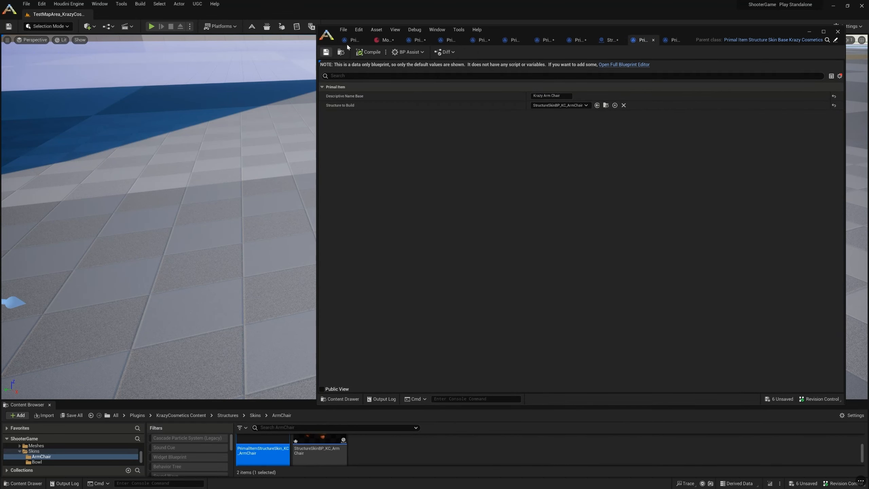
left_click(385, 40)
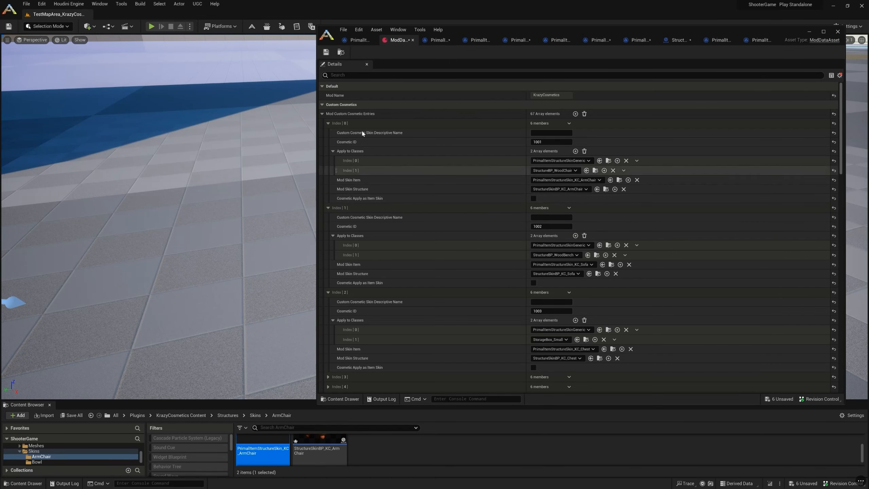
- Clear the asset editor from the viewport, start a play session and set the structure cosmetic to the Krazy Arm Chair
left_click_drag(540, 27, 868, 28)
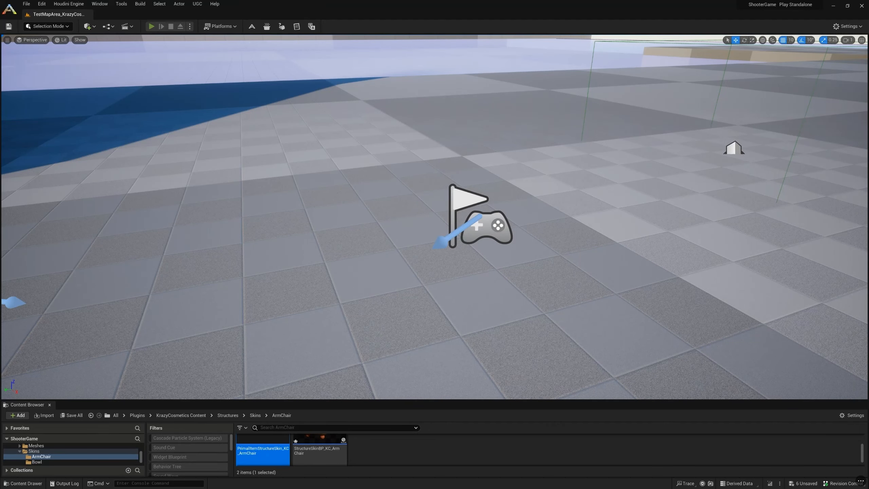
key("alt+p")
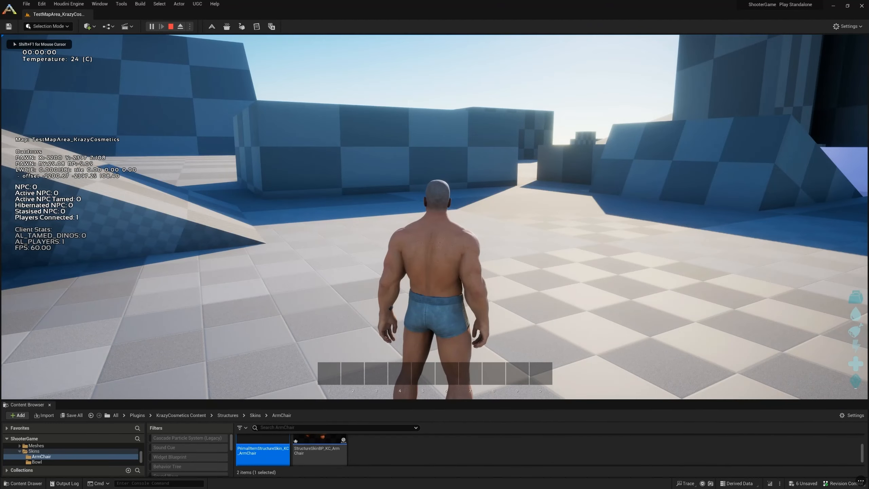
key("i")
left_click(263, 82)
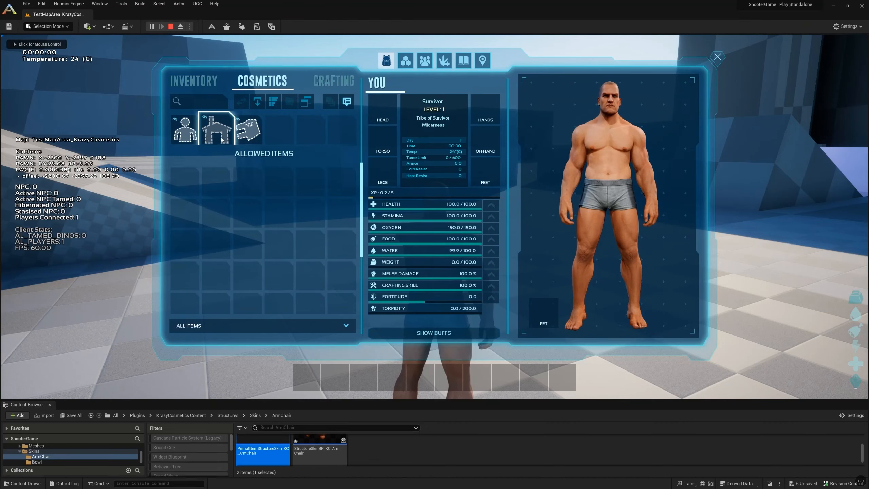
right_click(221, 138)
mouse_move(234, 213)
left_click(296, 218)
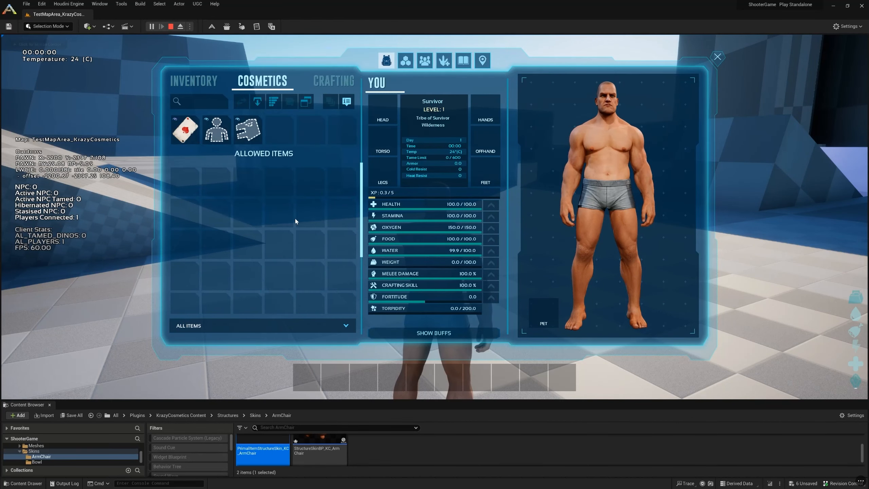
- Try to place the Krazy Arm Chair skin on the bare ground and cancel the placement
right_click(181, 139)
left_click(190, 154)
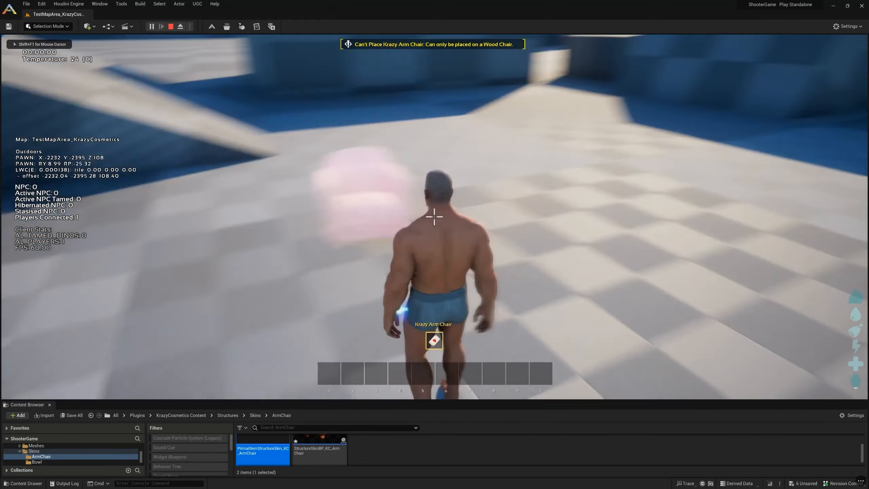
right_click(434, 216)
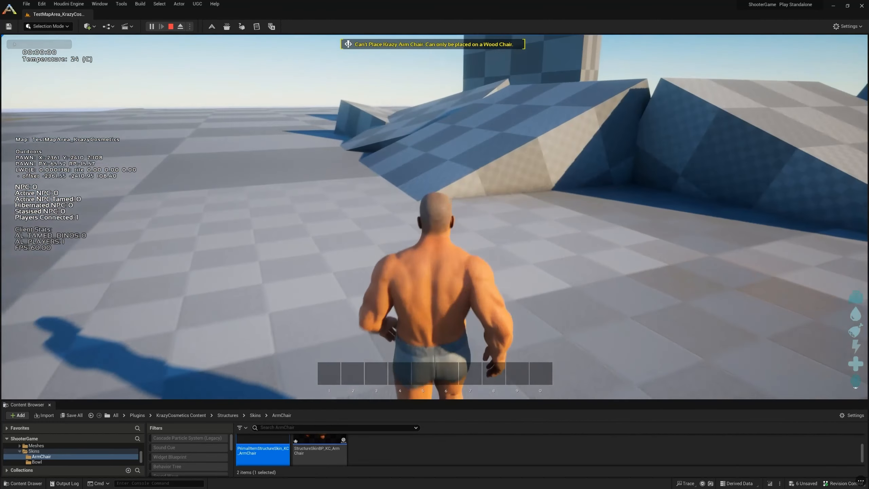
key("s")
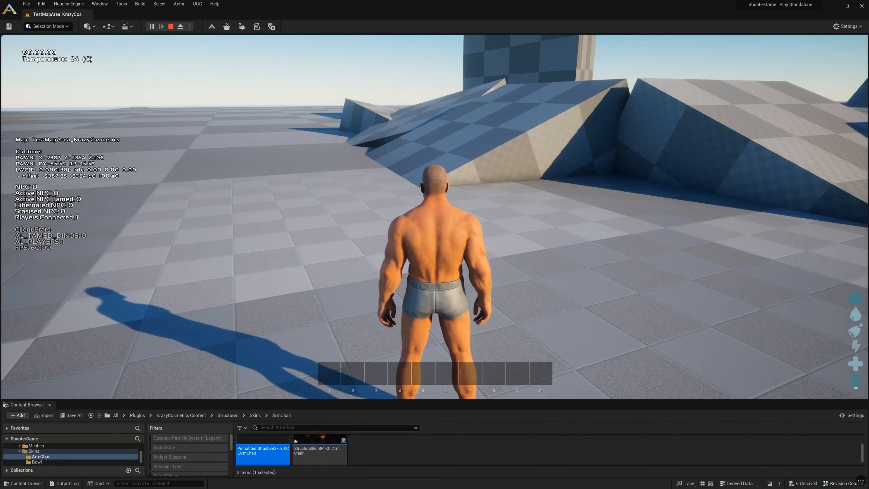
- Give the character a Wood Chair with the GFID console command, keeping the asset editor clear of the game view
key("Tab")
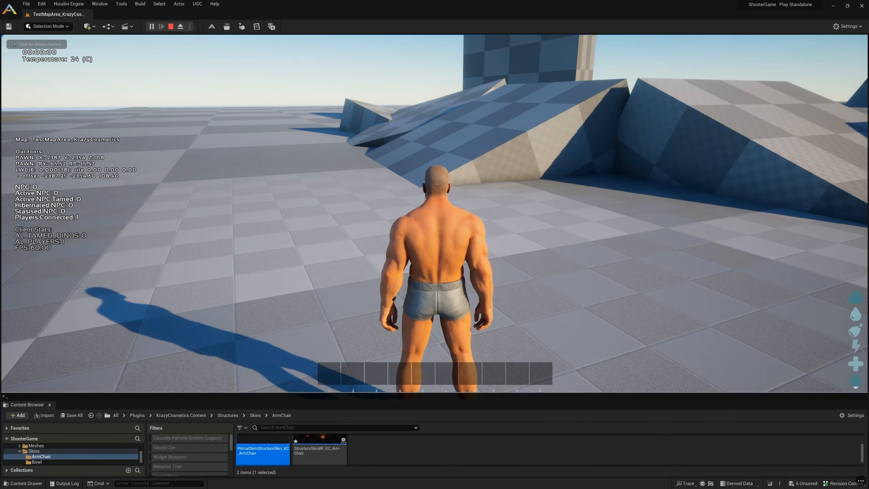
left_click_drag(494, 33, 868, 47)
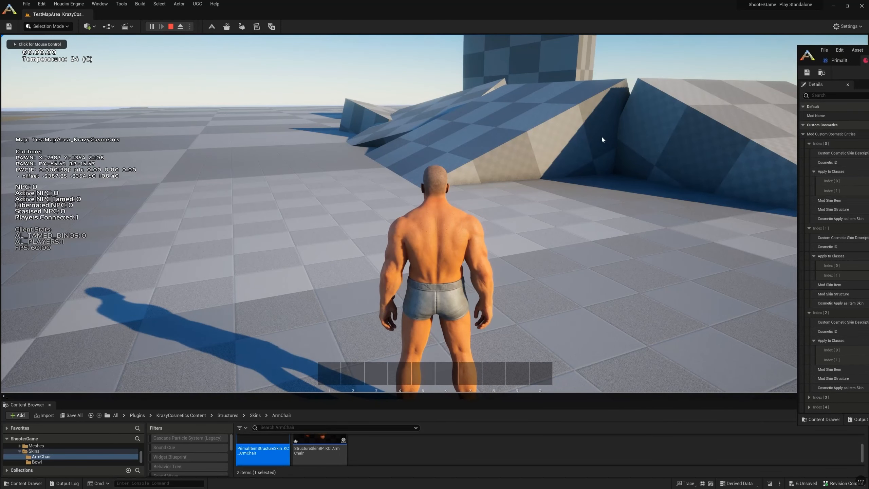
type("gfid wood")
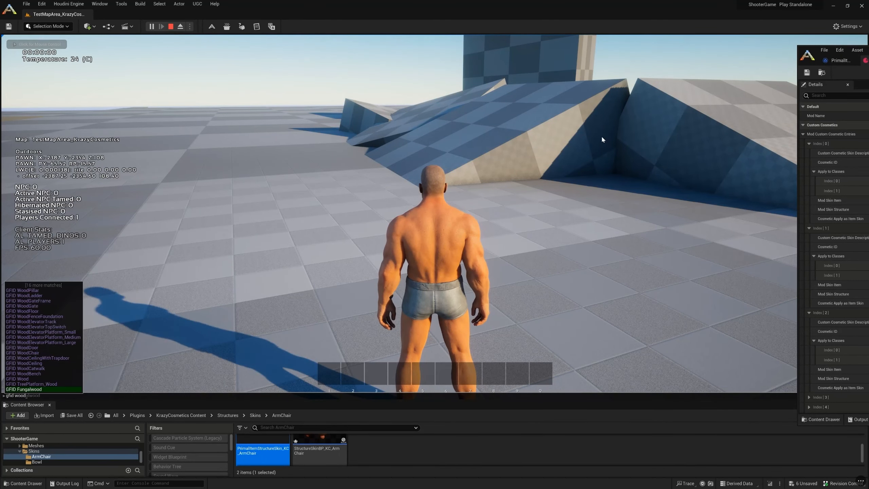
key("Return")
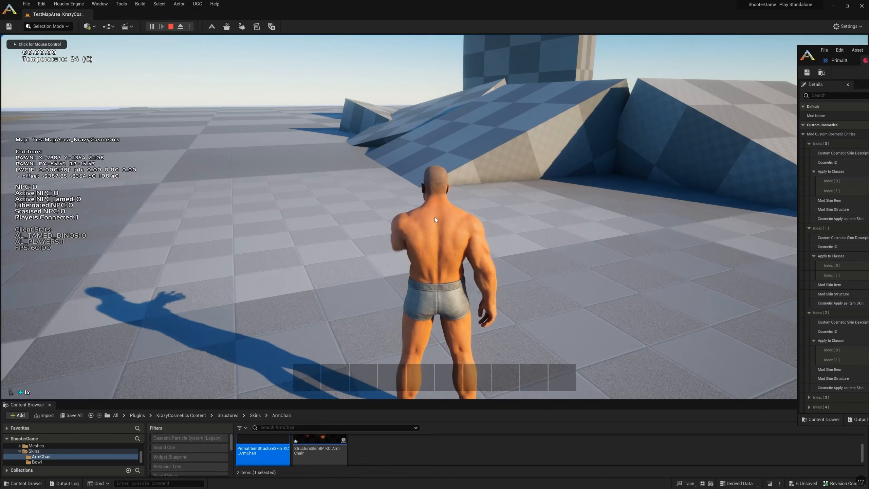
- Place the Wood Chair from the inventory on the ground in front of the character
key("i")
right_click(215, 130)
left_click(219, 153)
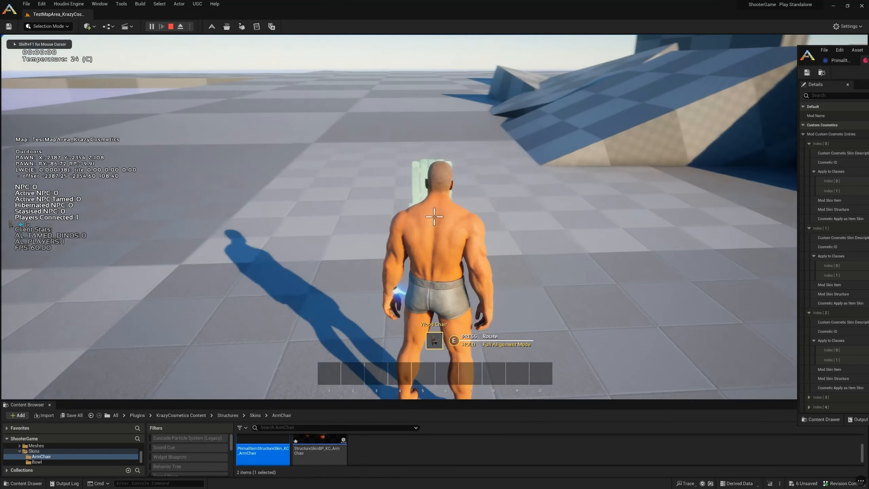
left_click(434, 216)
key("shift+F1")
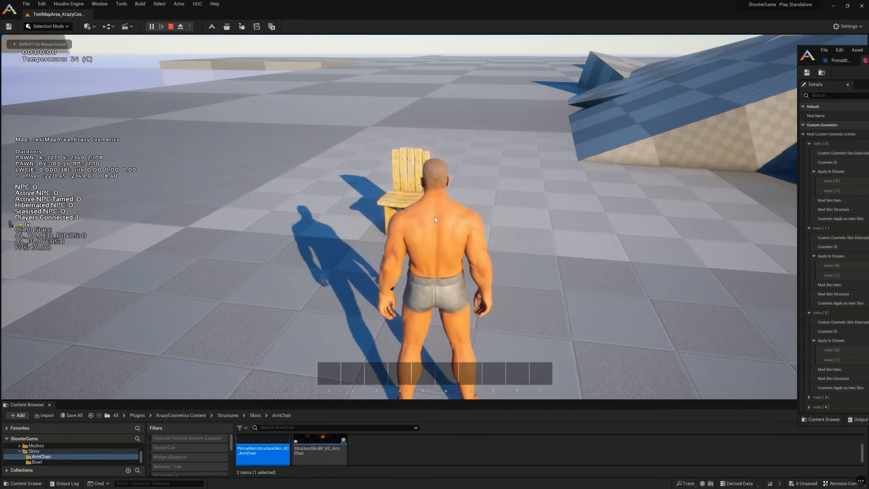
- Apply the Krazy Arm Chair cosmetic to the placed Wood Chair
key("i")
left_click(275, 80)
right_click(189, 138)
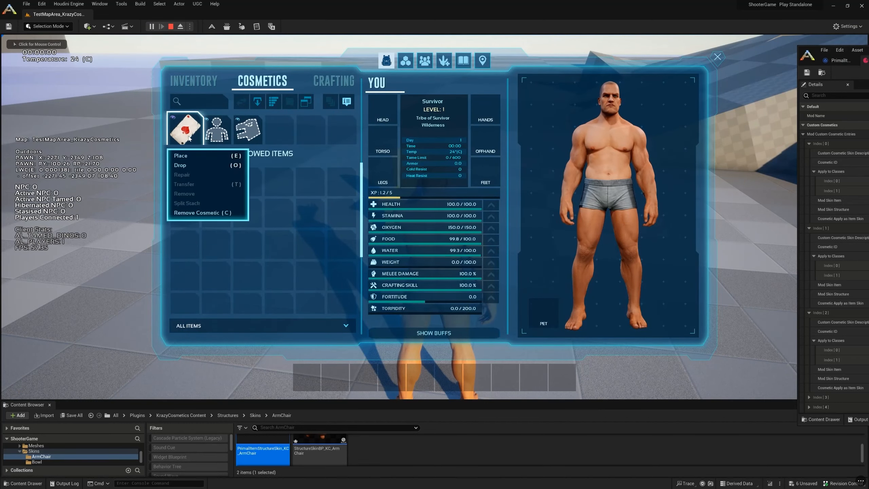
left_click(186, 154)
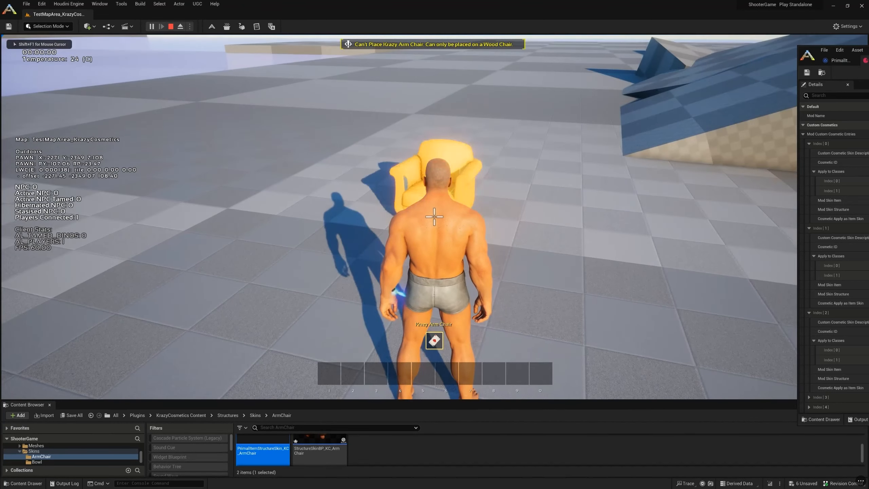
left_click(434, 216)
- Sit the character in the skinned armchair, get up again and step back to view it
key("w")
key("e")
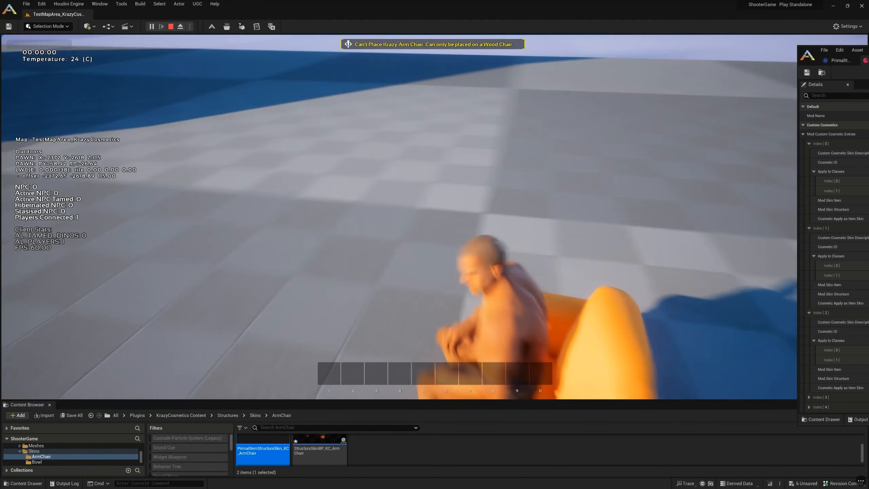
key("w")
key("space")
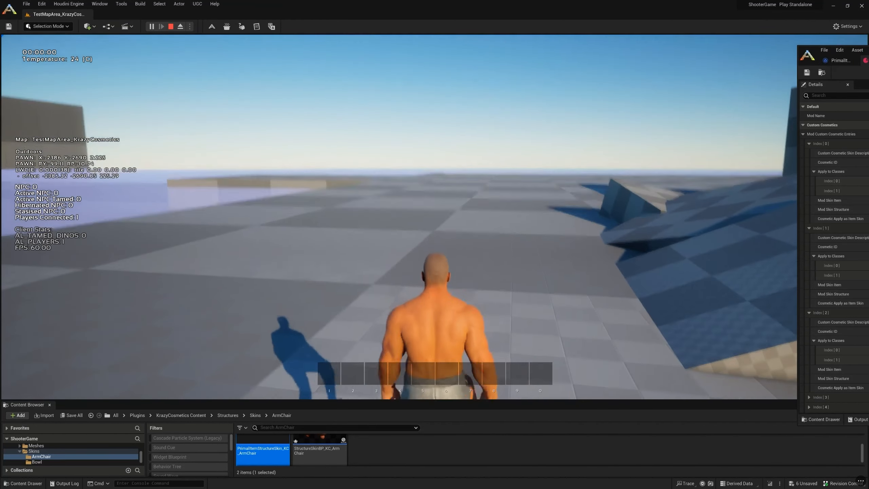
key("s")
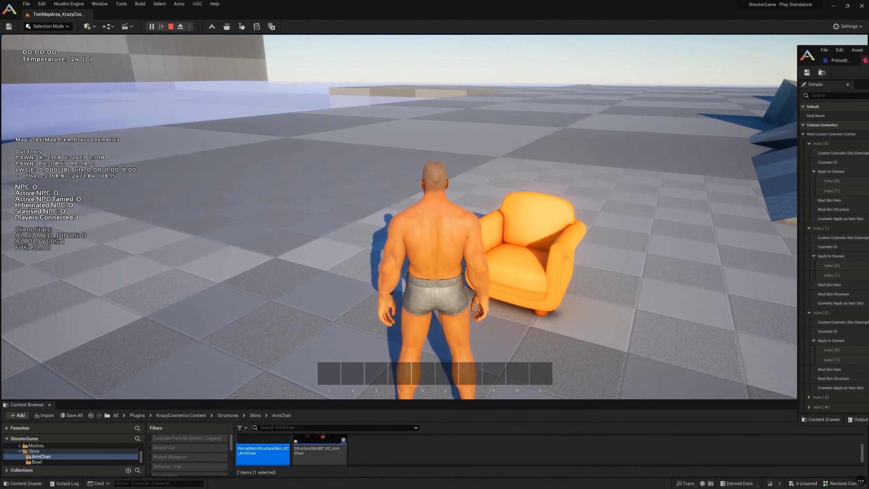
- Release the game cursor, bring back the mod data asset window and shrink it so the armchair stays in view
key("shift+F1")
left_click_drag(868, 52, 667, 68)
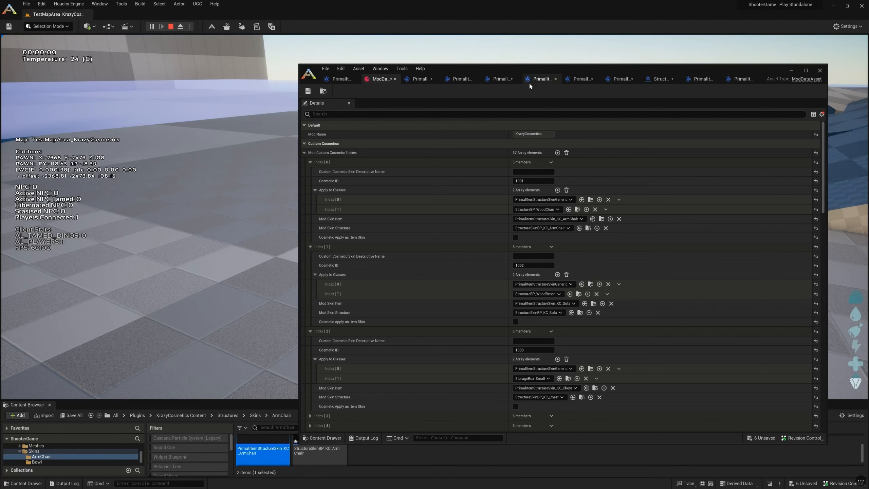
left_click_drag(532, 66, 549, 75)
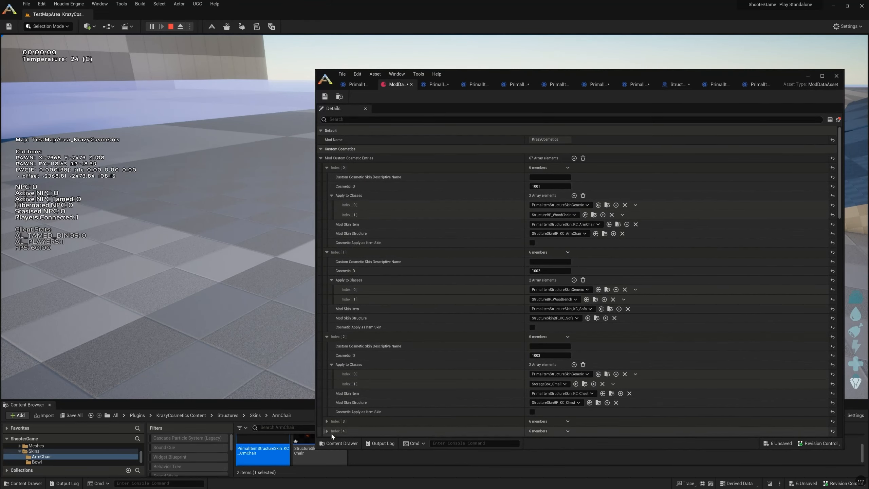
left_click_drag(316, 447, 575, 426)
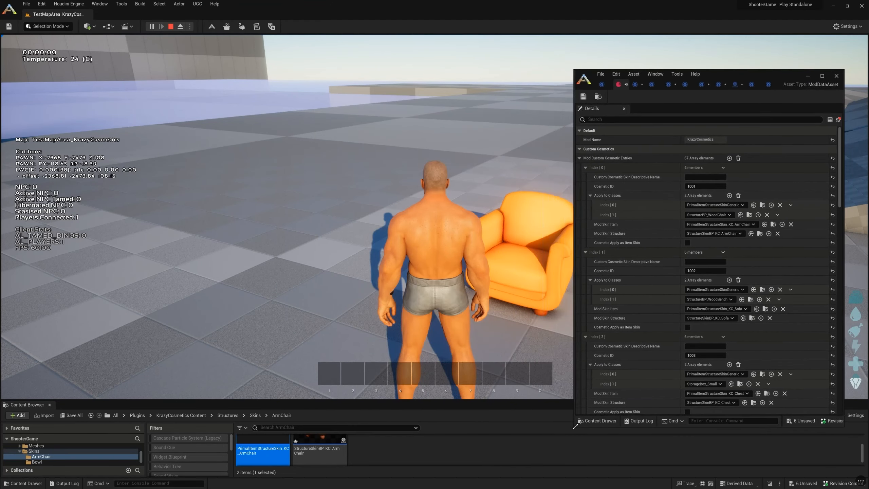
- Locate entry Index 0's mod skin structure in an enlarged Content Browser and open StructureSkinBP_KC_ArmChair
left_click(759, 233)
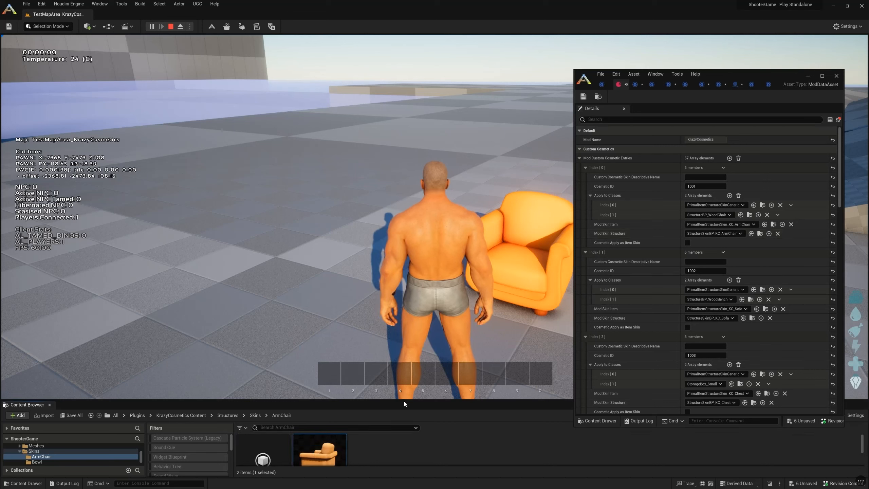
left_click_drag(404, 399, 377, 264)
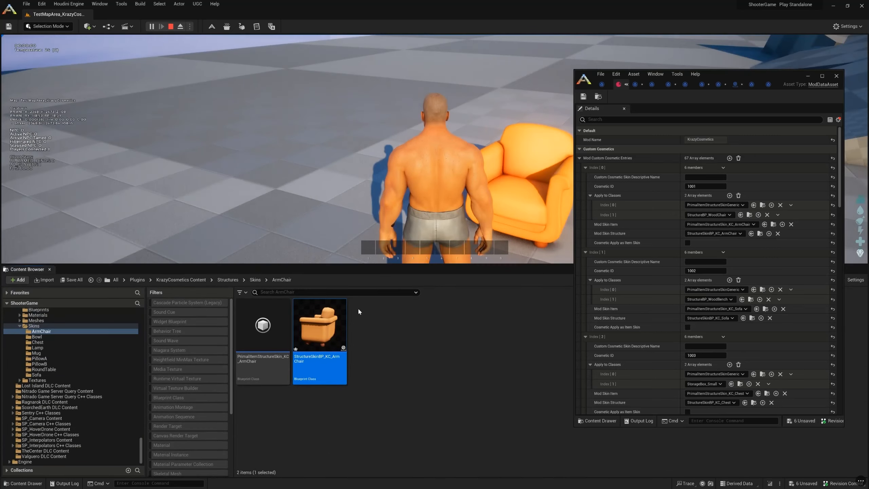
double_click(315, 353)
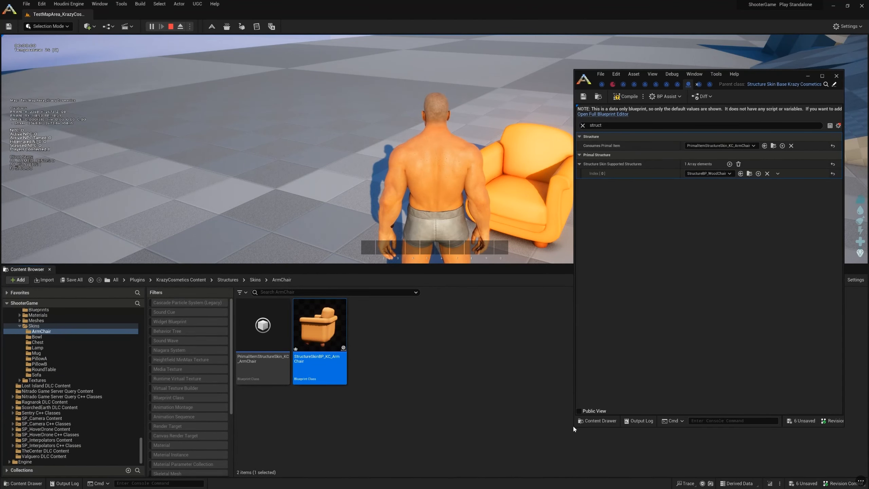
- Widen the blueprint window, locate the supported StructureBP_WoodChair in the Content Browser and move the window aside to view the asset
left_click_drag(573, 425, 434, 438)
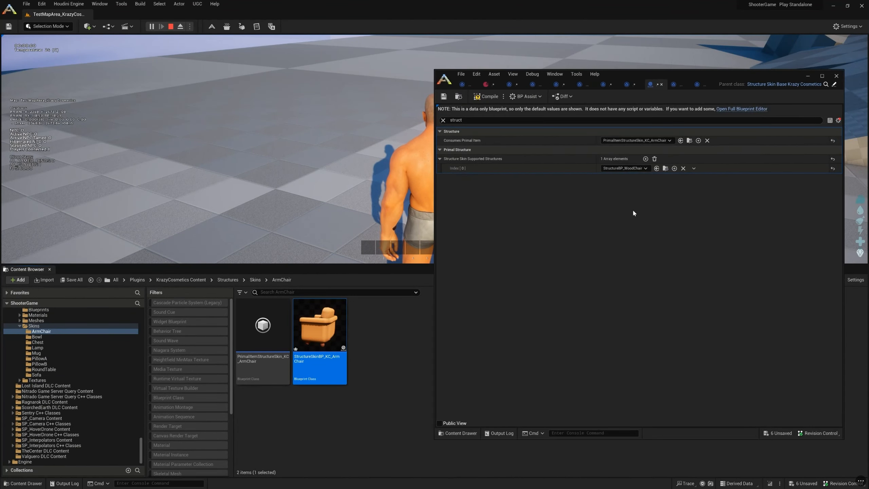
left_click(664, 168)
left_click_drag(651, 76, 868, 84)
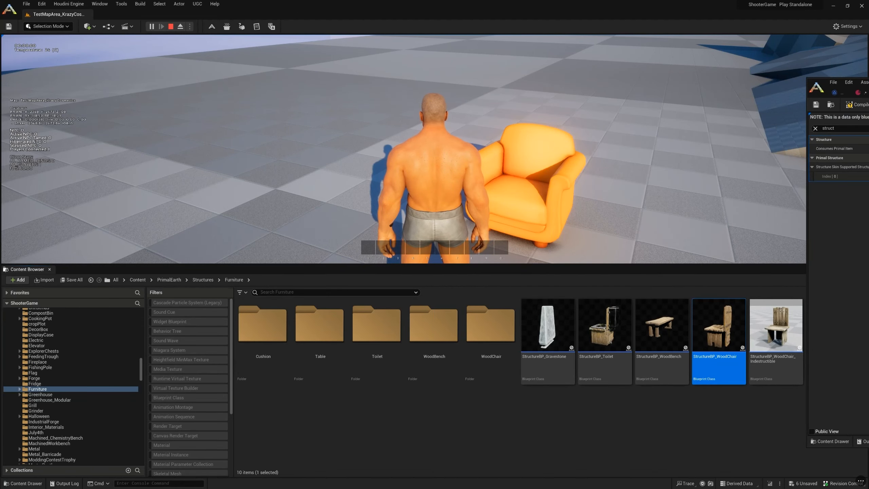
left_click_drag(868, 84, 551, 92)
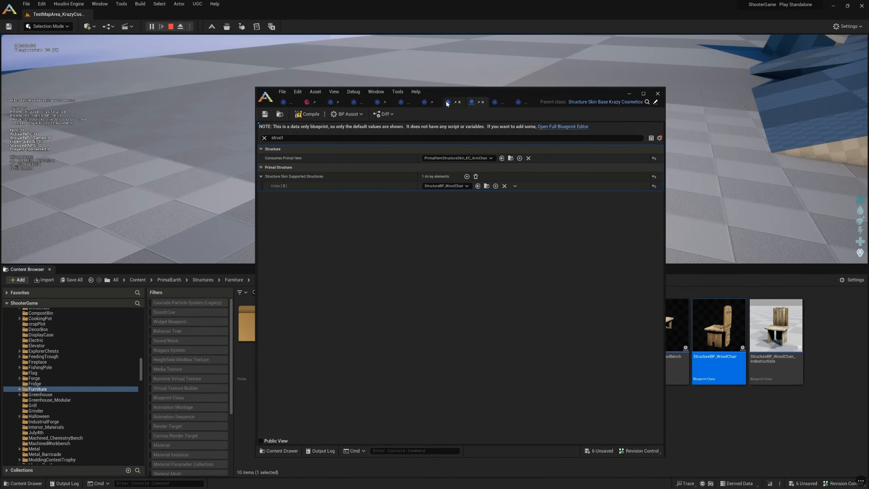
- Bring up the StructureSkinBase_KrazyCosmetics blueprint, locate it in the Content Browser and move its editor clear of the asset
left_click(655, 102)
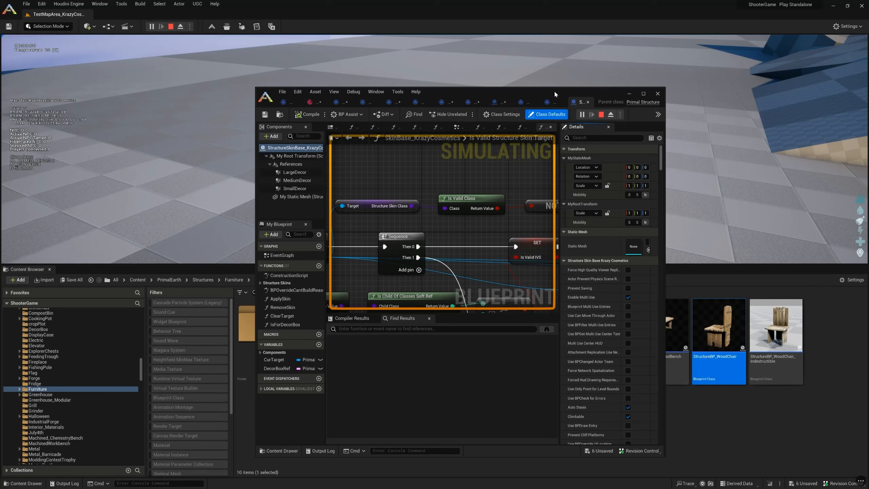
left_click(279, 114)
left_click_drag(568, 96, 490, 106)
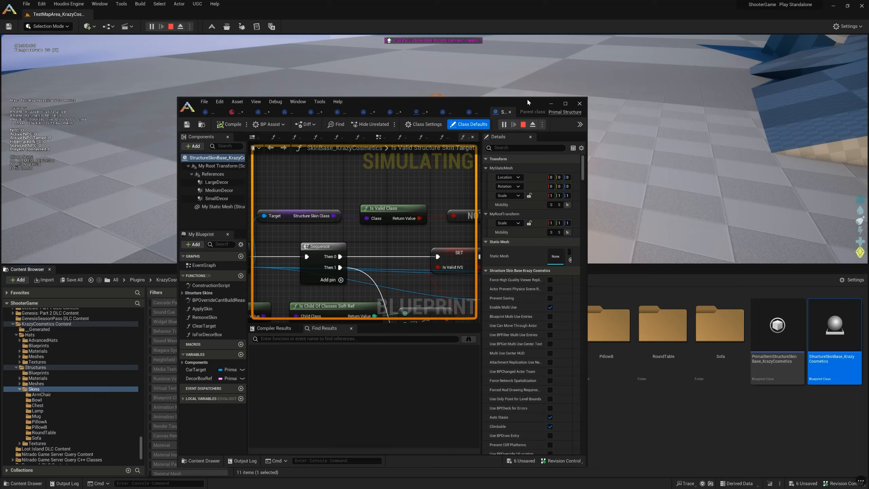
left_click_drag(519, 97, 519, 22)
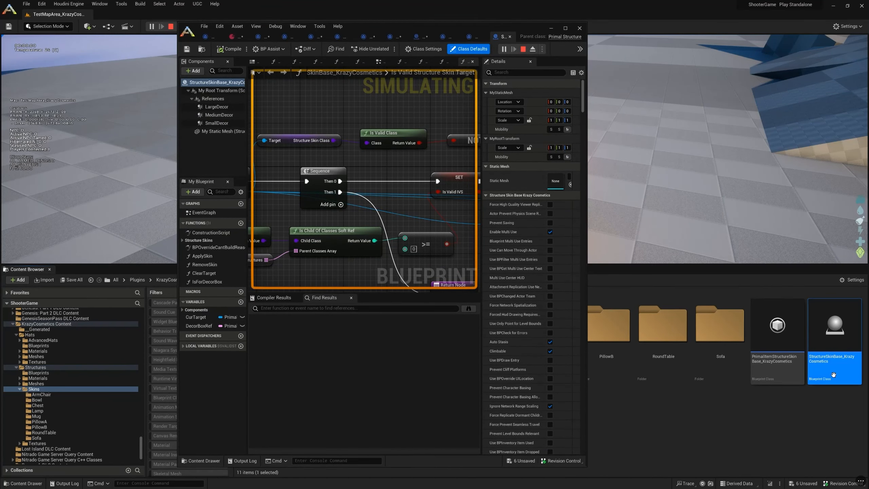
mouse_move(847, 360)
- Look through the open structure skin, hat and costume item blueprints, returning to the Krazy Arm Chair item to compare it with the base classes
left_click(471, 38)
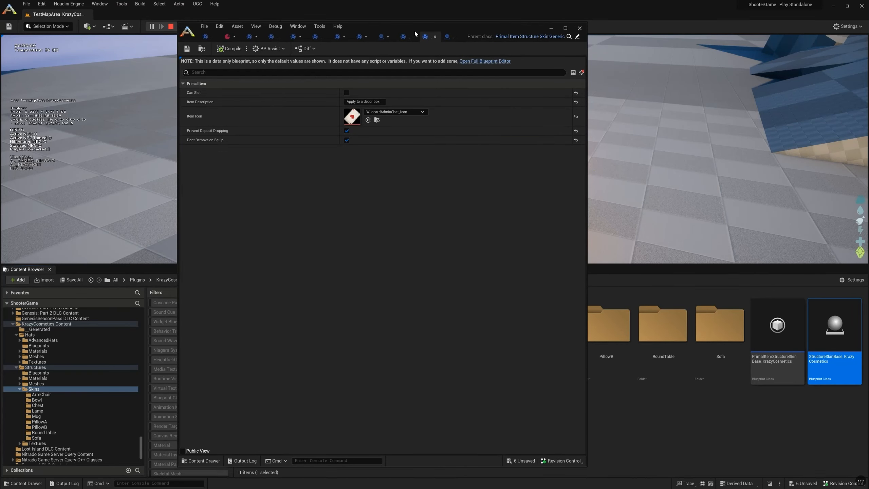
left_click(404, 36)
left_click(244, 36)
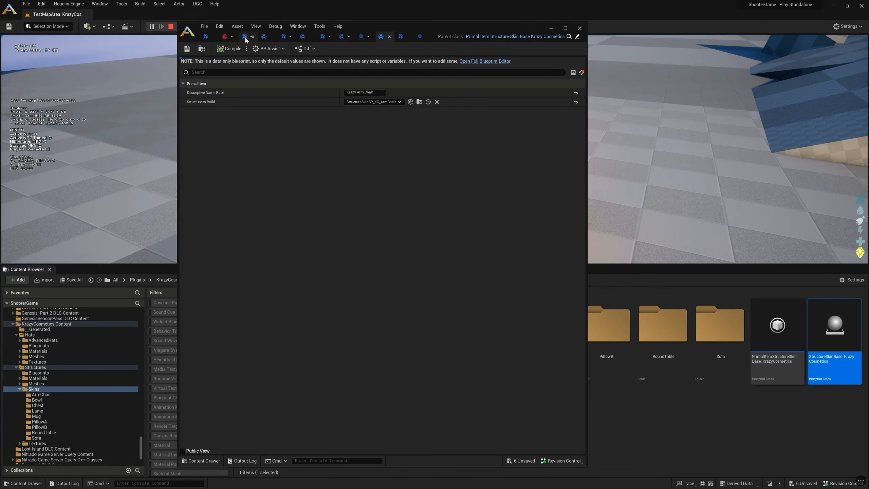
left_click_drag(178, 134, 148, 135)
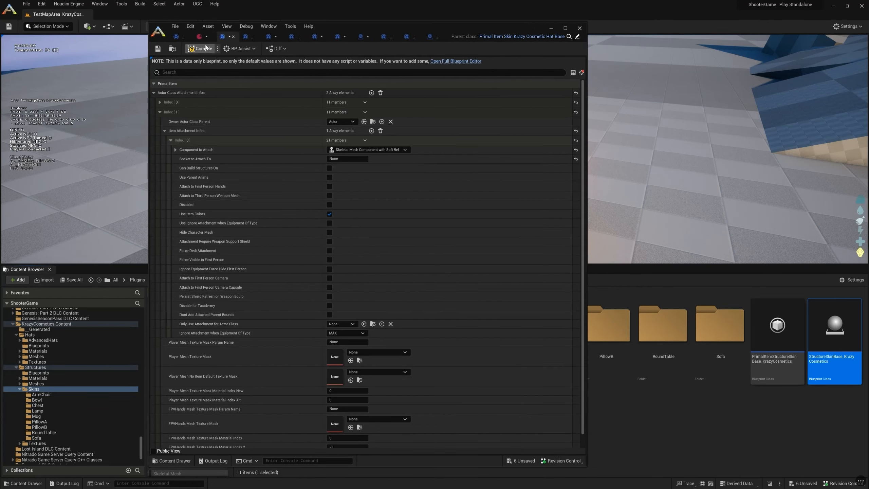
left_click(176, 36)
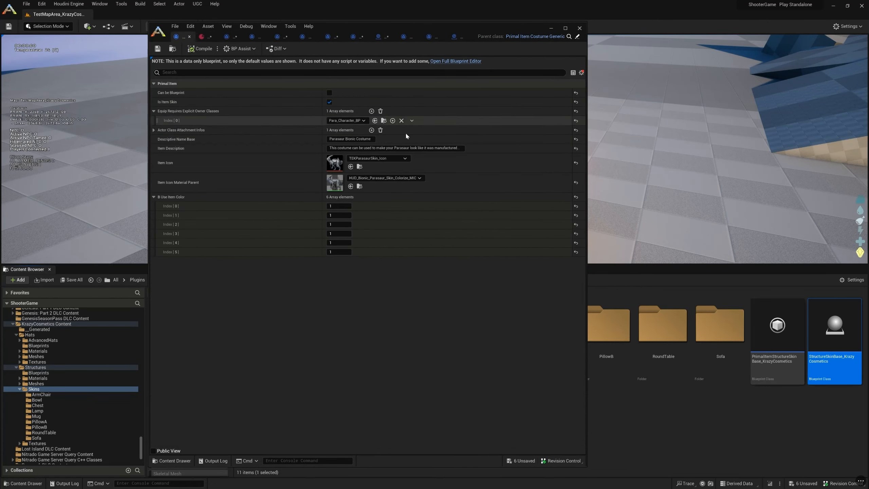
left_click(407, 37)
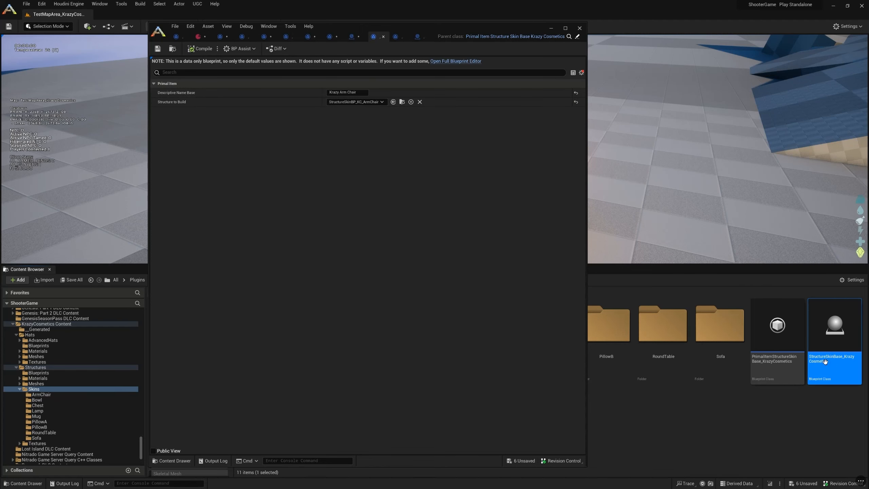
mouse_move(824, 362)
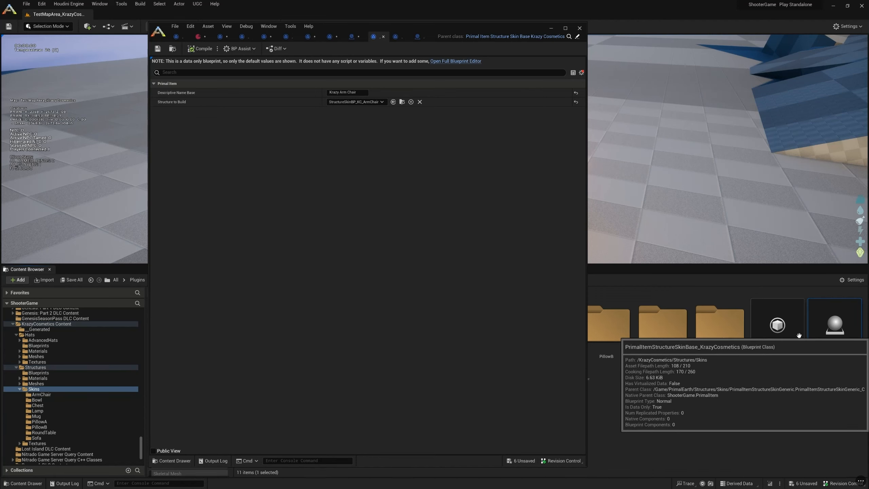
- Locate the Krazy Arm Chair item's Structure to Build asset in the Content Browser and open StructureSkinBP_KC_ArmChair
left_click(402, 102)
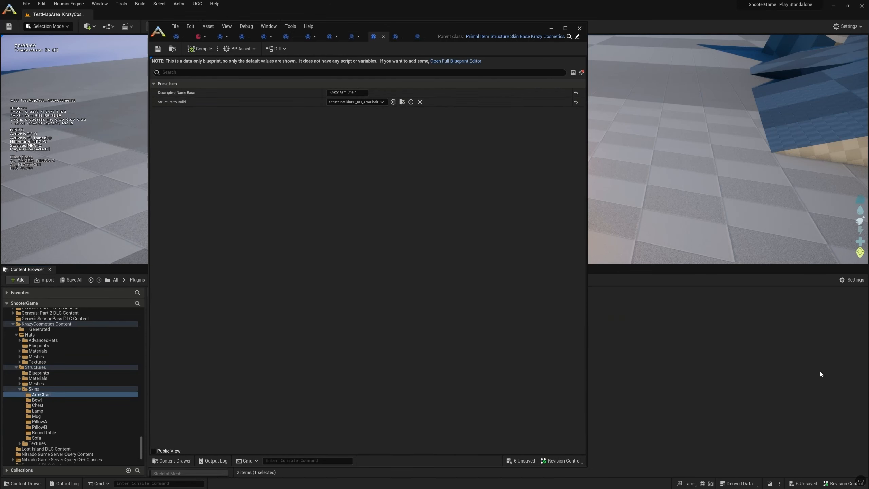
left_click_drag(451, 27, 692, 107)
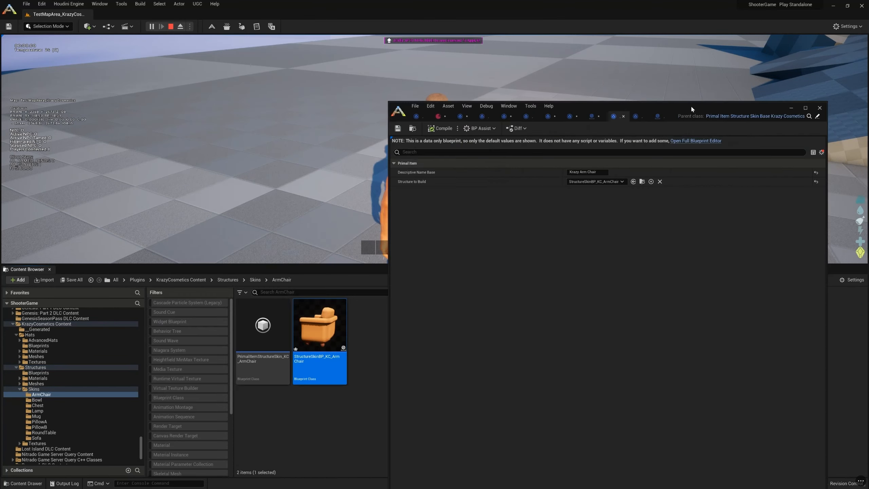
double_click(345, 345)
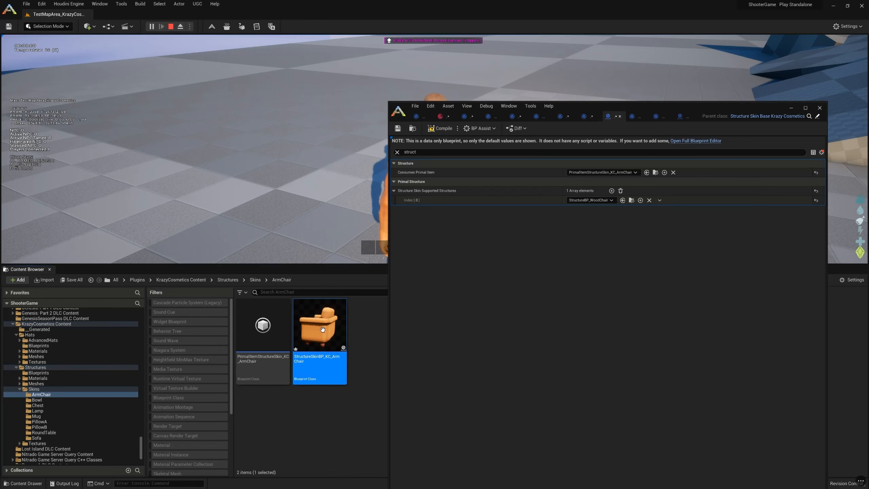
left_click_drag(624, 107, 536, 106)
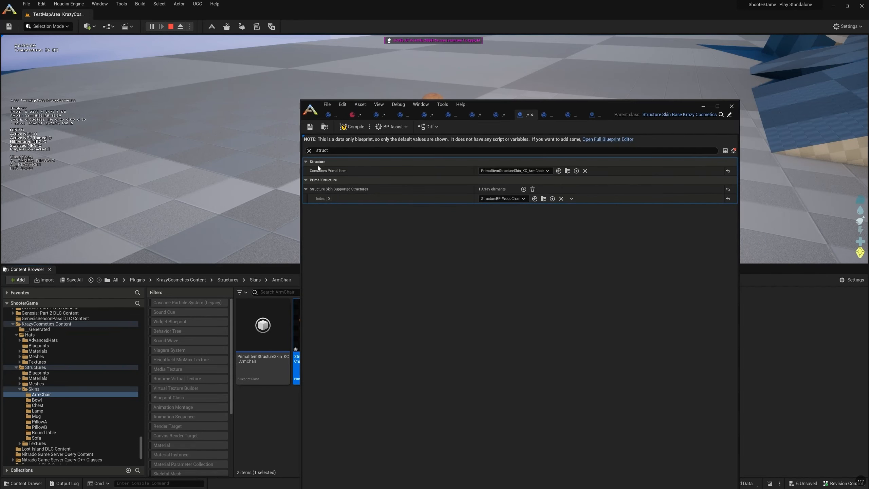
- Clear the property filter on the armchair skin and compare its settings with its entry in the mod data asset
left_click(309, 151)
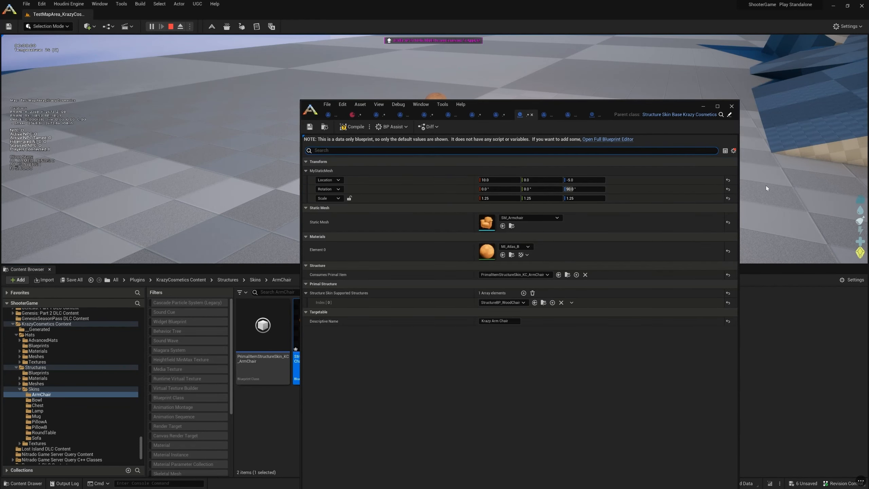
left_click(733, 151)
left_click(515, 321)
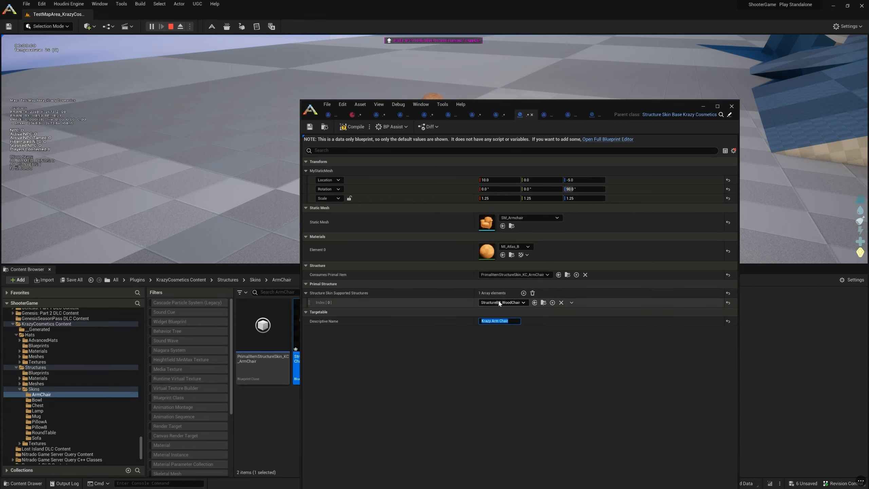
left_click(355, 115)
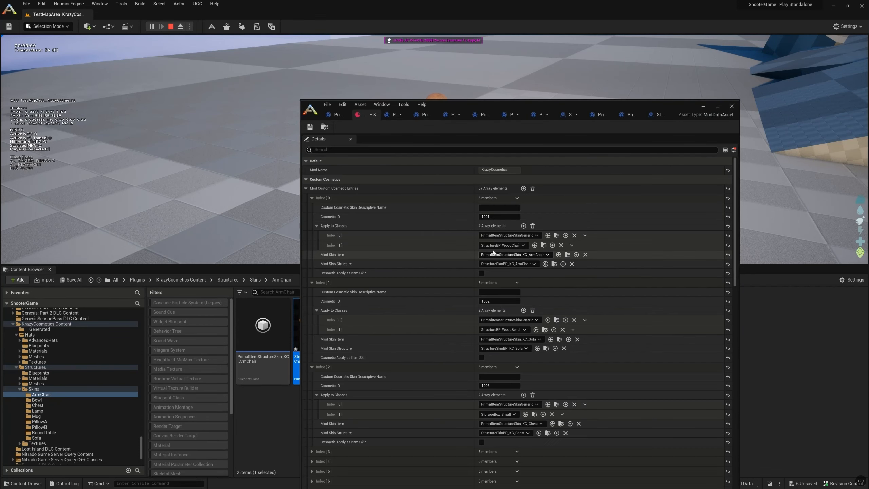
left_click(572, 115)
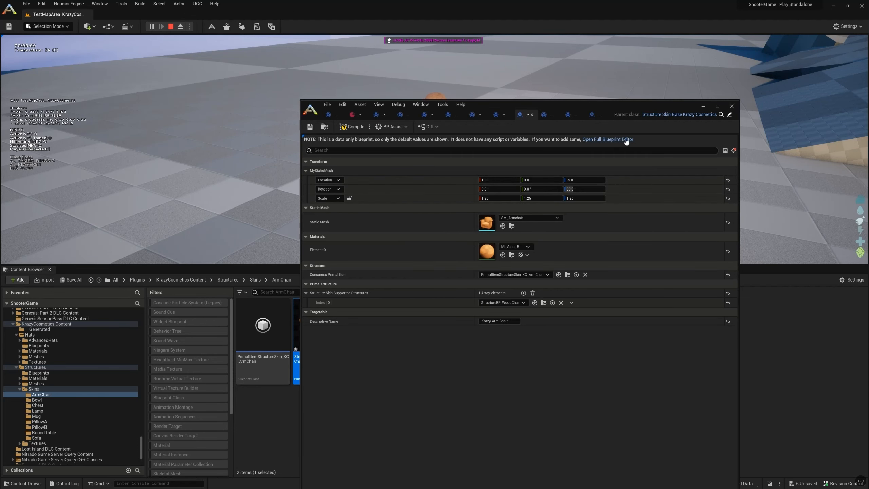
left_click_drag(613, 104, 659, 57)
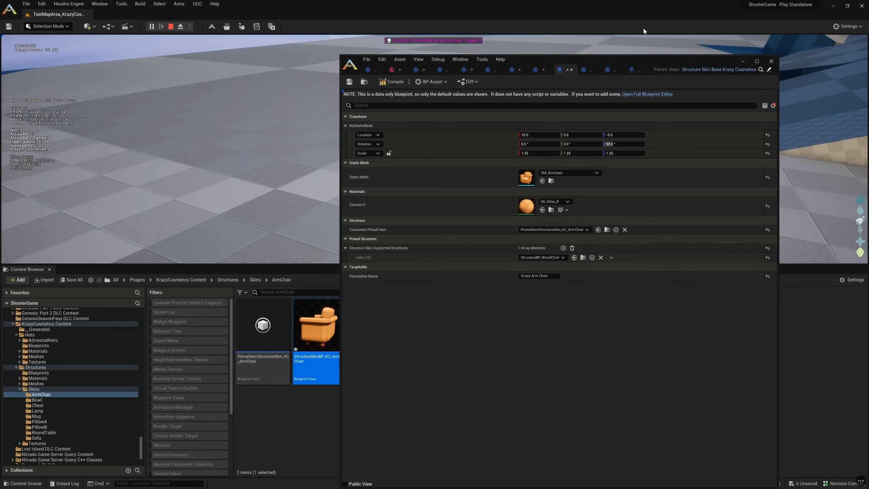
- Check the structure skin base and hat skin blueprints, maximize the editor window and return to StructureSkinBP_KC_ArmChair
left_click(630, 70)
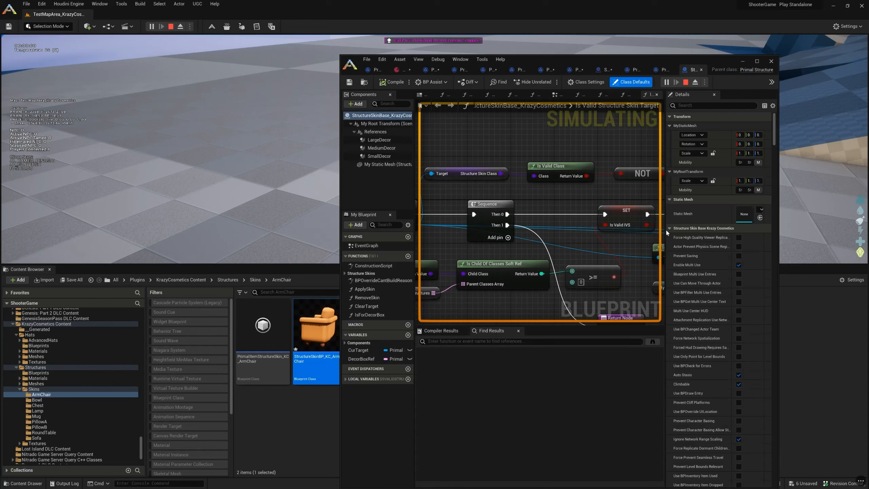
left_click(449, 70)
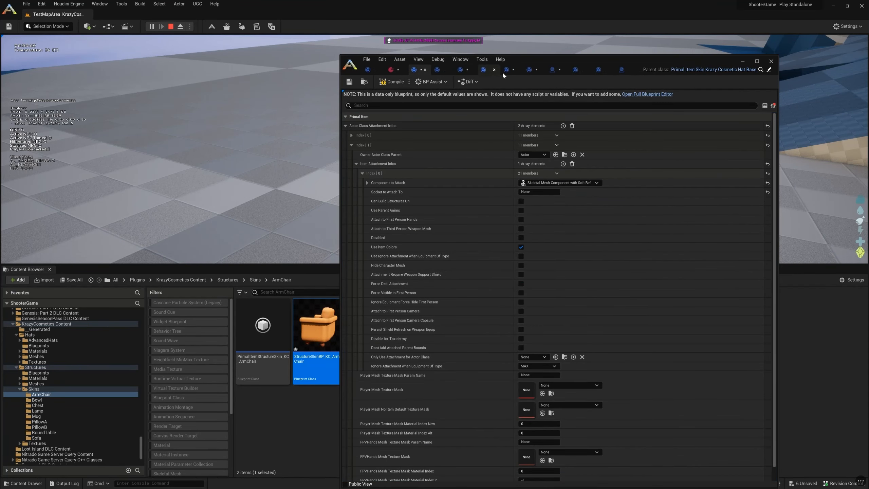
left_click(530, 69)
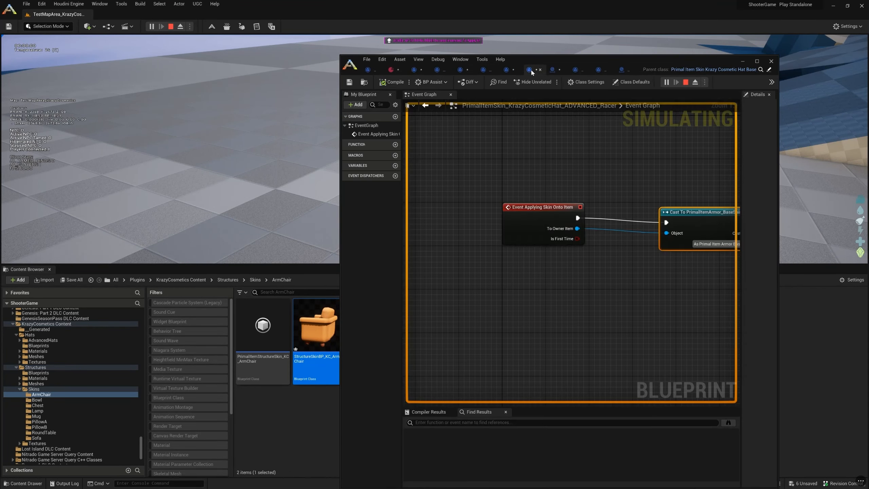
double_click(601, 60)
left_click(527, 16)
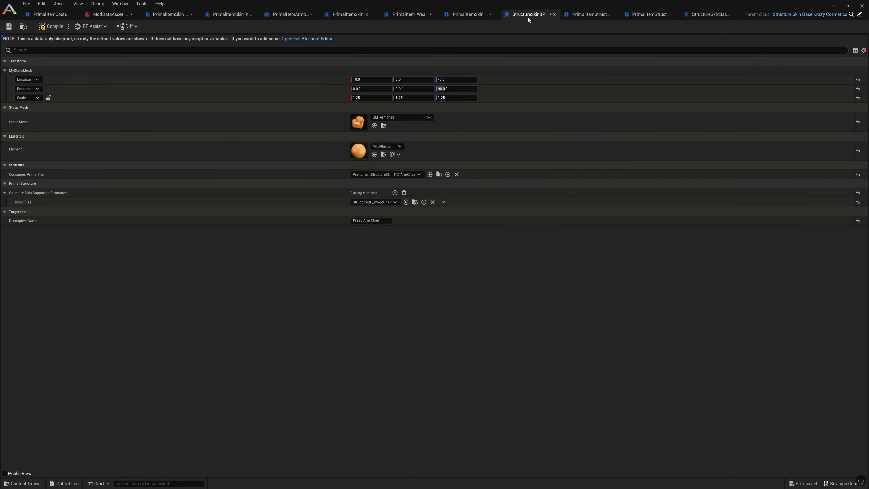
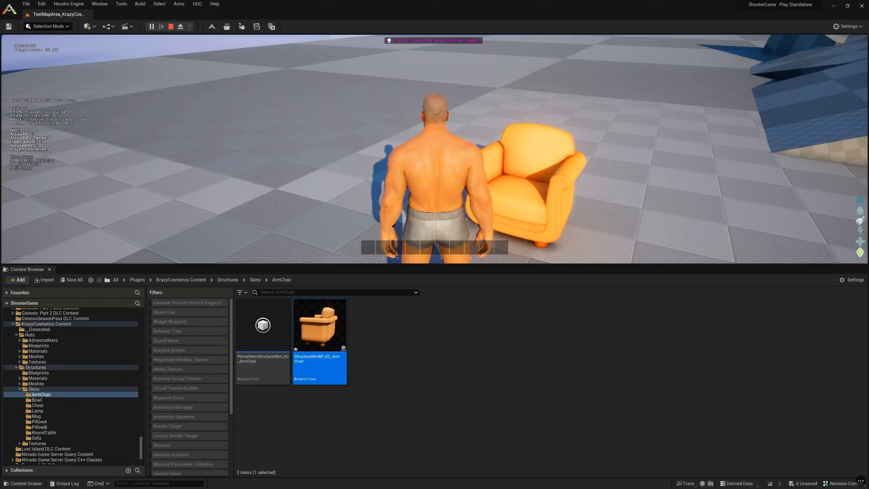
- Stop the play session and show the KrazyCosmetics Content folder in the Content Browser
key("shift+F1")
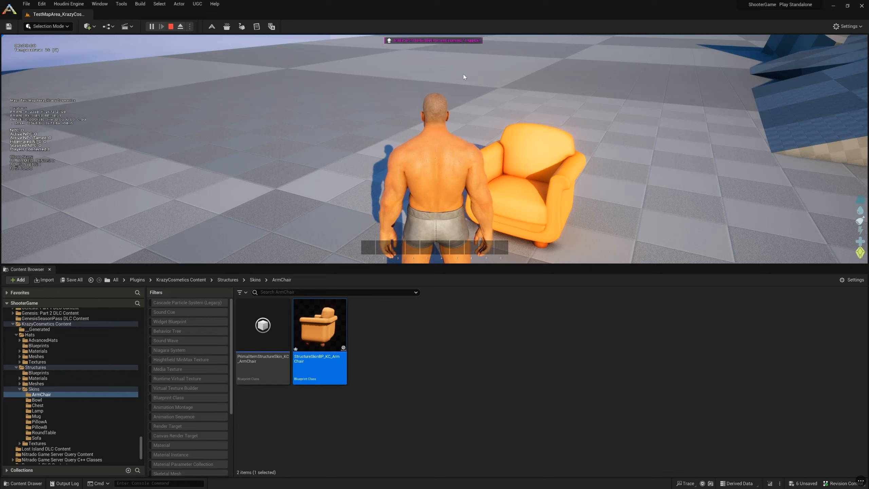
left_click(171, 26)
scroll(104, 391, "down", 1)
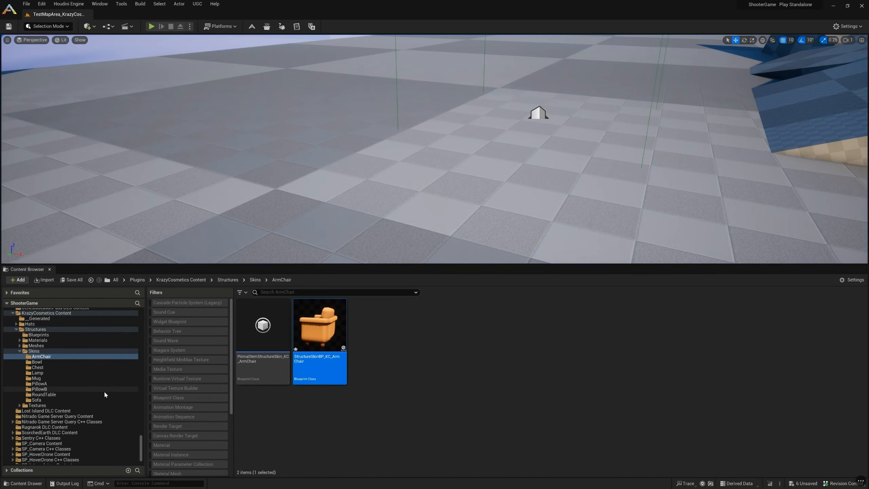
scroll(75, 414, "up", 5)
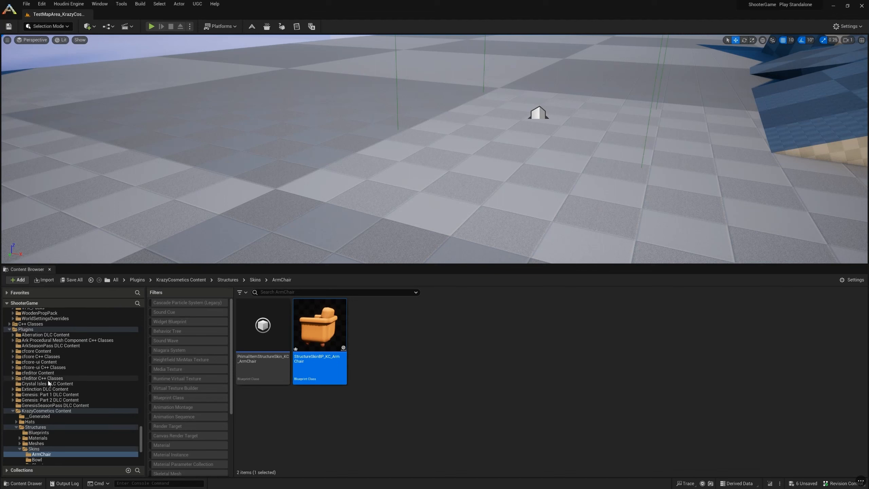
double_click(46, 411)
- Disable the KrazyCosmetics mod and enable the StructureCosmeticSample mod
left_click(197, 3)
mouse_move(211, 43)
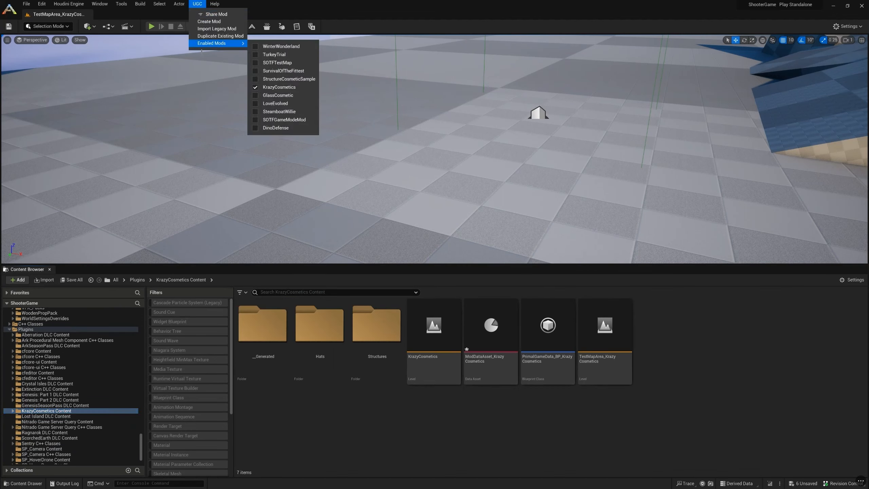
left_click(256, 88)
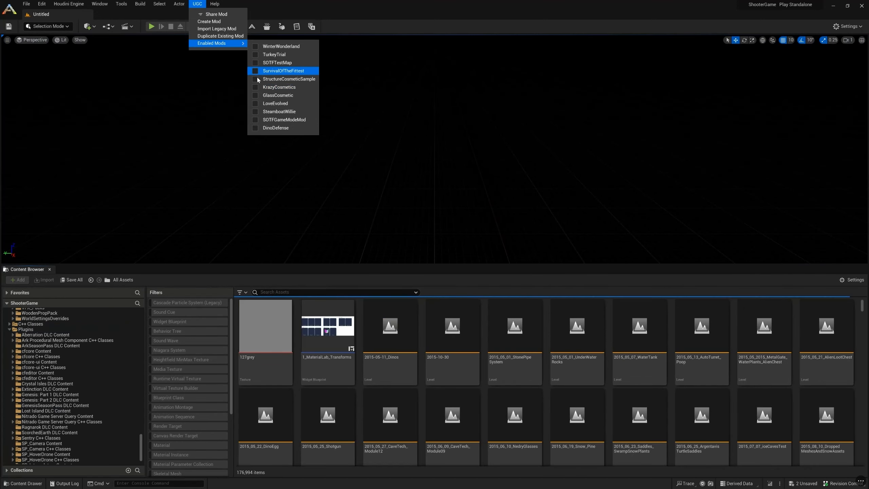
left_click(257, 78)
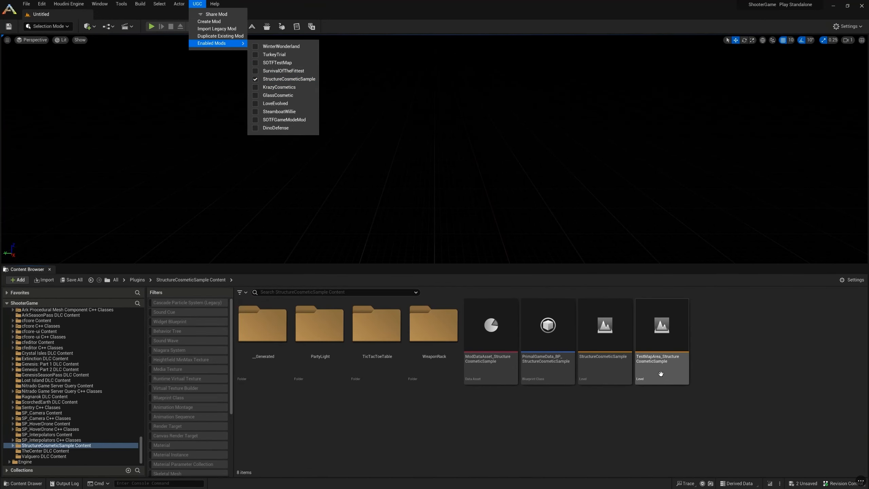
- Open the TestMapArea_StructureCosmeticSample level, start playing it and release the cursor from the game
double_click(660, 374)
left_click(492, 325)
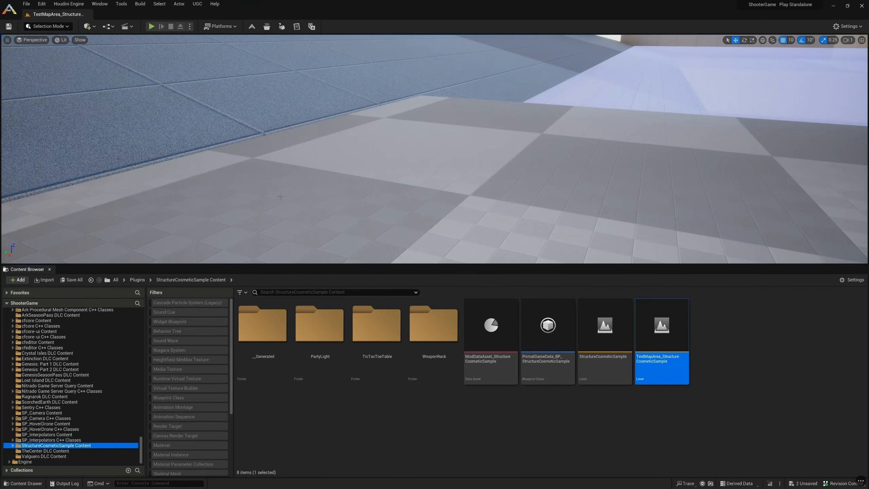
left_click(150, 26)
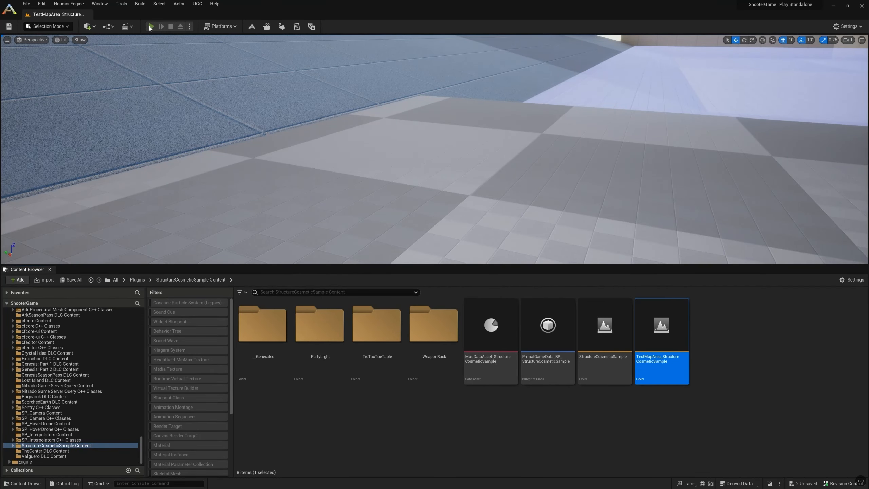
key("shift+F1")
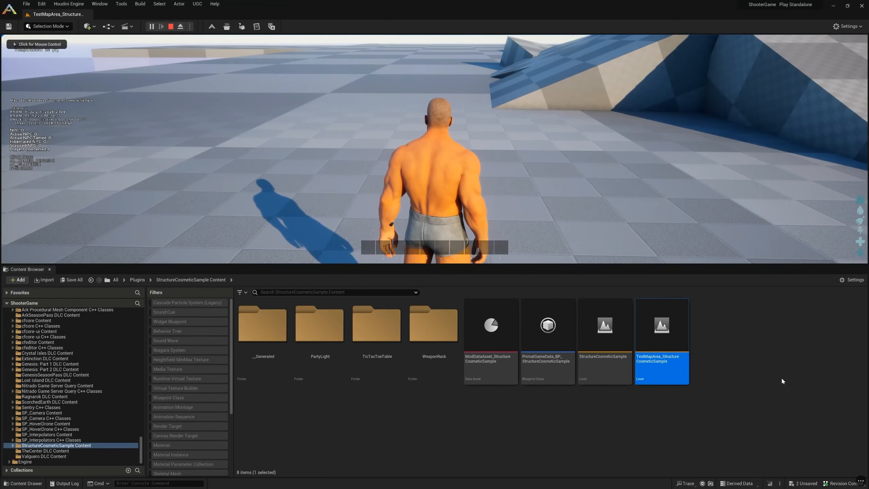
- Give the player a decor box in the running test map with the console command gfid decorbox
left_click(694, 434)
left_click(547, 192)
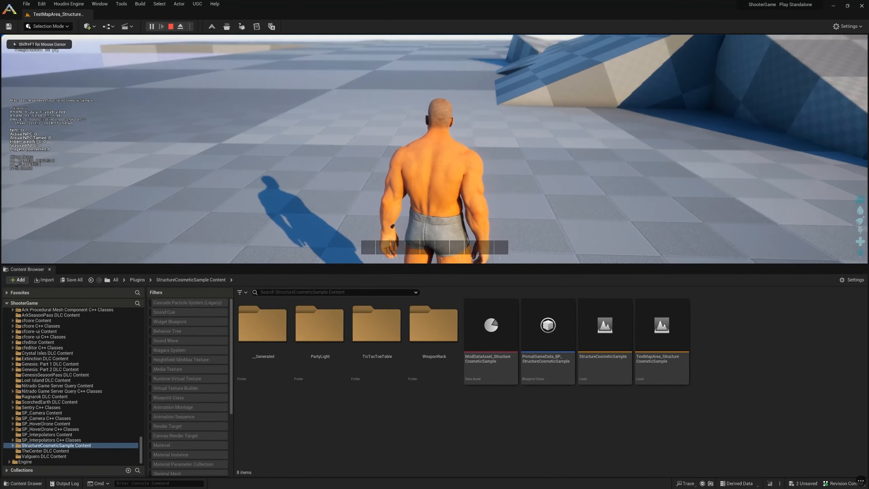
key("grave")
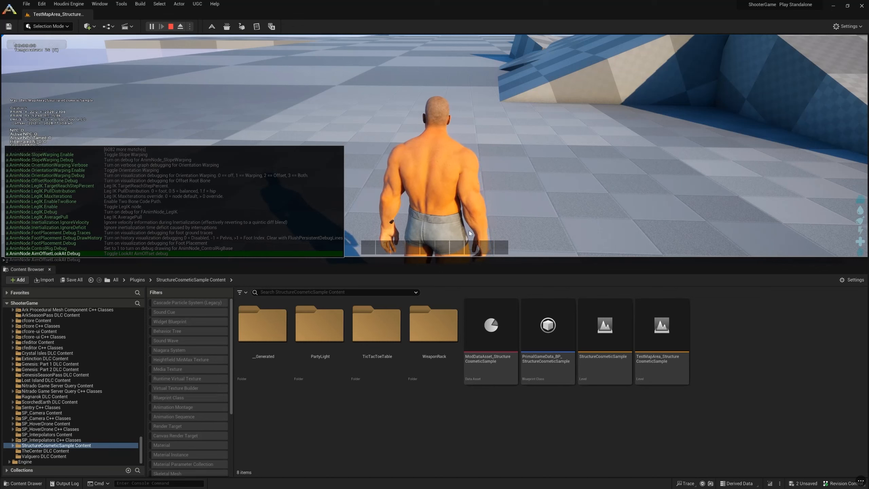
type("gfid")
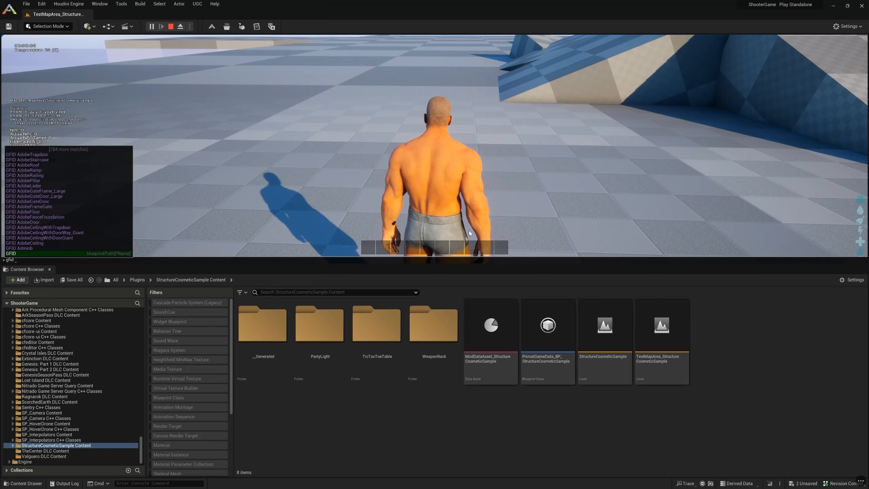
type(" decor")
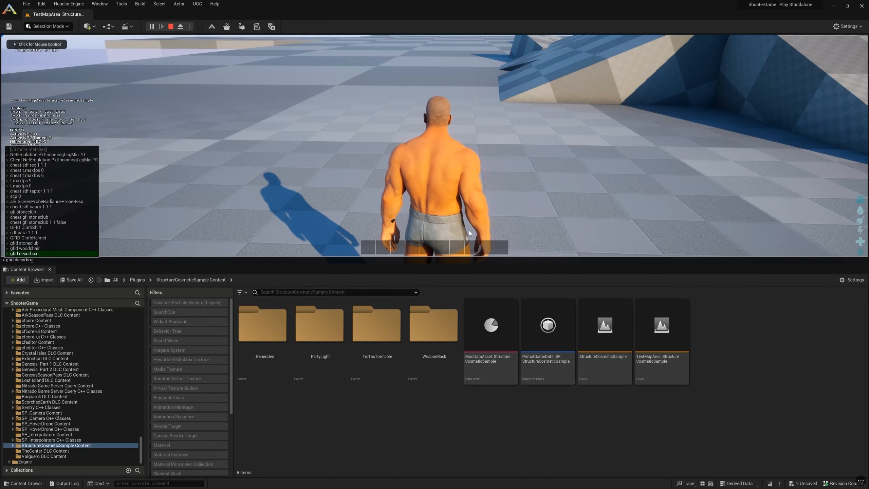
key("Return")
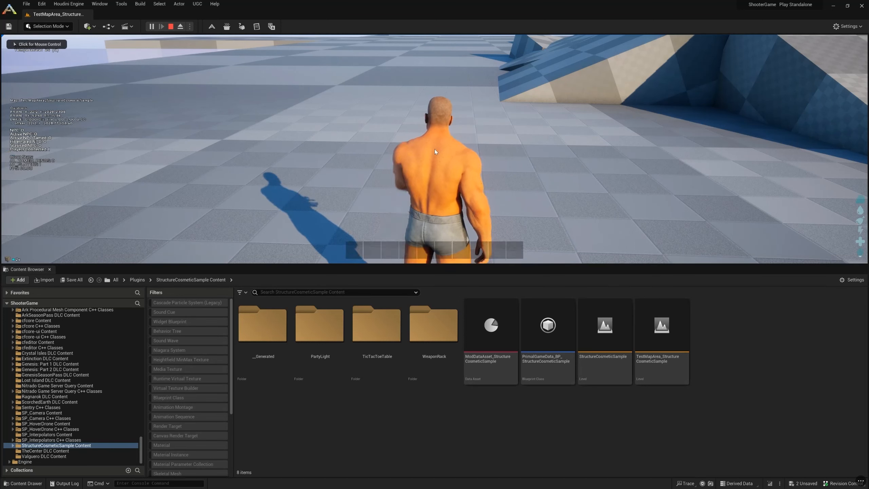
- Select the decor box from the inventory and place it on the ground in front of the character
key("i")
double_click(297, 96)
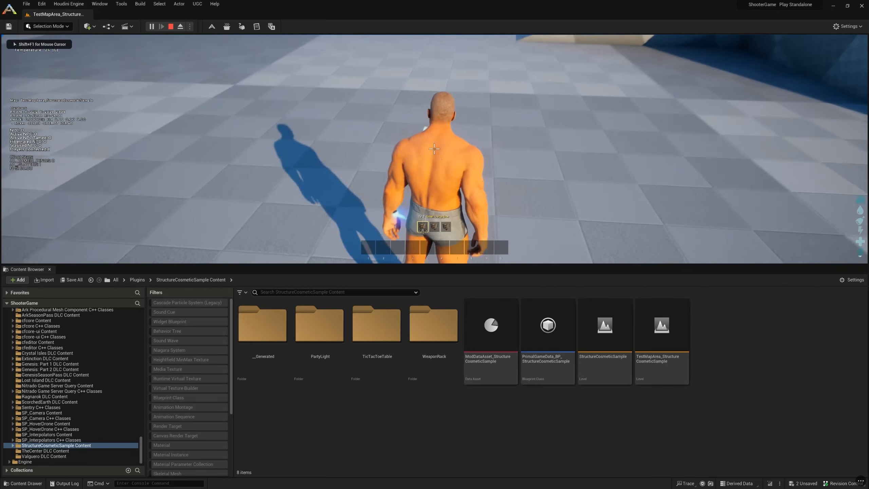
key("r")
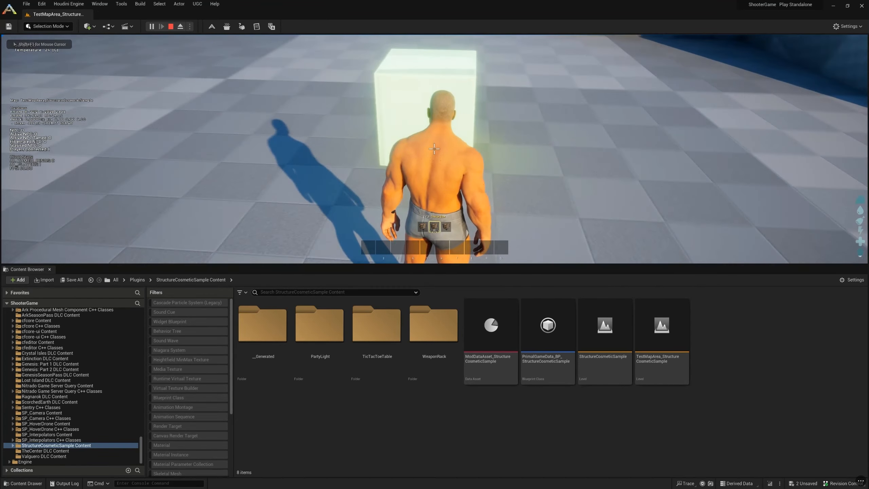
left_click(434, 149)
left_click(434, 149)
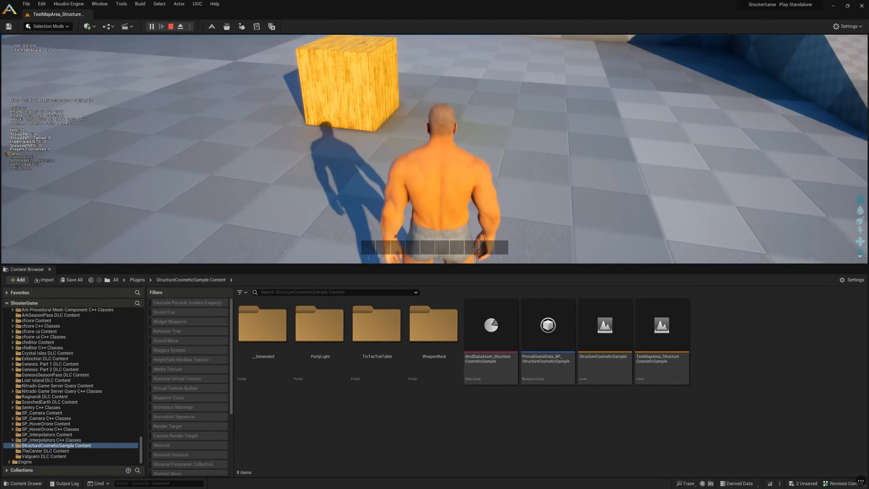
- Apply the Weapon Rack custom cosmetic to the Custom Structure Skin item in the inventory's cosmetics
key("i")
left_click(315, 65)
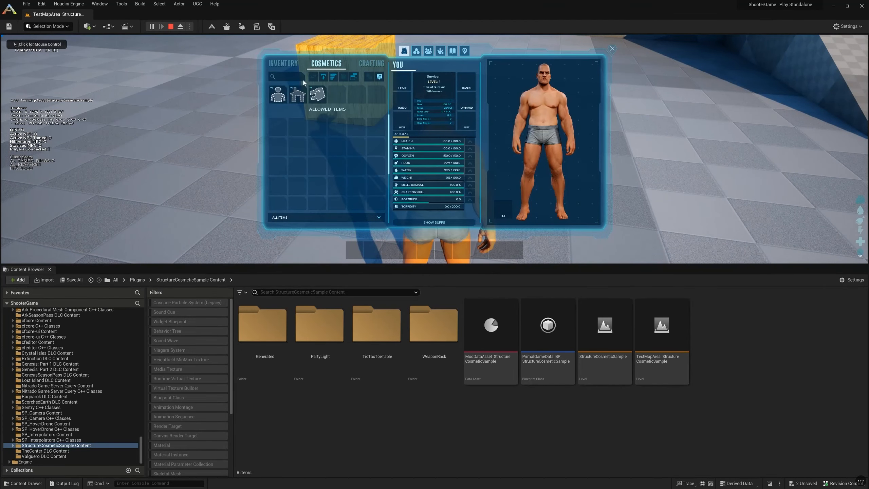
right_click(296, 96)
mouse_move(305, 146)
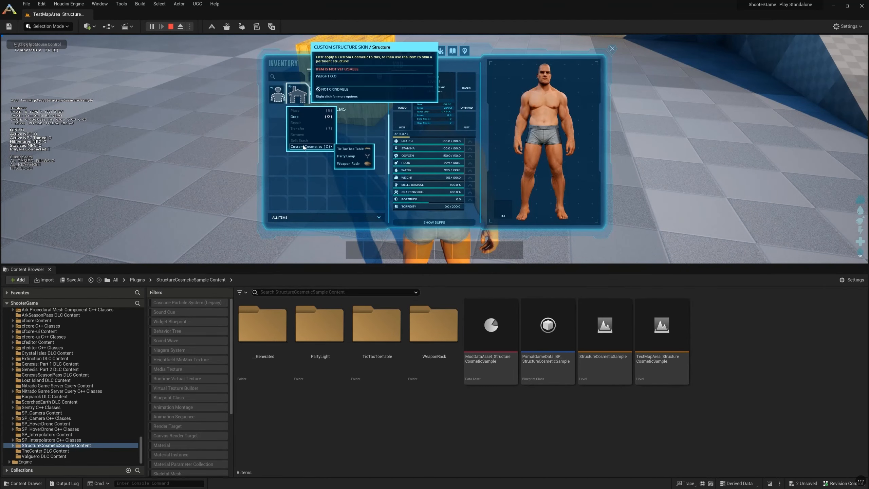
left_click(344, 164)
- Use the Weapon Rack Skin's Place option to skin the decor box on the ground and walk up to it
right_click(277, 95)
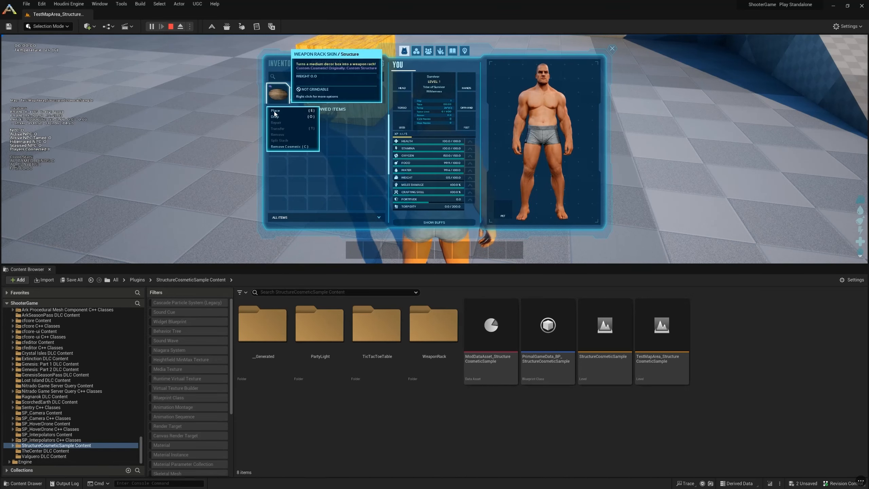
left_click(279, 111)
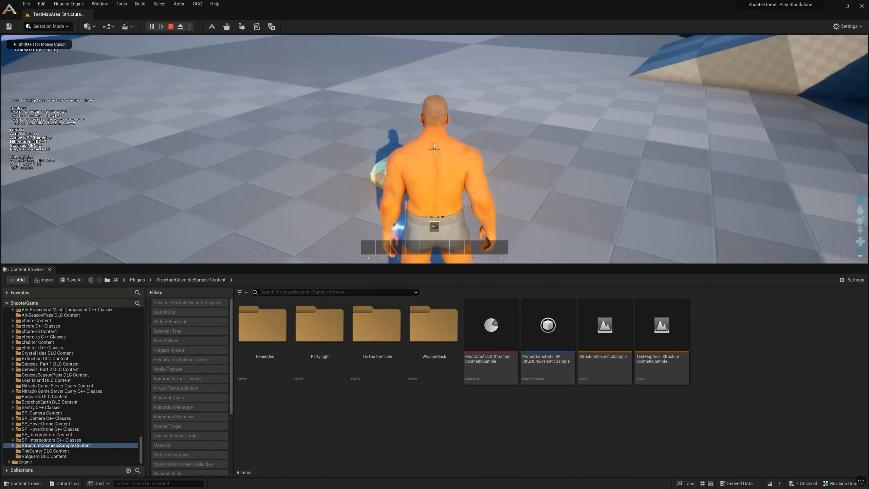
key("w")
key("a")
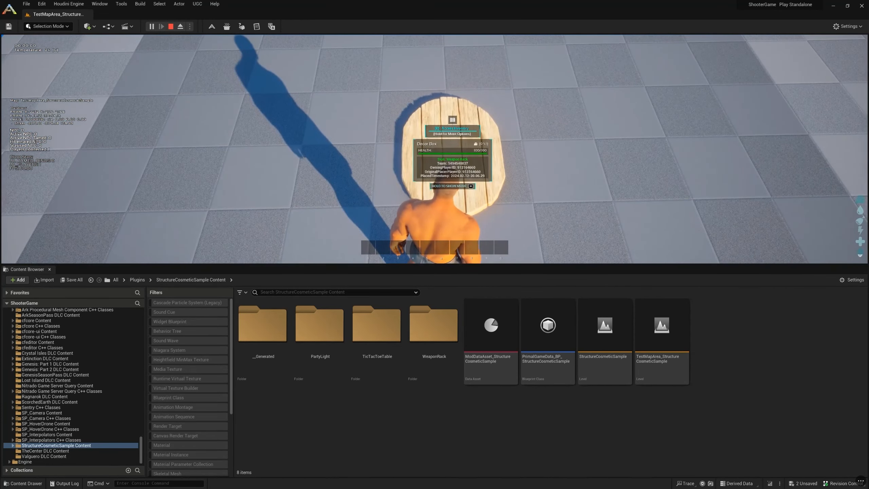
- Give the player a rifle with the suggested console command GFID WeaponRifle
key("grave")
type("GFID OneShotRifle")
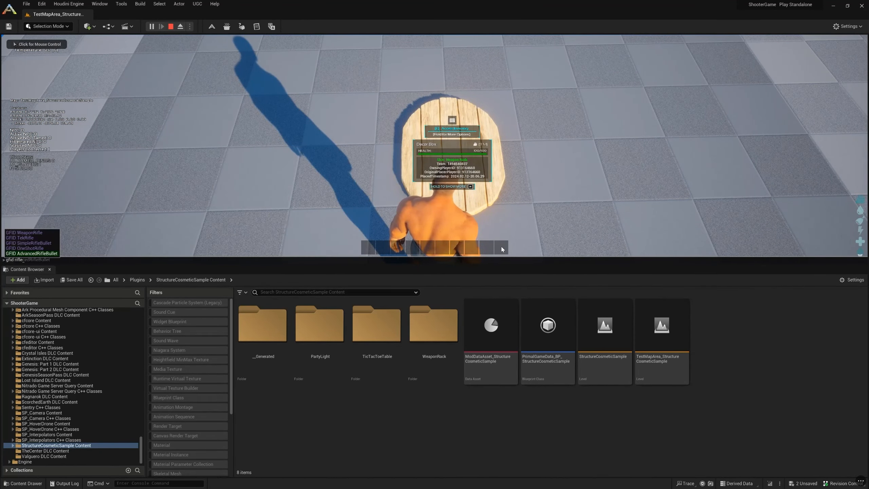
key("Up")
key("Up")
key("Up")
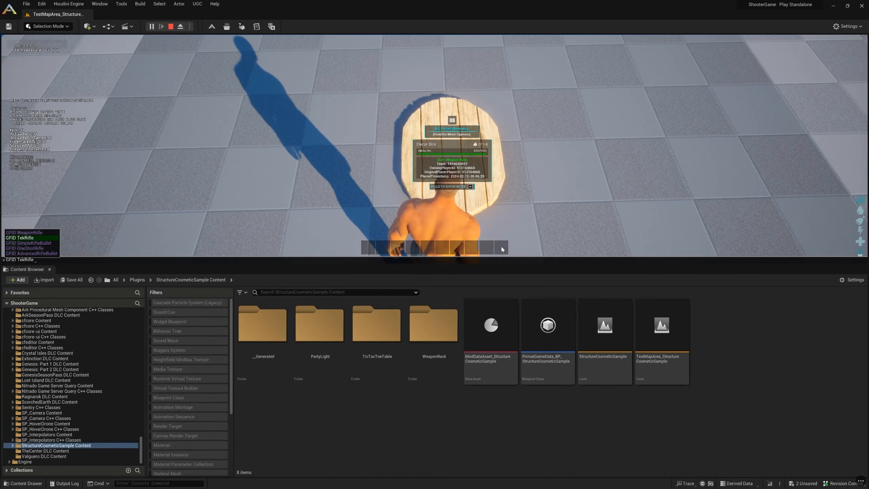
key("Return")
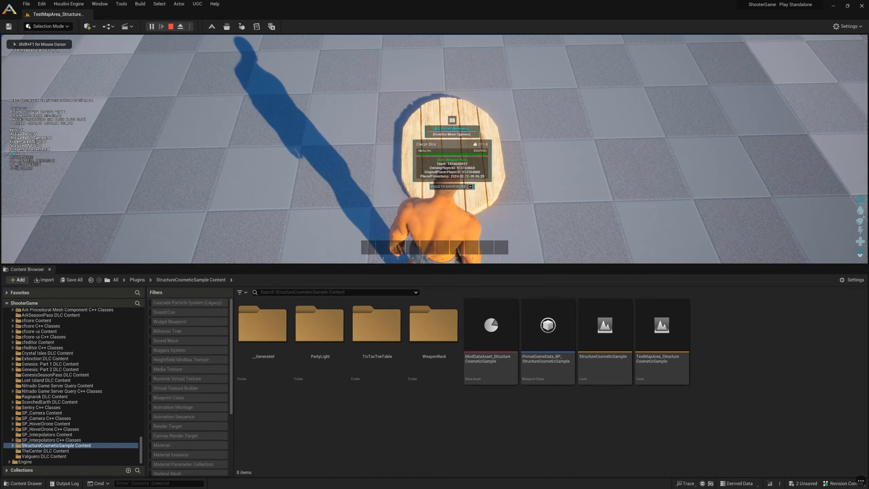
- Equip the rifle from the inventory and mount it on the weapon rack
key("i")
double_click(313, 106)
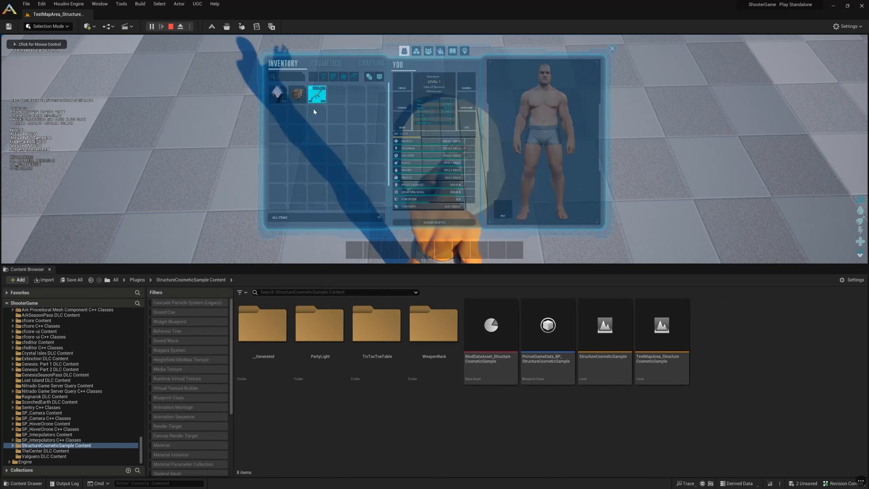
key("a")
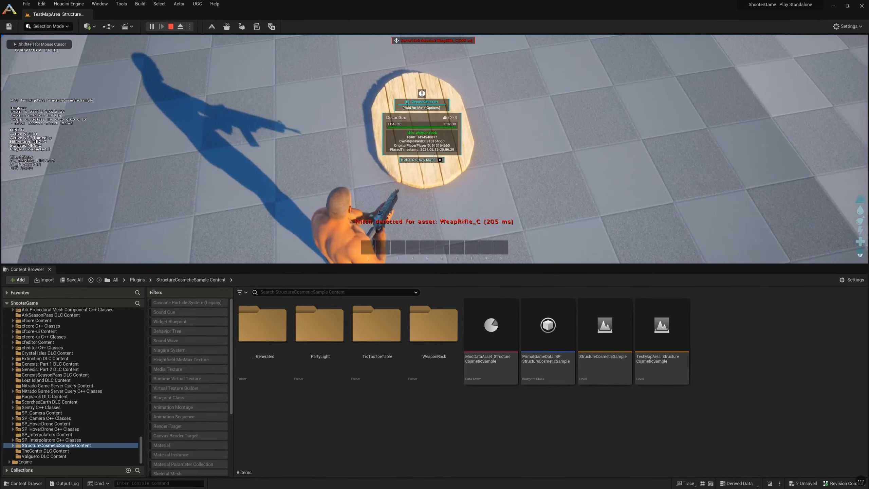
key("e")
key("a")
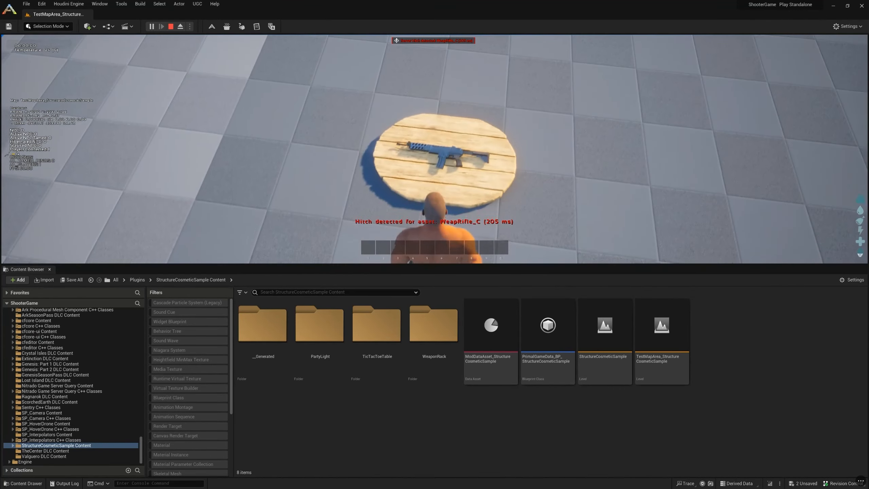
- Inspect the mounted rifle up close and take it back from the weapon rack
scroll(434, 149, "up", 3)
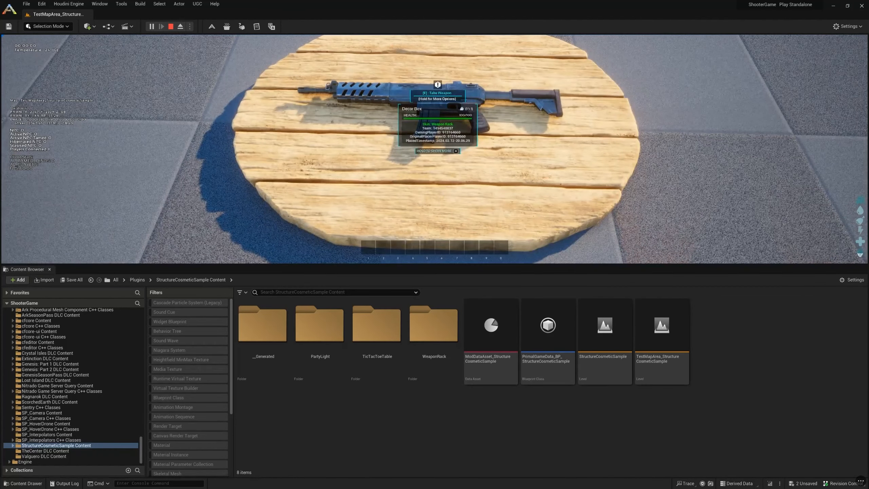
key("e")
scroll(435, 149, "down", 3)
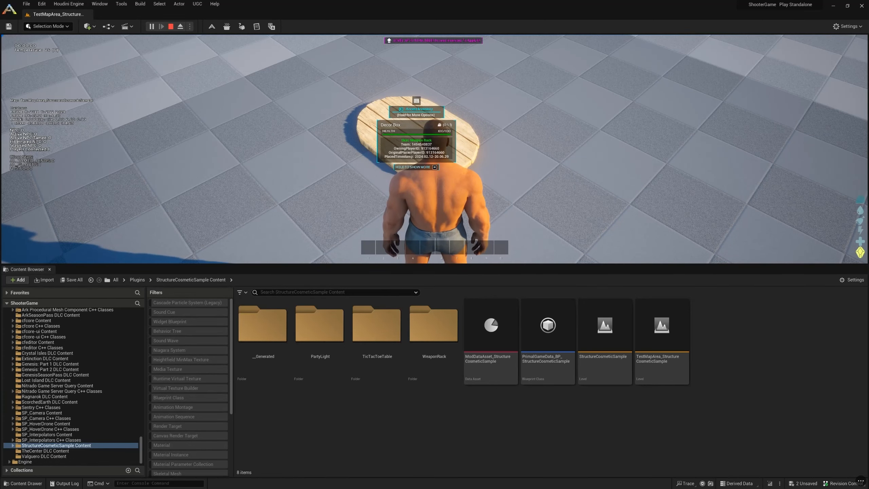
- Stop the play session and open the StructureSkin_TicTacToeTable blueprint from the TicTacToeTable folder
key("Escape")
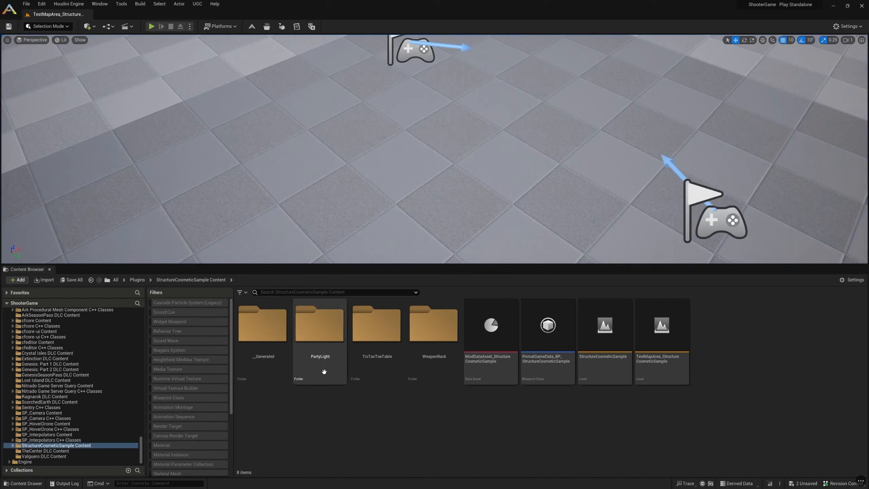
left_click(375, 357)
double_click(376, 357)
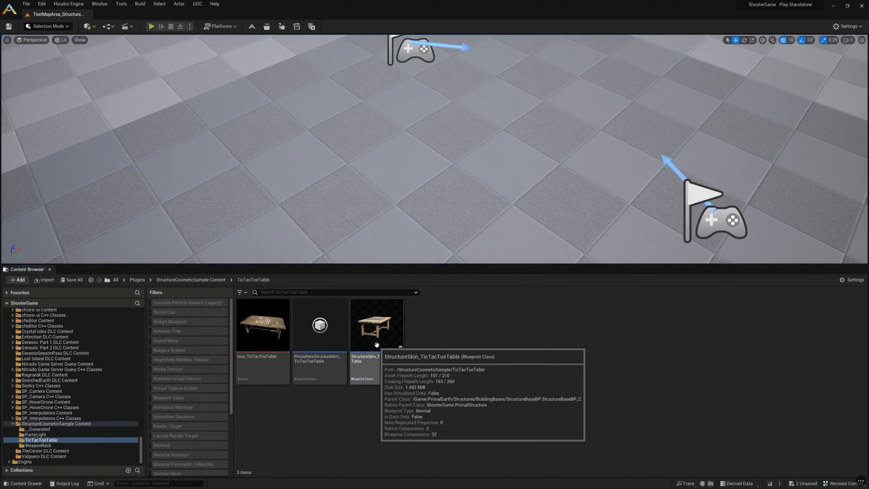
left_click(381, 361)
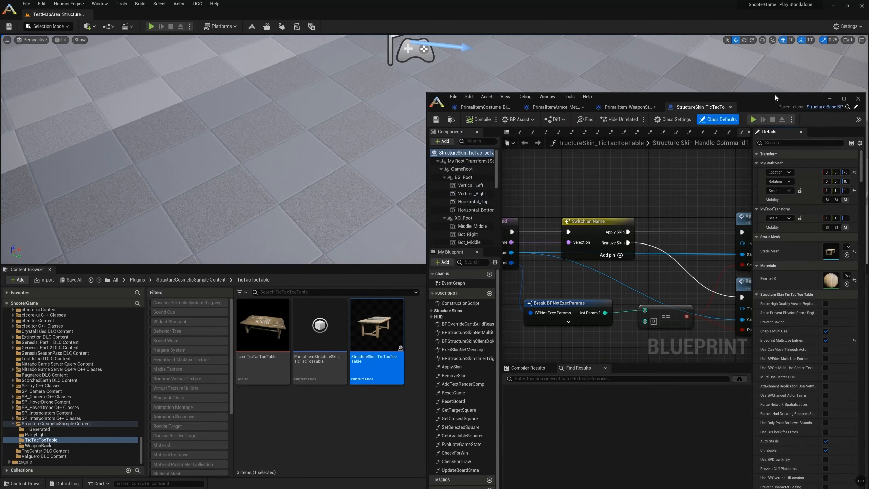
- Maximize the blueprint editor and widen the graph area to show the whole Structure Skin Handle Command function
double_click(774, 94)
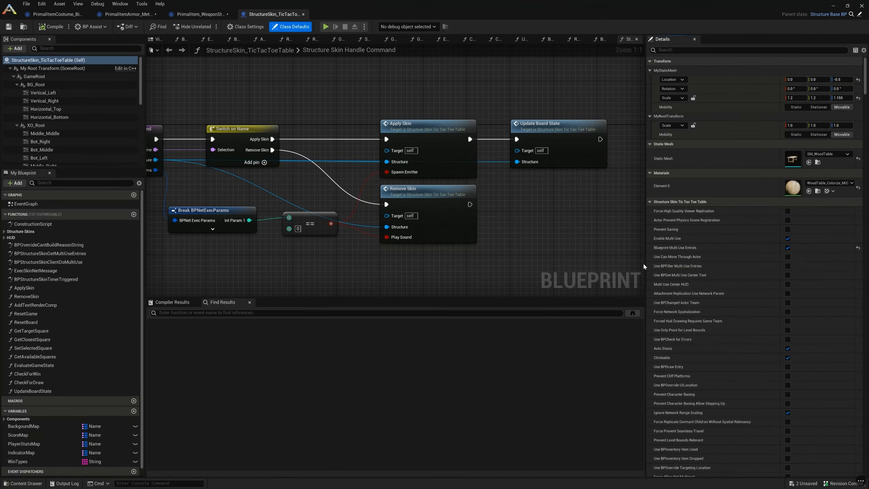
left_click_drag(645, 275, 759, 270)
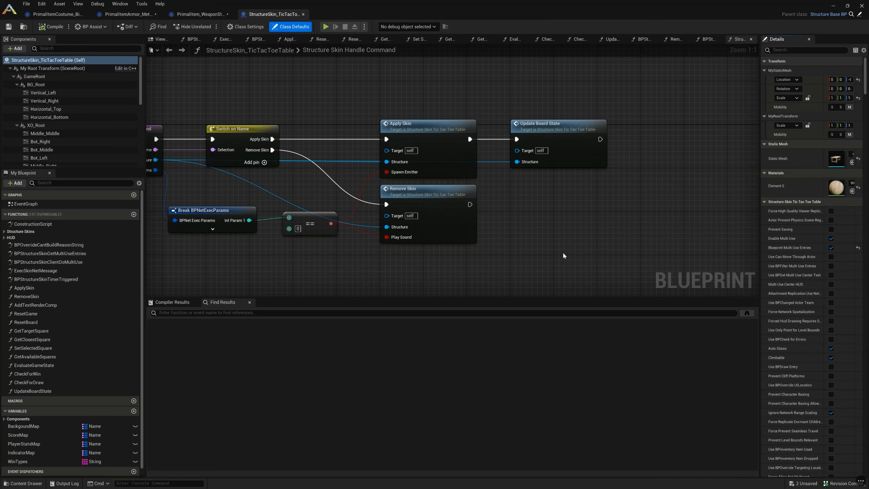
right_click_drag(546, 255, 661, 253)
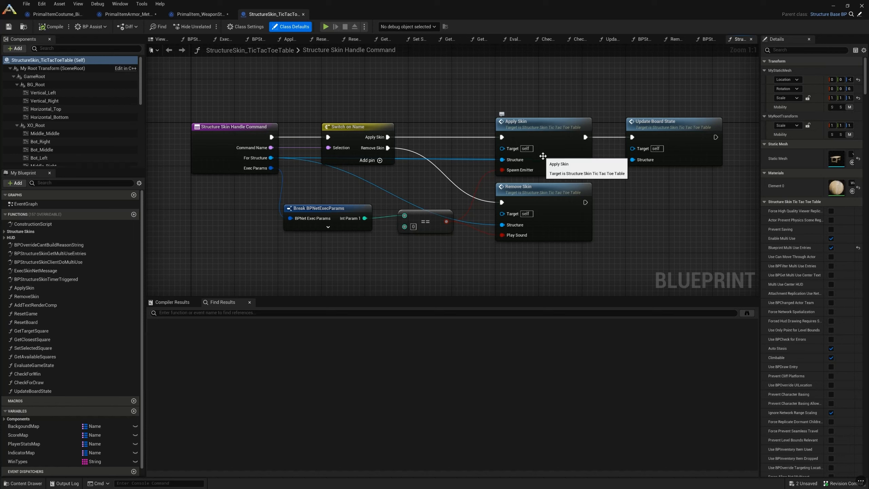
- Open the Apply Skin function, look over its entry node and loops, and return to Structure Skin Handle Command
left_click(547, 132)
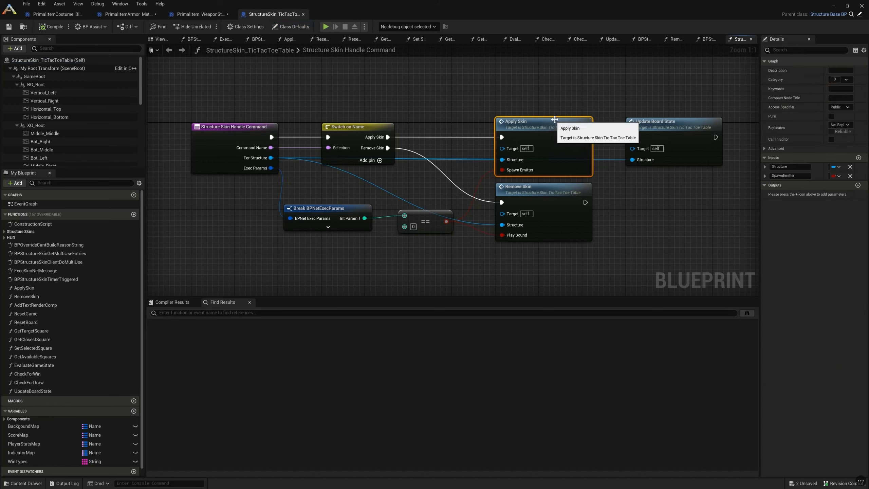
double_click(547, 132)
right_click_drag(659, 221, 486, 152)
right_click_drag(462, 236, 652, 351)
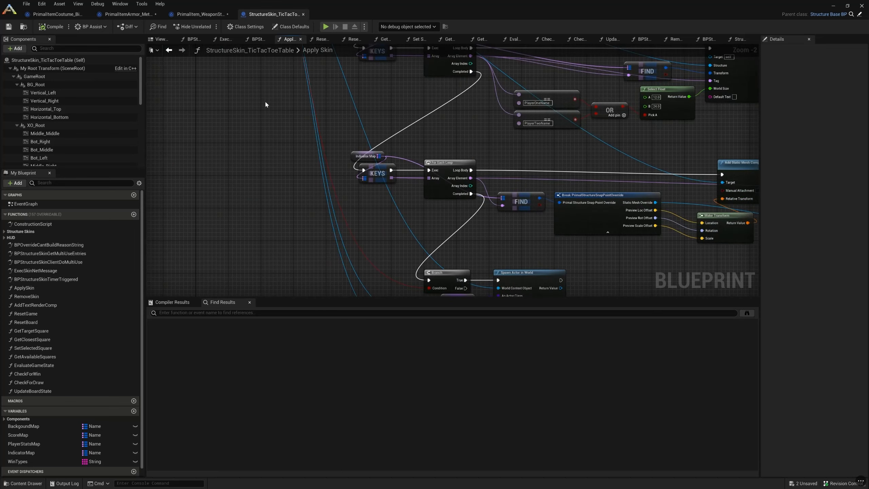
right_click_drag(266, 103, 352, 255)
right_click_drag(311, 193, 306, 270)
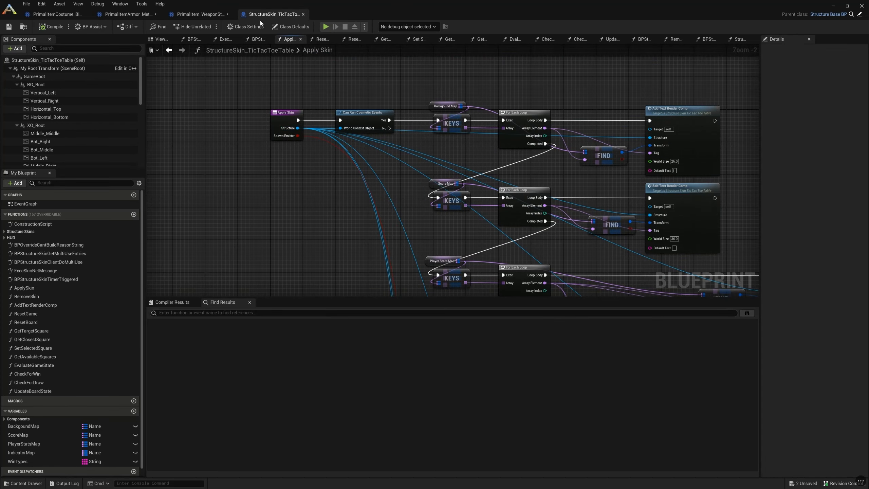
left_click(169, 50)
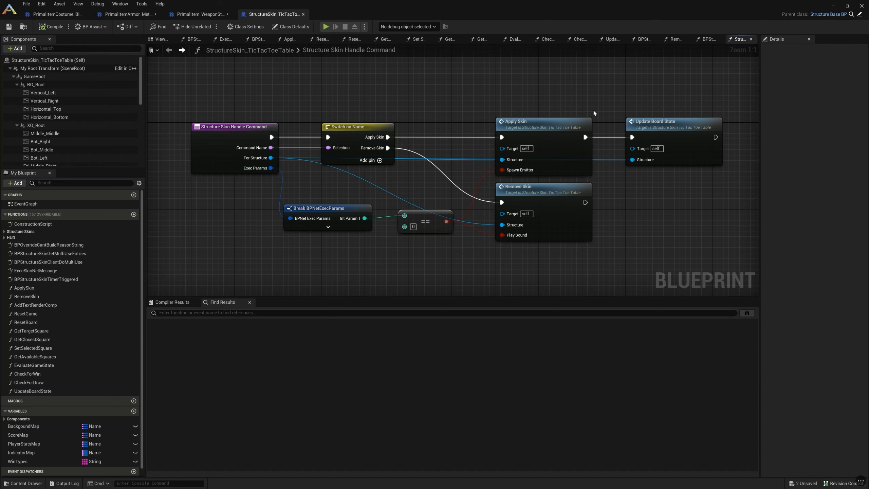
- Reopen Apply Skin, enlarge the graph area vertically and examine its Add Static Mesh Component and Add Text Render Comp sections
double_click(554, 128)
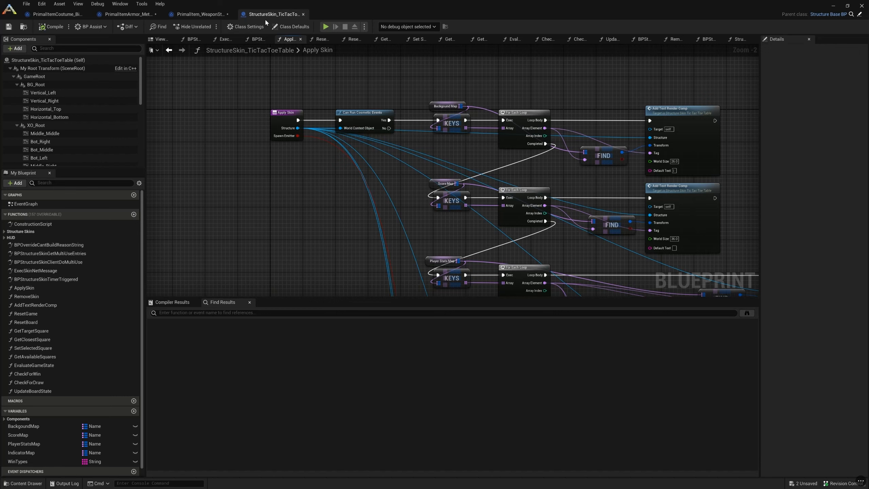
right_click_drag(309, 249, 239, 157)
left_click_drag(474, 304, 474, 360)
right_click_drag(640, 356, 419, 273)
right_click_drag(482, 318, 487, 232)
right_click_drag(449, 304, 300, 324)
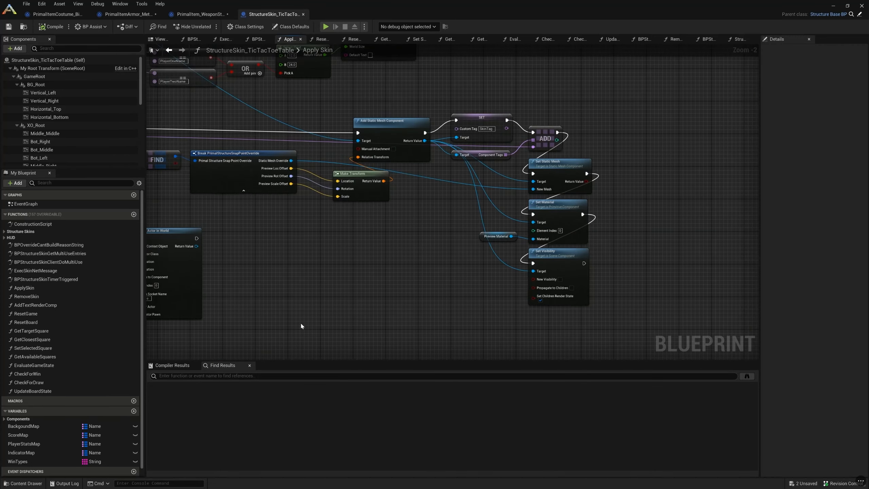
right_click_drag(286, 264, 437, 403)
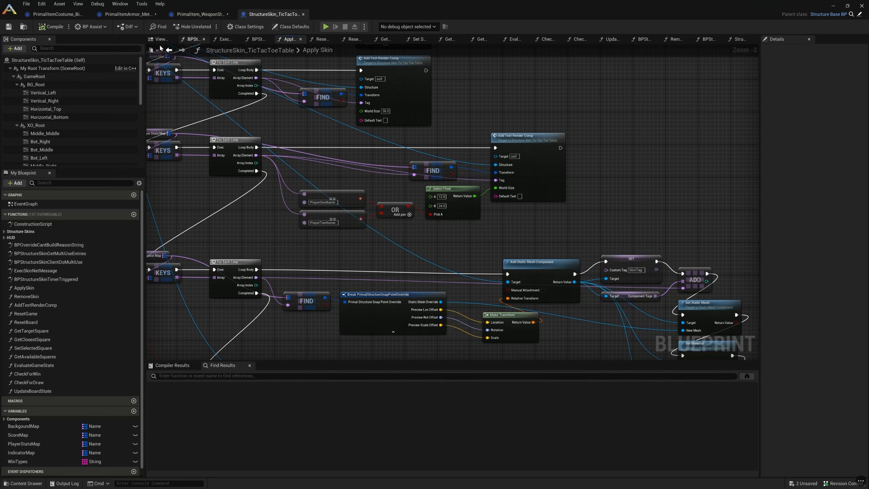
- Go back to Structure Skin Handle Command and open the Update Board State function
left_click(169, 50)
double_click(679, 133)
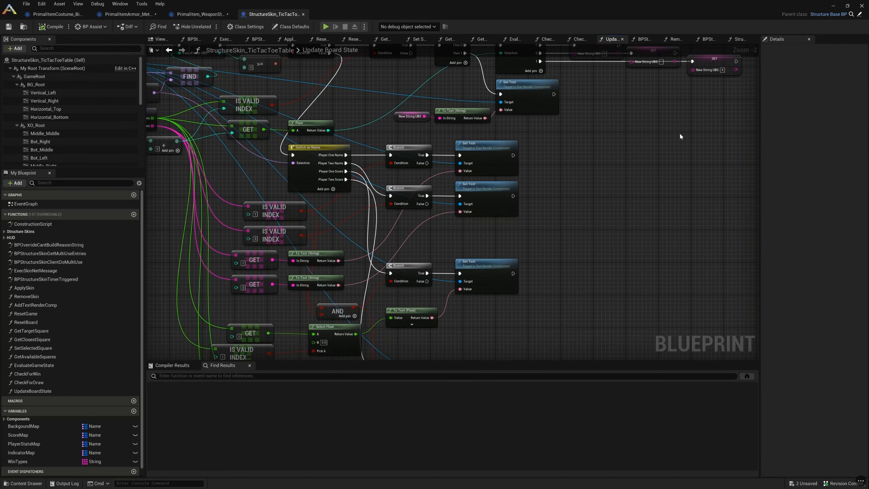
- Look over the Update Board State graph from its Set Text nodes back to the entry node
right_click_drag(556, 148, 655, 288)
right_click_drag(387, 137, 577, 135)
right_click_drag(382, 293, 421, 285)
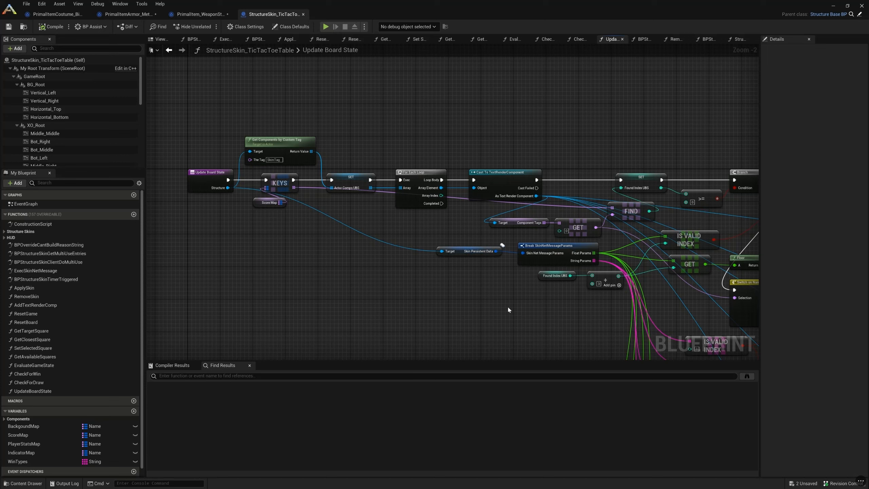
- Move the blueprint editor aside and search all content for "radio", limiting the results to Blueprint Class assets
double_click(335, 10)
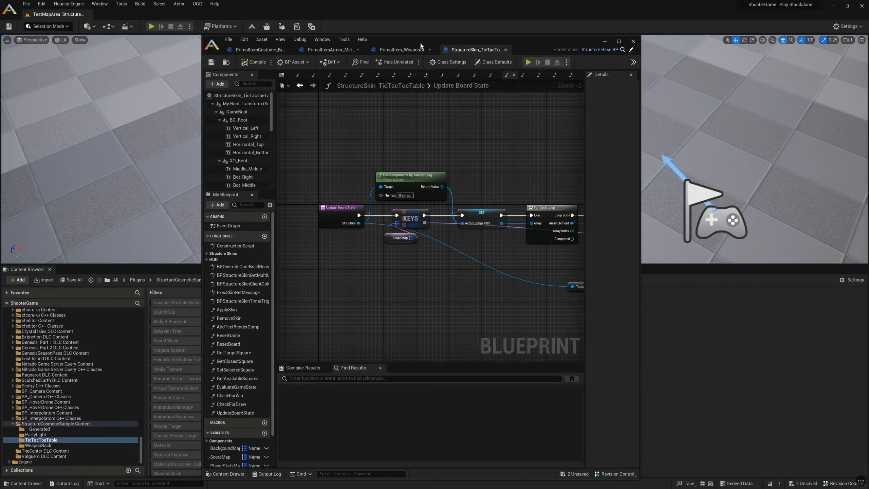
left_click_drag(456, 38, 683, 77)
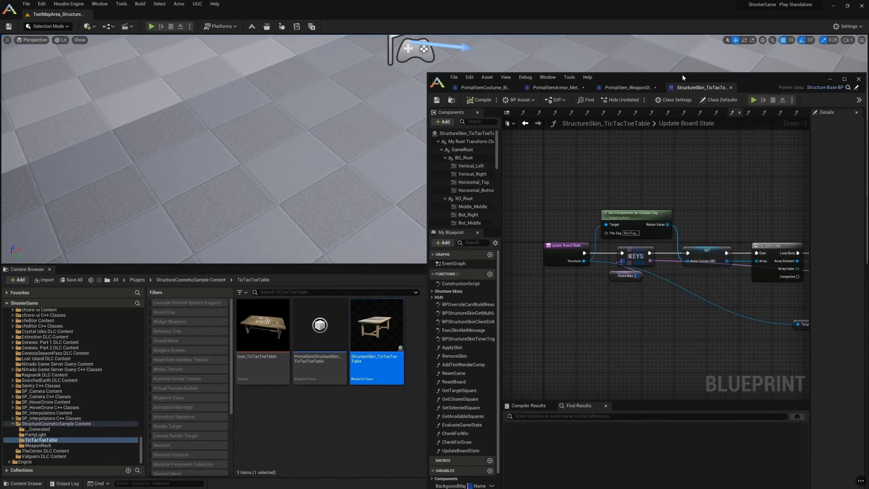
scroll(85, 440, "up", 15)
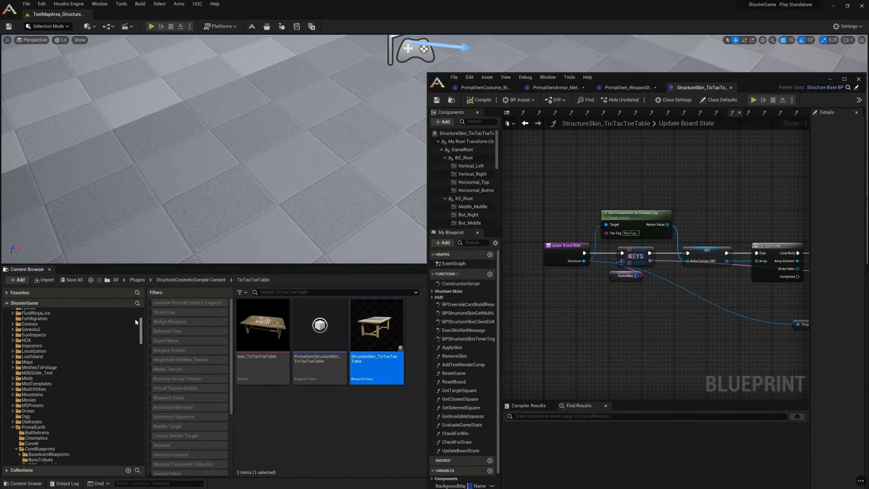
left_click(105, 311)
left_click(287, 292)
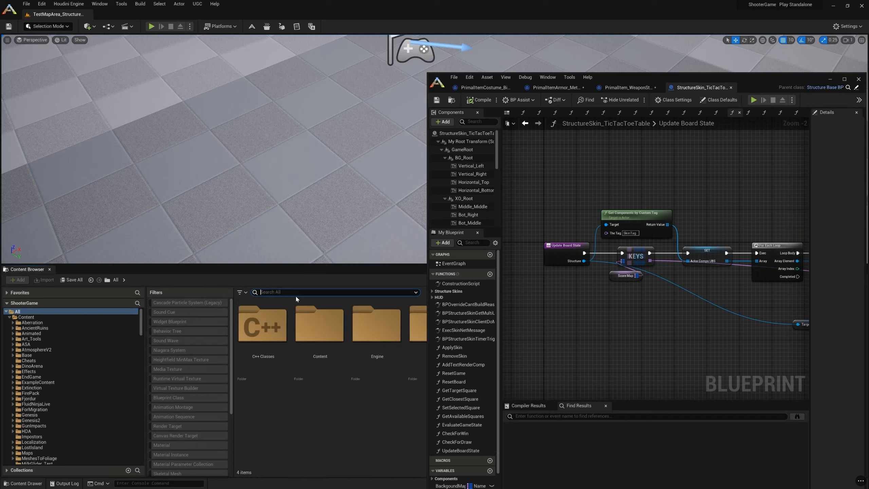
type("radoi")
key("BackSpace")
key("BackSpace")
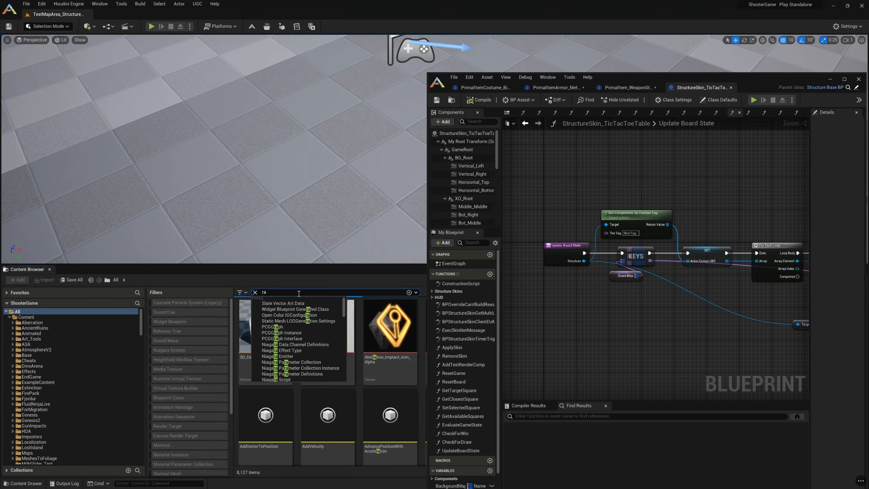
type("io")
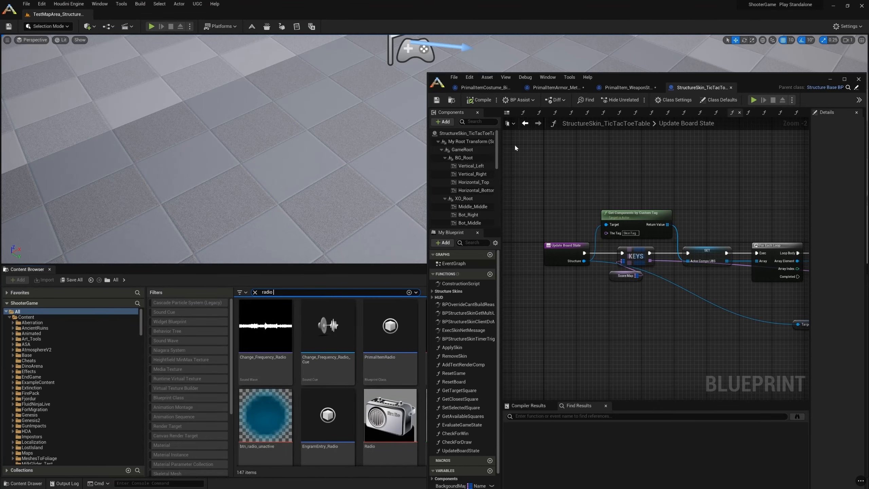
left_click_drag(631, 79, 868, 115)
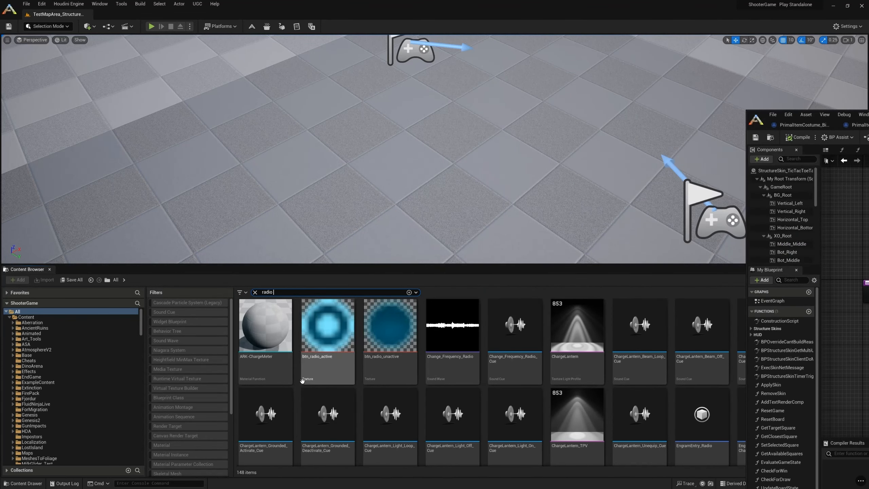
left_click(189, 397)
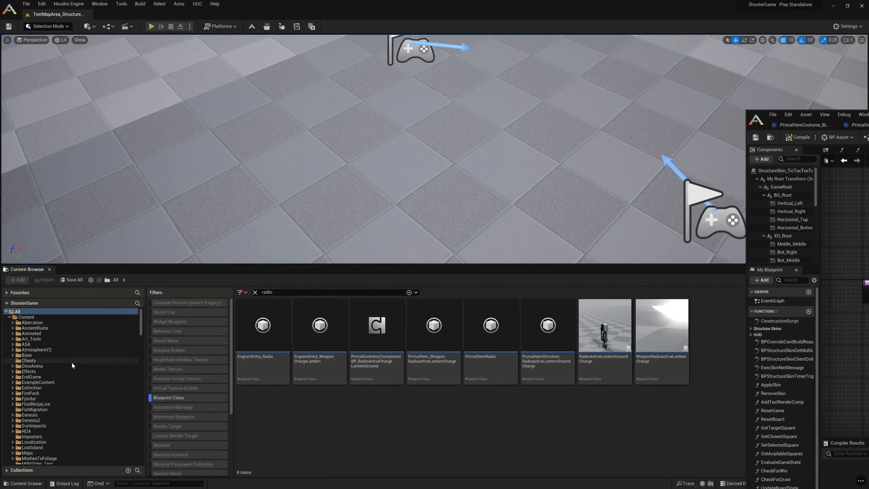
left_click(69, 314)
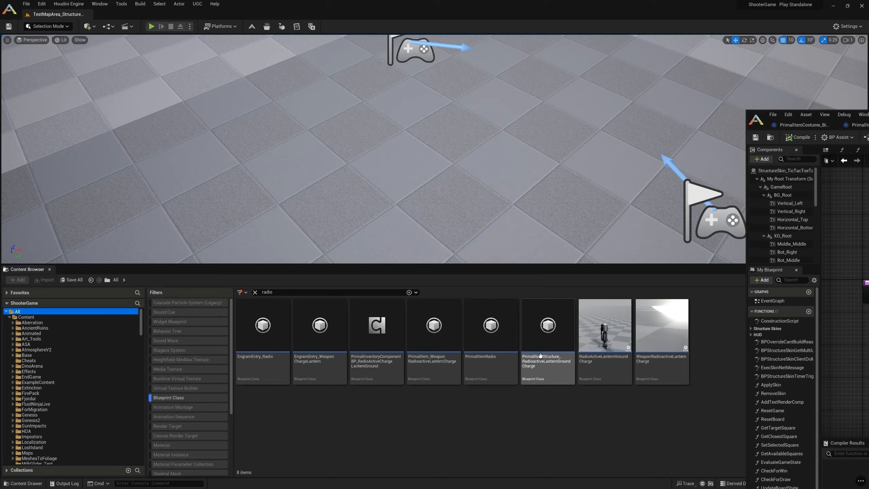
- Show the StructureCosmeticSample Content folder without the search text and open StructureSkin_PartyLampPost in a maximized editor
left_click_drag(140, 325, 136, 453)
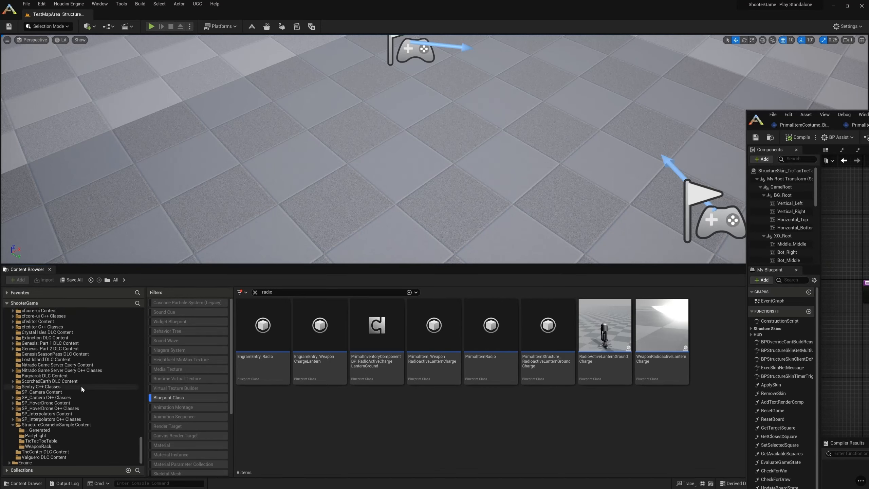
left_click(92, 424)
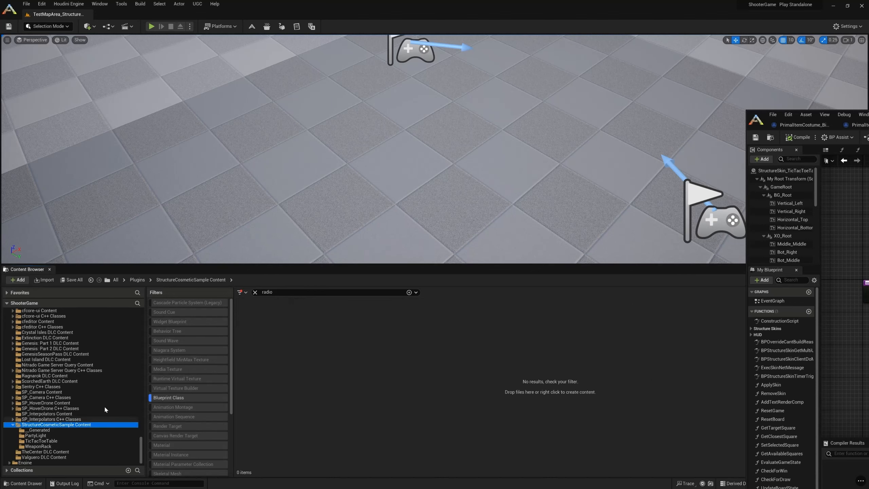
left_click(254, 292)
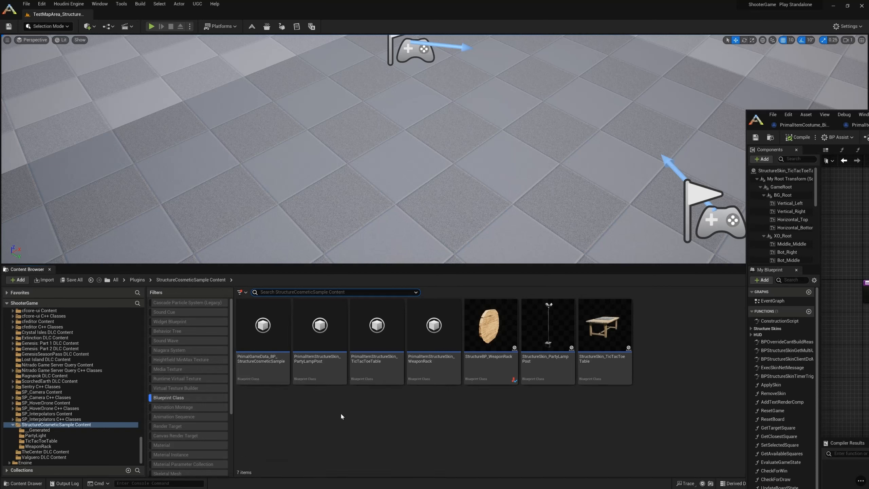
left_click(552, 373)
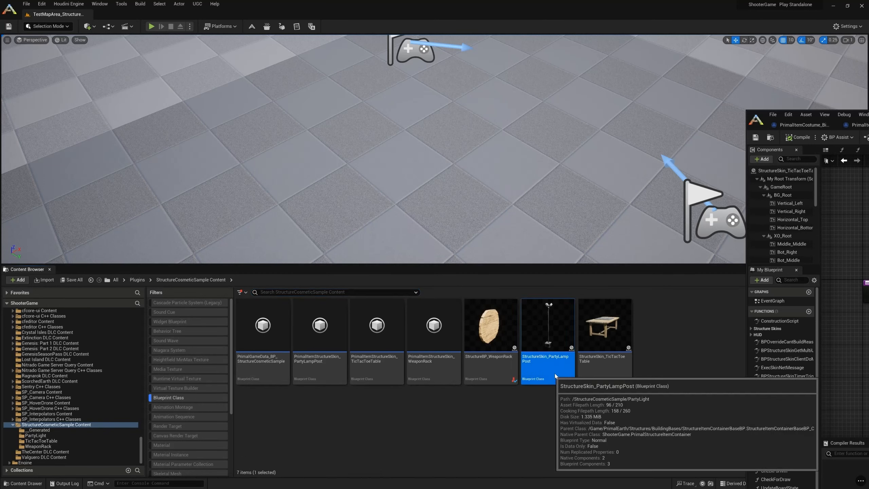
double_click(555, 375)
double_click(583, 122)
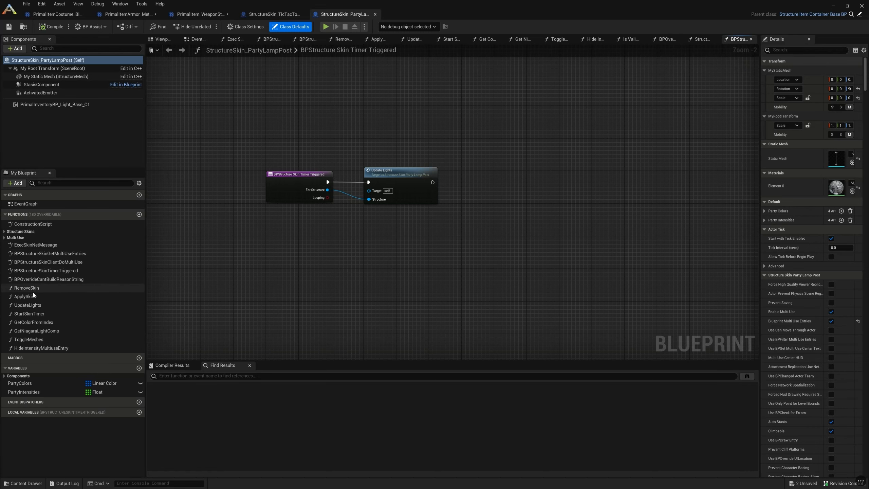
- Open the BPStructureSkinGetMultiUseEntries function, enlarge its graph area and examine the Make MultiUseEntry nodes
double_click(68, 253)
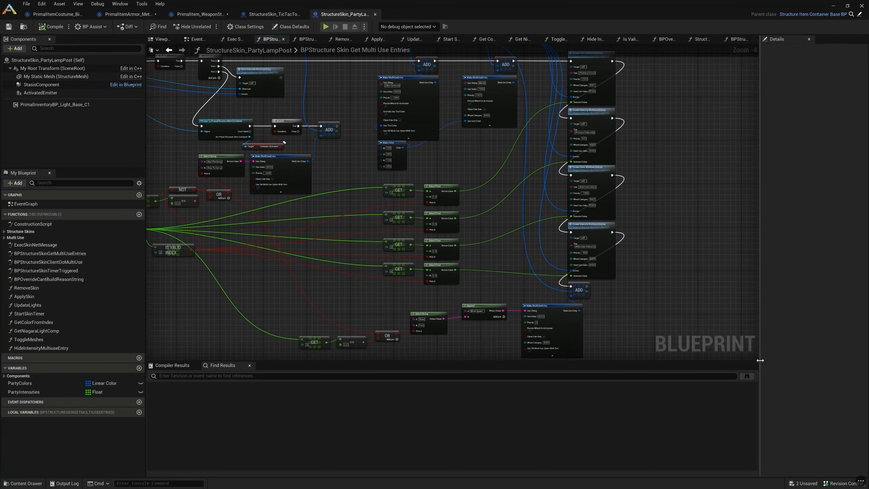
left_click_drag(759, 364, 781, 363)
left_click_drag(686, 404, 686, 407)
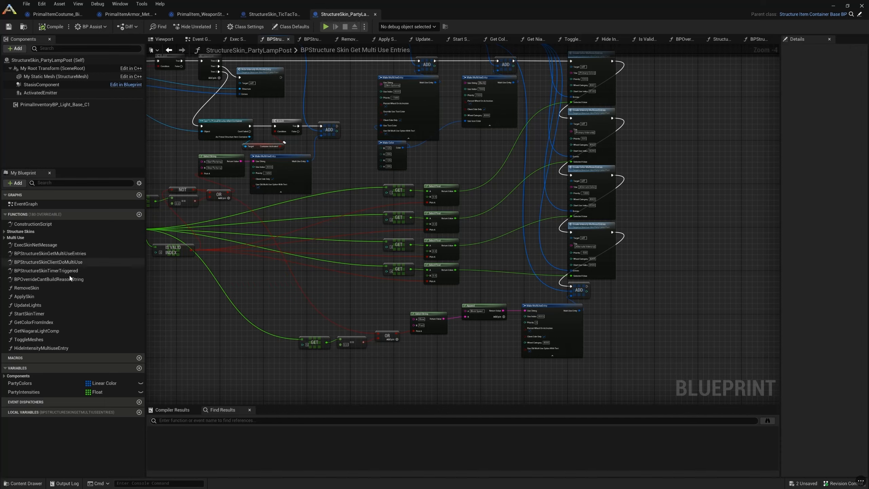
scroll(709, 194, "up", 2)
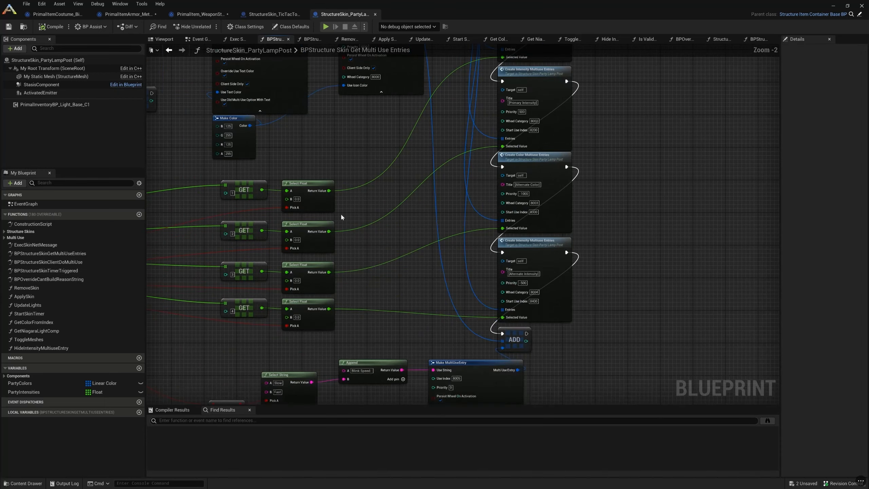
right_click_drag(341, 215, 501, 153)
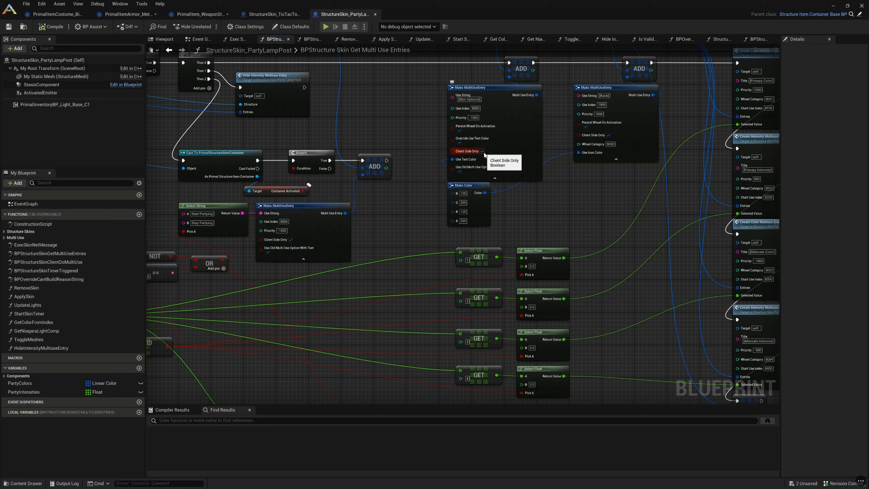
double_click(309, 50)
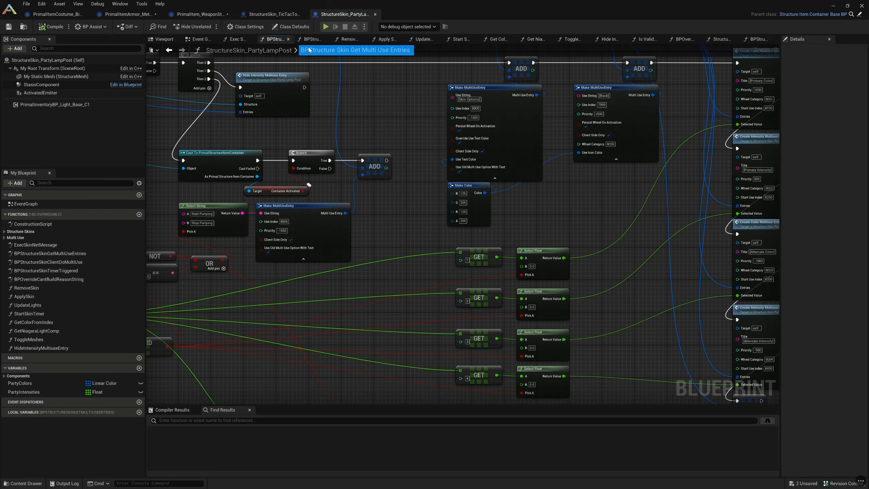
key("Escape")
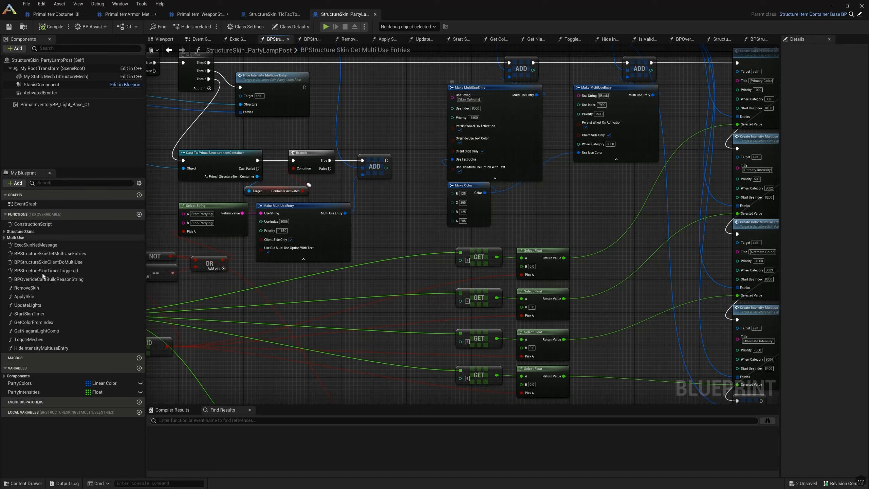
- Open BPStructureSkinClientDoMultiUse and inspect its Server Structure Skin Net Message and Server Structure Set Skin Persistent Data nodes
left_click(68, 262)
double_click(82, 262)
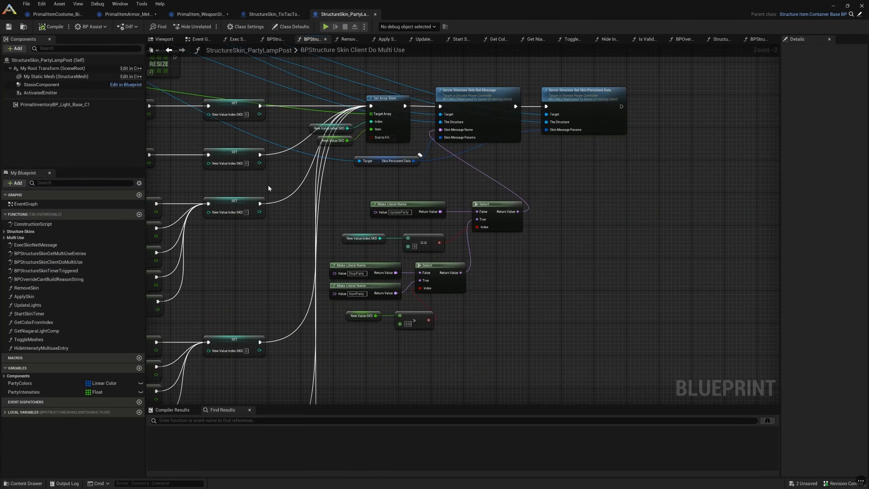
right_click_drag(334, 170, 377, 301)
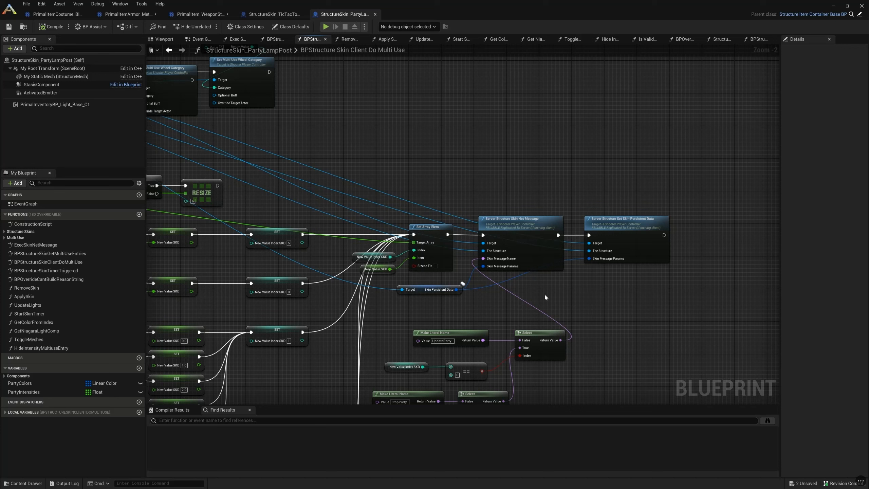
left_click(528, 240)
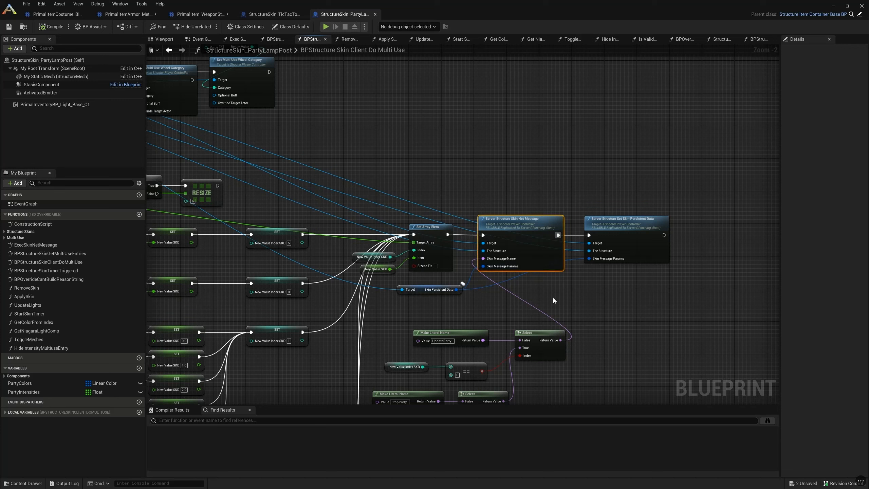
left_click_drag(554, 295, 460, 173)
left_click_drag(532, 168, 455, 309)
left_click(636, 236)
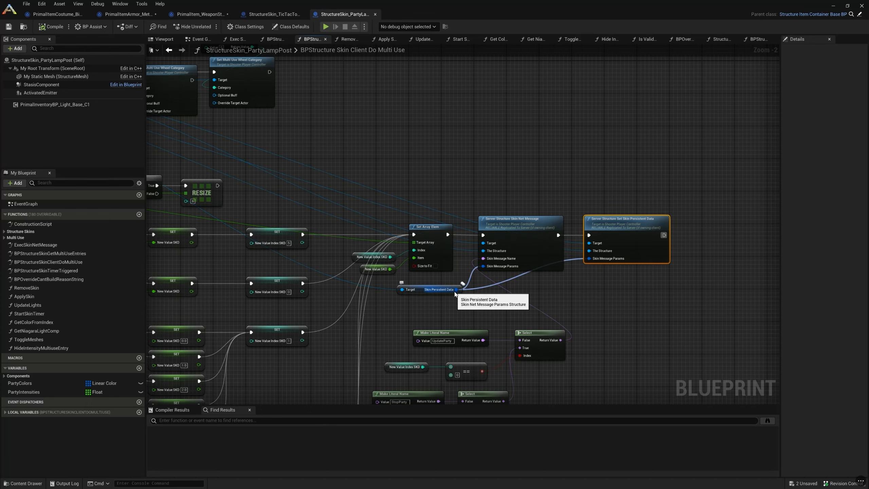
- Examine the function's Switch on Int branches, value Set nodes and the Skin Persistent Data breakdown near its entry
right_click_drag(463, 306, 626, 153)
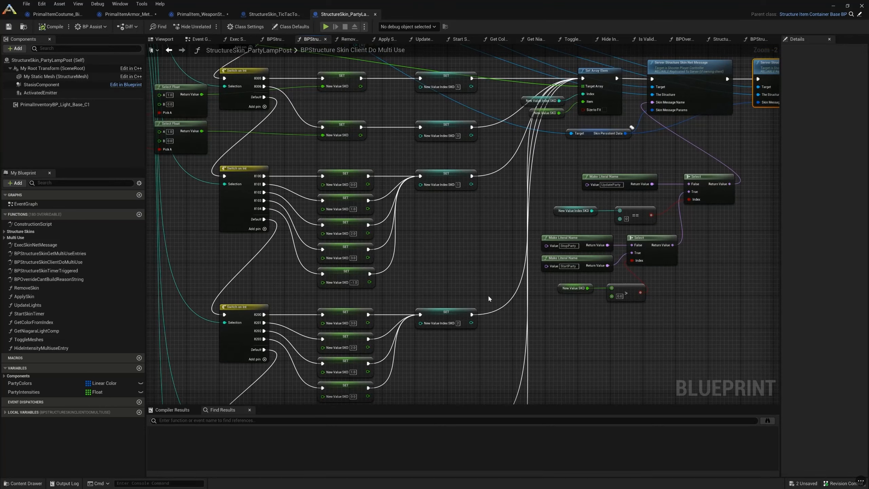
right_click_drag(488, 298, 606, 399)
right_click_drag(206, 177, 229, 235)
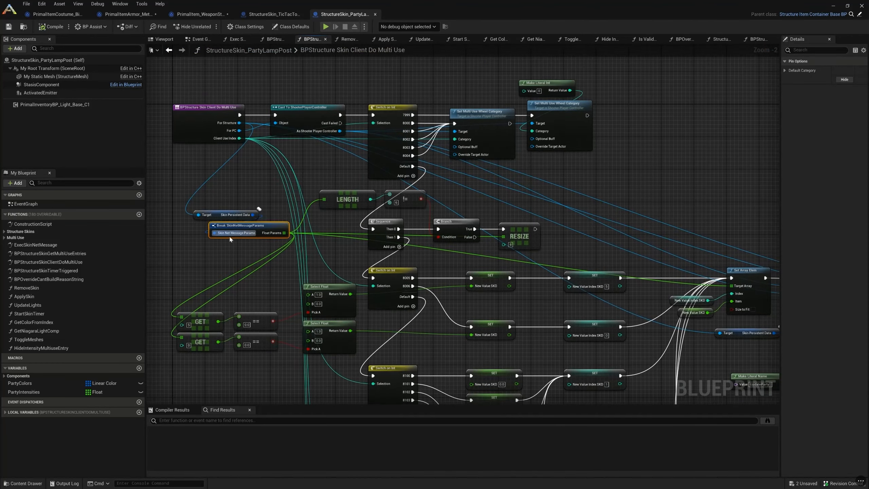
right_click_drag(716, 223, 631, 156)
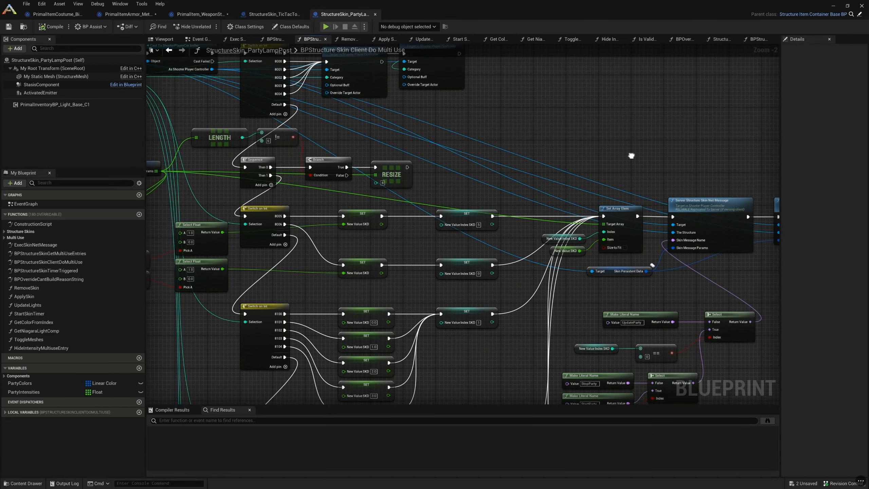
right_click_drag(632, 156, 744, 198)
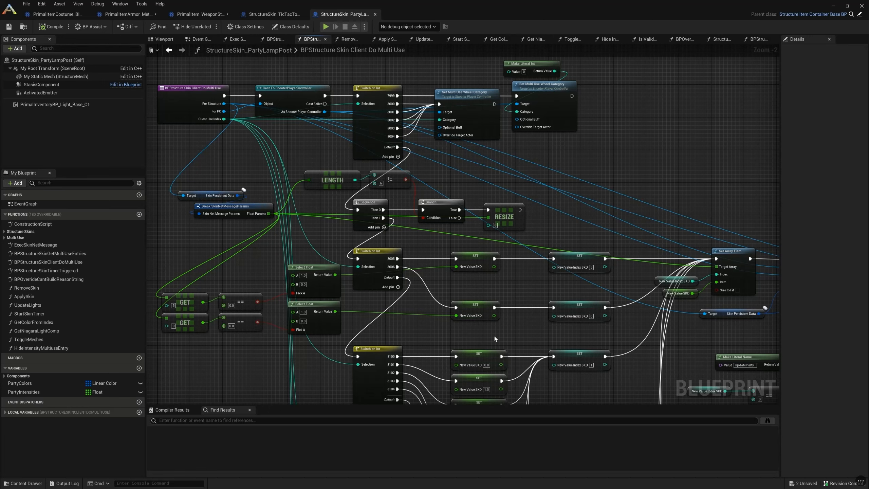
right_click_drag(509, 331, 419, 226)
- Review the two server call nodes at the end of the function and the Skin Persistent Data feeding them
right_click_drag(486, 343, 224, 353)
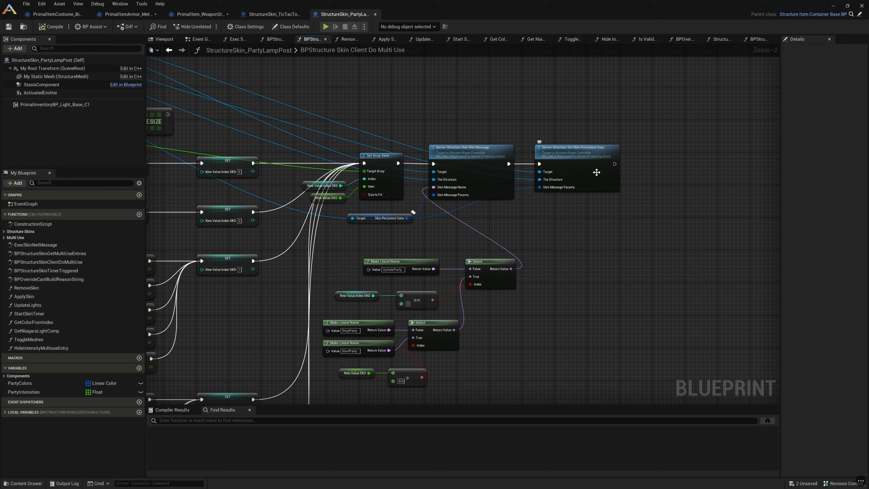
left_click_drag(647, 219, 601, 155)
left_click(589, 233)
left_click_drag(495, 115, 469, 212)
left_click(517, 103)
left_click(488, 224)
- Add a Get Local Only Skin Custom Persistent Data node connected to the entry node's For Structure output
right_click_drag(488, 208, 685, 263)
right_click_drag(291, 164, 447, 231)
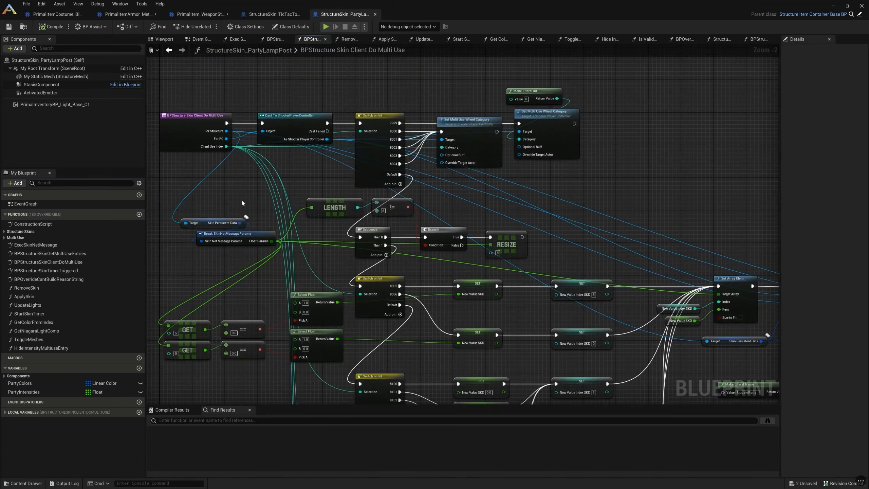
left_click_drag(226, 131, 686, 119)
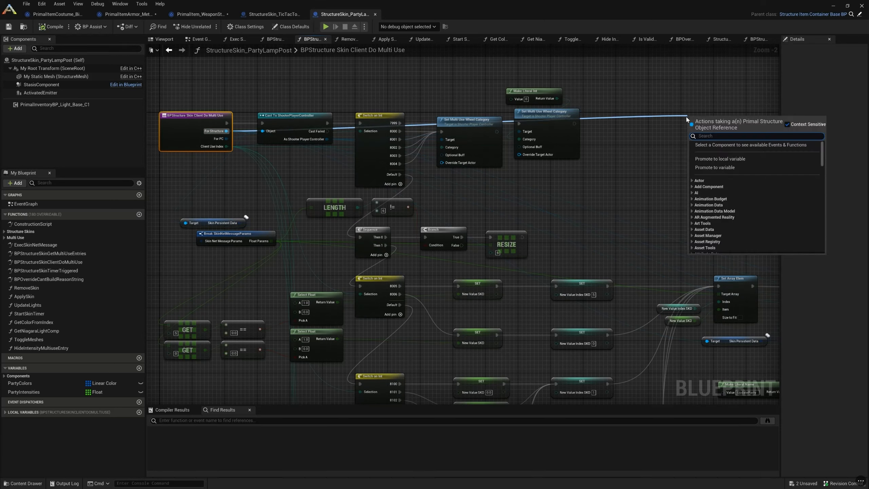
type("skin pers")
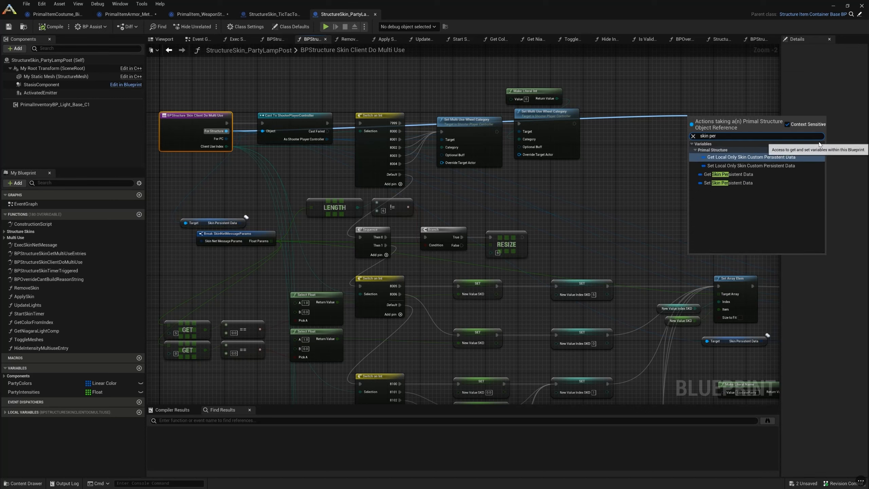
left_click(749, 157)
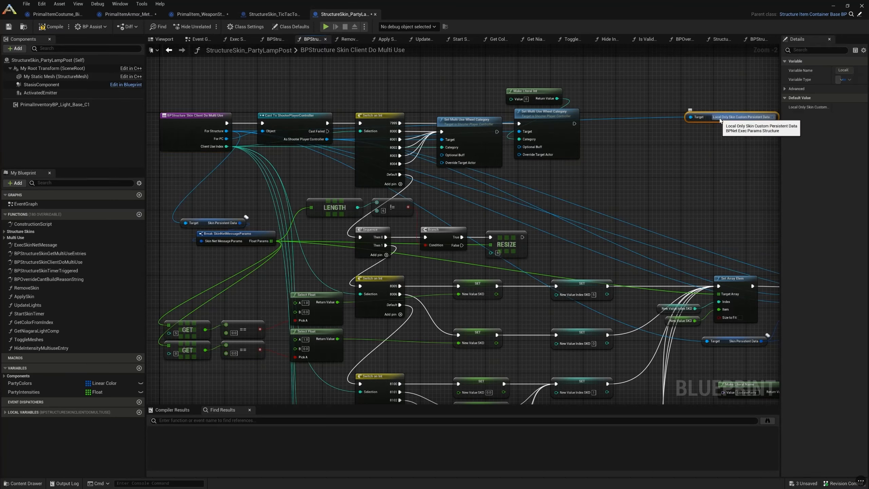
left_click_drag(742, 169, 663, 72)
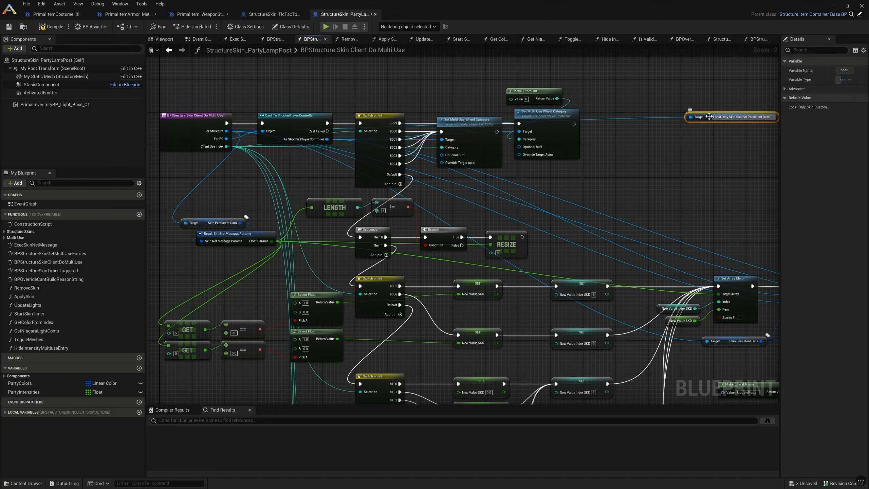
- Move the Local Only Skin Custom Persistent Data node lower in the graph and expand its advanced property flags
left_click_drag(708, 117, 700, 158)
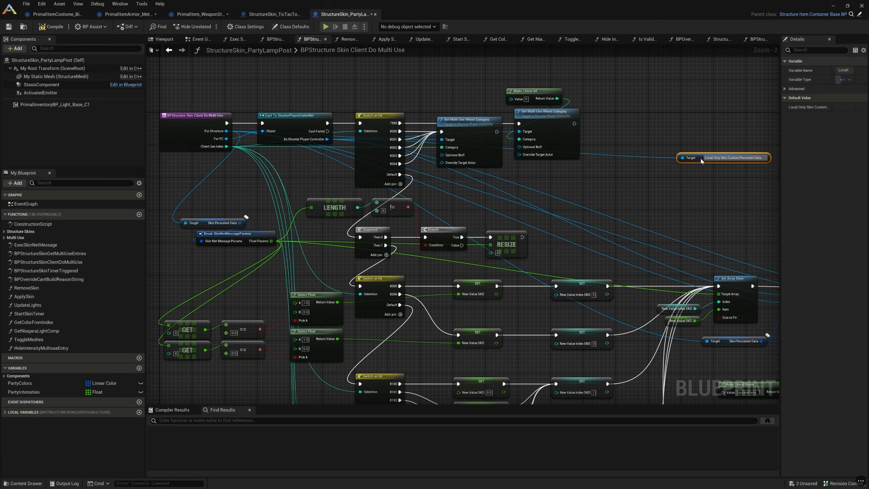
left_click(791, 89)
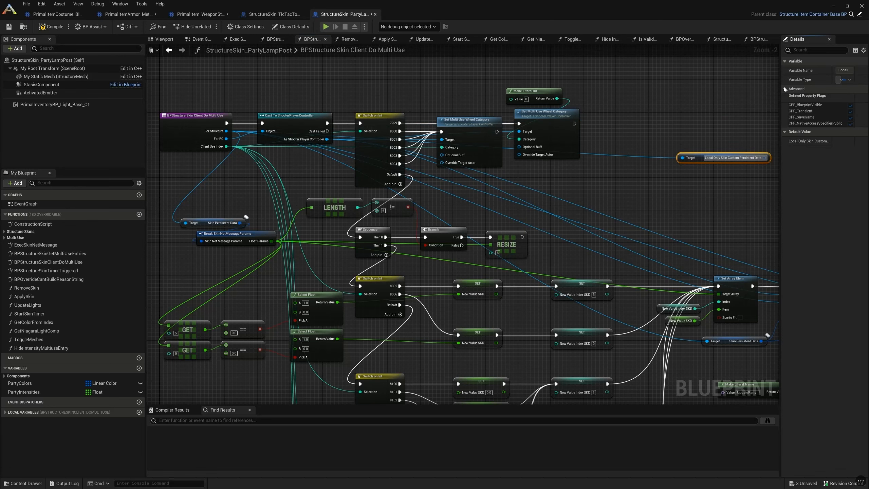
- Break the Local Only Skin Custom Persistent Data output with a Break BPNetExecParams node, expand all its pins, and place it beside the getter
right_click_drag(730, 147, 620, 146)
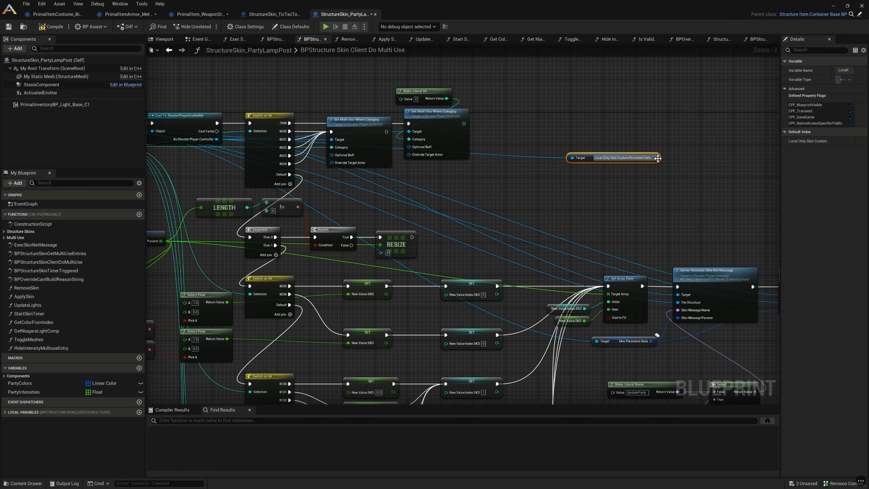
left_click_drag(656, 158, 670, 110)
type("brea")
left_click(691, 141)
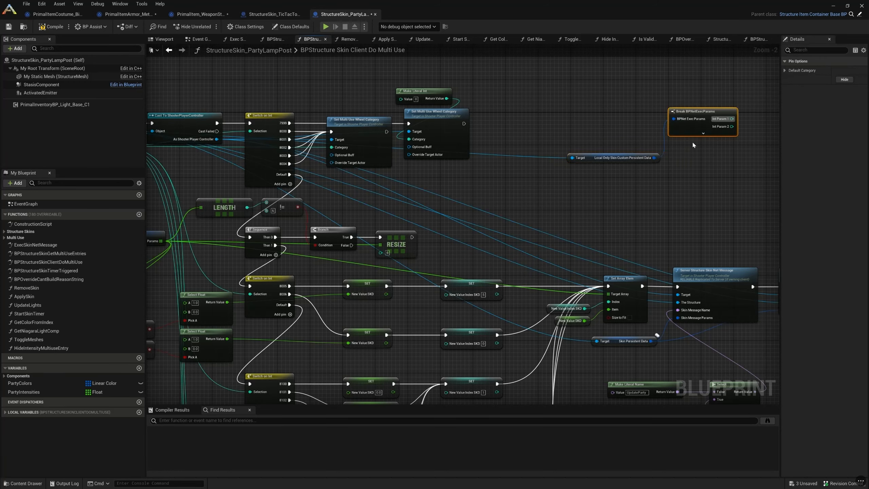
left_click(709, 133)
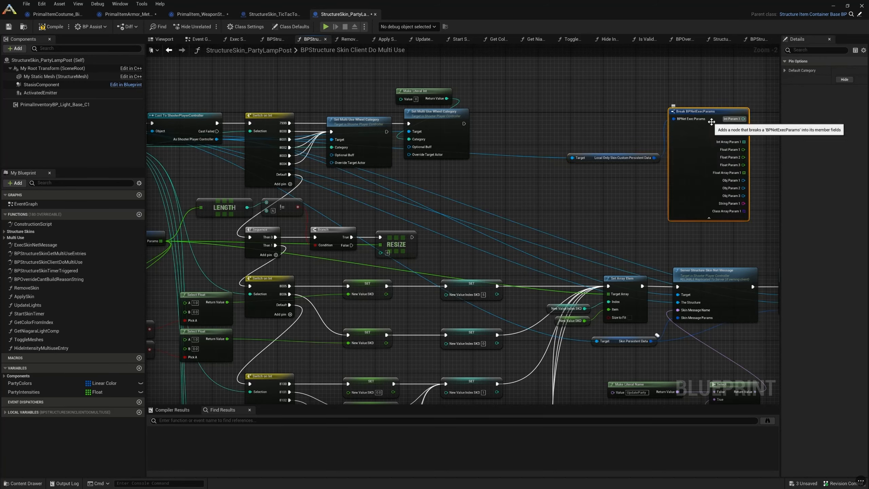
left_click(685, 86)
left_click_drag(688, 150, 696, 157)
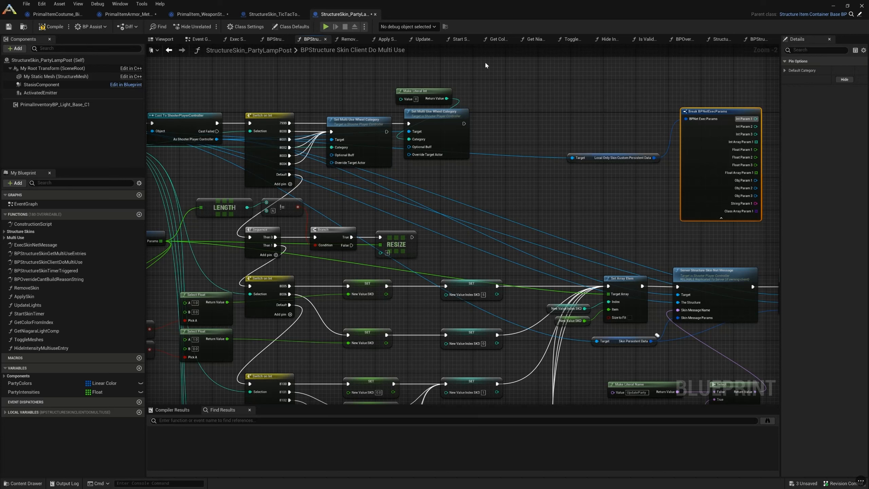
- Inspect the PartyColors variable's details and expand the local variables of BPStructureSkinClientDoMultiUse
left_click_drag(539, 57, 716, 227)
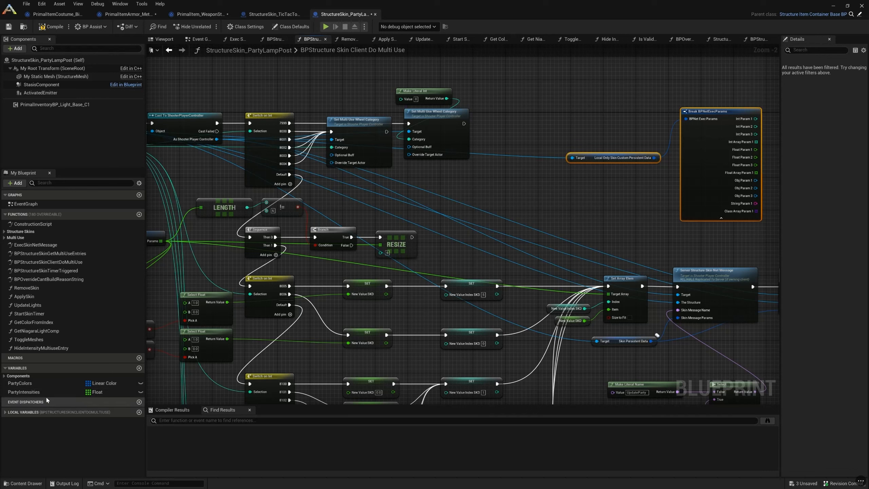
left_click(38, 382)
left_click(6, 412)
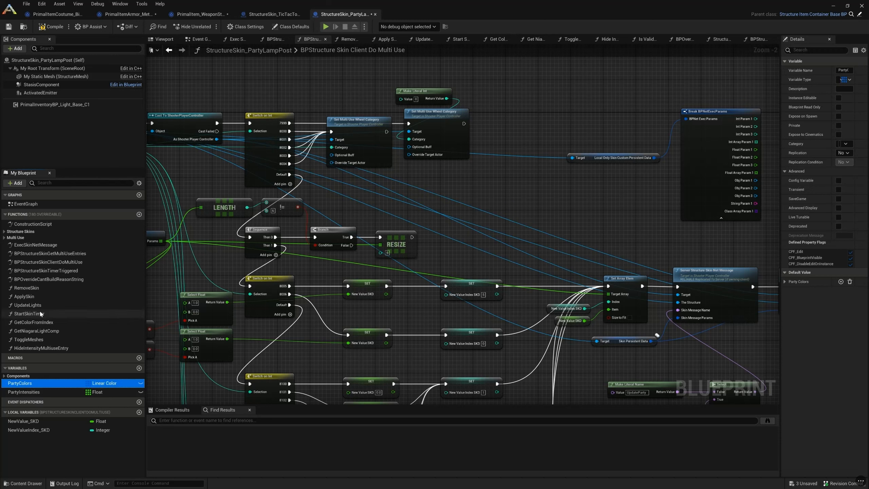
- Shift the Break BPNetExecParams node slightly and select it together with the Local Only Skin Custom Persistent Data getter
left_click_drag(723, 94, 609, 234)
left_click_drag(735, 248, 589, 95)
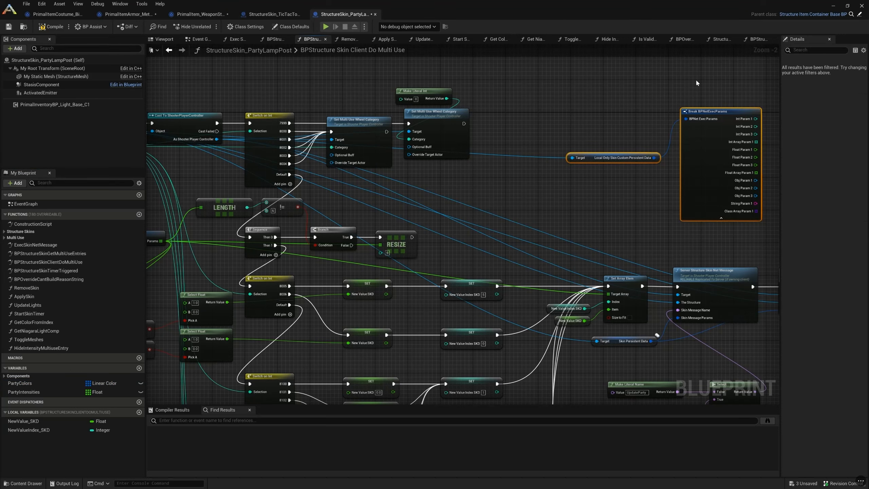
left_click_drag(695, 80, 602, 233)
left_click_drag(728, 244, 620, 86)
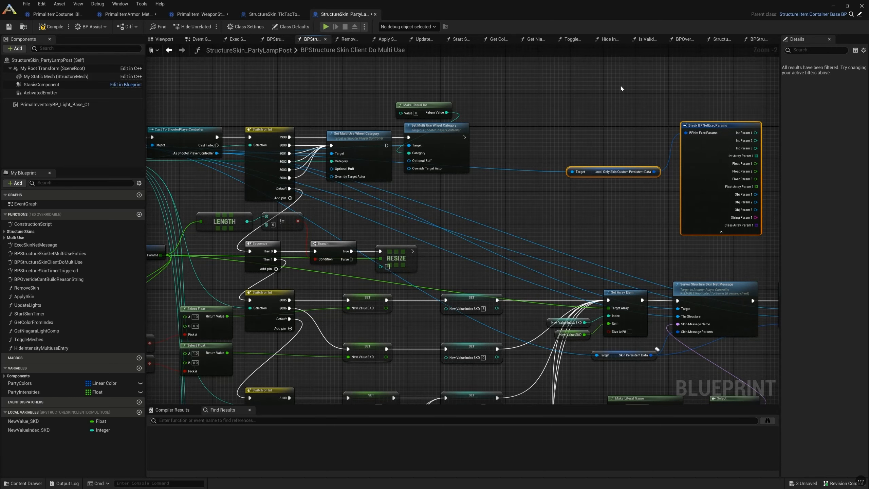
left_click(676, 183)
left_click_drag(700, 189, 696, 199)
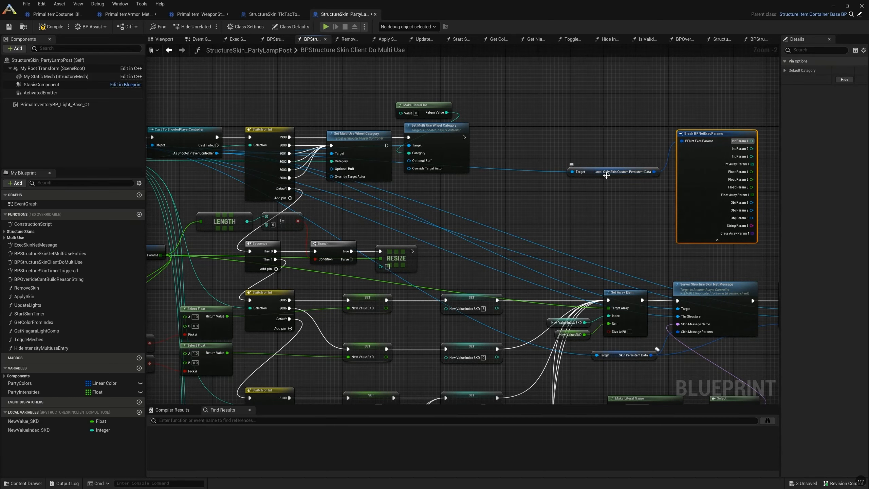
left_click(625, 173, "ctrl")
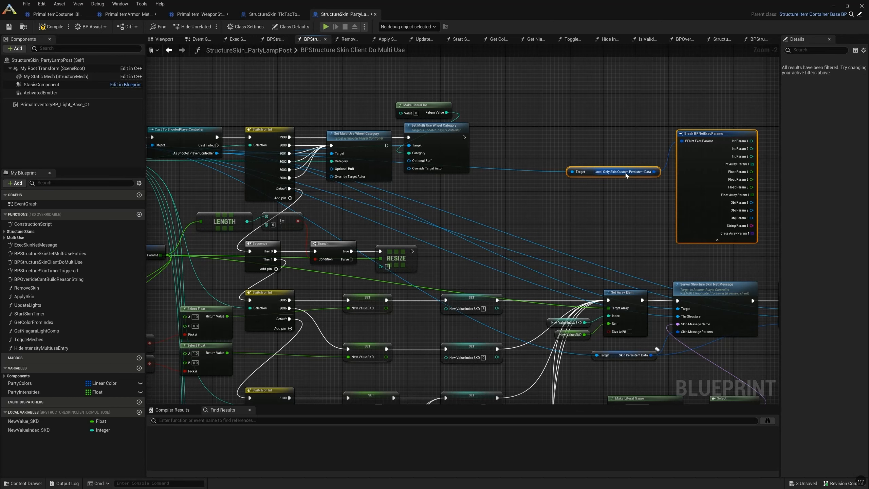
- Add a Set Structure Skin Timer node beside the Server Structure Set Skin Persistent Data call
scroll(612, 176, "down", 1)
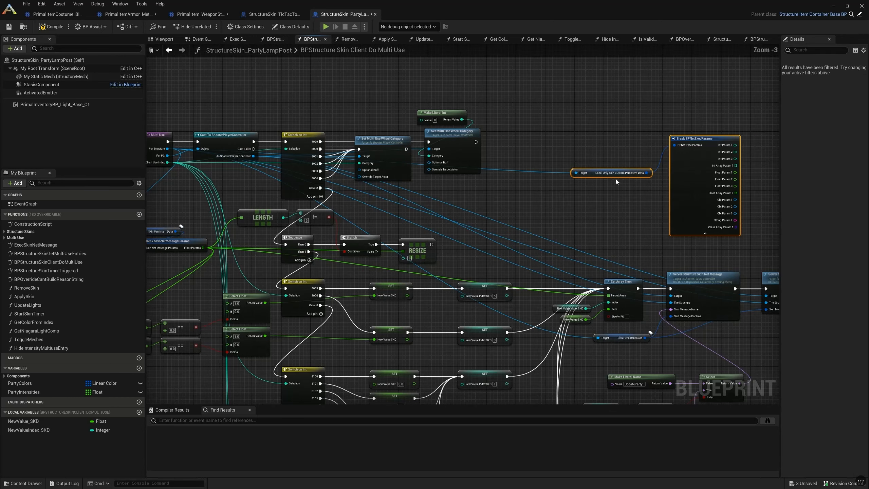
right_click_drag(558, 219, 370, 143)
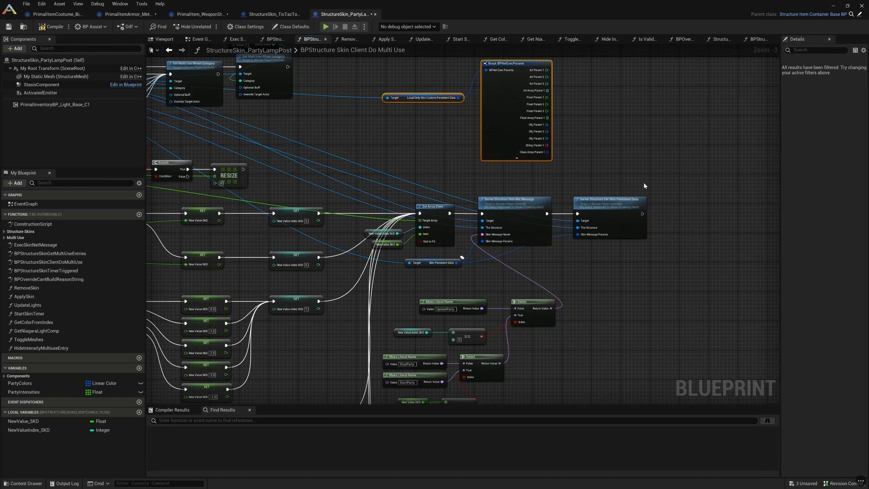
left_click(691, 176)
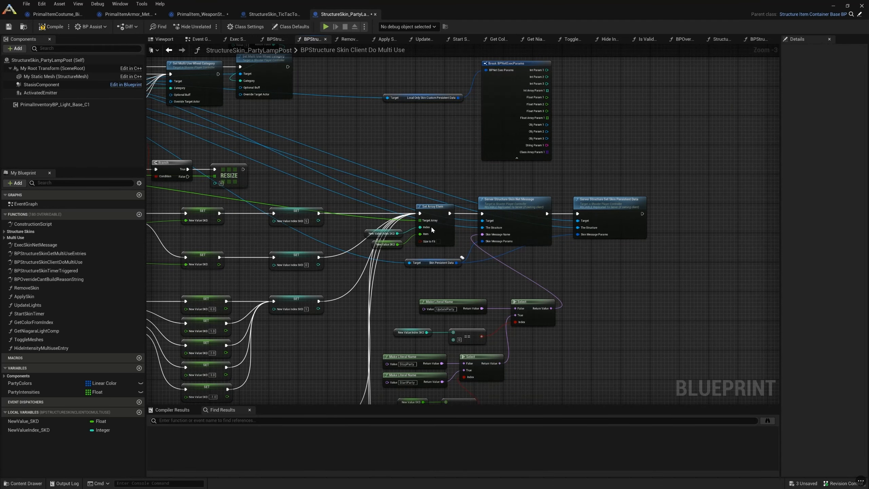
right_click_drag(407, 180, 508, 175)
scroll(508, 174, "down", 1)
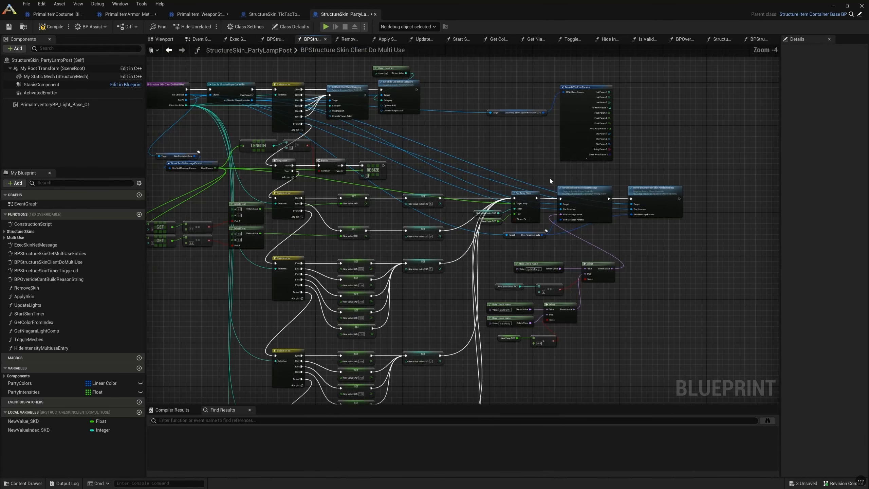
right_click(690, 182)
type("skin timer")
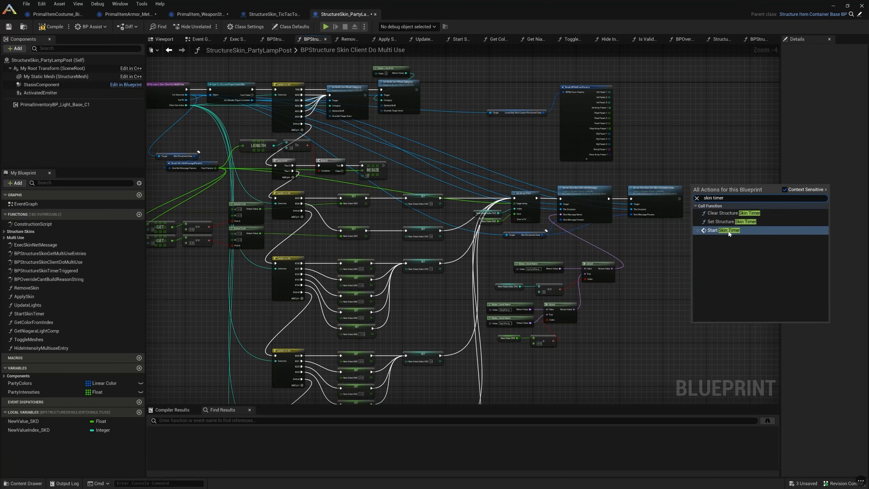
left_click(729, 221)
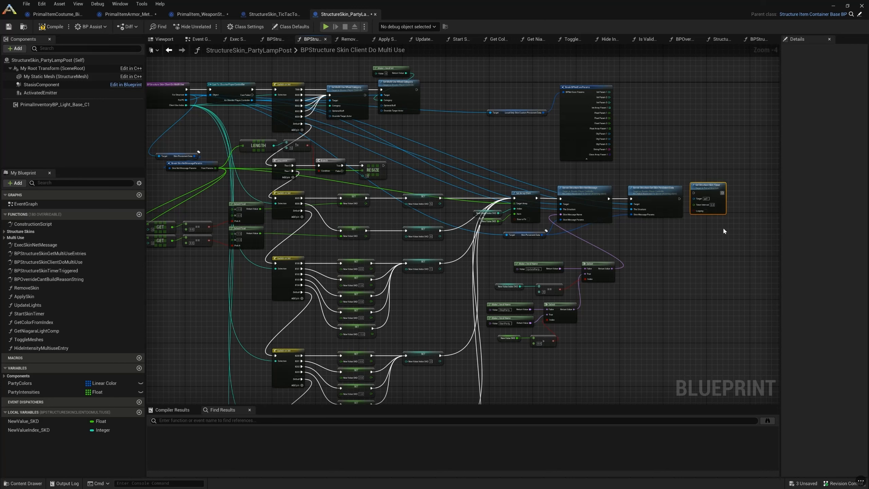
- Add a Clear Structure Skin Timer node near the Set Structure Skin Timer node
right_click(737, 209)
type("clear str")
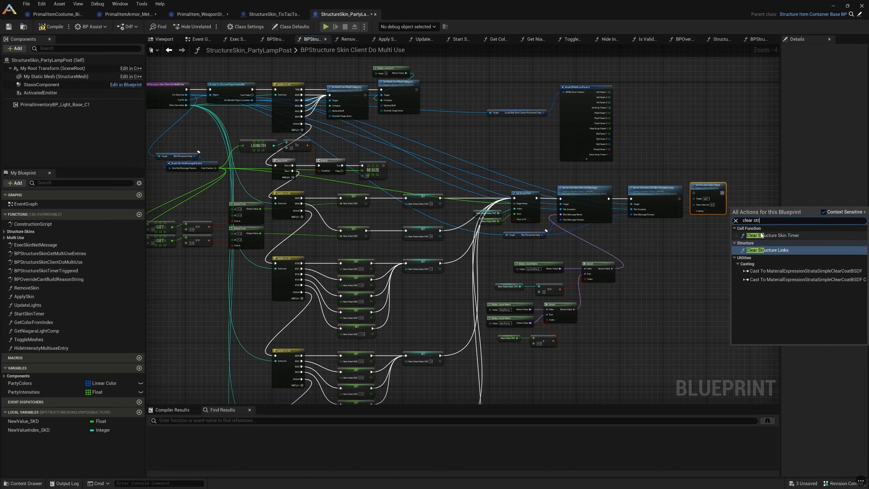
left_click(758, 235)
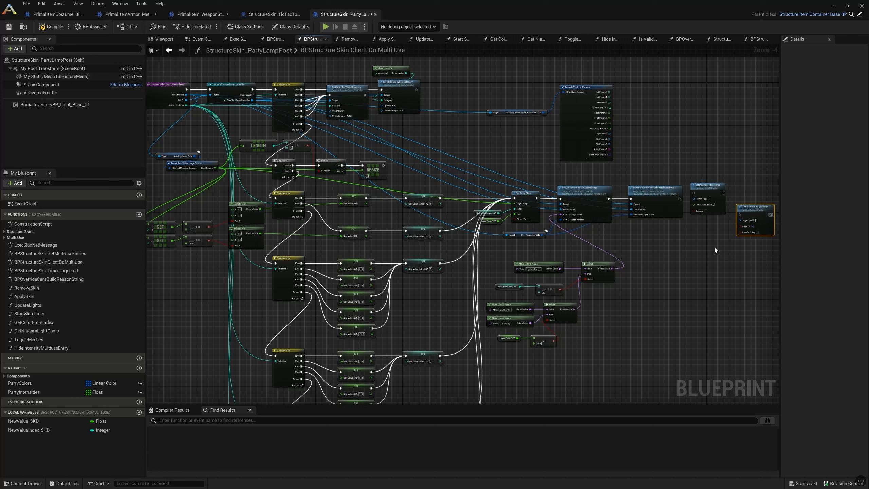
- Search the available graph actions for "skin time" and close the list without adding a node
left_click(701, 247)
right_click(702, 247)
type("skin time")
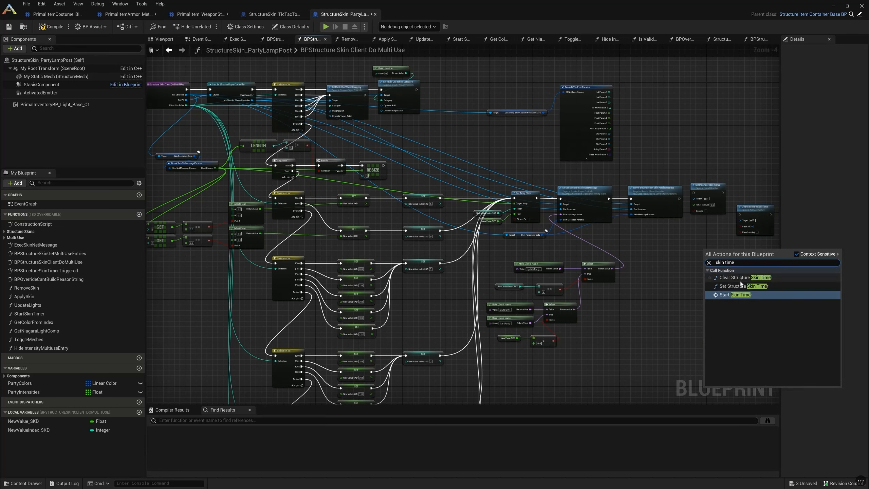
left_click(680, 310)
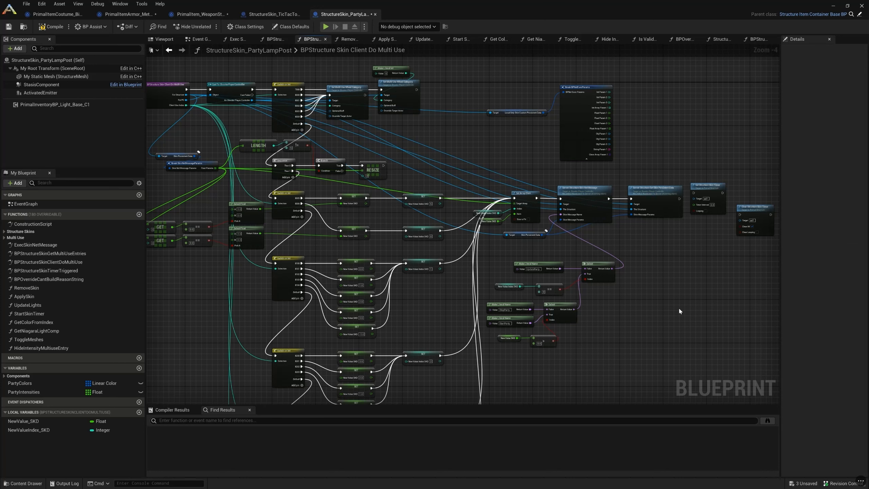
- Filter the blueprint's functions by "timer", inspect BPStructureSkinTimerTriggered, and return to BPStructureSkinClientDoMultiUse
left_click(4, 232)
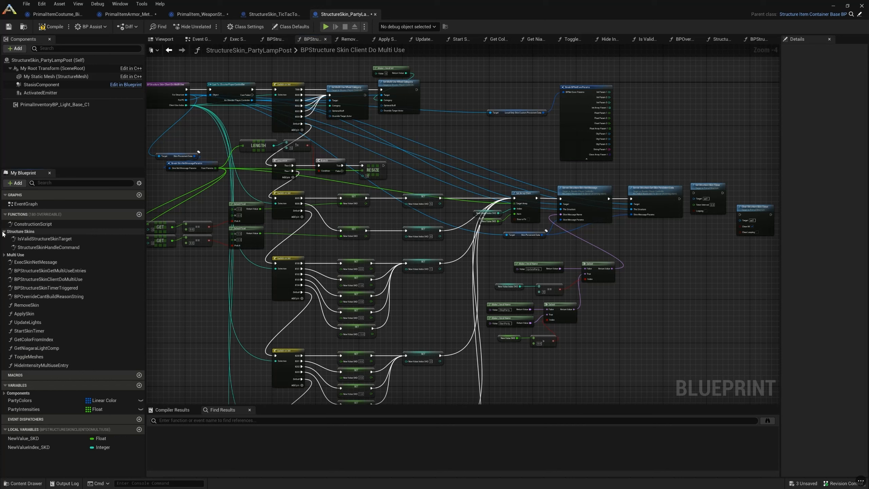
left_click(59, 183)
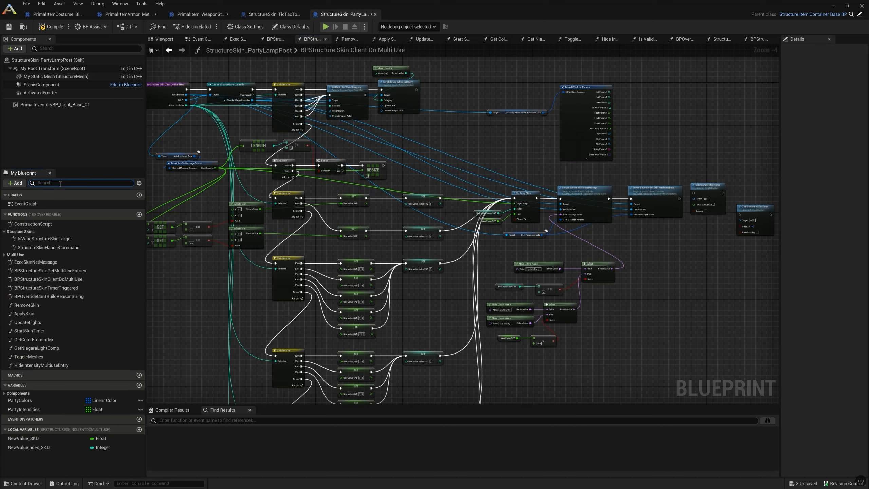
type("timer")
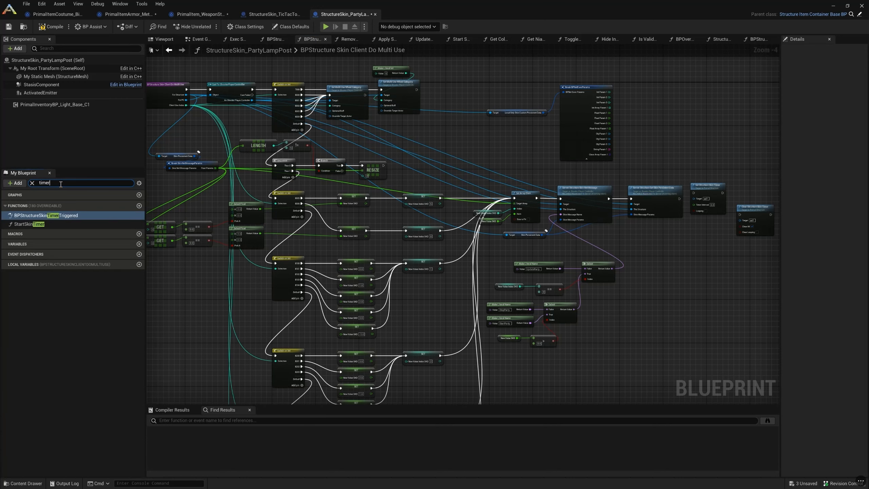
double_click(32, 215)
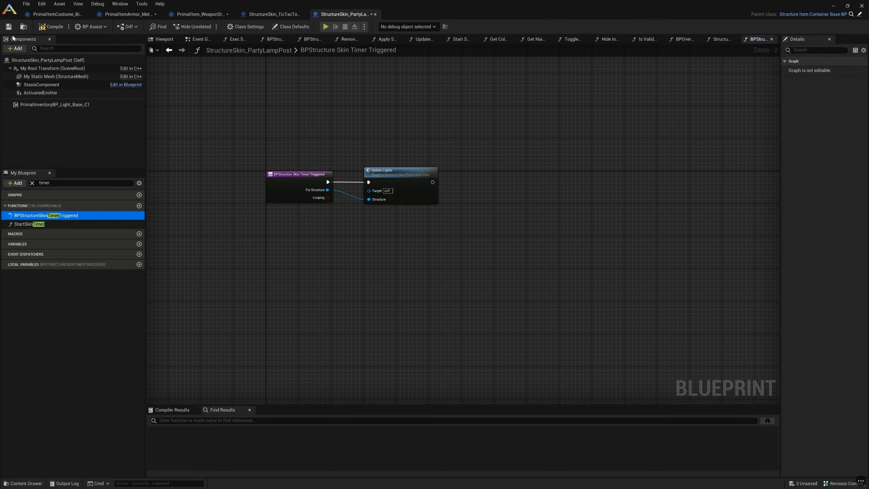
left_click(169, 50)
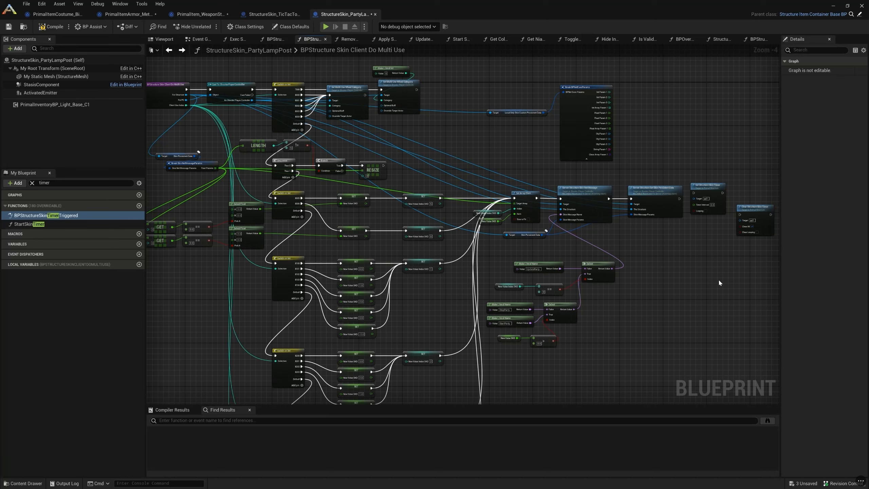
- Align the Clear Structure Skin Timer node level with the Set Structure Skin Timer node
right_click_drag(718, 279, 581, 262)
scroll(581, 262, "up", 2)
left_click_drag(617, 234, 524, 118)
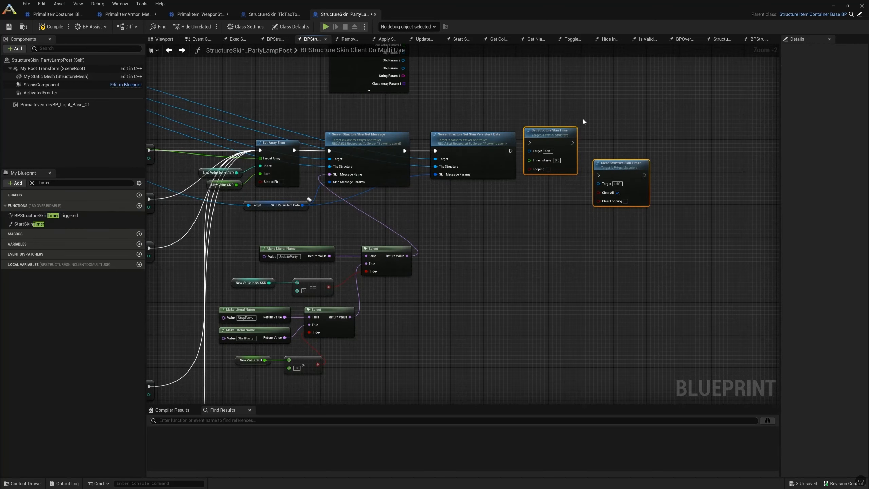
left_click(543, 140)
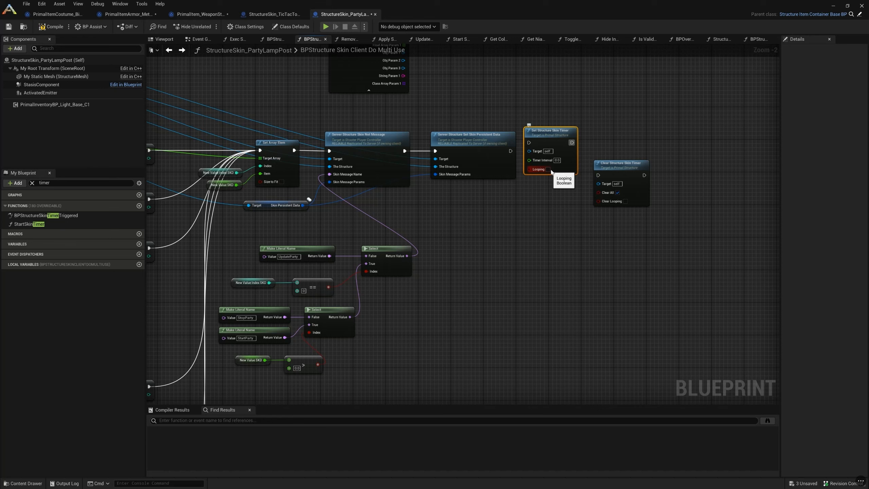
left_click_drag(613, 162, 629, 130)
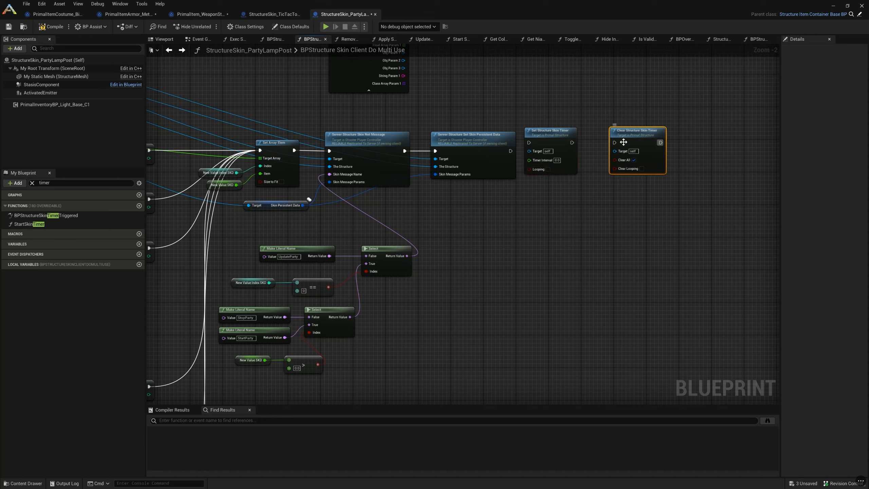
- Try the Clear Structure Skin Timer node with Clear All off and Clear Looping on, and restore both options
left_click(634, 160)
left_click(642, 168)
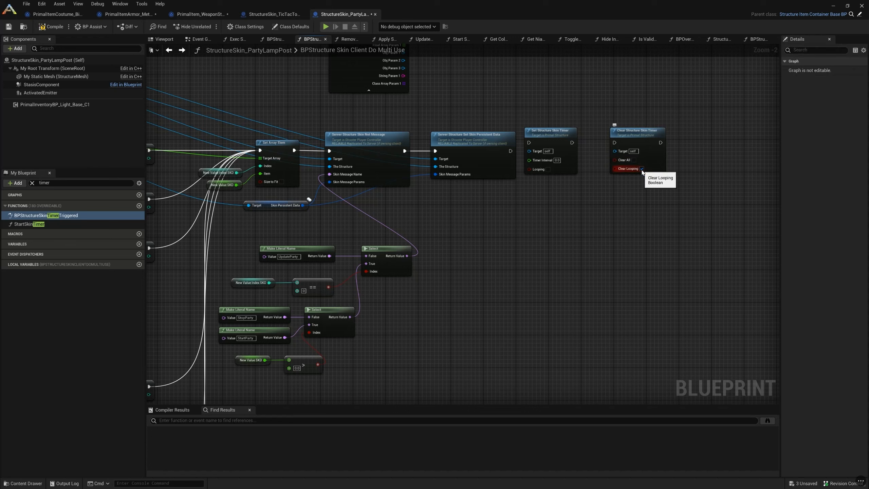
left_click(642, 170)
left_click(634, 160)
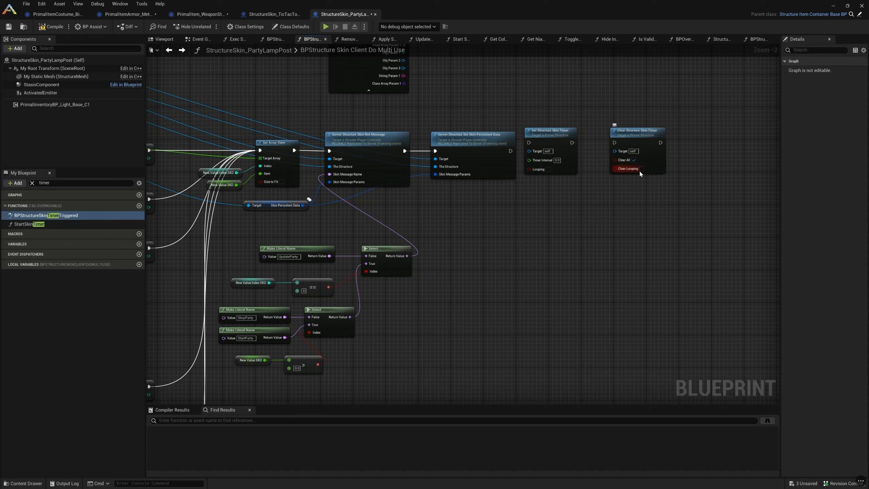
- Review the two skin timer nodes and the Local Only Skin Custom Persistent Data pair by selecting each group
left_click_drag(650, 206, 531, 86)
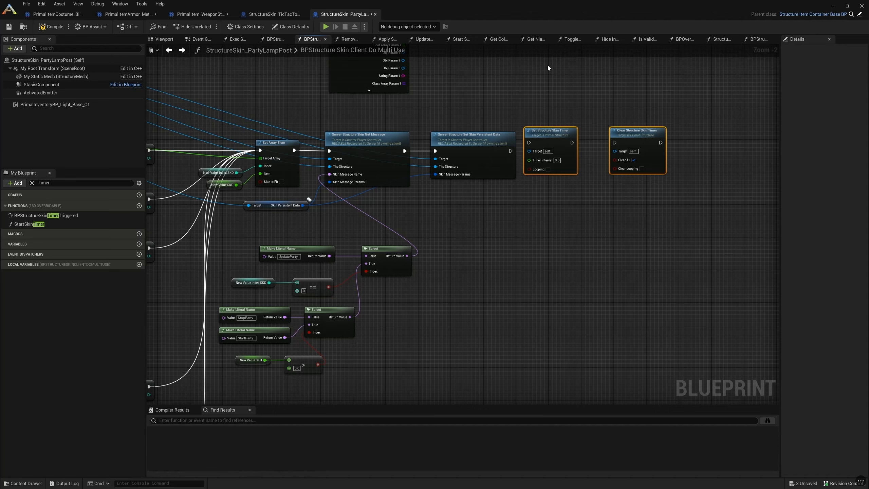
right_click_drag(521, 76, 611, 186)
left_click_drag(549, 80, 364, 194)
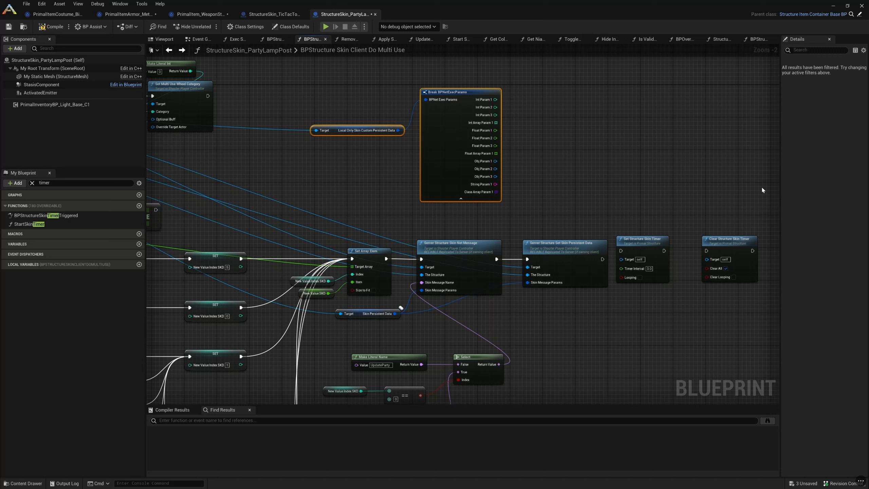
left_click_drag(759, 188, 651, 298)
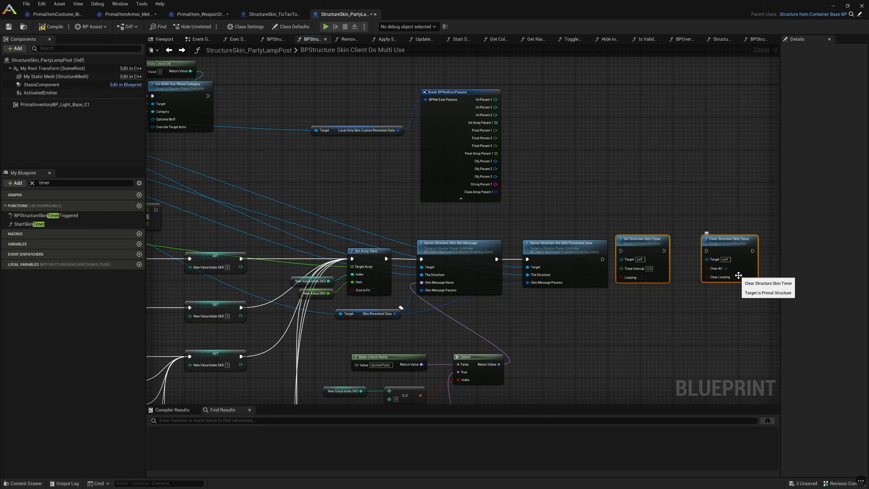
- Enable the GlassCosmetic mod in the main editor, alongside StructureCosmeticSample
left_click_drag(521, 4, 868, 113)
left_click(198, 4)
mouse_move(219, 43)
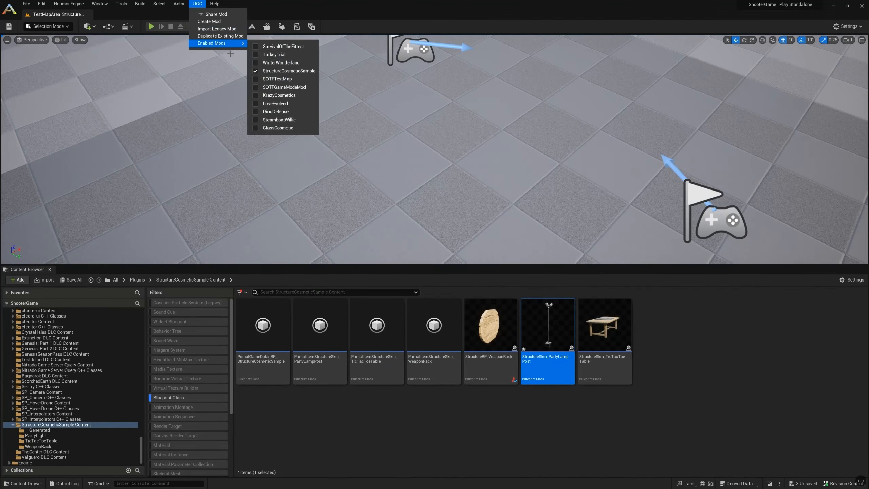
left_click(257, 128)
scroll(71, 376, "up", 3)
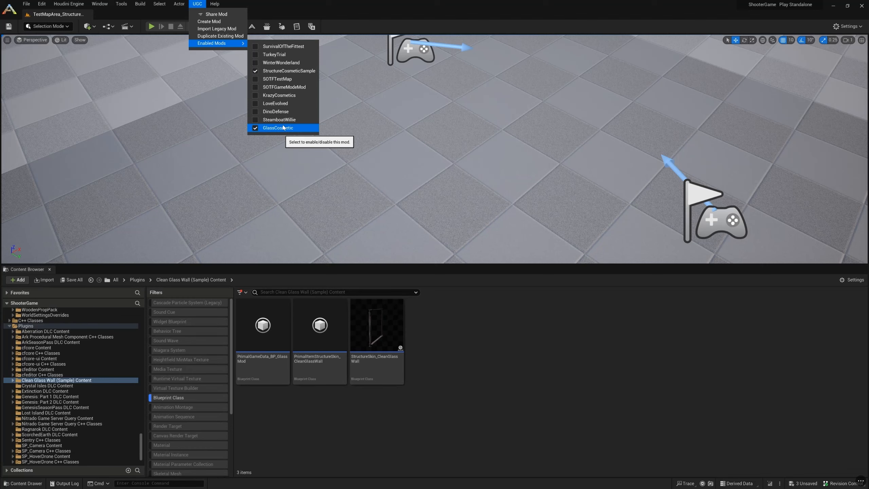
- Bring back the blueprint editor, open the StructureSkin_TicTacToeTable class defaults, and maximize the window
left_click_drag(867, 118, 428, 96)
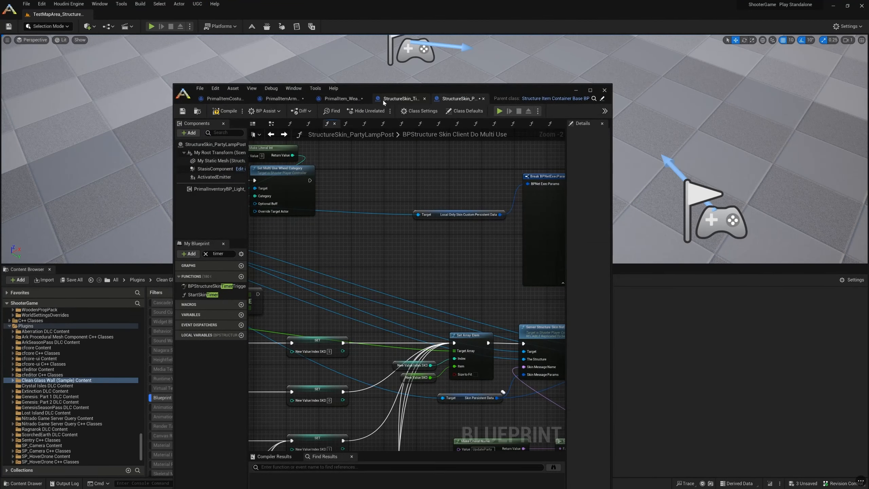
left_click(398, 98)
left_click(210, 145)
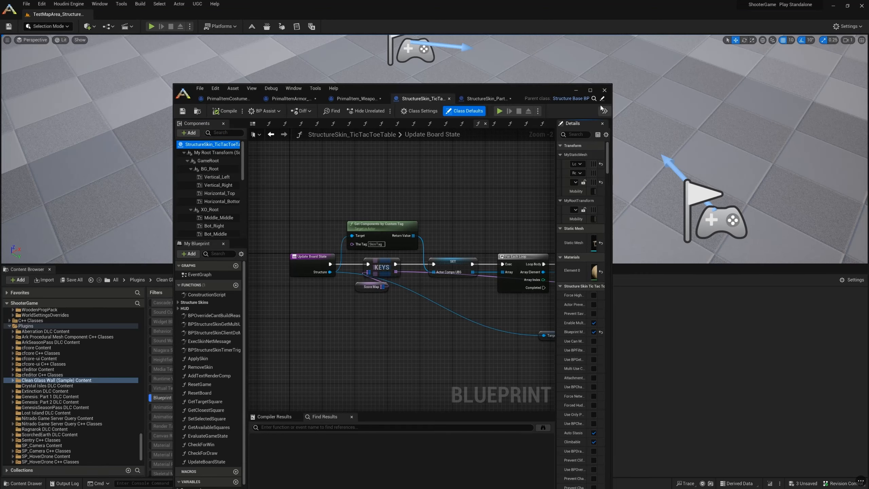
left_click_drag(506, 93, 502, 10)
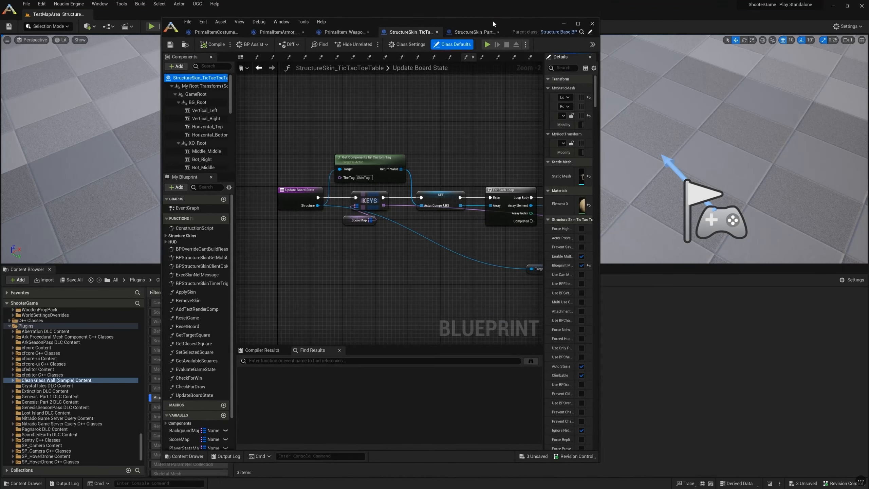
double_click(490, 19)
- Search the tic-tac-toe table's class defaults for "apply", "structure skin" and "skin to", widening the details area and looking through the properties
left_click(779, 50)
type("apply")
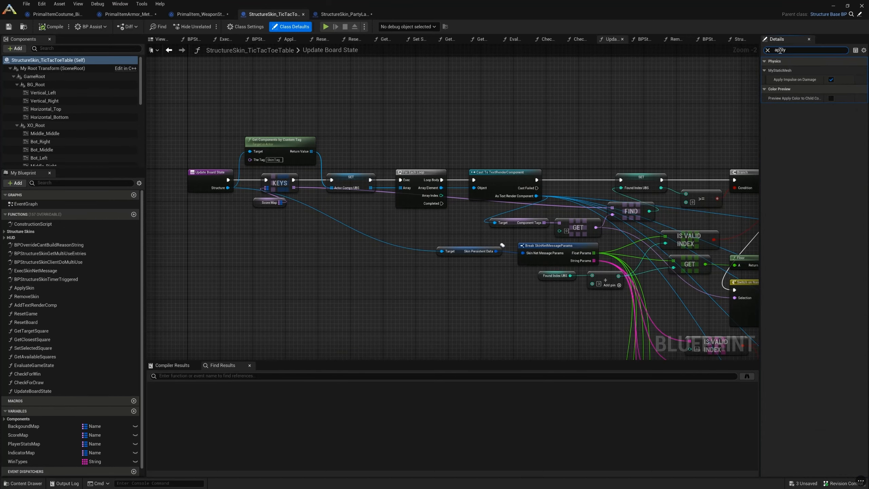
key("ctrl+a")
type("structure skin")
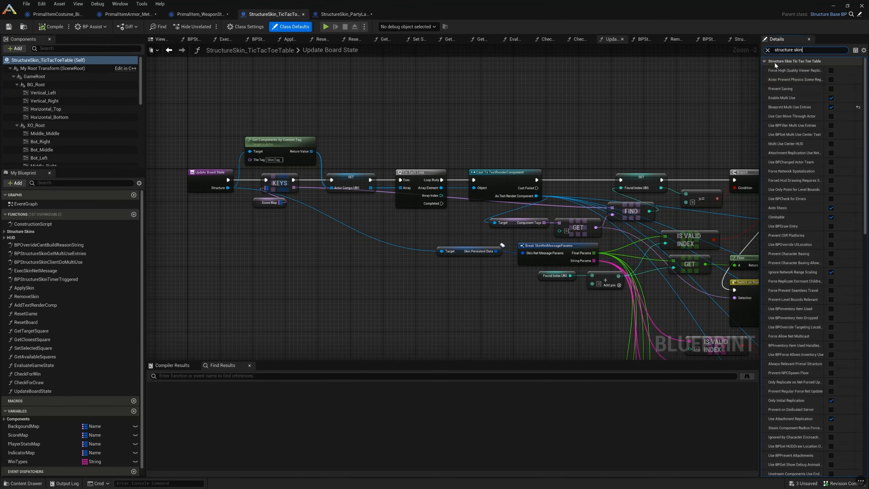
left_click_drag(760, 51, 398, 52)
key("ctrl+a")
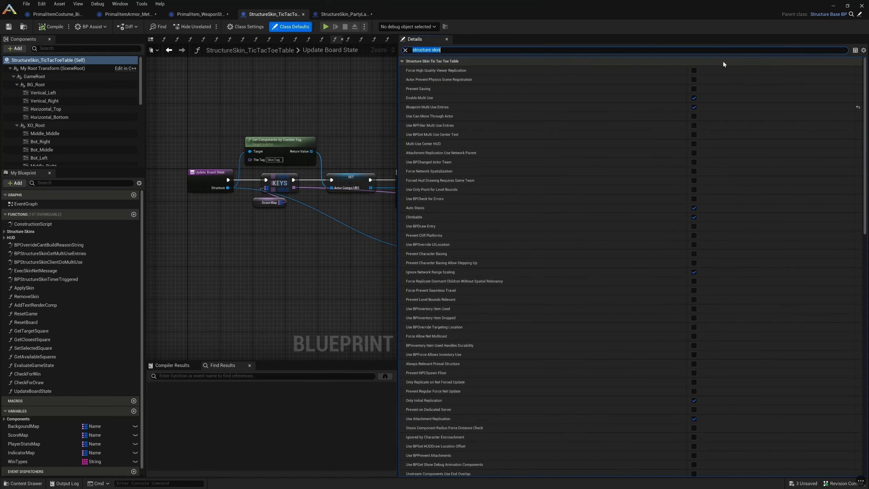
type("skin to")
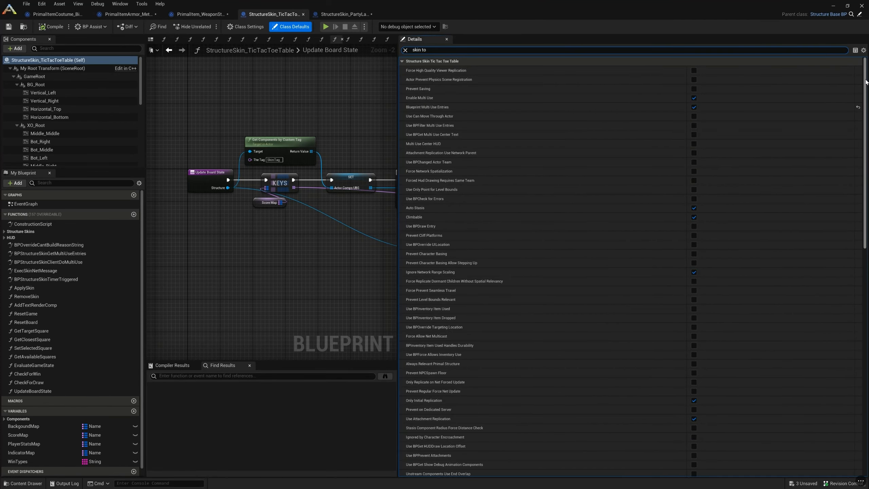
left_click_drag(866, 82, 829, 391)
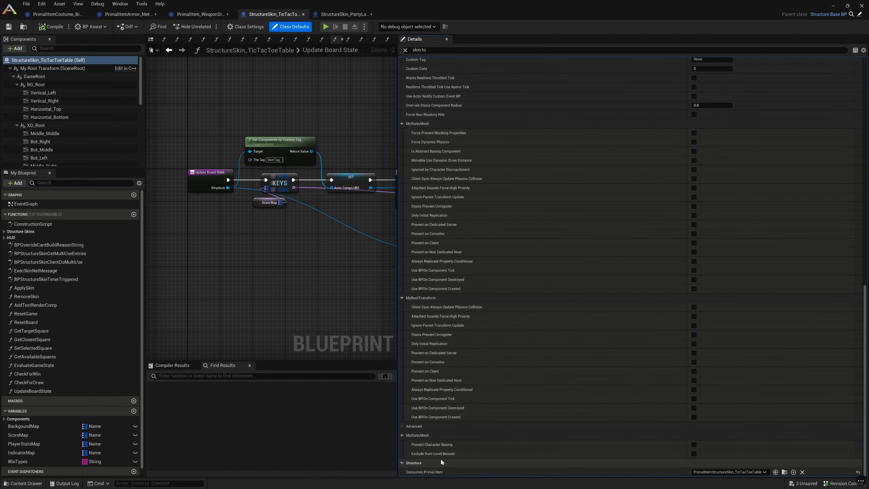
scroll(475, 380, "up", 15)
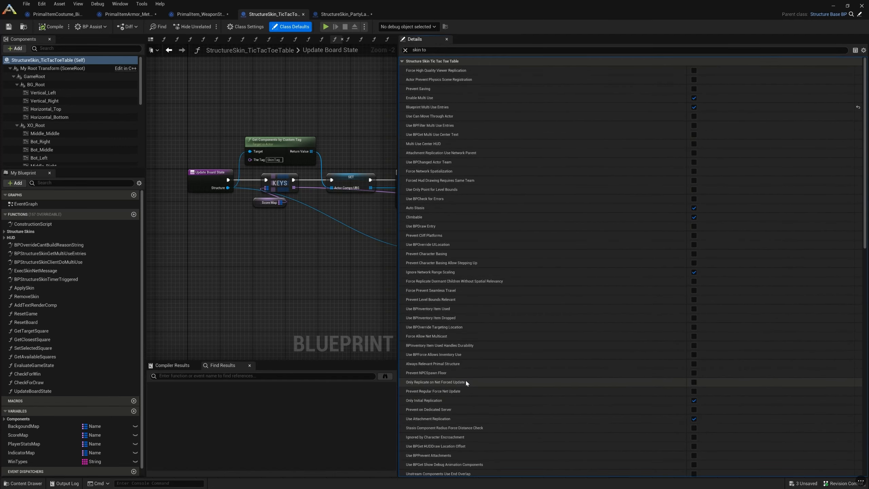
- Open the StructureSkin_PartyLampPost class defaults, widen the details area, and search the properties for "apply" and "structure"
left_click(314, 13)
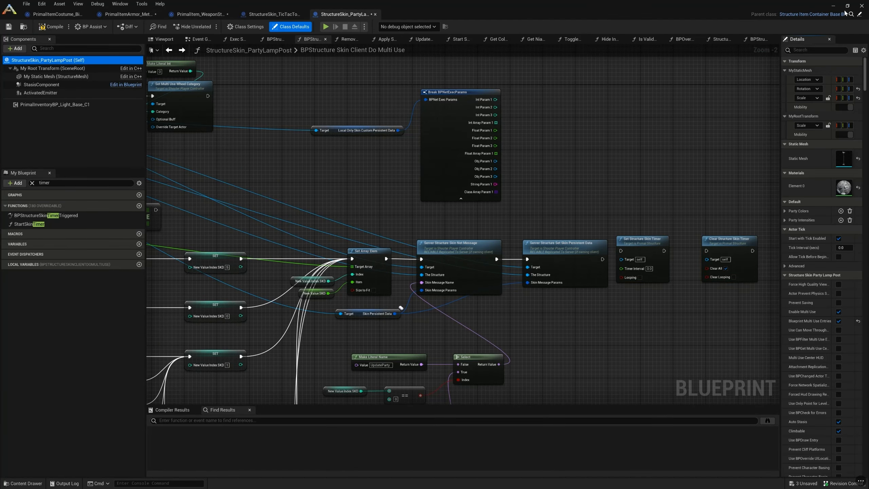
left_click_drag(781, 68, 564, 68)
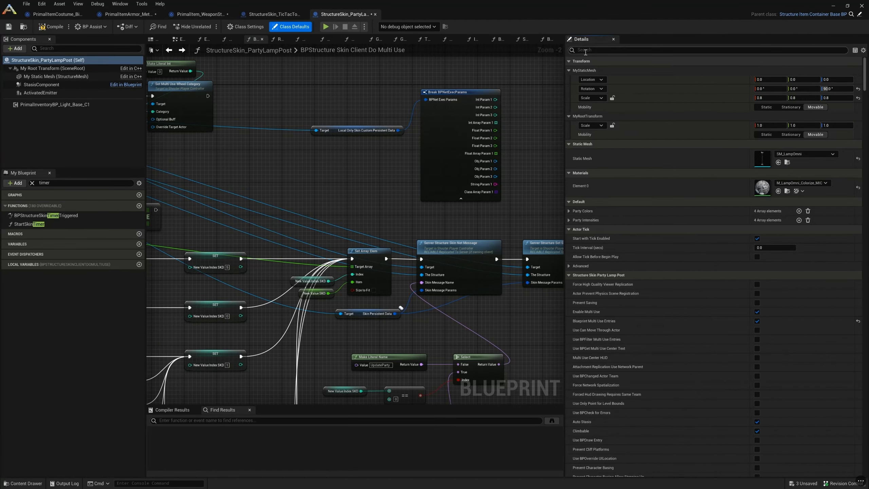
type("apply")
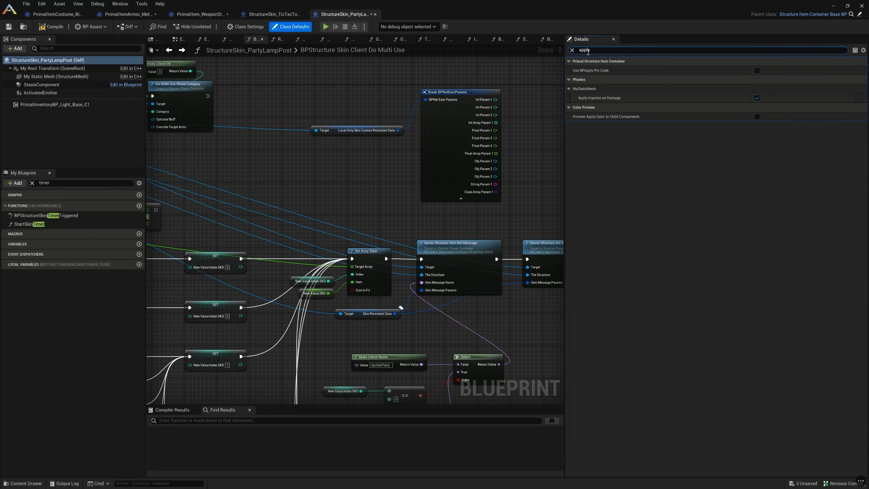
key("ctrl+a")
key("BackSpace")
type("structure")
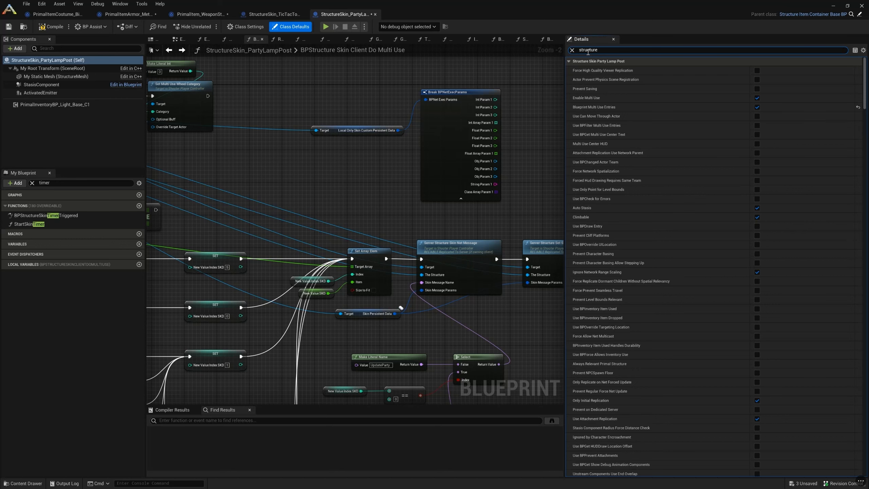
- Filter the lamp post's class defaults by "skin" and show only modified properties
key("ctrl+a")
type("ski")
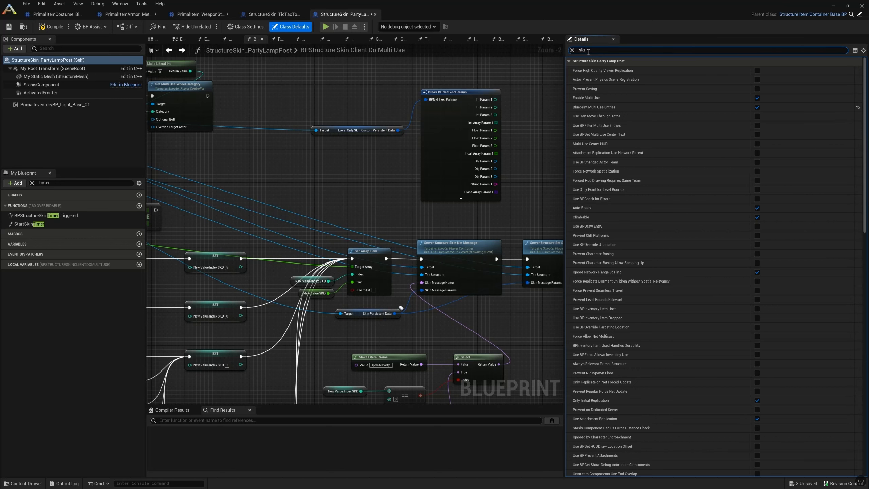
left_click(863, 50)
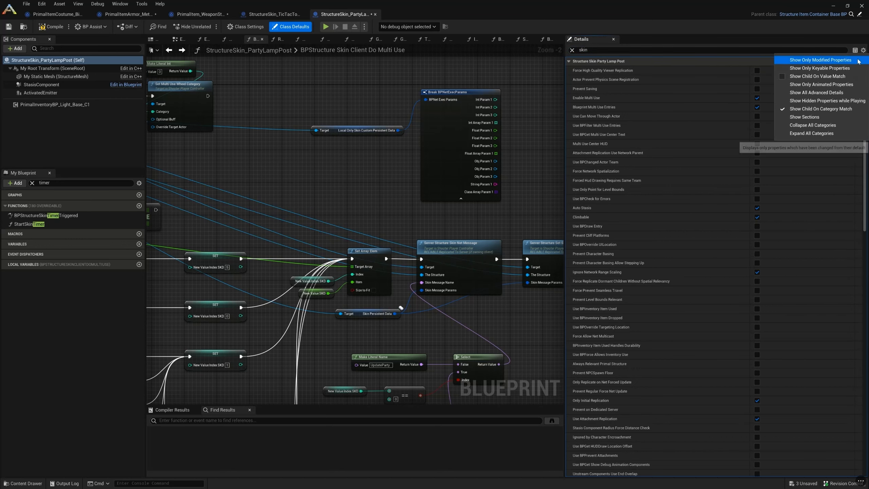
left_click(777, 60)
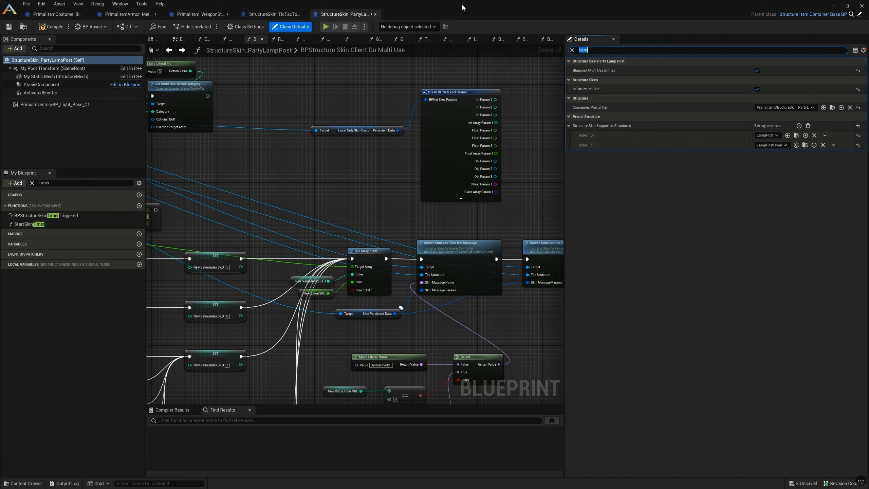
- Uncover the content browser beside the lamp post blueprint, widen the blueprint's details, and select the Clean Glass Wall (Sample) Content folder
left_click_drag(463, 8, 553, 50)
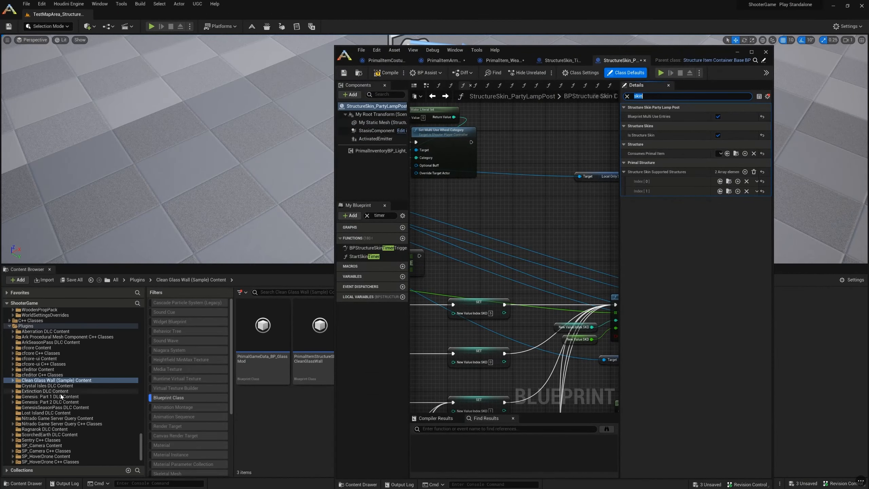
scroll(62, 423, "down", 2)
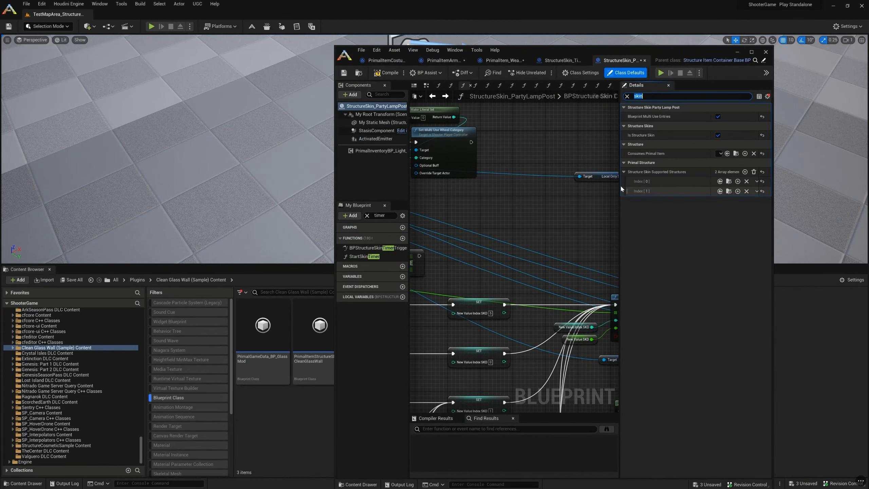
left_click_drag(619, 187, 532, 178)
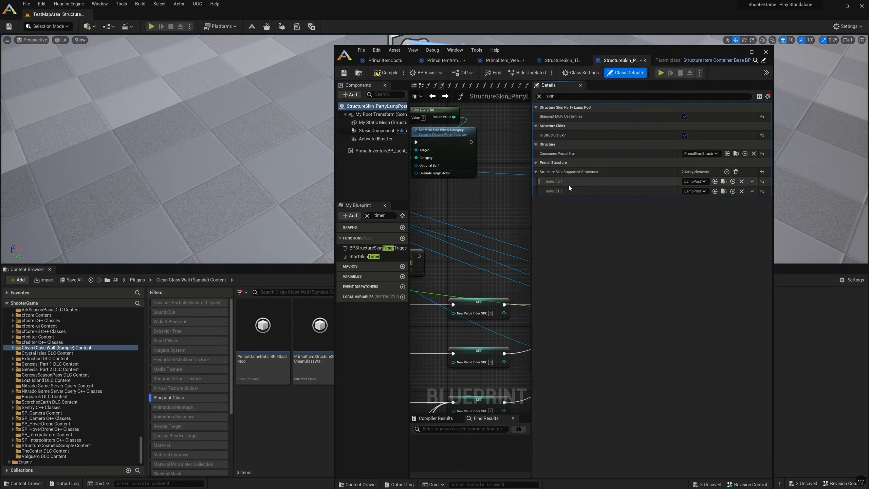
scroll(79, 396, "up", 1)
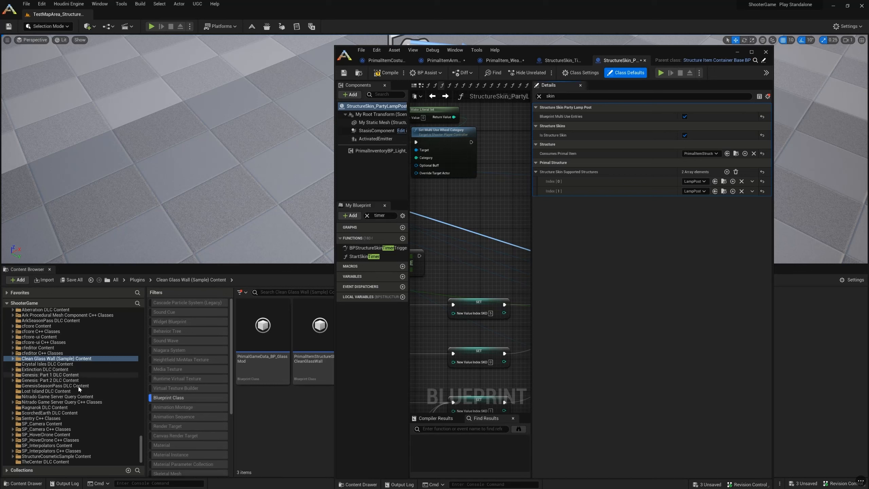
scroll(87, 403, "up", 3)
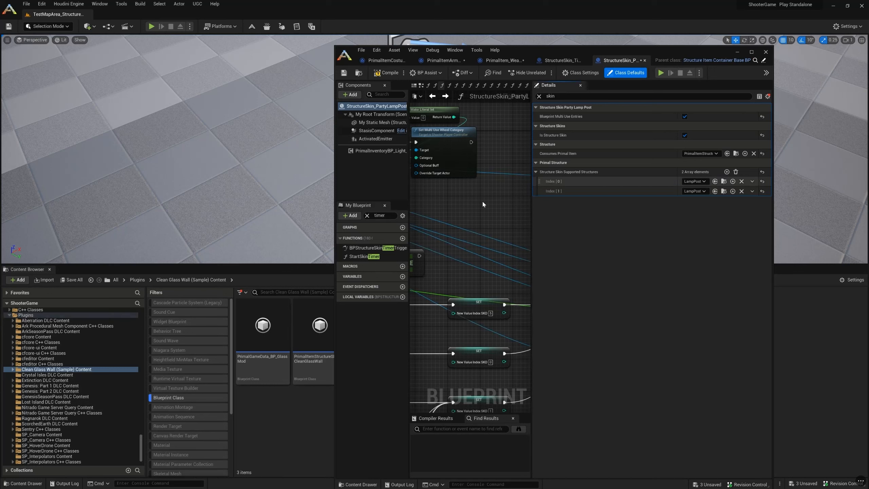
scroll(106, 376, "down", 2)
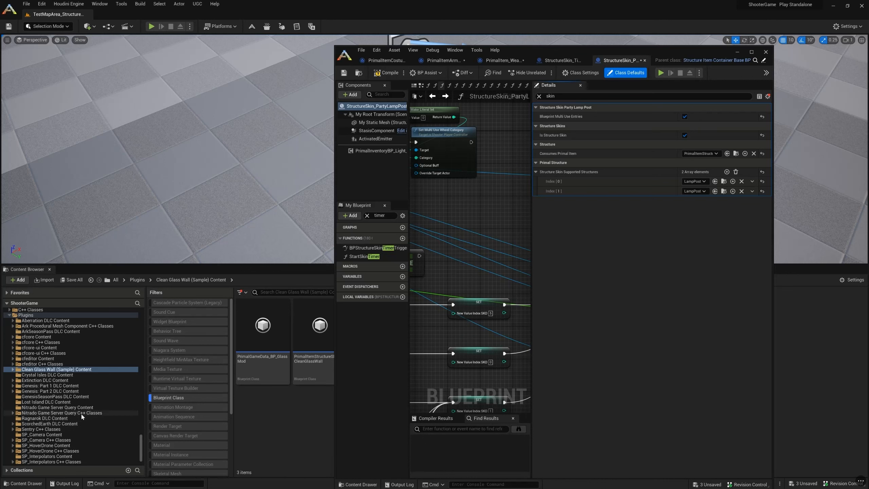
left_click(75, 369)
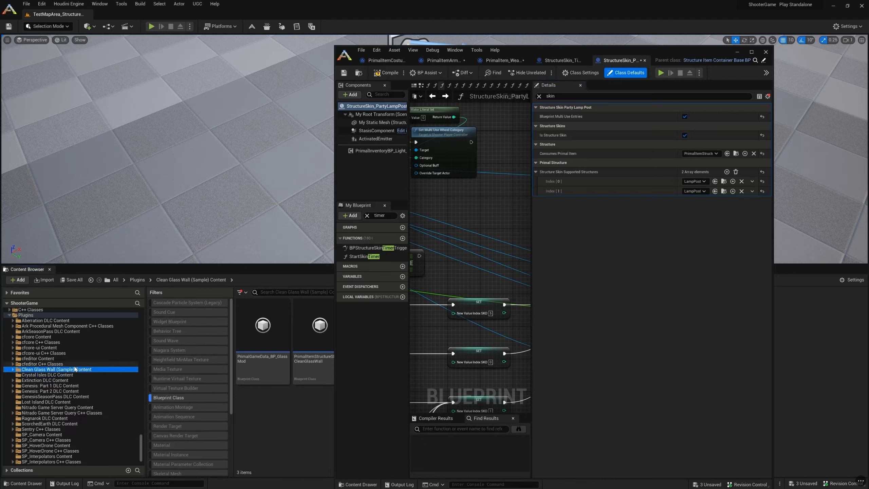